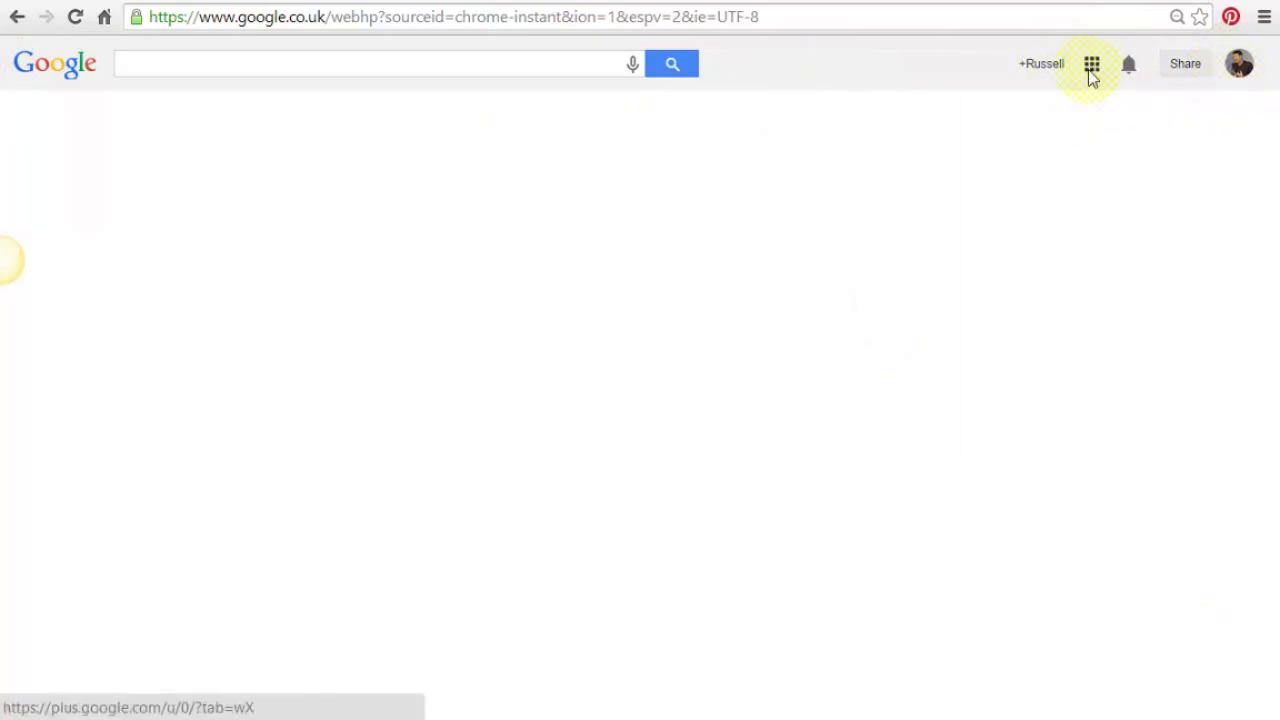
- Launch Blogger from the expanded list in Google Search's apps launcher
click(1091, 76)
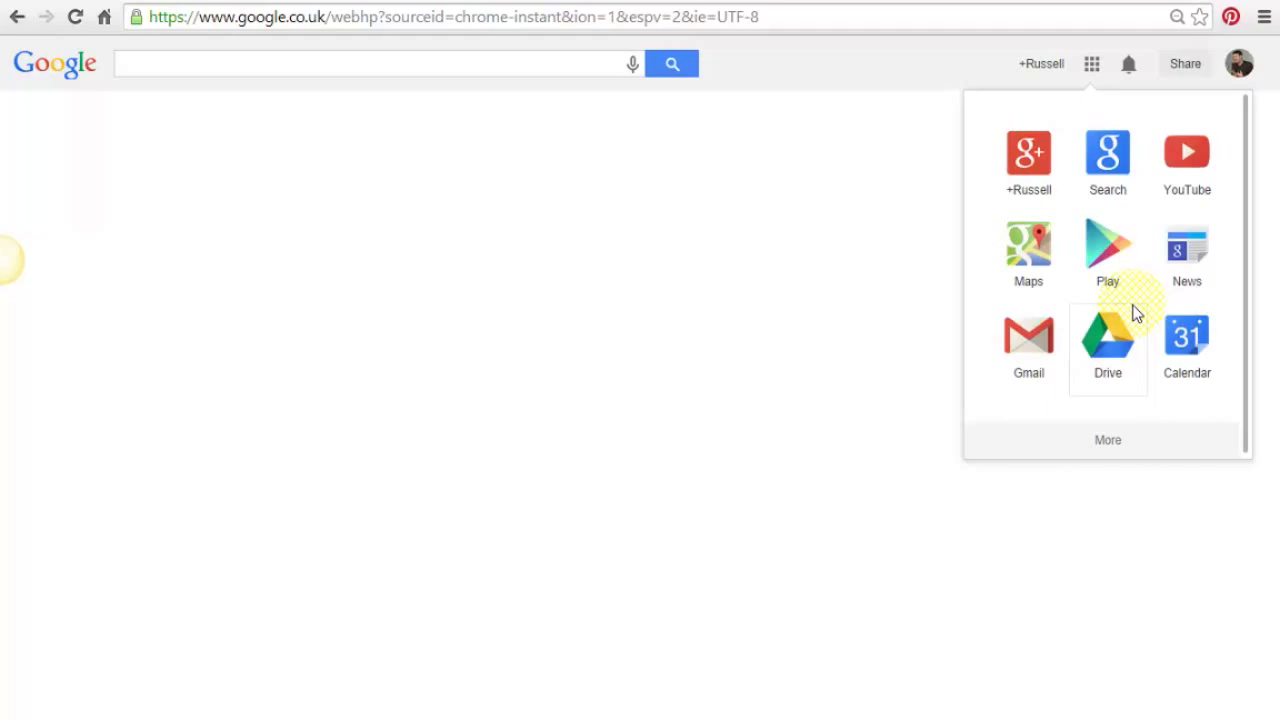
click(1107, 443)
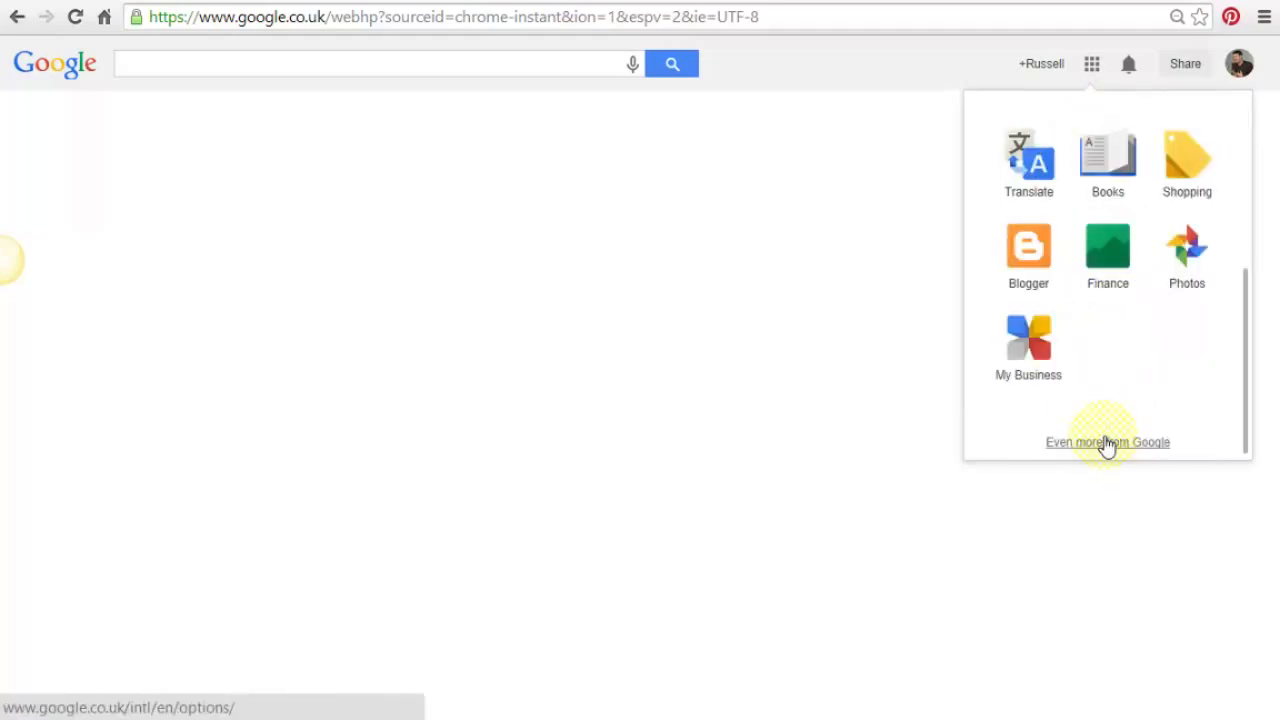
click(1028, 250)
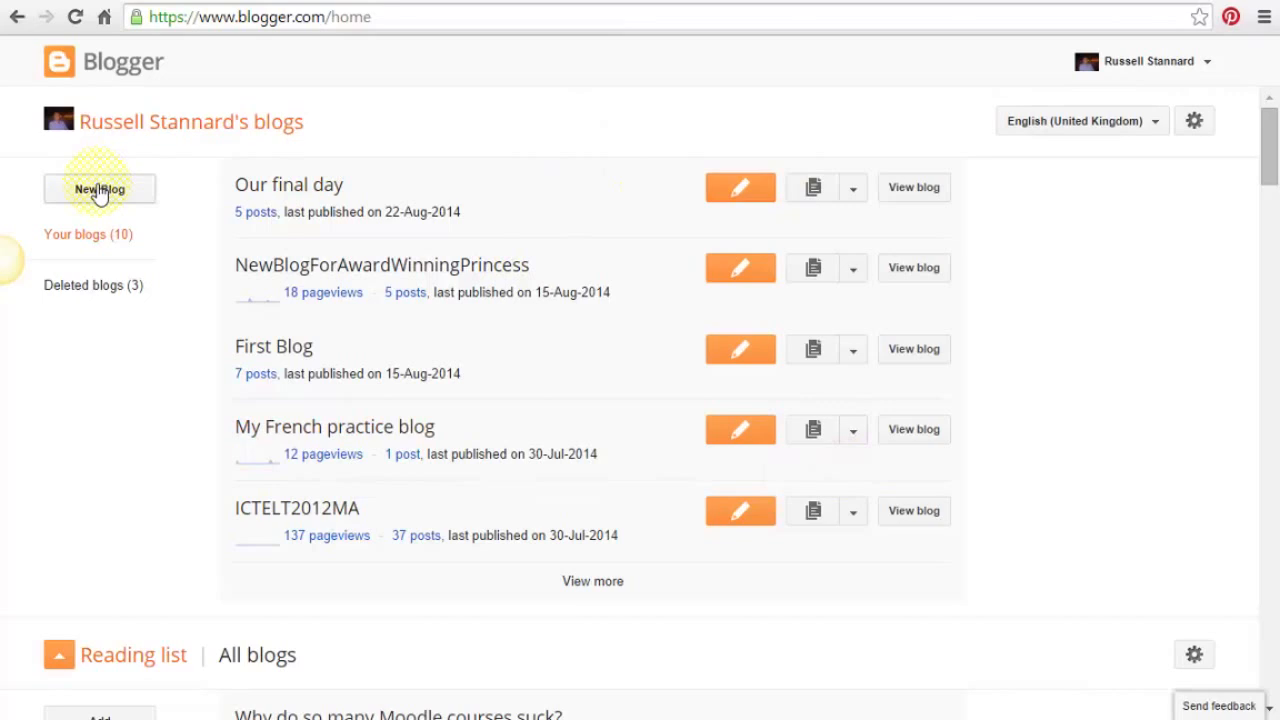
- Scroll the Blogger dashboard listing the account's 10 blogs and the reading list
mouse_move(1270, 157)
mouse_down()
mouse_move(1276, 487)
mouse_move(1272, 140)
mouse_up()
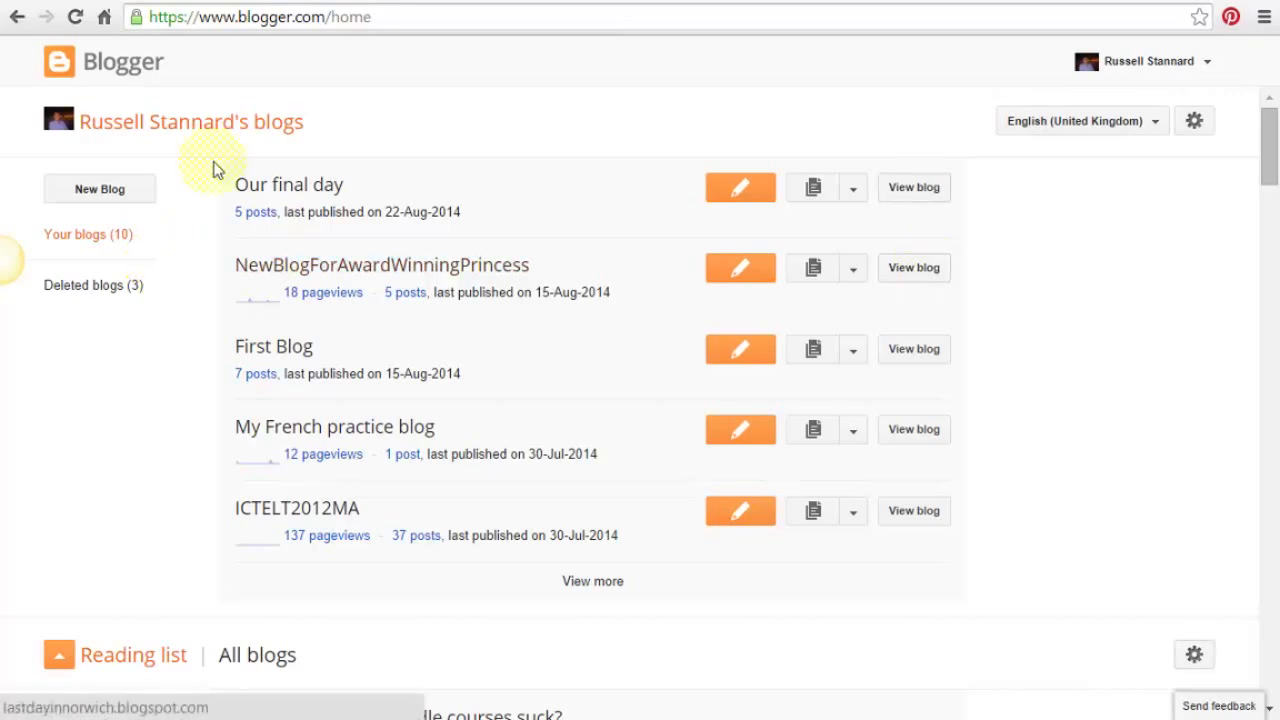
- Create 'teacher training videos blog' at teachertrainingvideosblog.blogspot.com using the Simple template
click(81, 196)
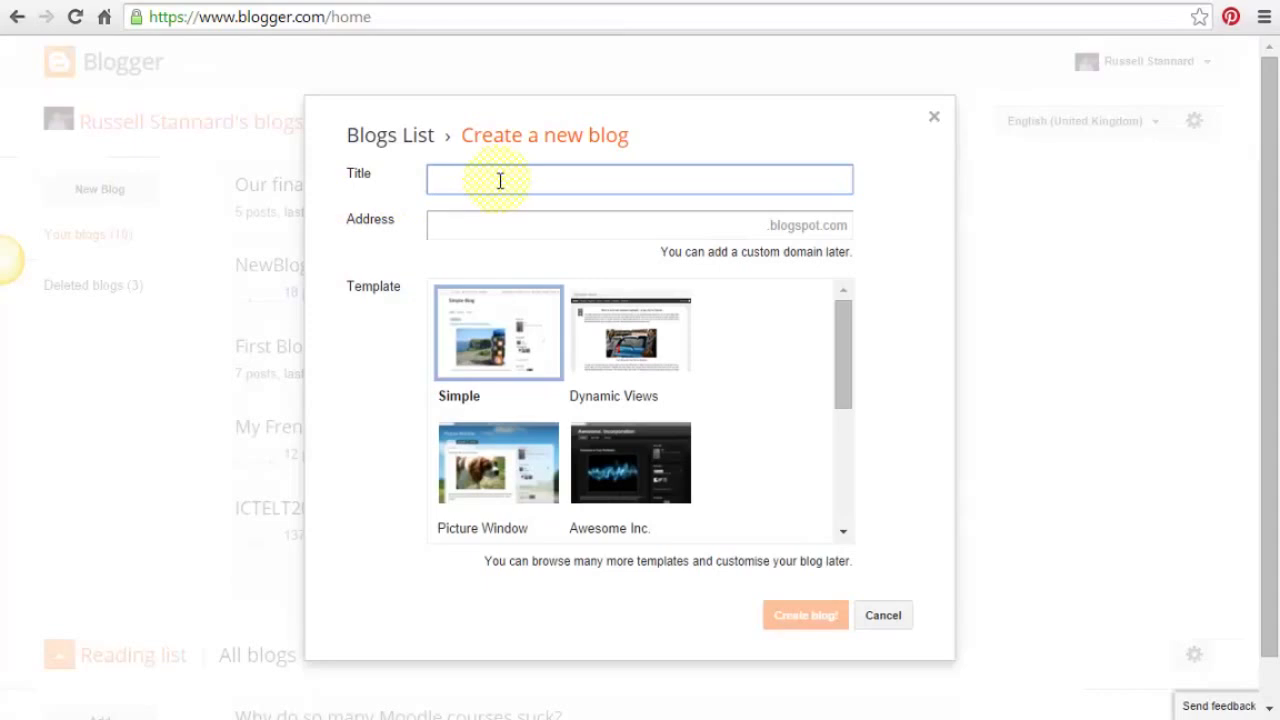
text(teacer)
key(BackSpace)
key(BackSpace)
text(her training videos blog)
click(519, 232)
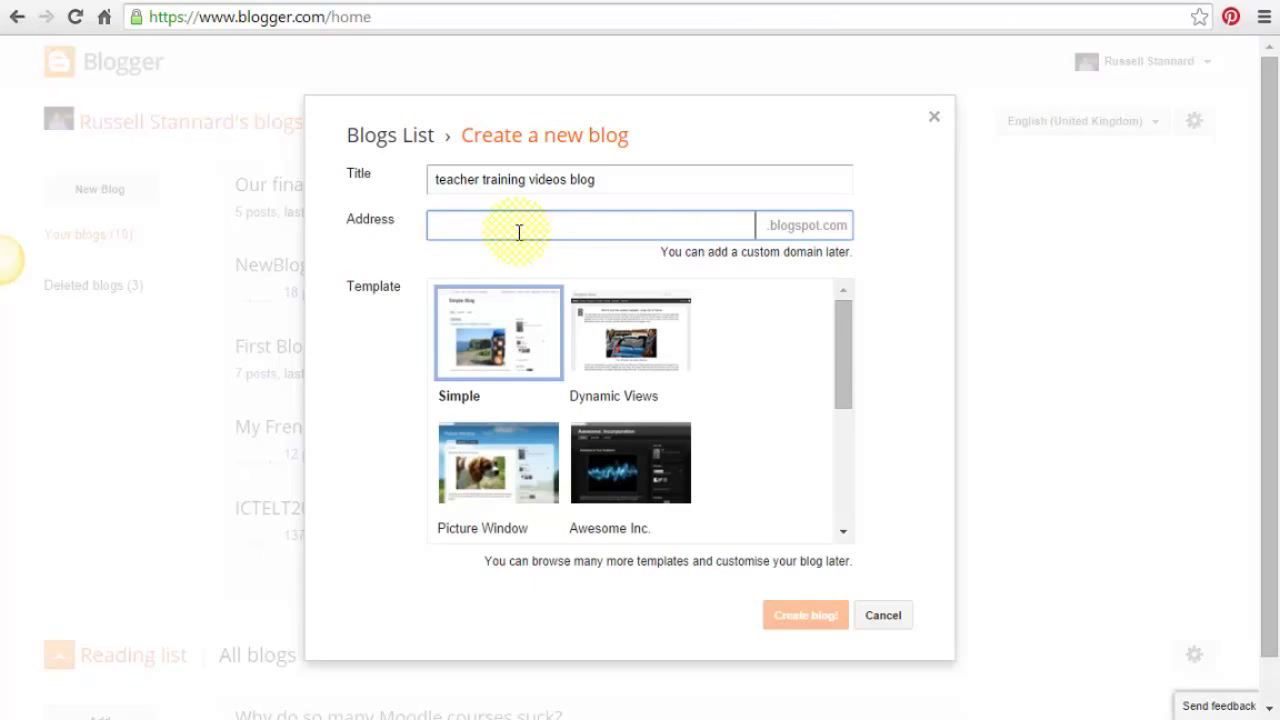
text(tea)
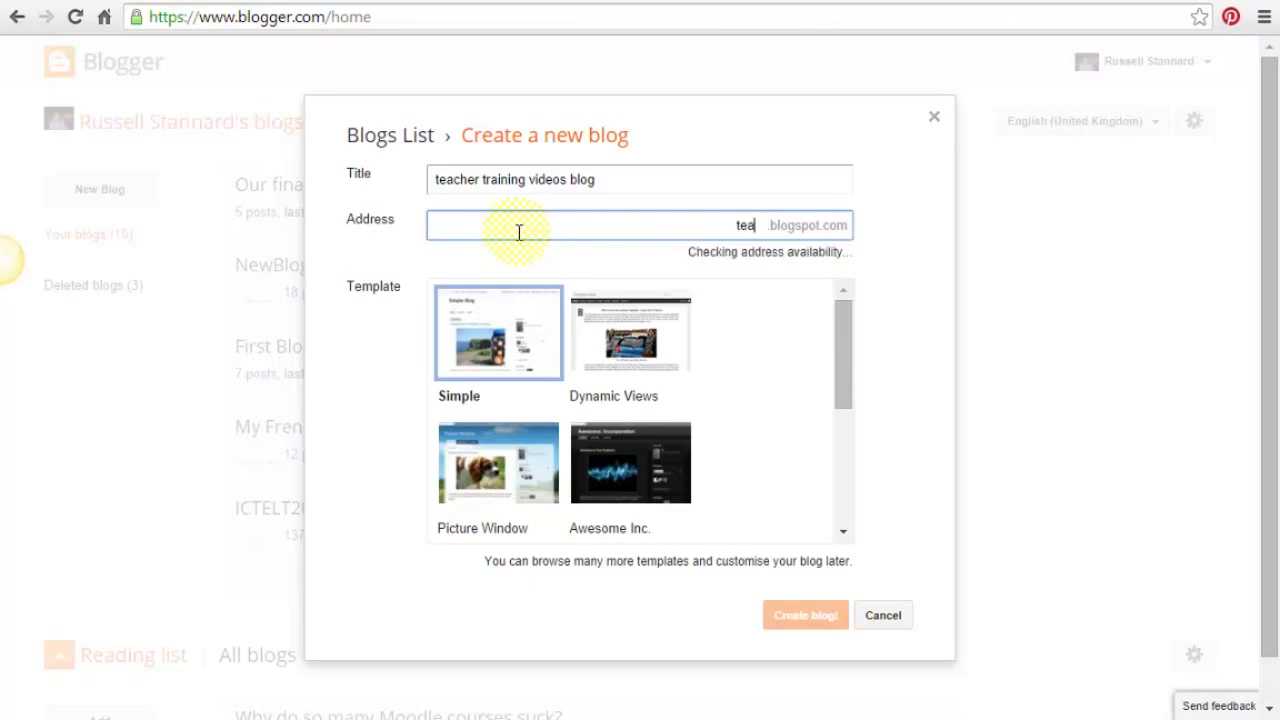
text(chertrainin)
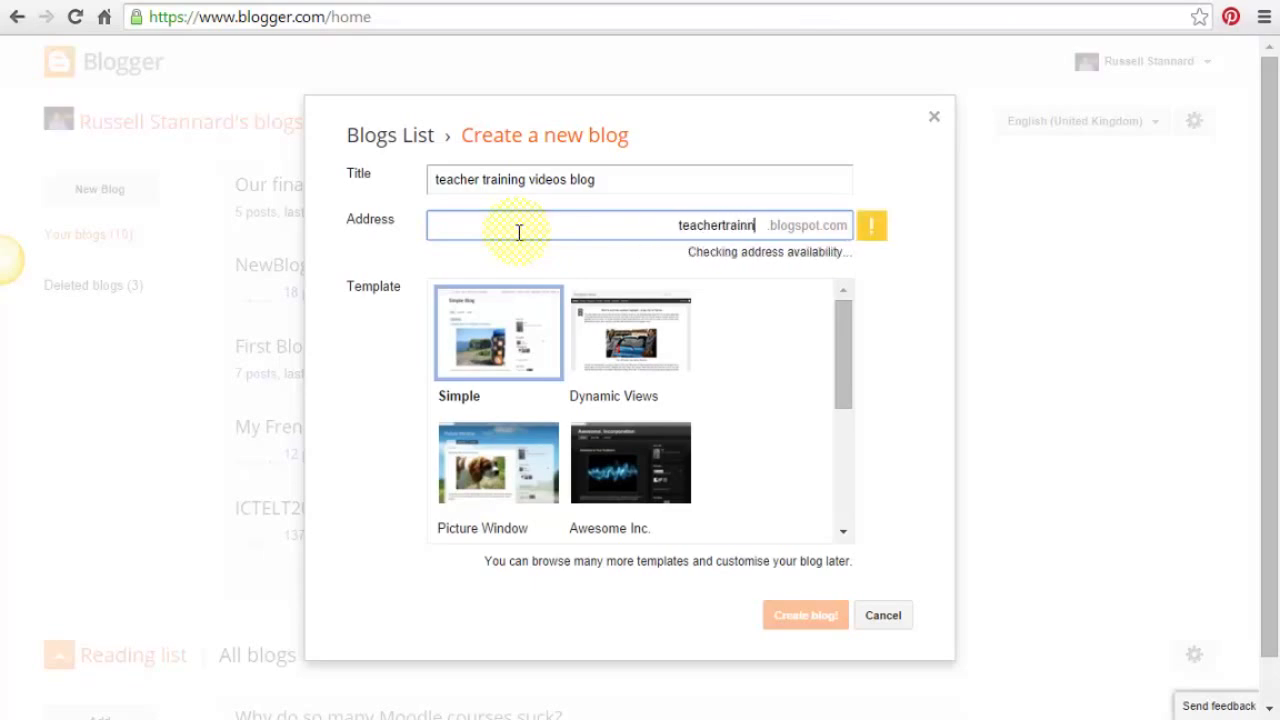
text(gvideosblog)
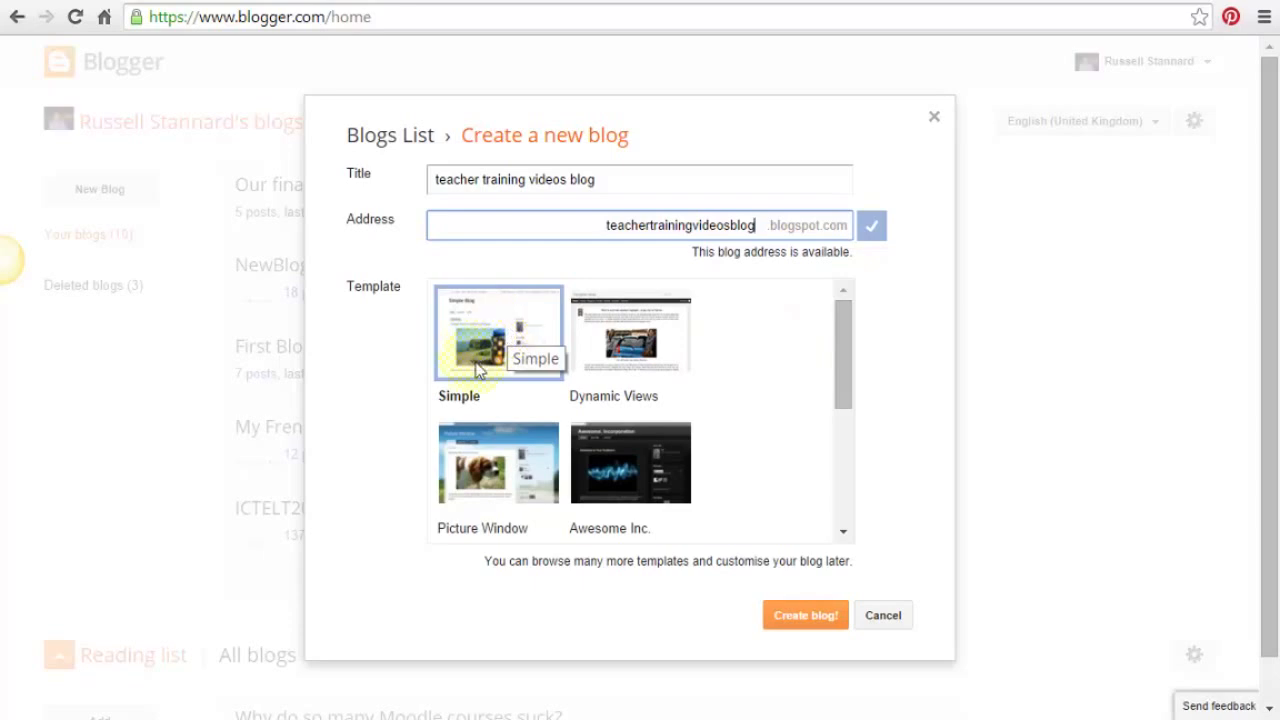
click(802, 624)
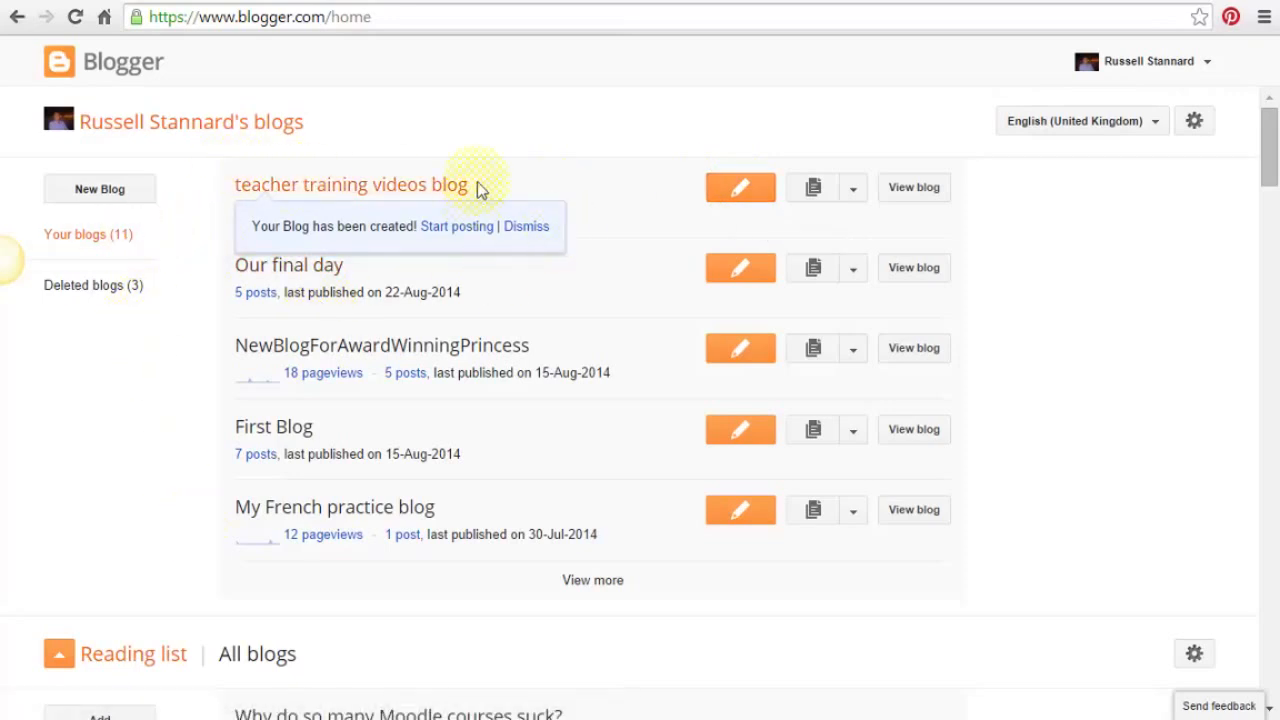
- Start a new post on 'teacher training videos blog' and leave the editor in Compose view
click(739, 190)
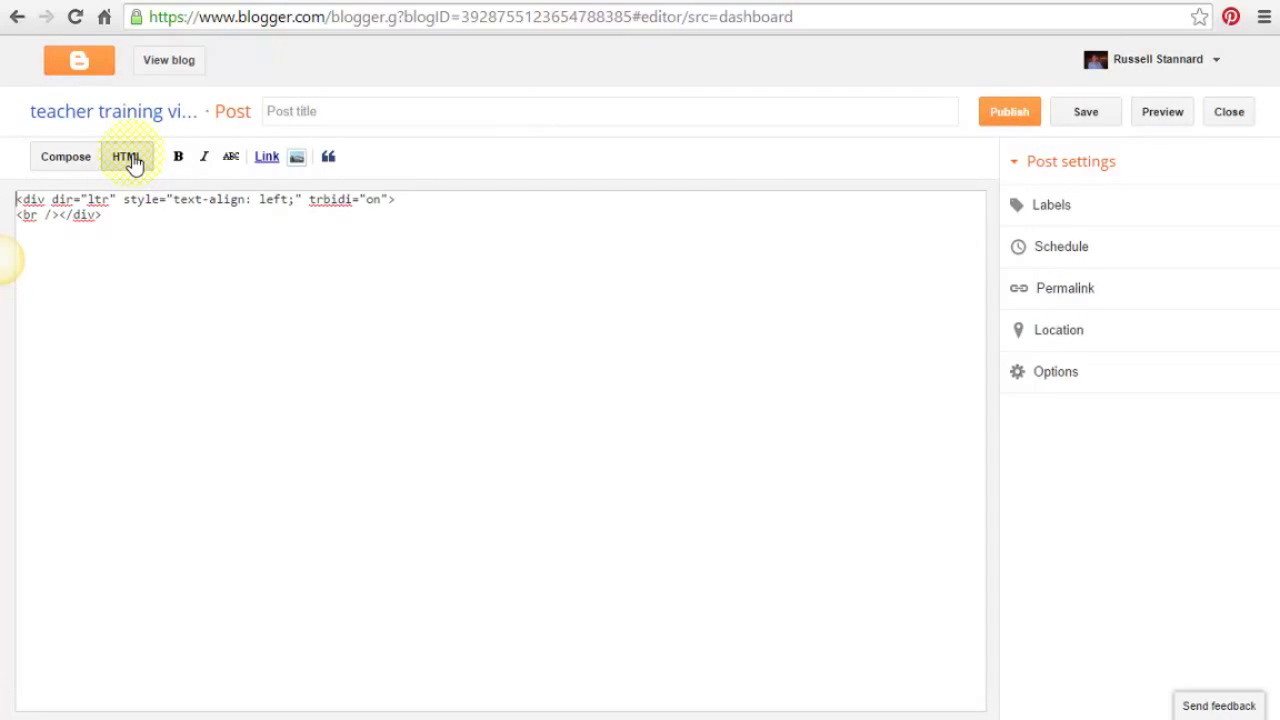
click(67, 163)
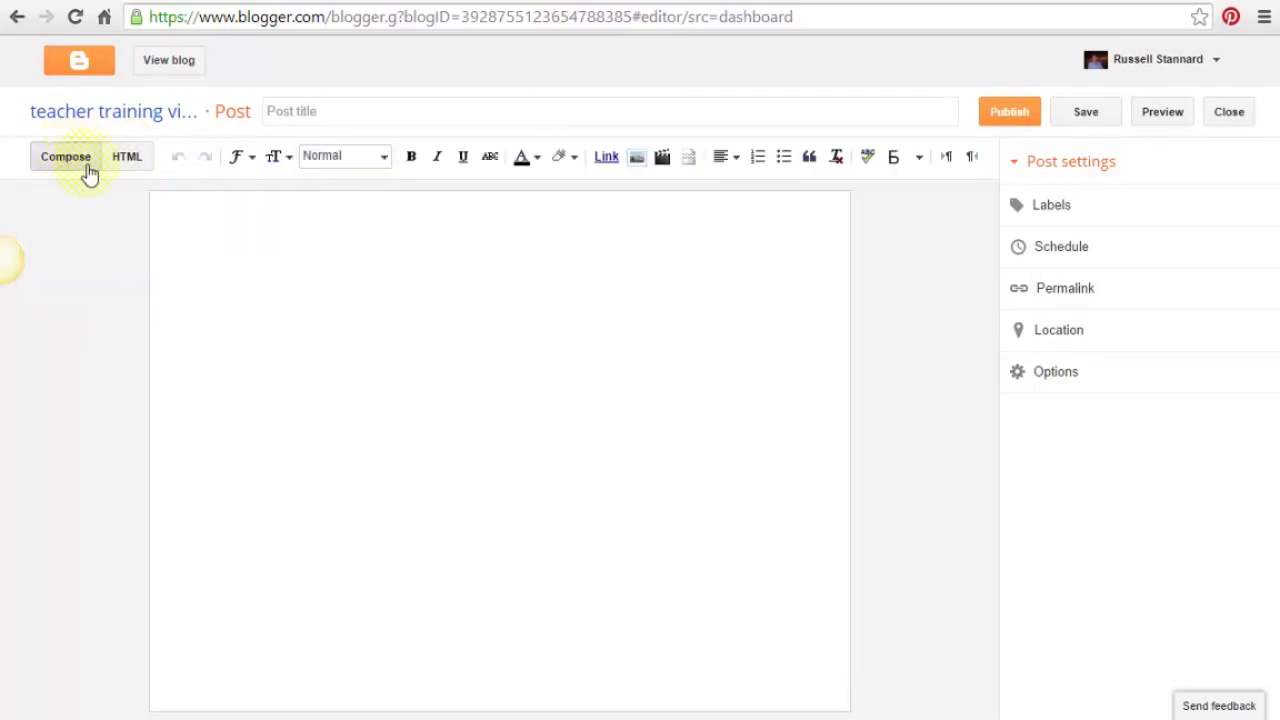
click(128, 160)
click(78, 164)
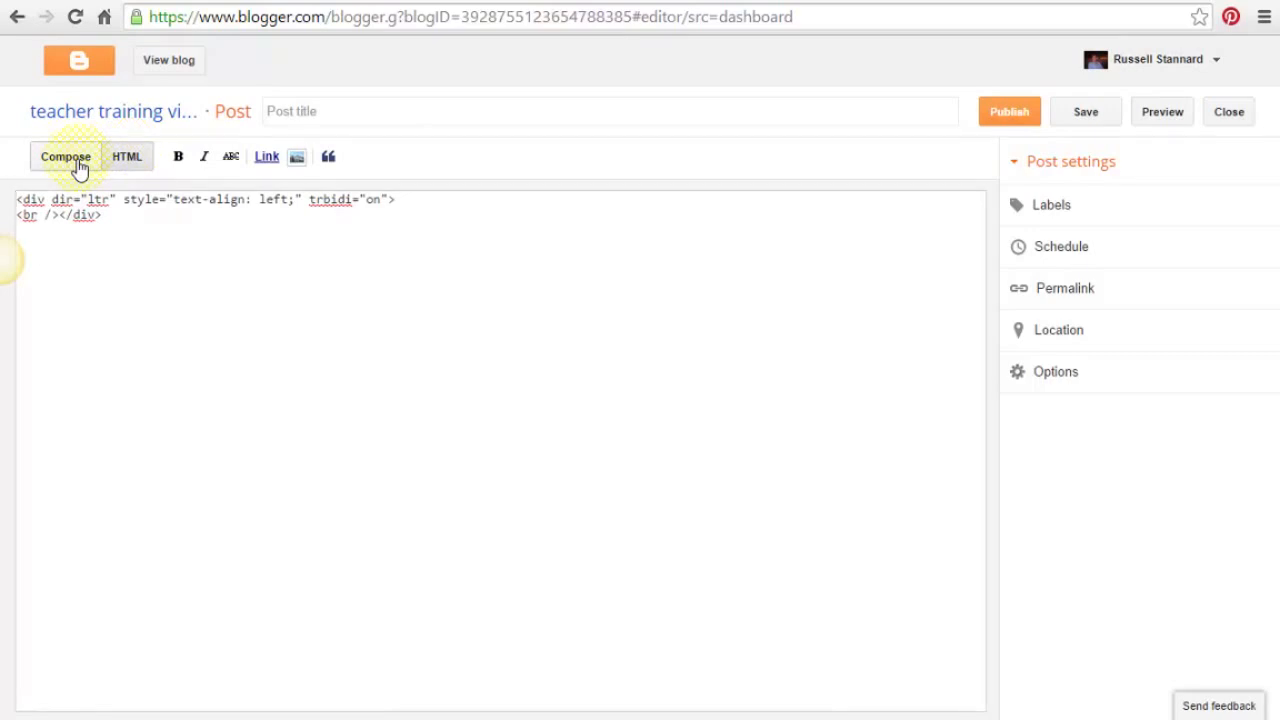
click(78, 164)
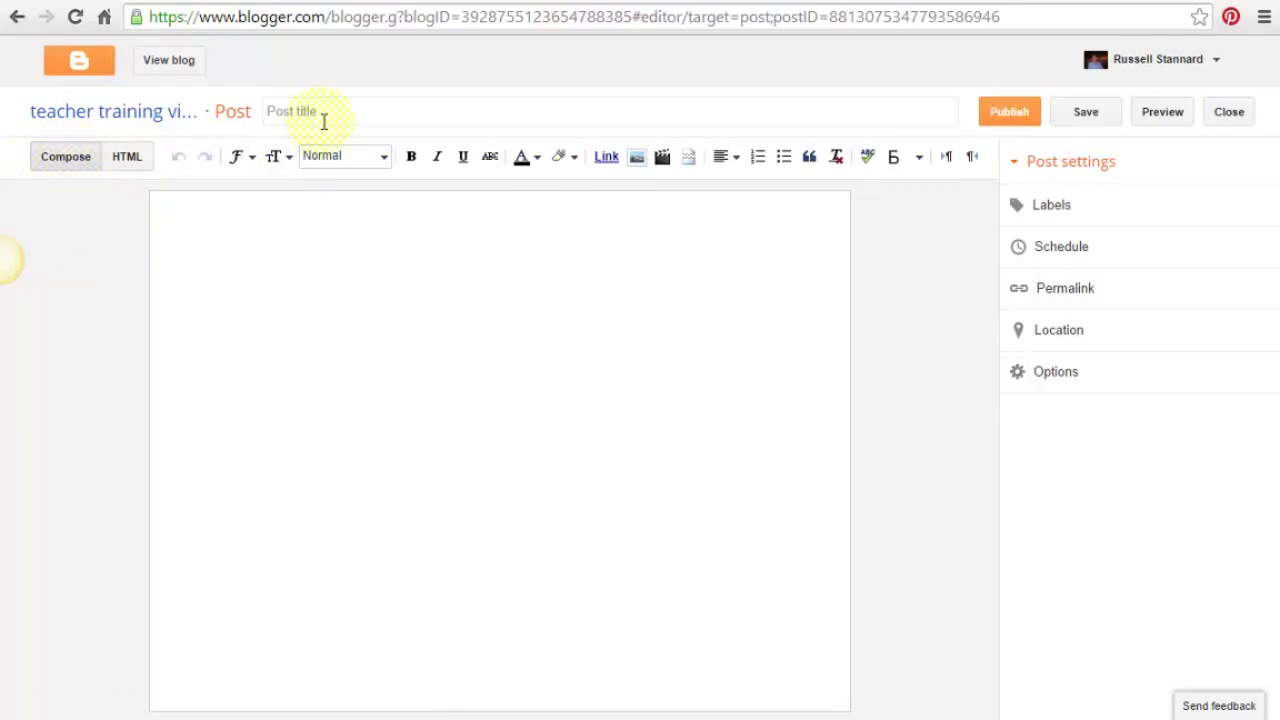
- Title the post 'Using ICT to develop student's fluency in speaking'
click(348, 104)
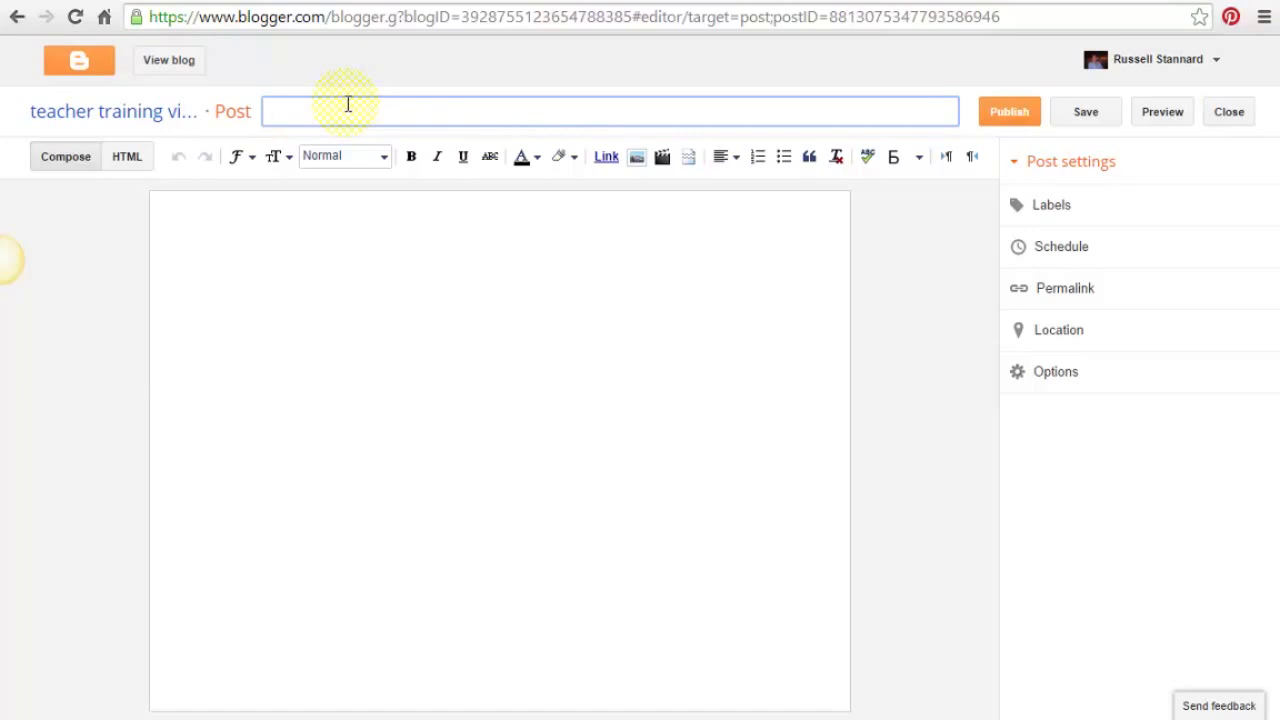
text(Using ICT to devl)
key(BackSpace)
text(elop stude)
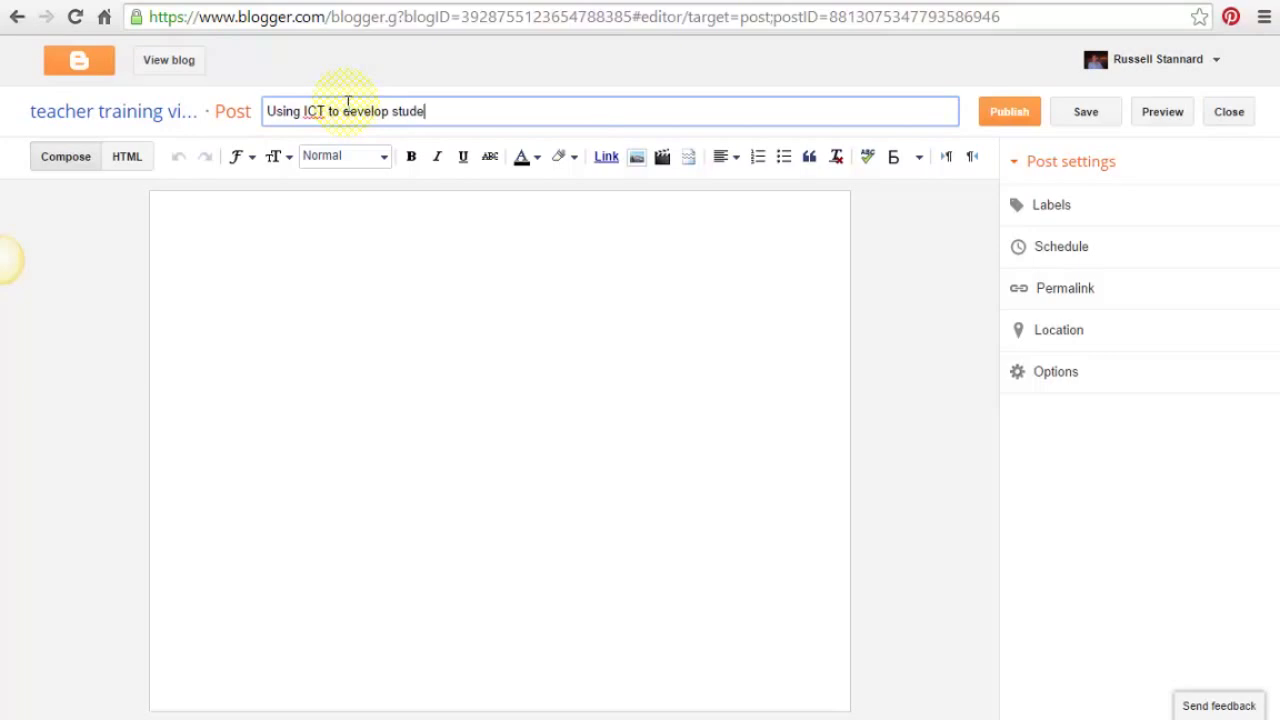
text(nt's fluency in speaking)
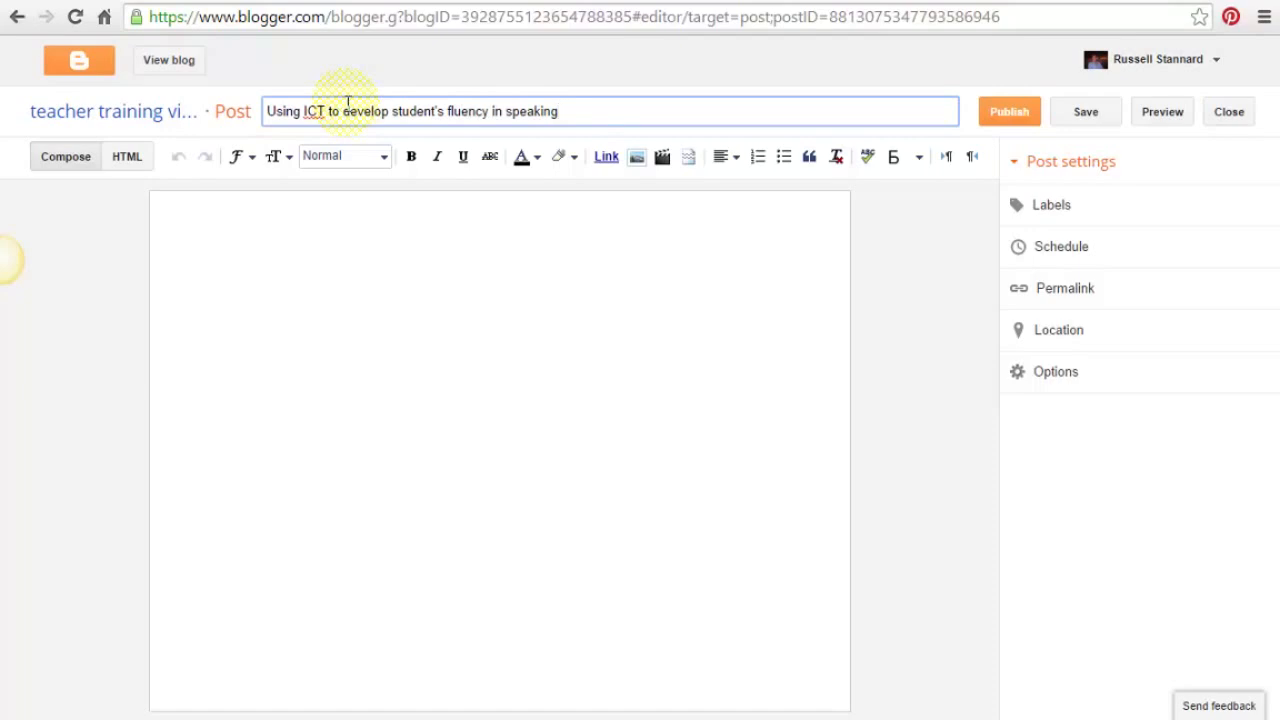
click(295, 218)
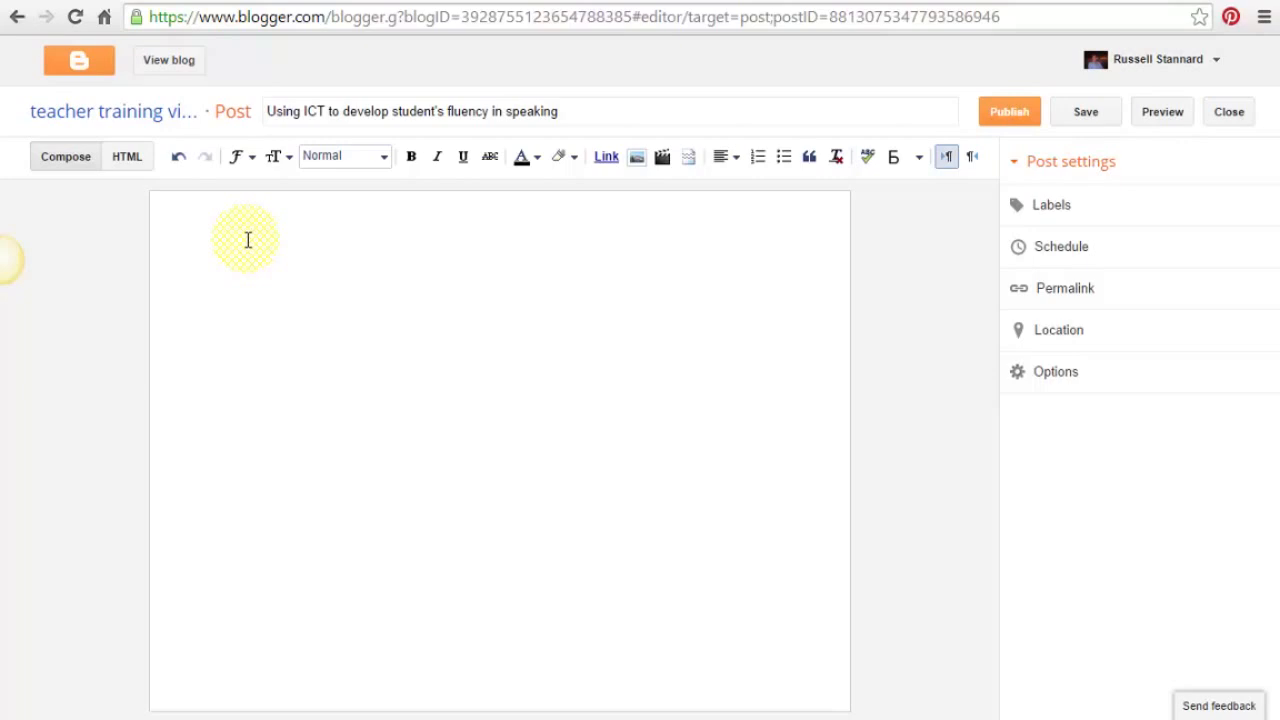
- Add the opening line 'Why ICT can help develop speaking' to the body, formatted as a heading
text(Why ICT a)
text(an help)
key(BackSpace)
key(BackSpace)
text(lp develp)
key(BackSpace)
key(BackSpace)
text(op sti)
key(BackSpace)
key(BackSpace)
key(BackSpace)
text(speaking)
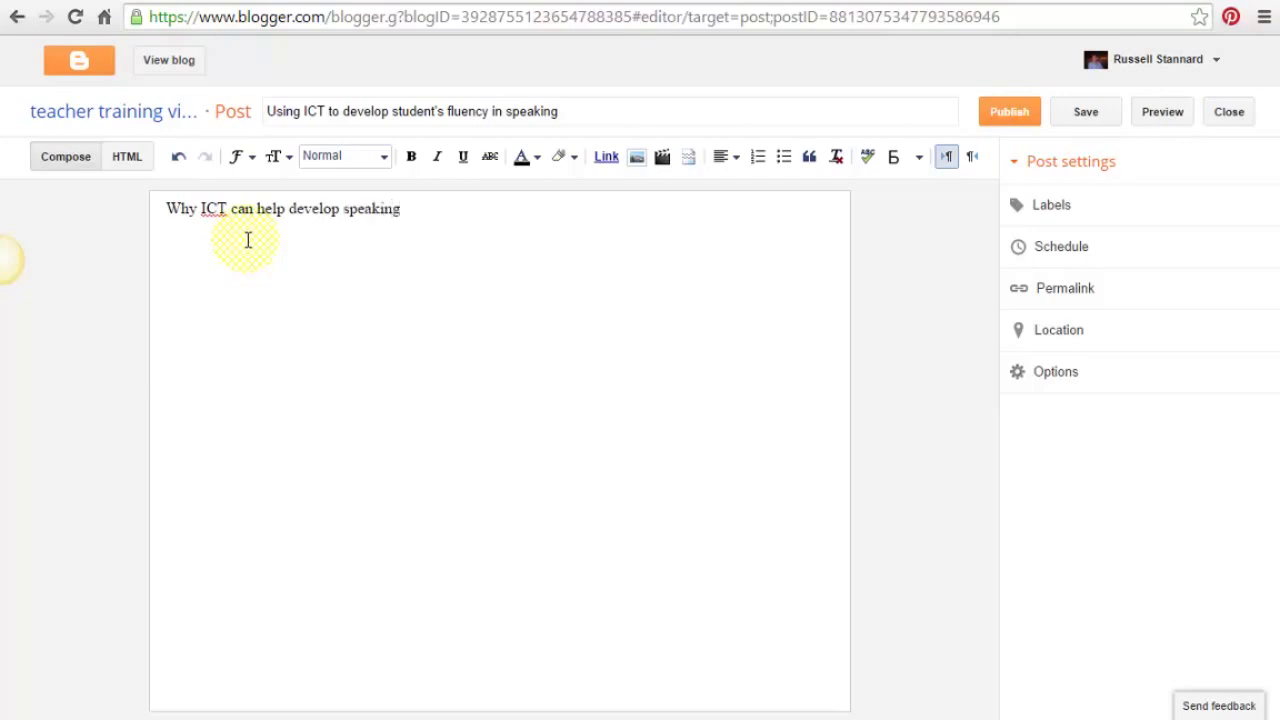
drag(402, 209, 163, 207)
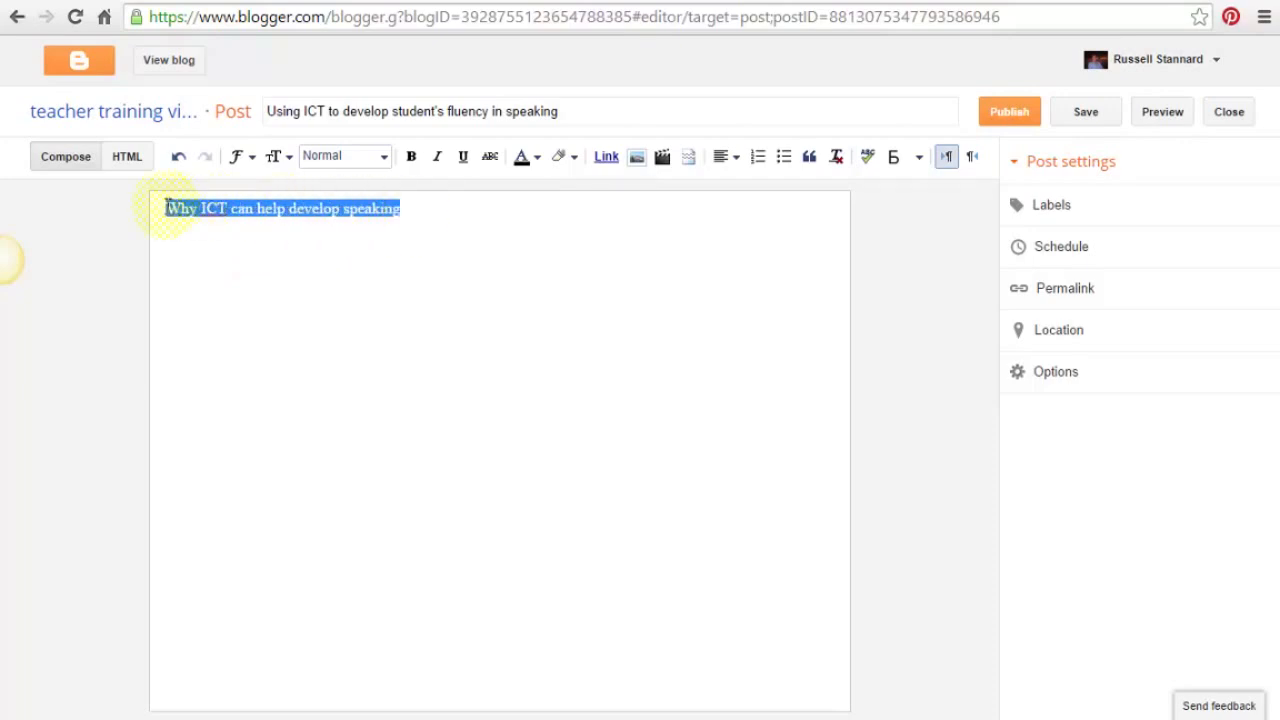
click(384, 158)
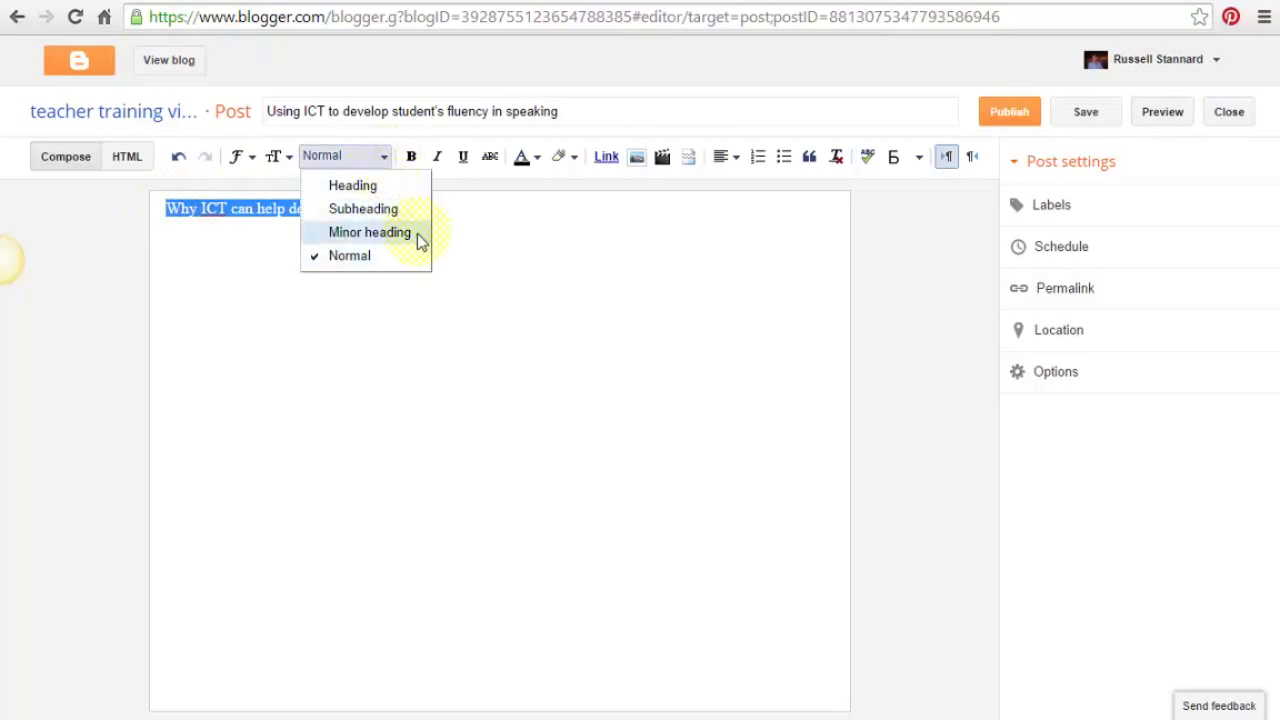
click(355, 186)
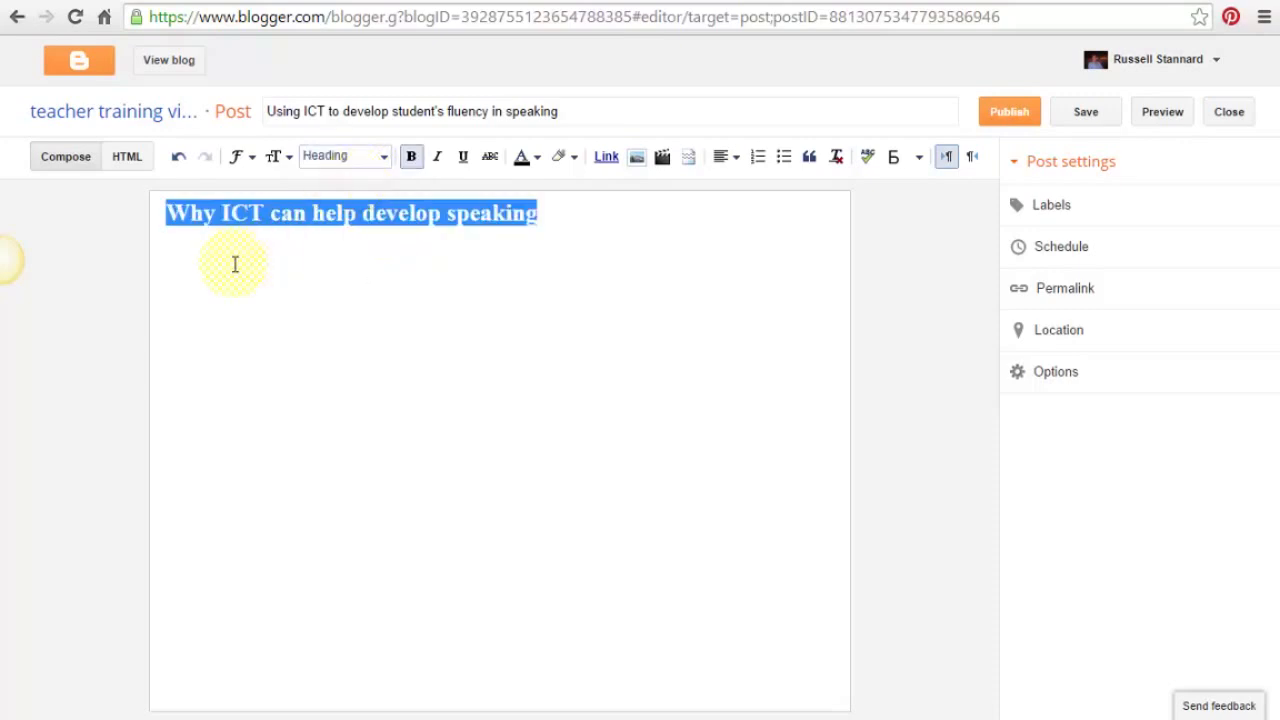
- Type a placeholder paragraph below the heading, then a line 'This is a subtitle'
click(578, 216)
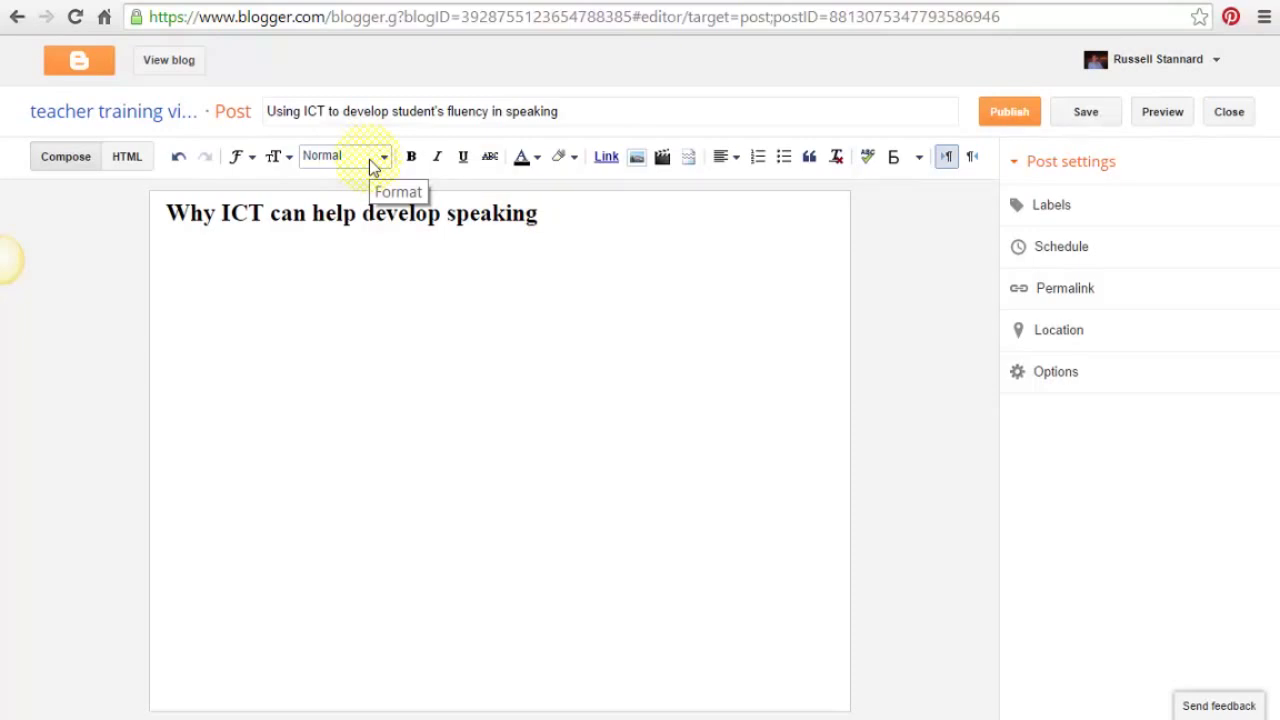
text(ladsfslfjldsjf )
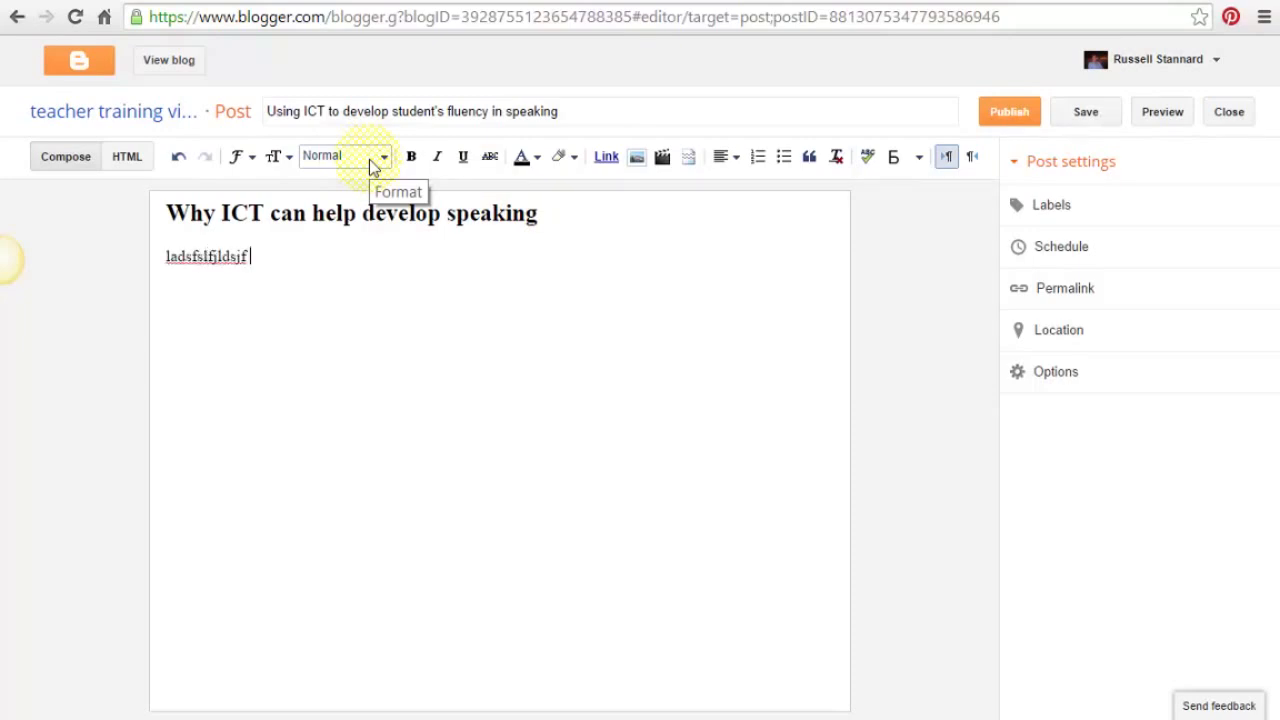
text(fljldasjf fljsafl jf sldfjslkdfjsda flkd)
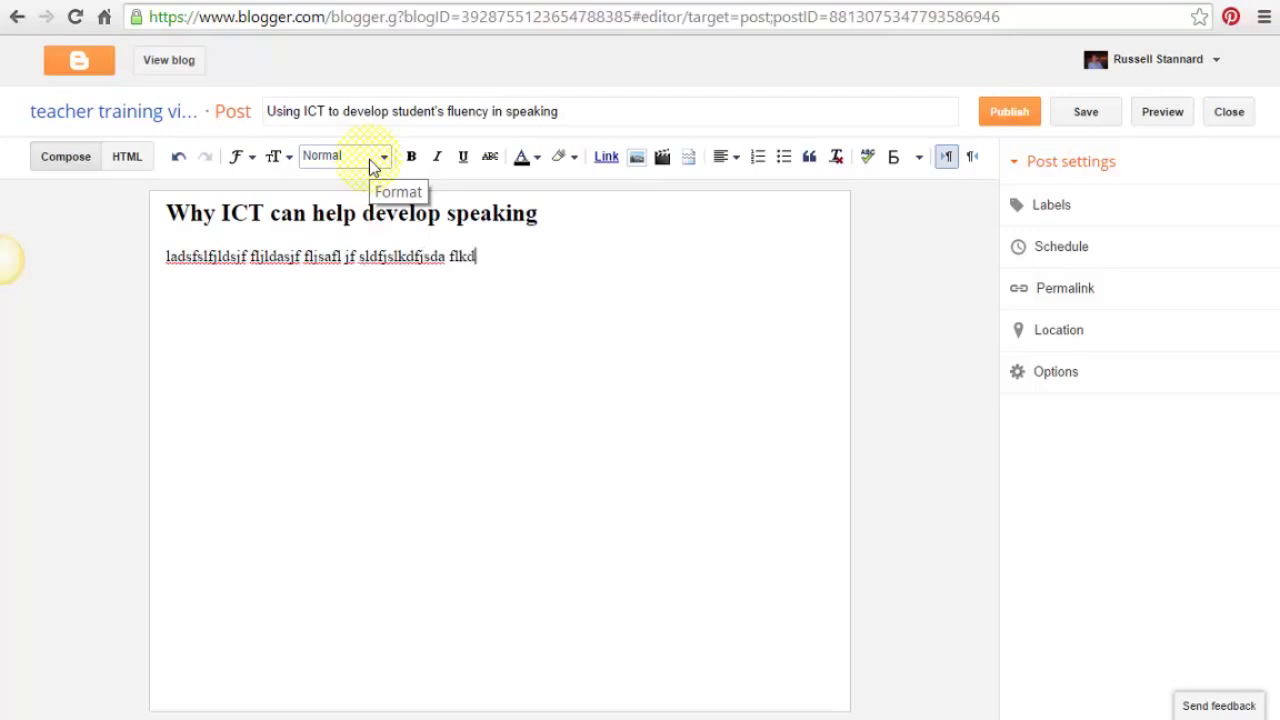
text(sjflsjfklsadjf sdflkjsdfkljsdfkljfkljaslfkjsdfkljsdlkf)
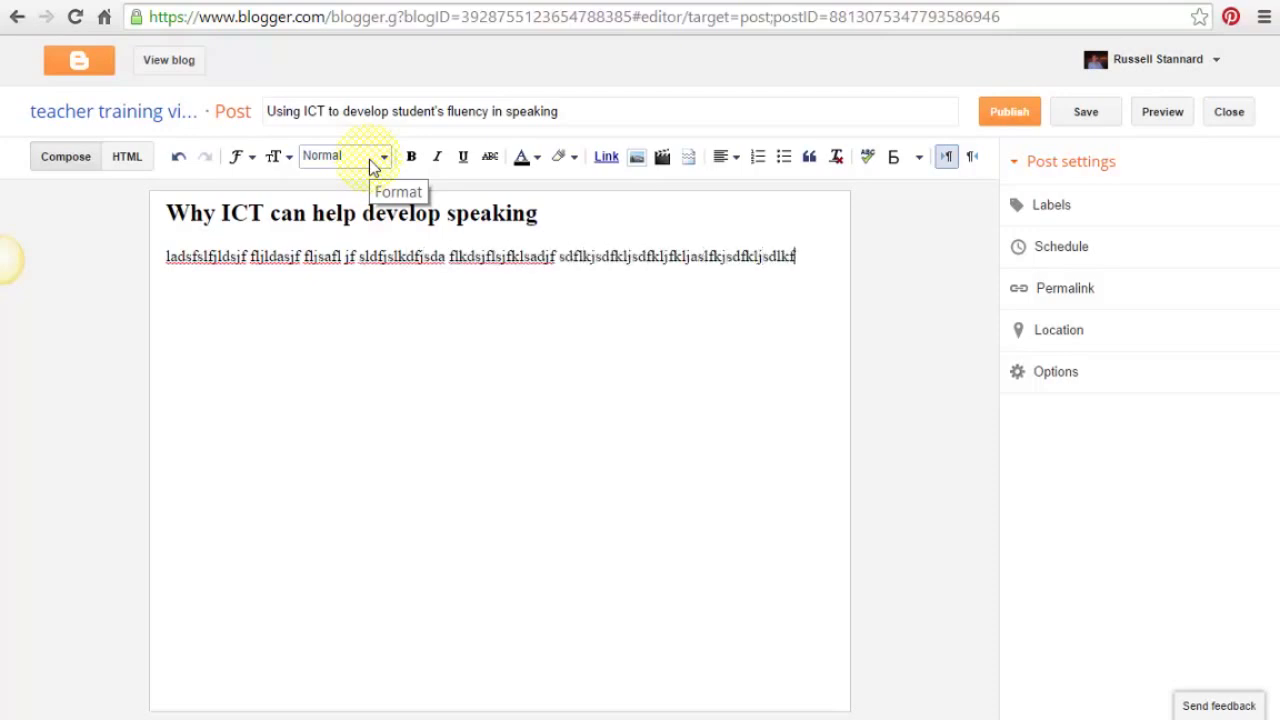
text(jsdlkfjsdaklfjsdalfjldskjfkdsljflkdsjfklsdjflskdjfklsdjf)
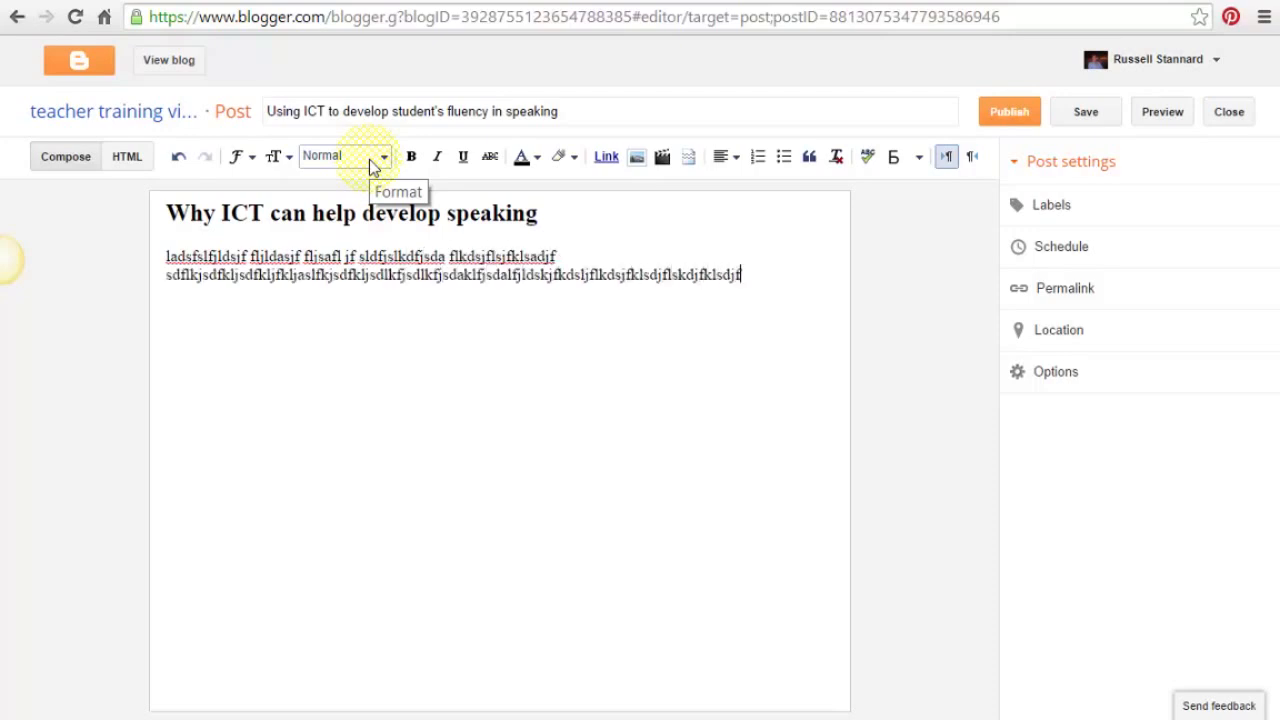
text(lksj fjsdljfdsljfslkfjslkfjsdlfjsdlfjsd)
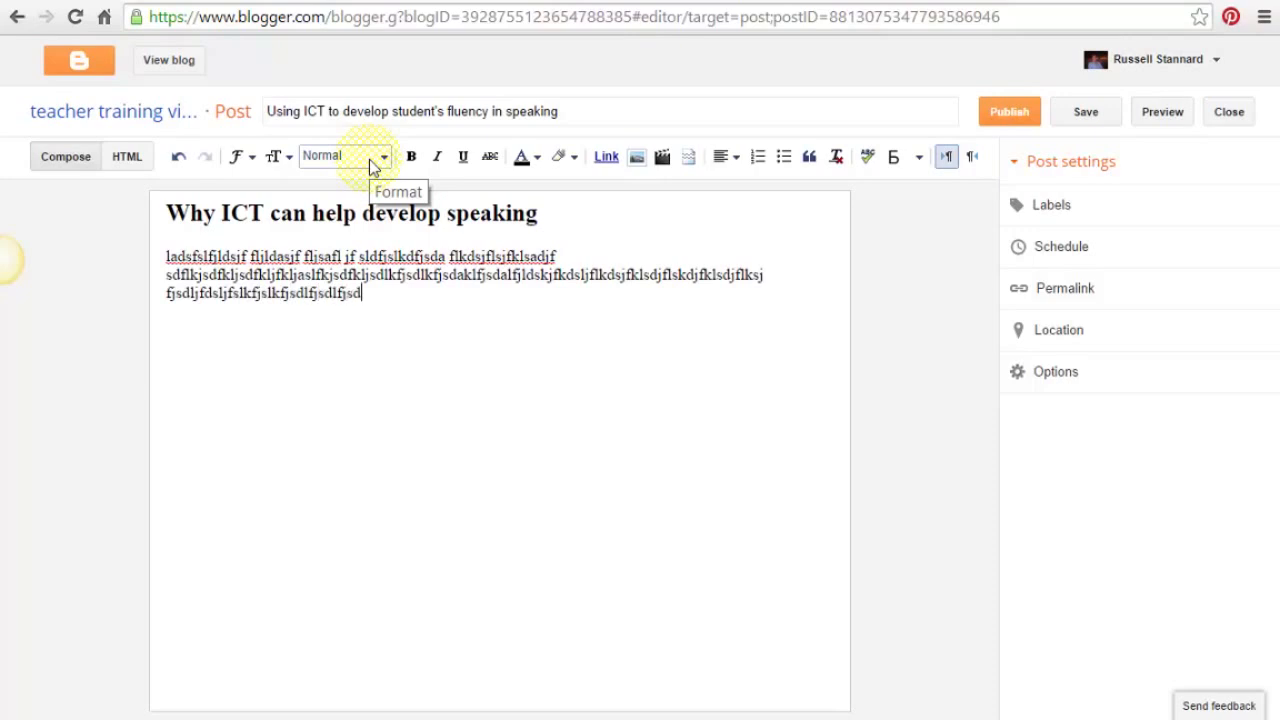
text(lfj flkasjflksdjflksdjflkdsjflkdfjdslkfjldfj)
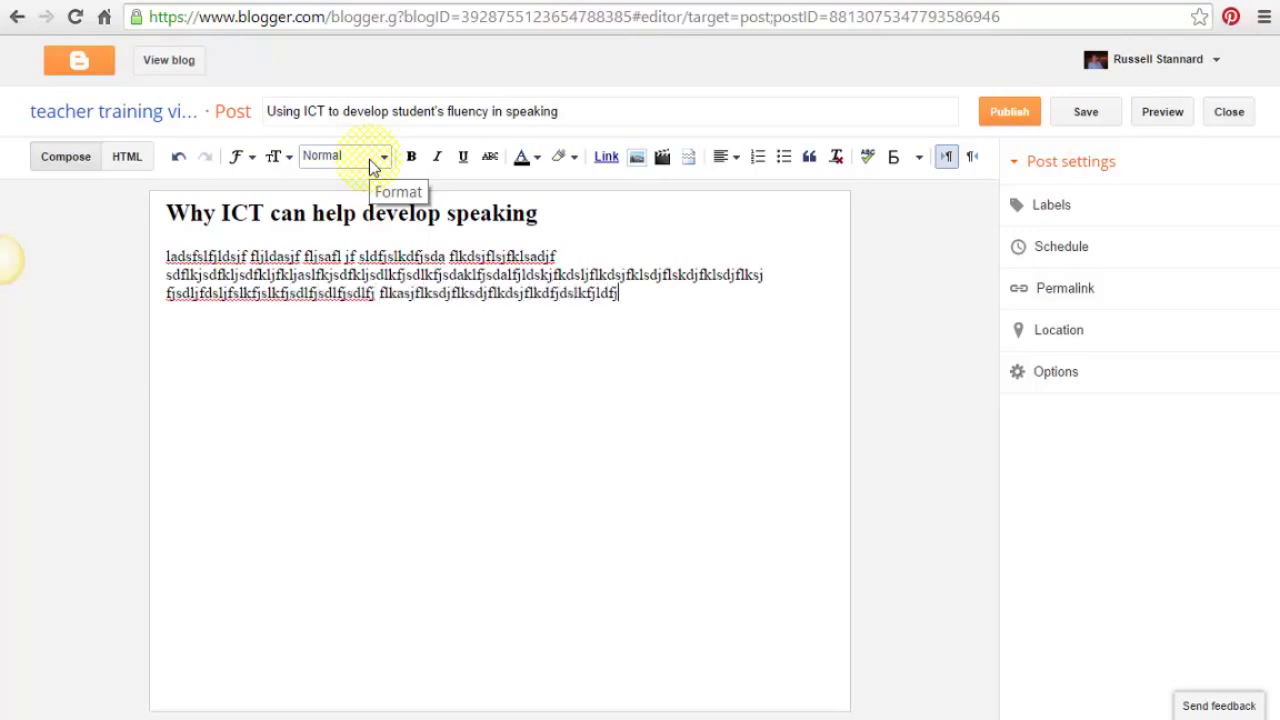
text(ds jflkdsfjldskjfldskfjdlkfjdslfjds)
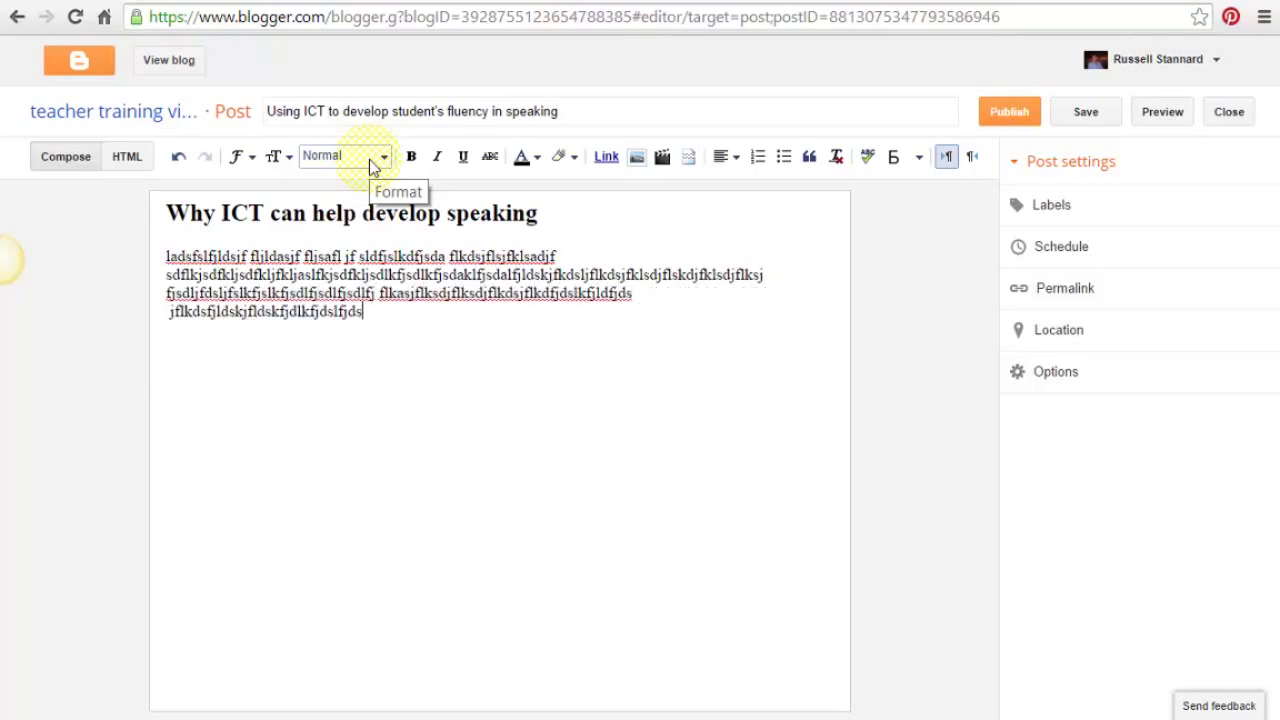
text(f kldjdlkjfkldskdjl)
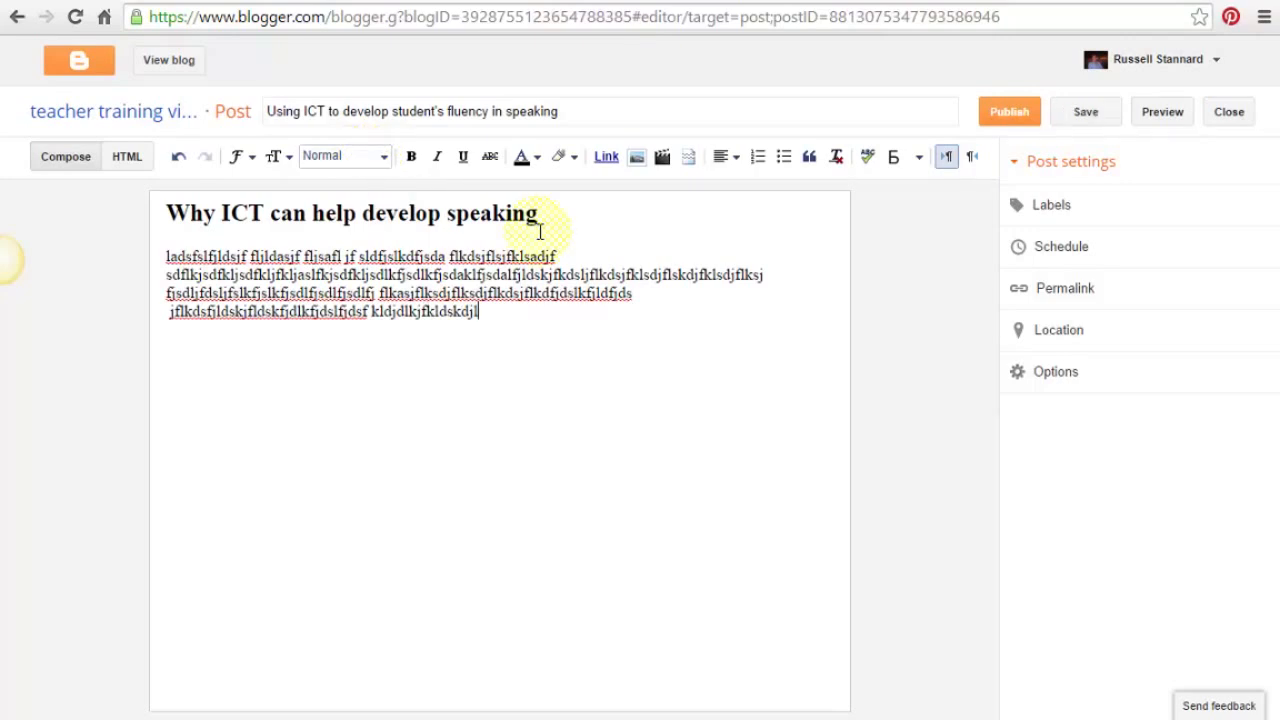
key(Return)
text(T)
text(his is a su)
text(bj)
text(itle)
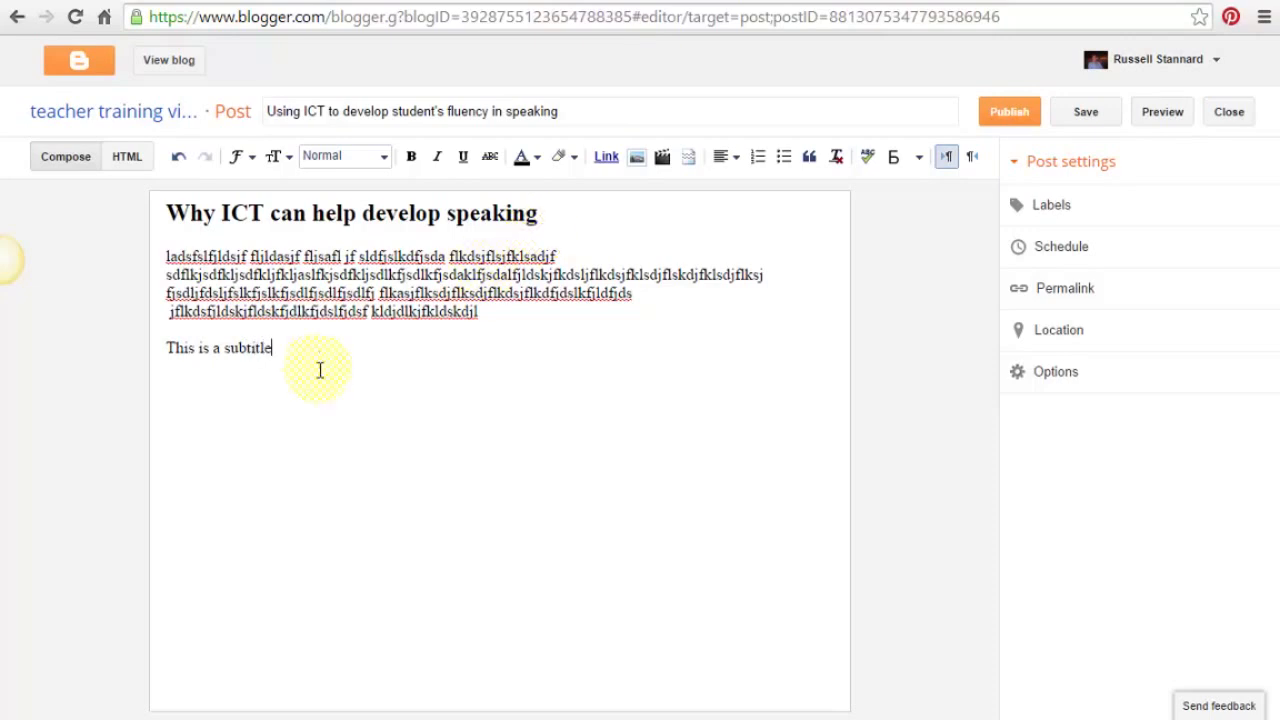
- Format the 'This is a subtitle' line as a Subheading
drag(276, 352, 162, 348)
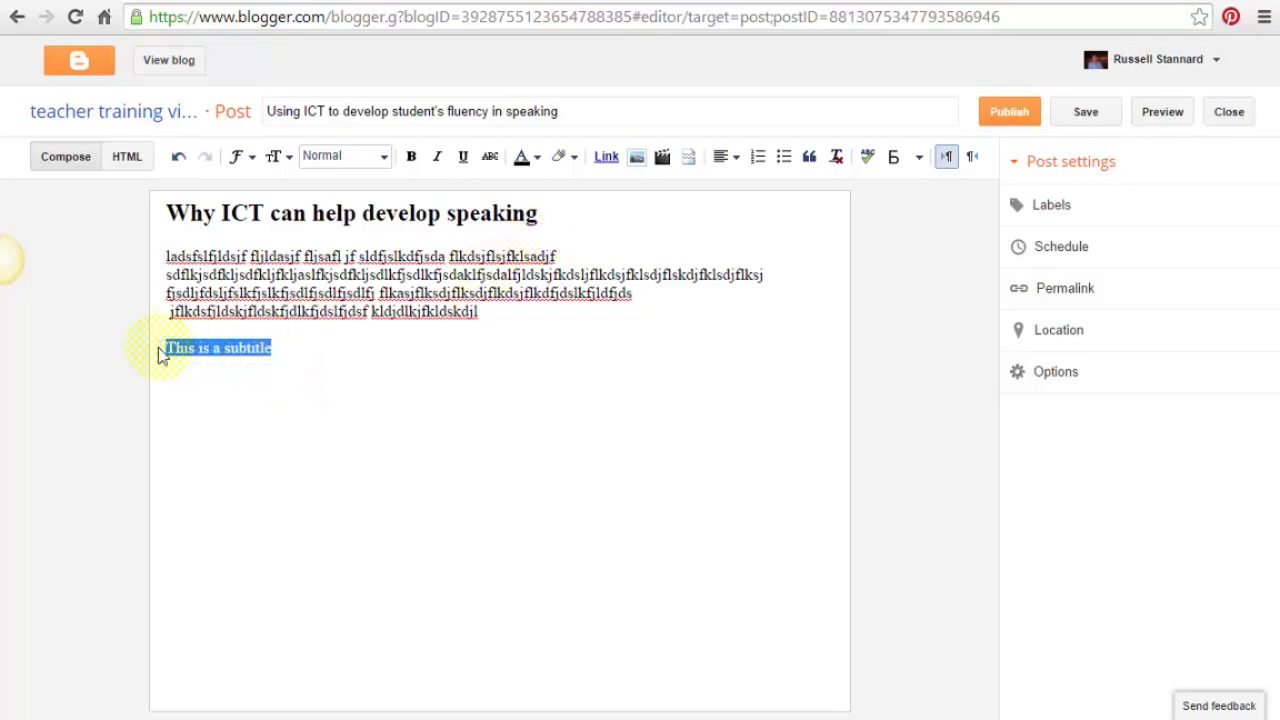
click(383, 158)
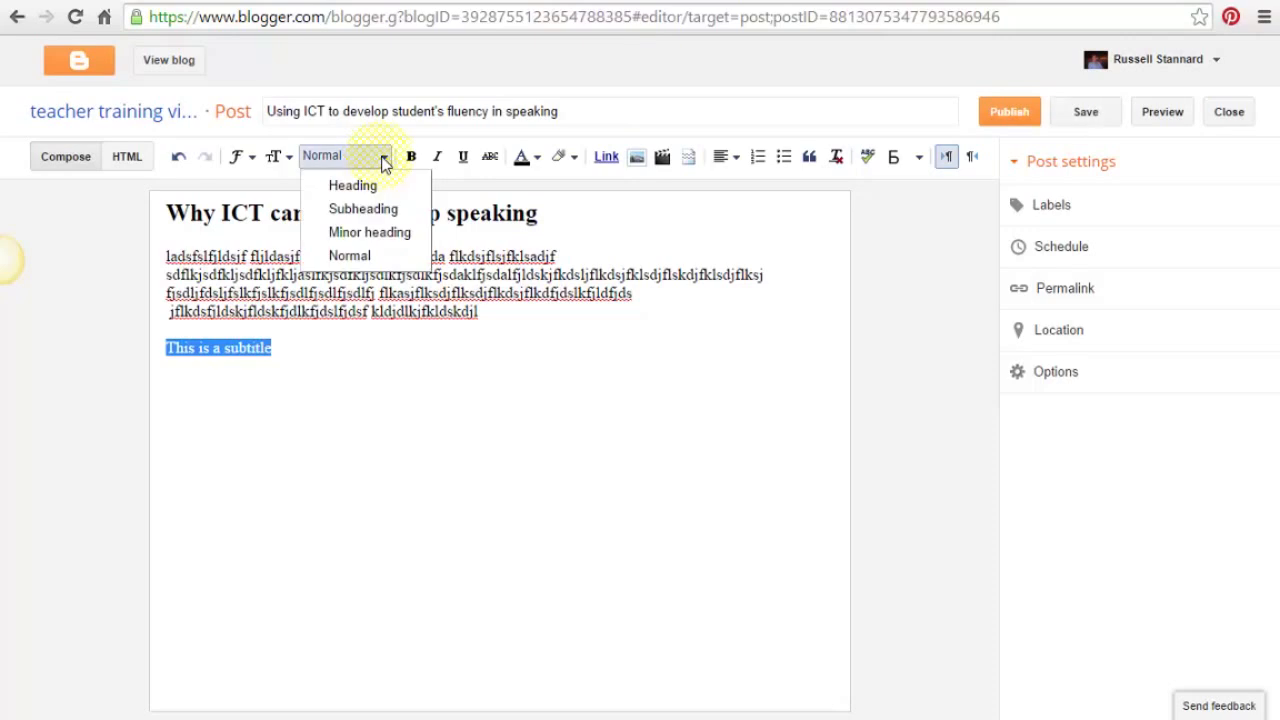
click(369, 209)
click(206, 417)
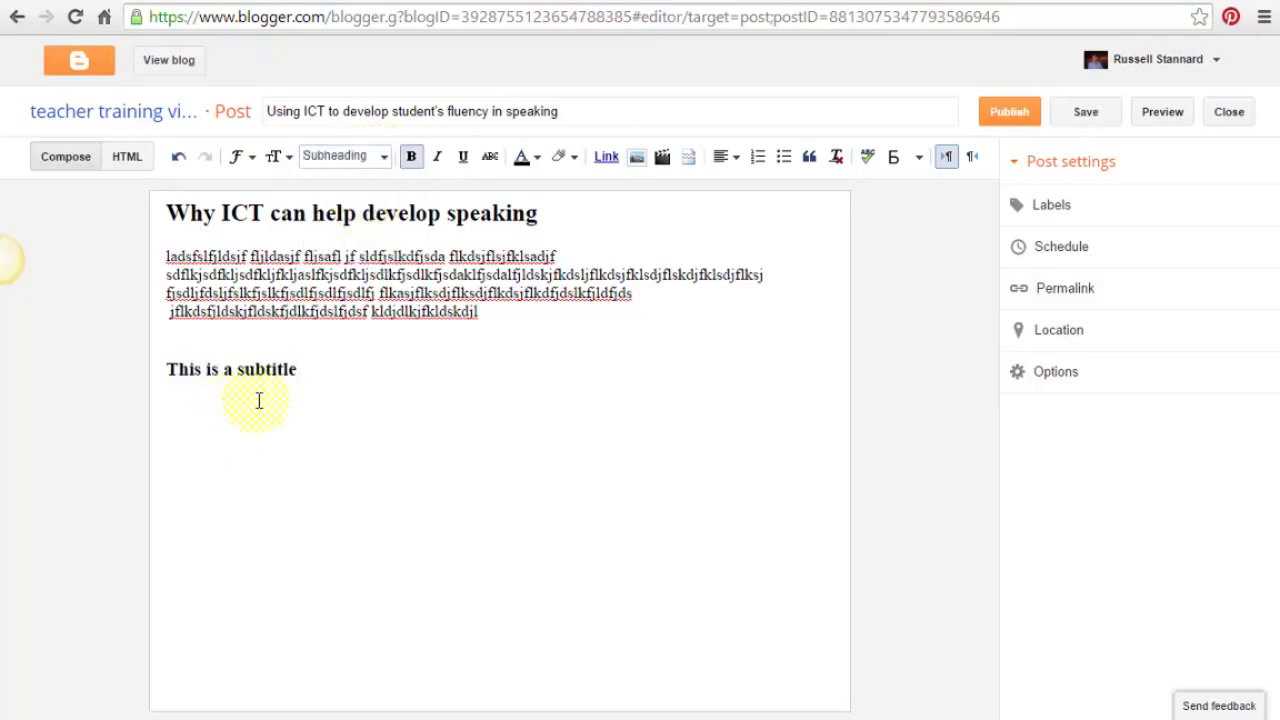
- Add a placeholder paragraph under the subtitle, followed by the line 'This is a second subtitle'
click(325, 371)
click(183, 421)
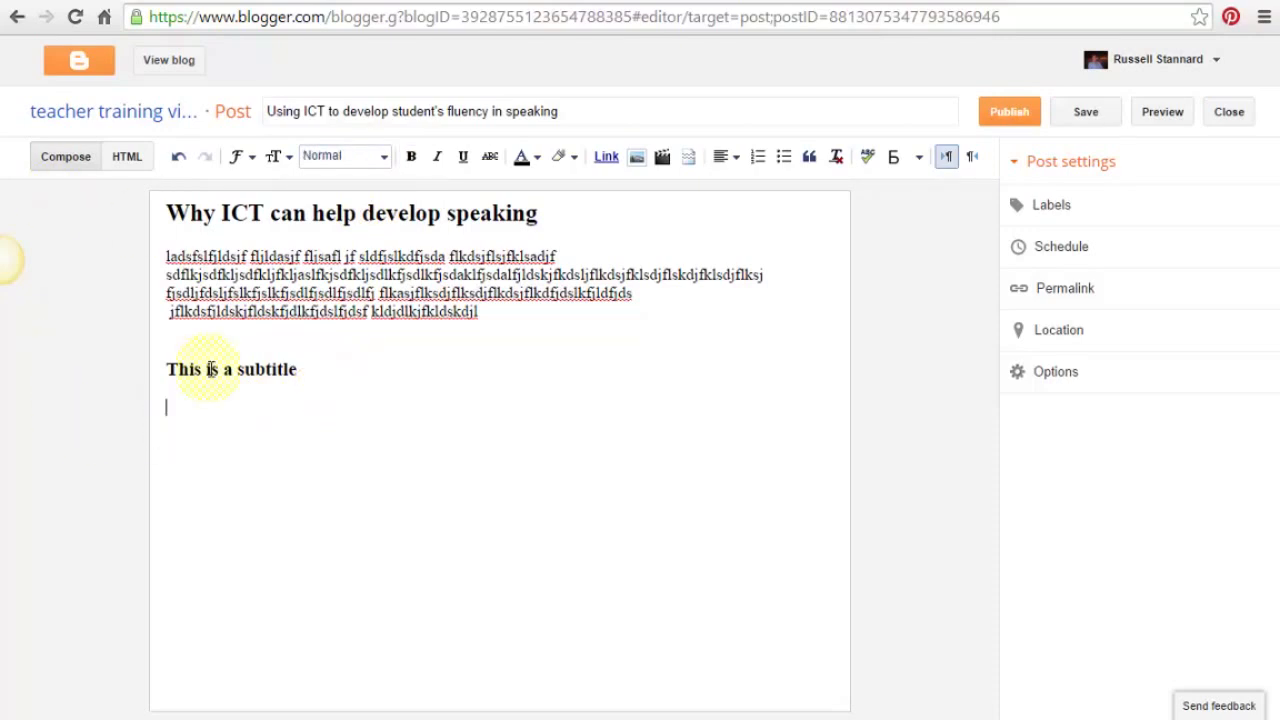
text(jfdsljadslfjslfjsldfjlsjflsdjflsdjflkdsjfklsdjf flk)
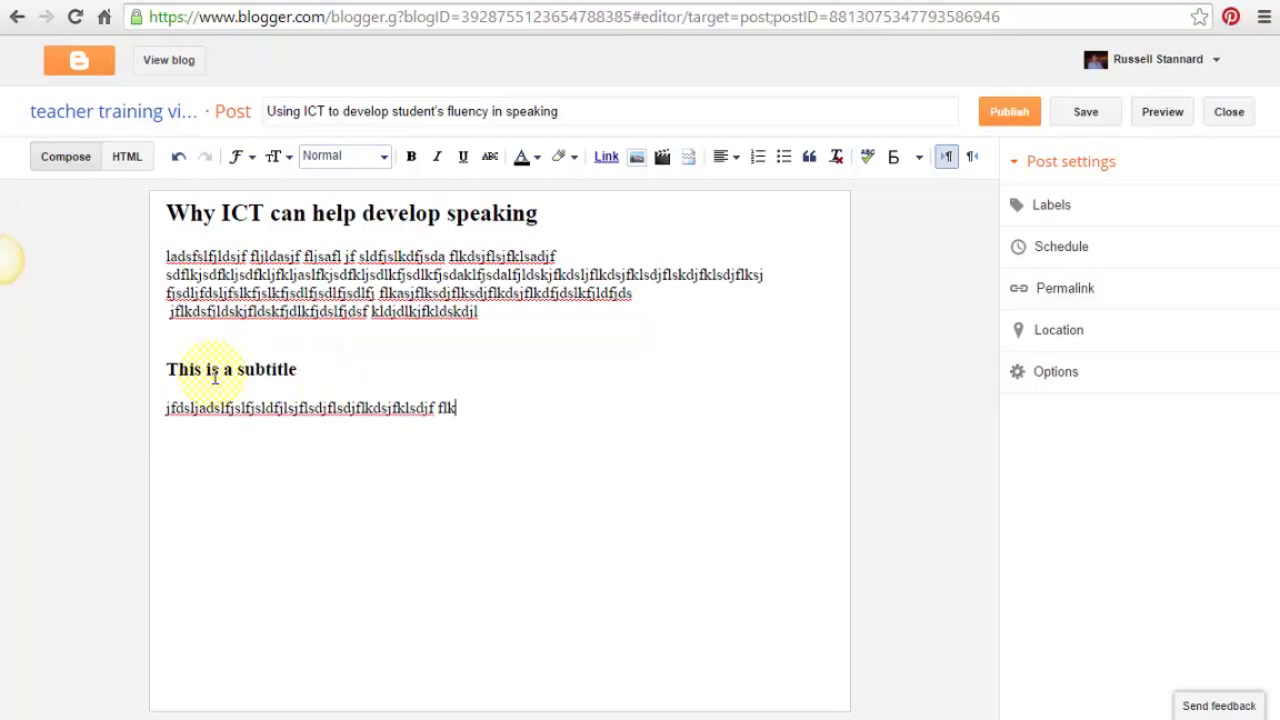
text(jadsflkjsdalfkjsdlfkjdsflkjsdflkkdsjfljdsfkljsdflkdflk)
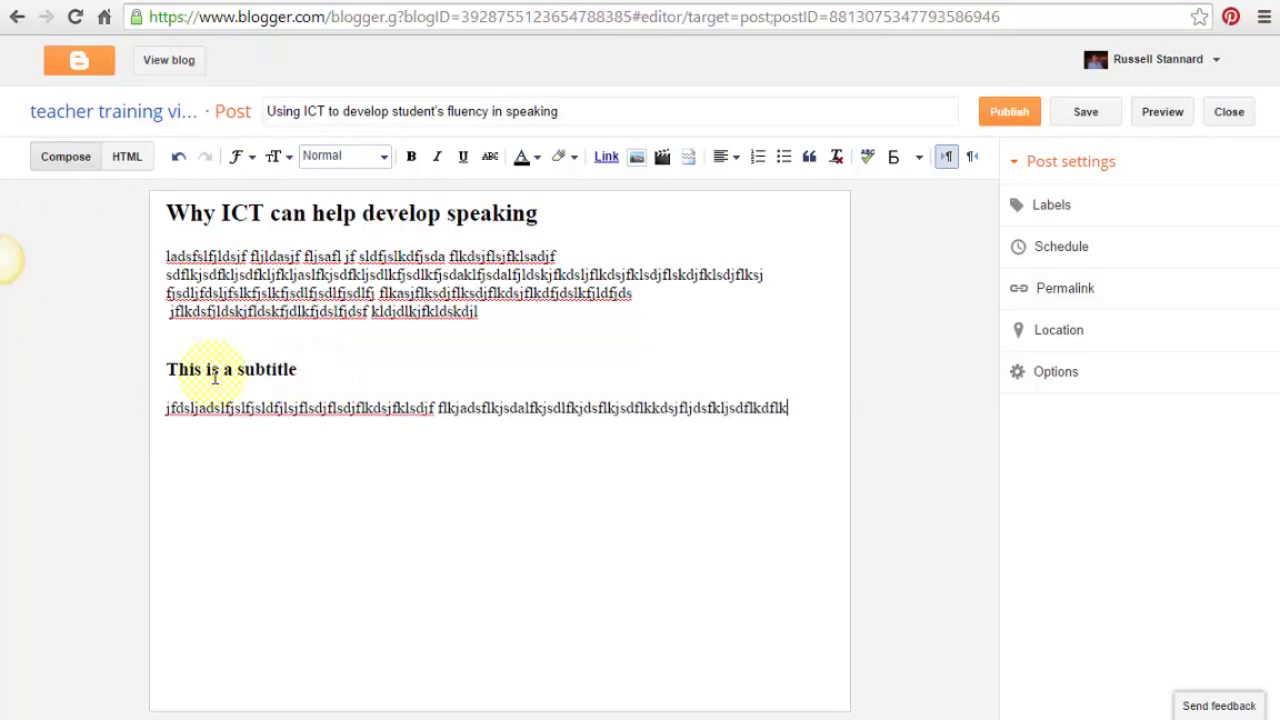
text(sadjfkldsajflkdjflkdsjfdklj flksdjflkdsjf)
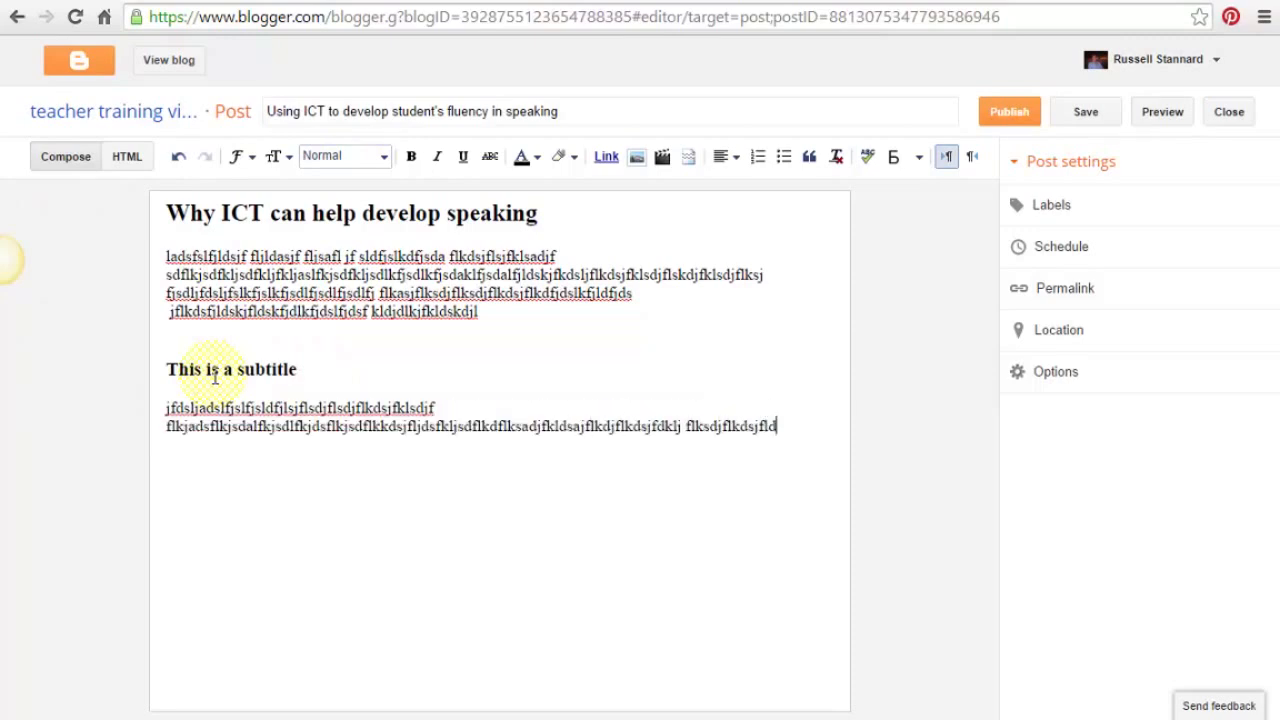
text(ldskfjdskljfldkfjdlk)
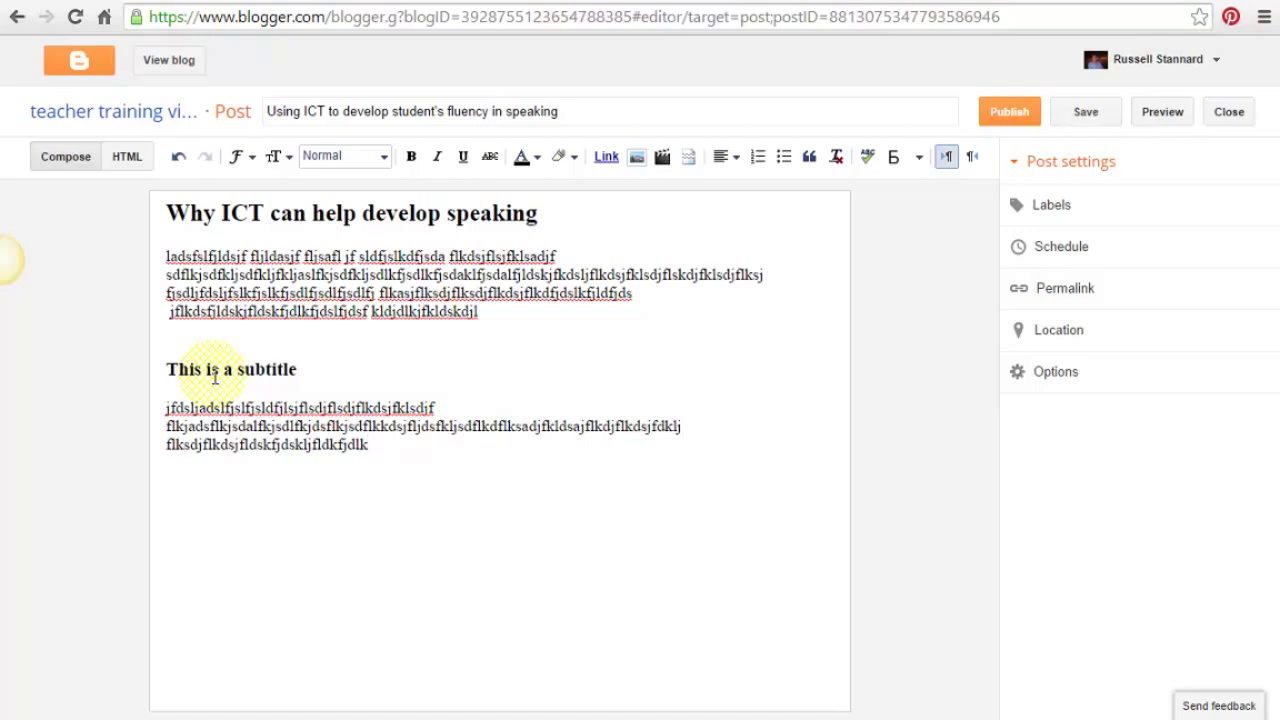
key(Return)
text(This is a se)
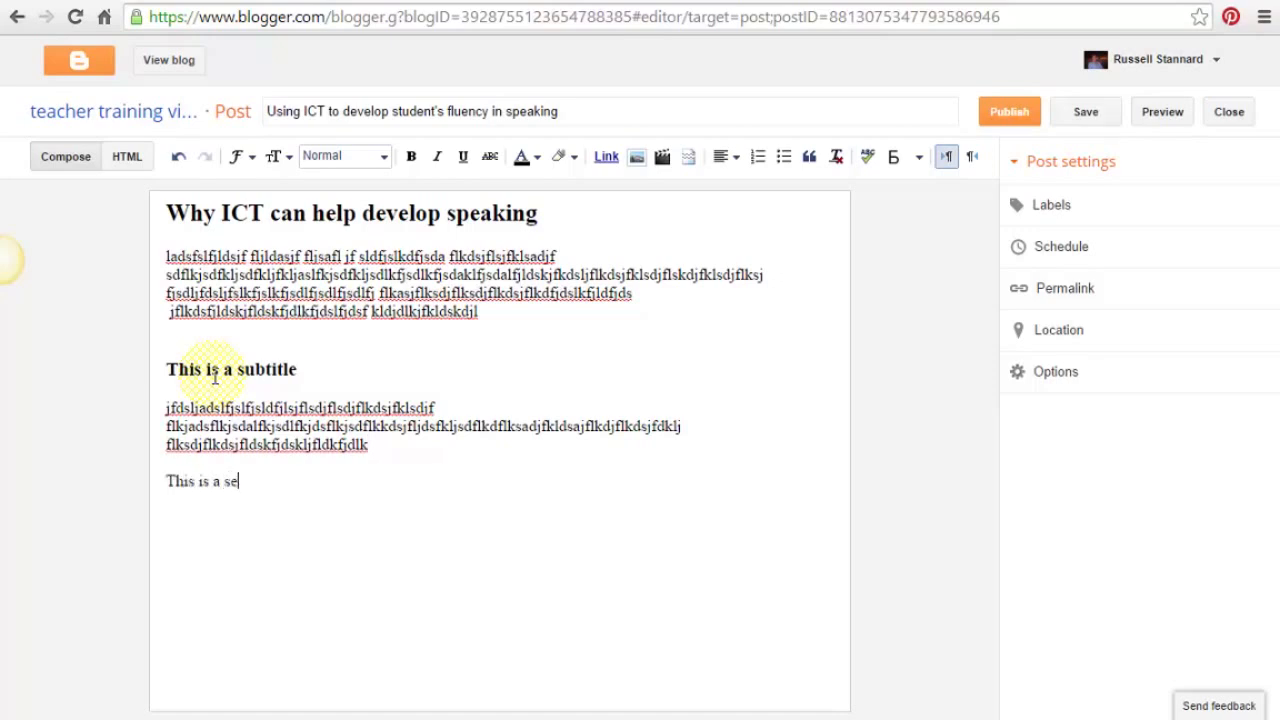
text(cond subitl)
key(BackSpace)
text(itle)
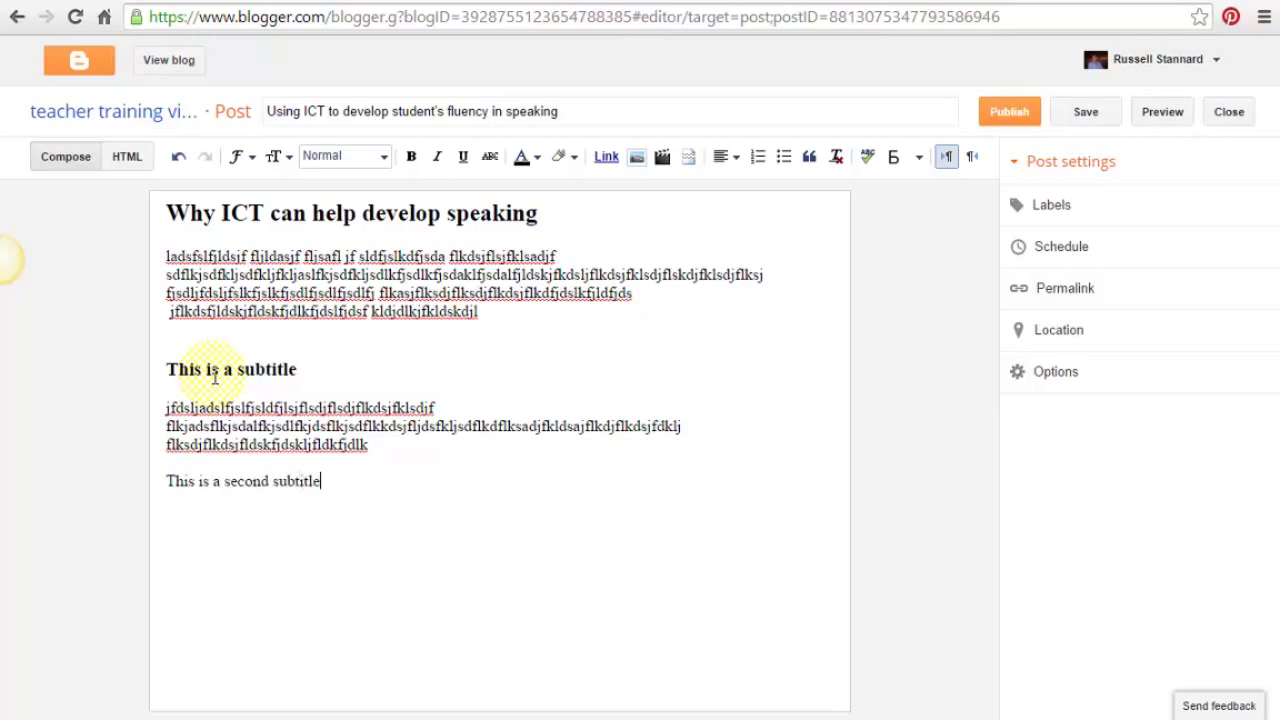
- Format 'This is a second subtitle' as a Subheading and type placeholder text beneath it
drag(330, 479, 163, 480)
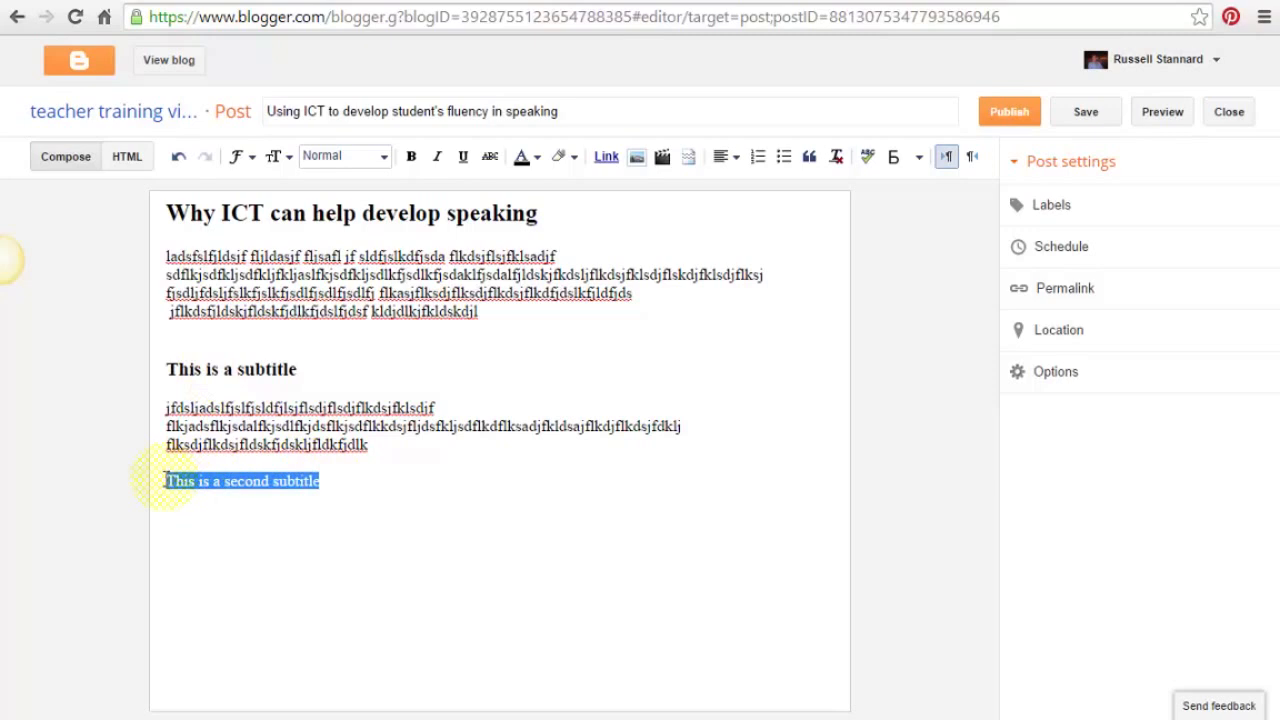
click(384, 160)
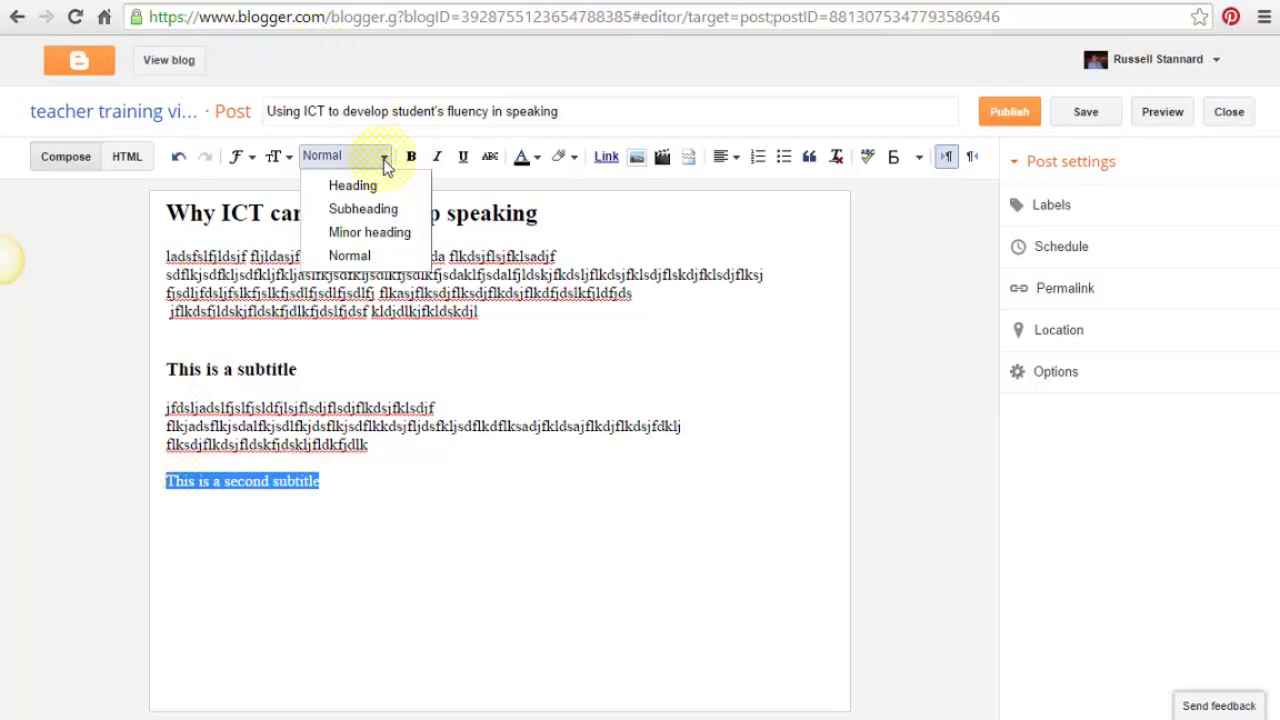
click(362, 209)
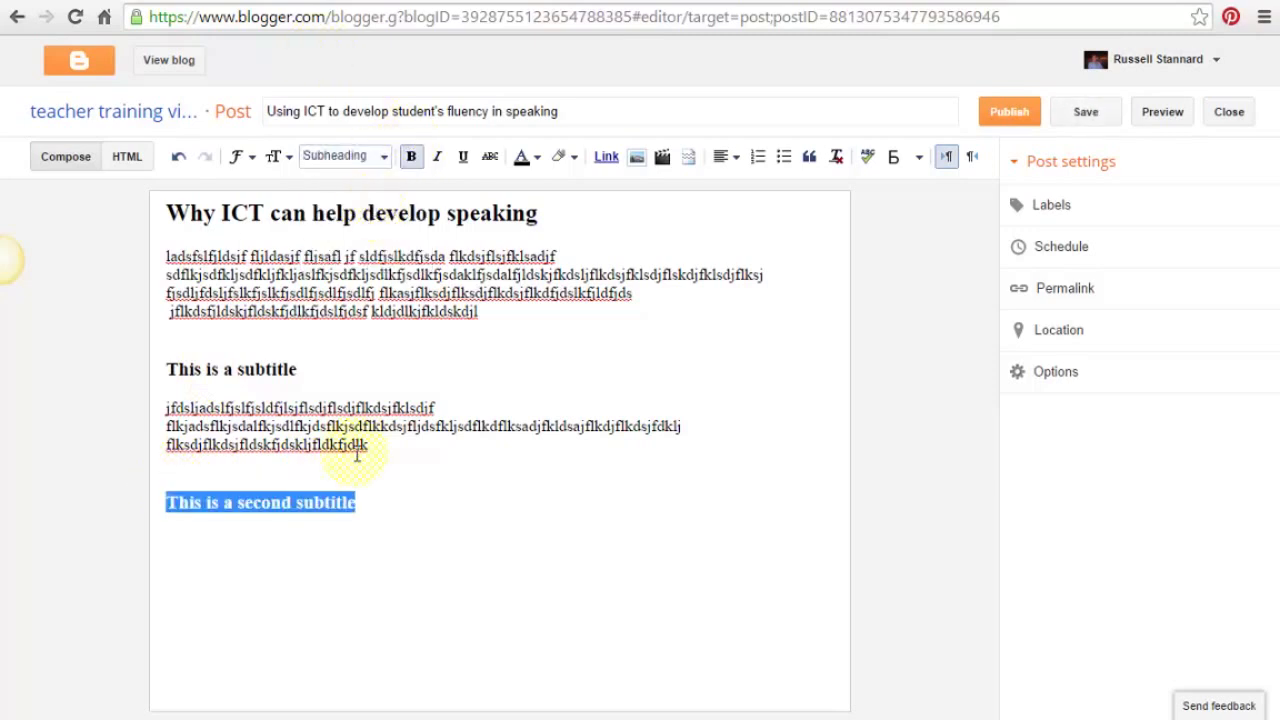
click(385, 510)
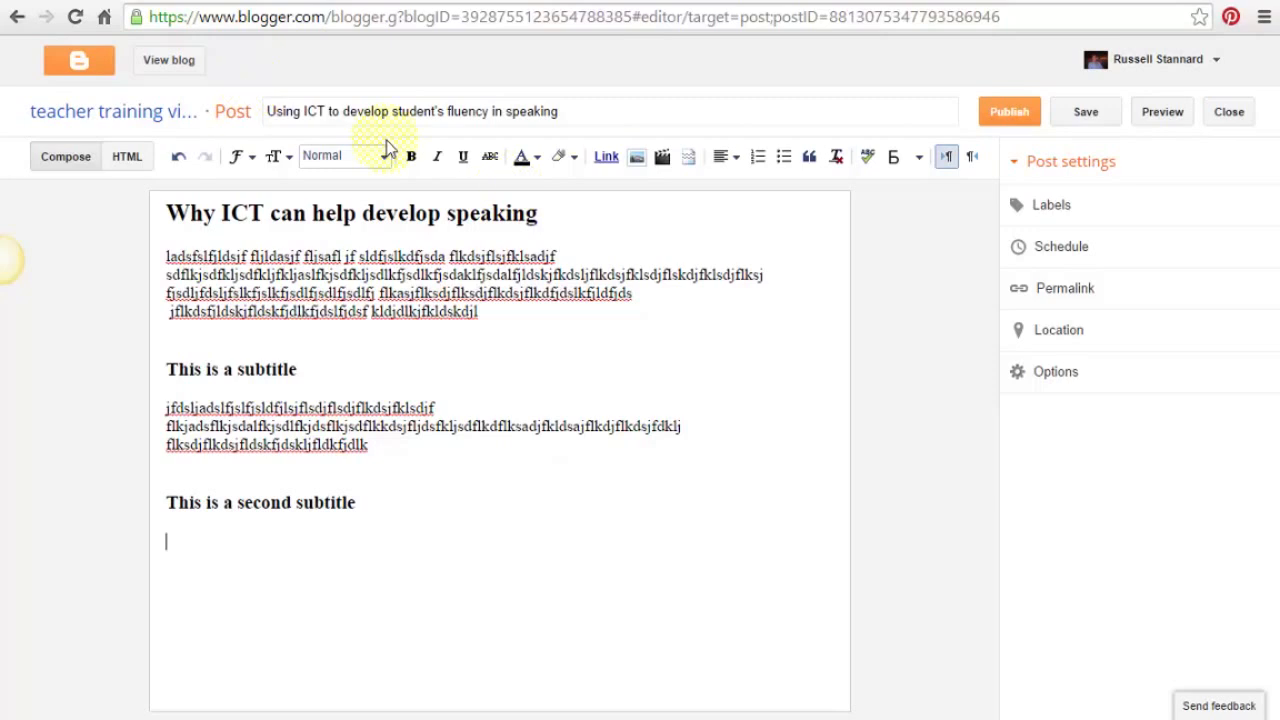
text(flljsad fjsd fjds lfjds lfjsd jfsd lljf sdj)
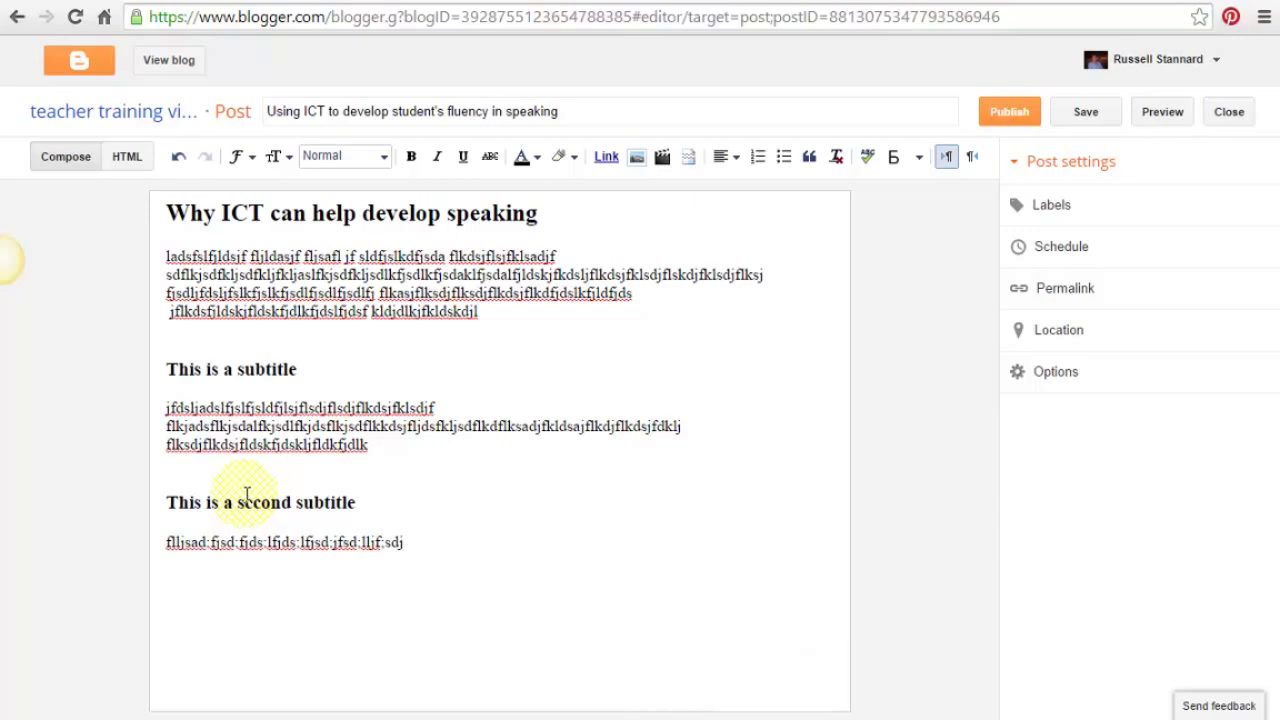
- Undo the stray placeholder line and delete the 'This is a second subtitle' line
key(ctrl+z)
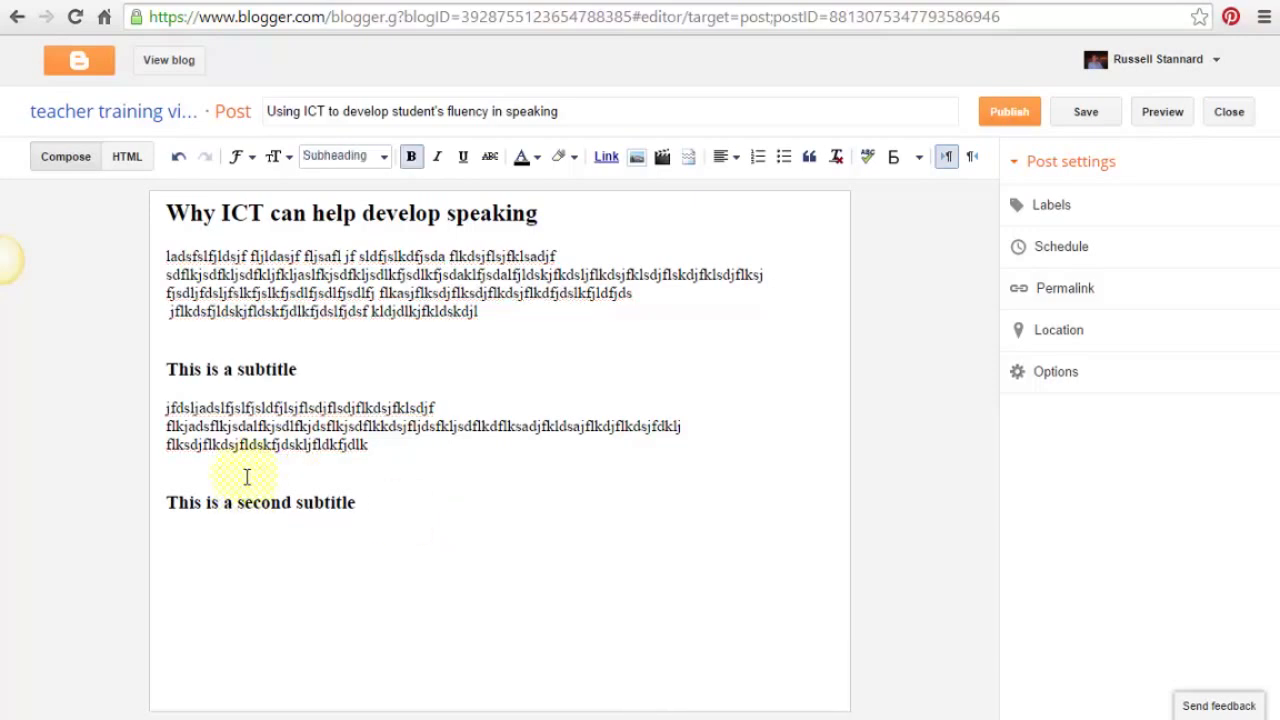
drag(166, 508, 448, 508)
key(Delete)
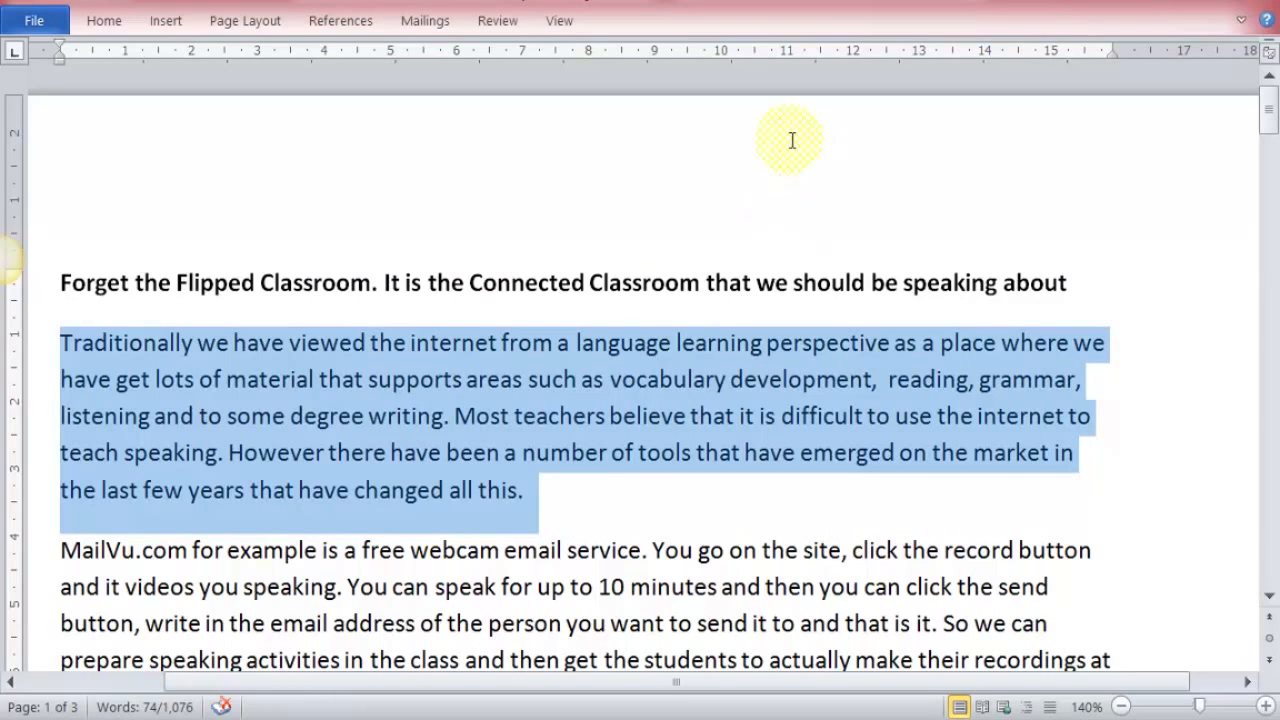
- Copy the 'Forget the Flipped Classroom' heading and first paragraph from the Word document
click(789, 136)
drag(56, 280, 523, 486)
right_click(505, 430)
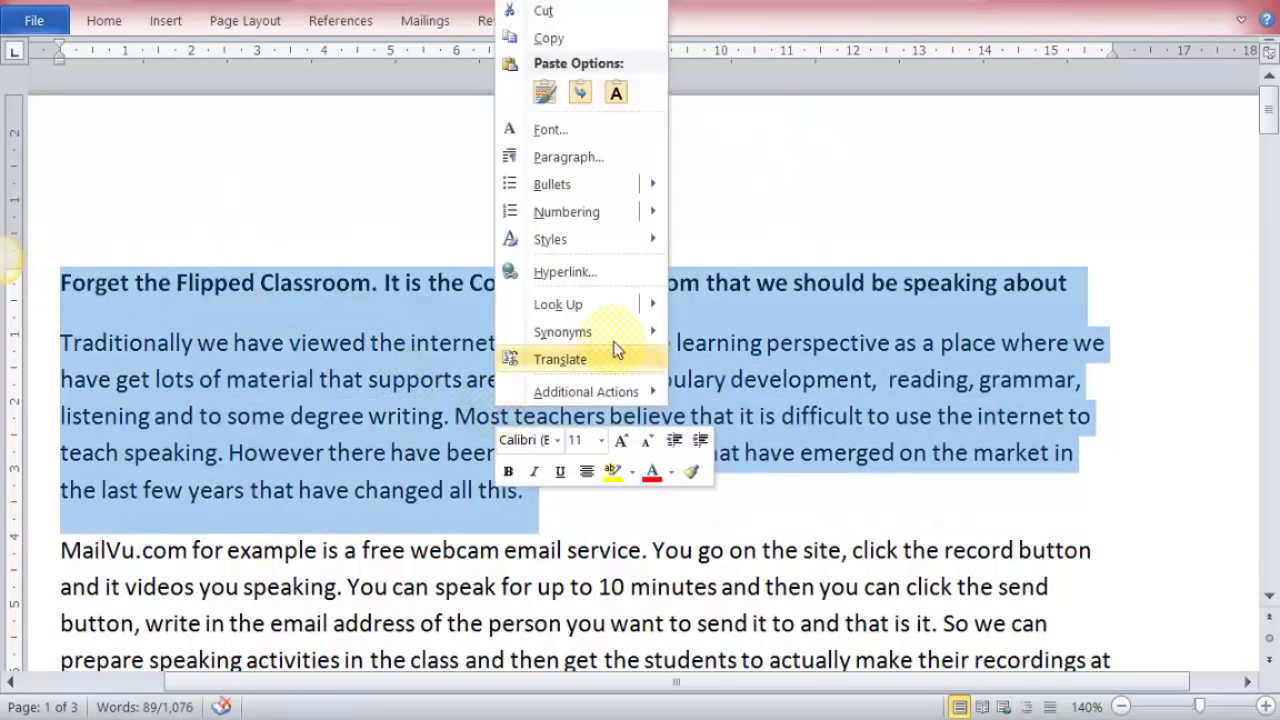
click(546, 37)
- Paste the Flipped Classroom heading and paragraph into the post and remove its formatting
key(alt+Tab)
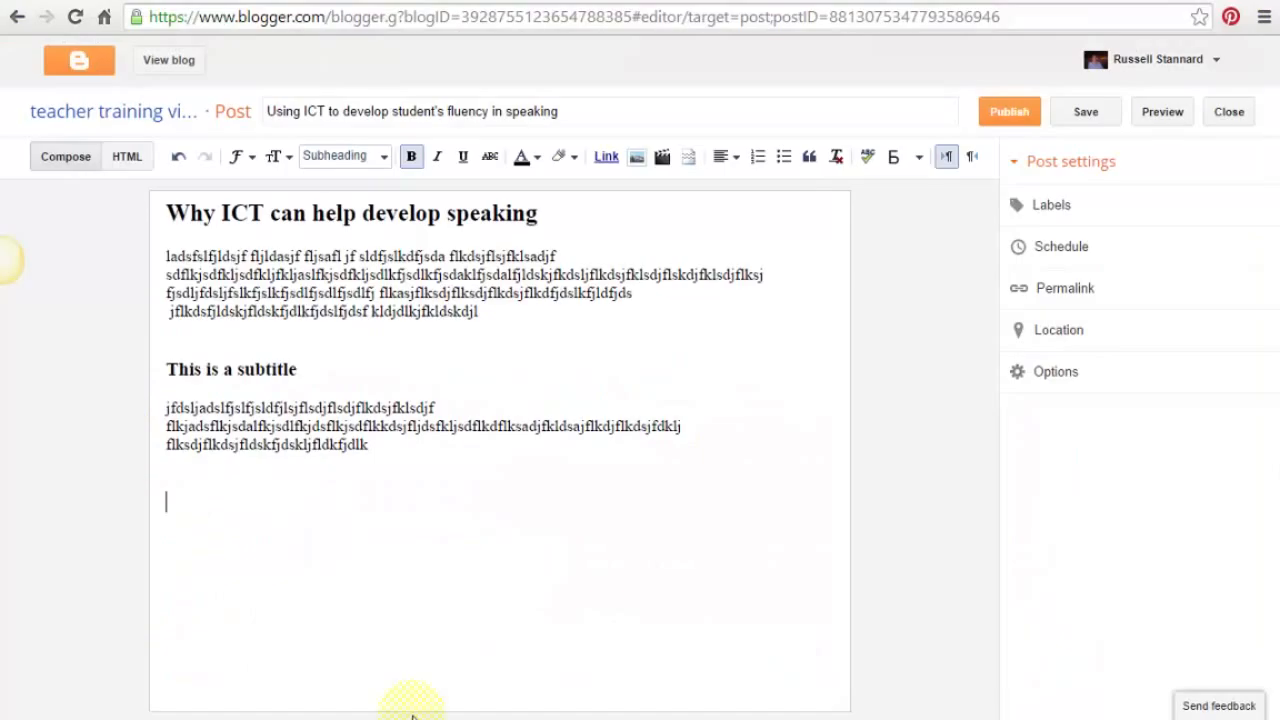
key(ctrl+v)
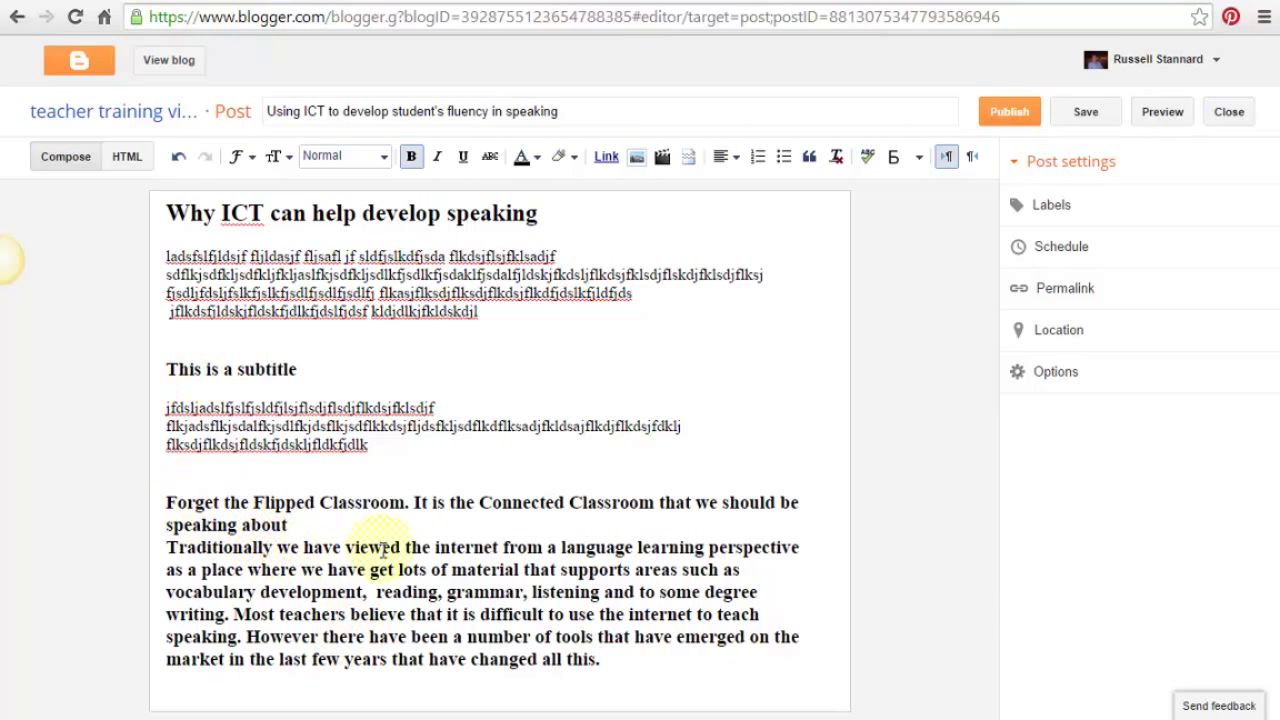
drag(166, 505, 660, 663)
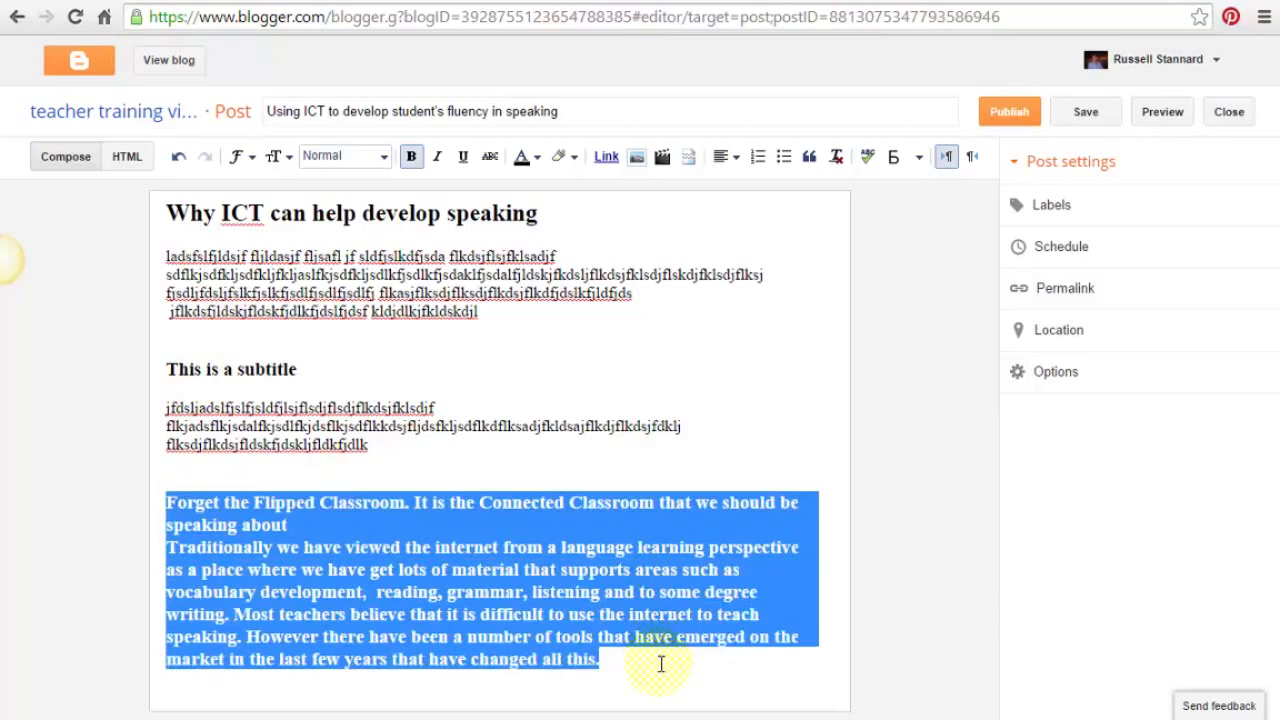
click(838, 158)
click(626, 517)
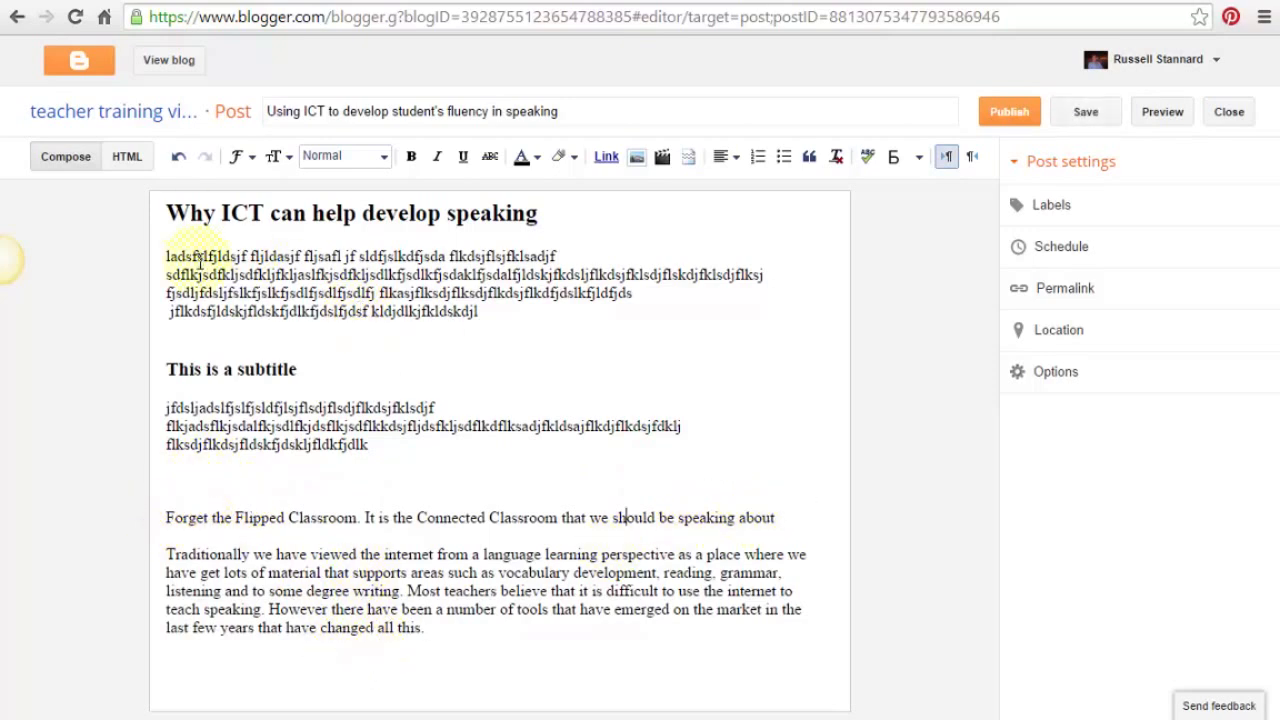
- Format the 'Forget the Flipped Classroom…' line as a Subheading and dismiss the Google Drive notice
drag(775, 517, 149, 514)
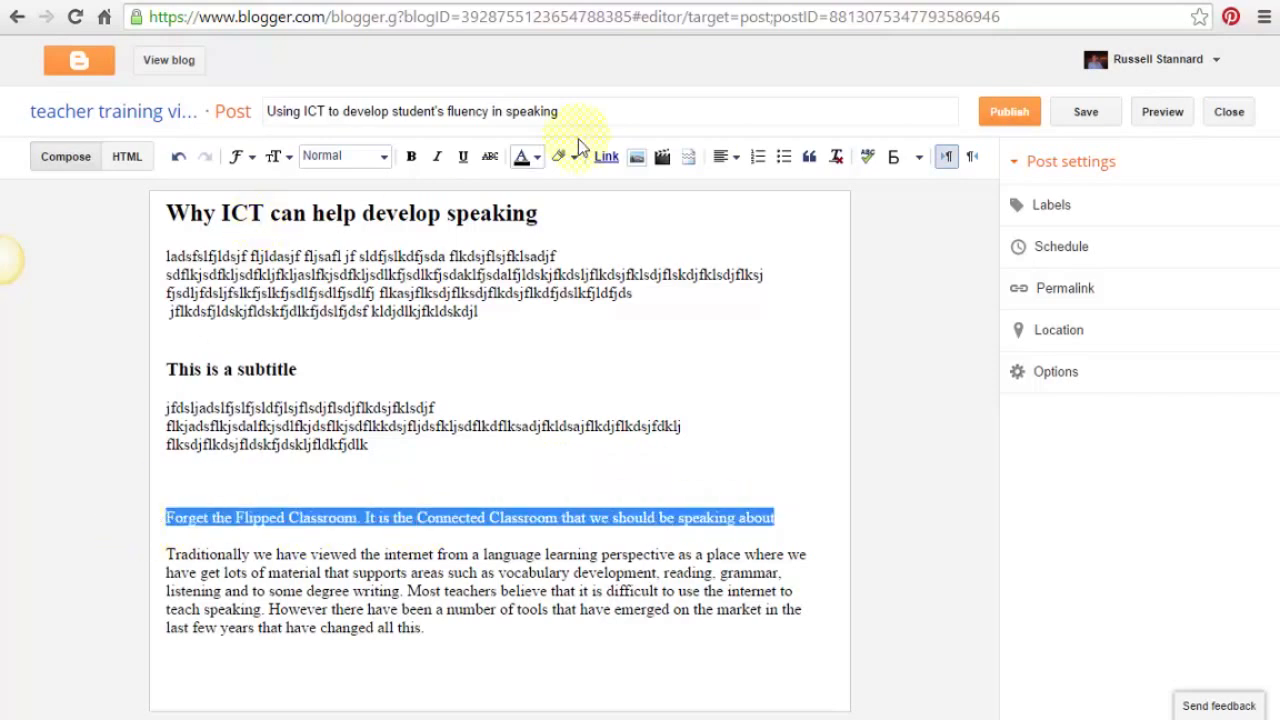
click(378, 156)
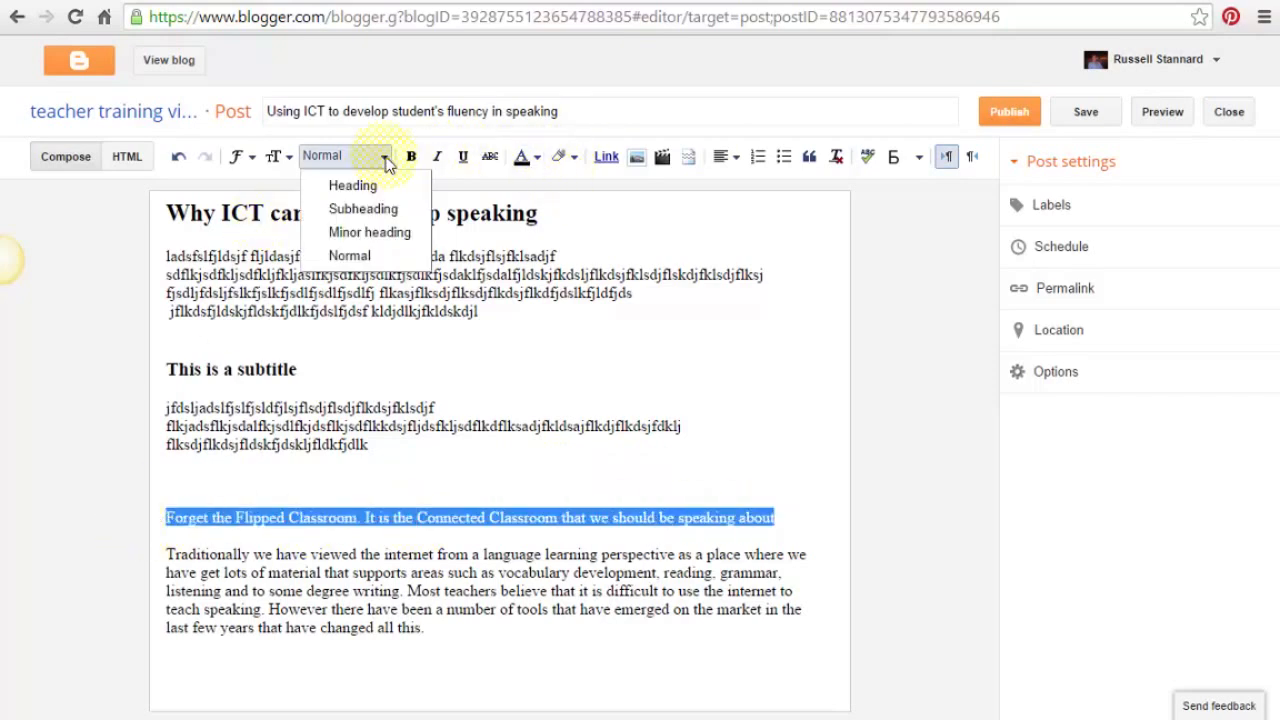
click(357, 210)
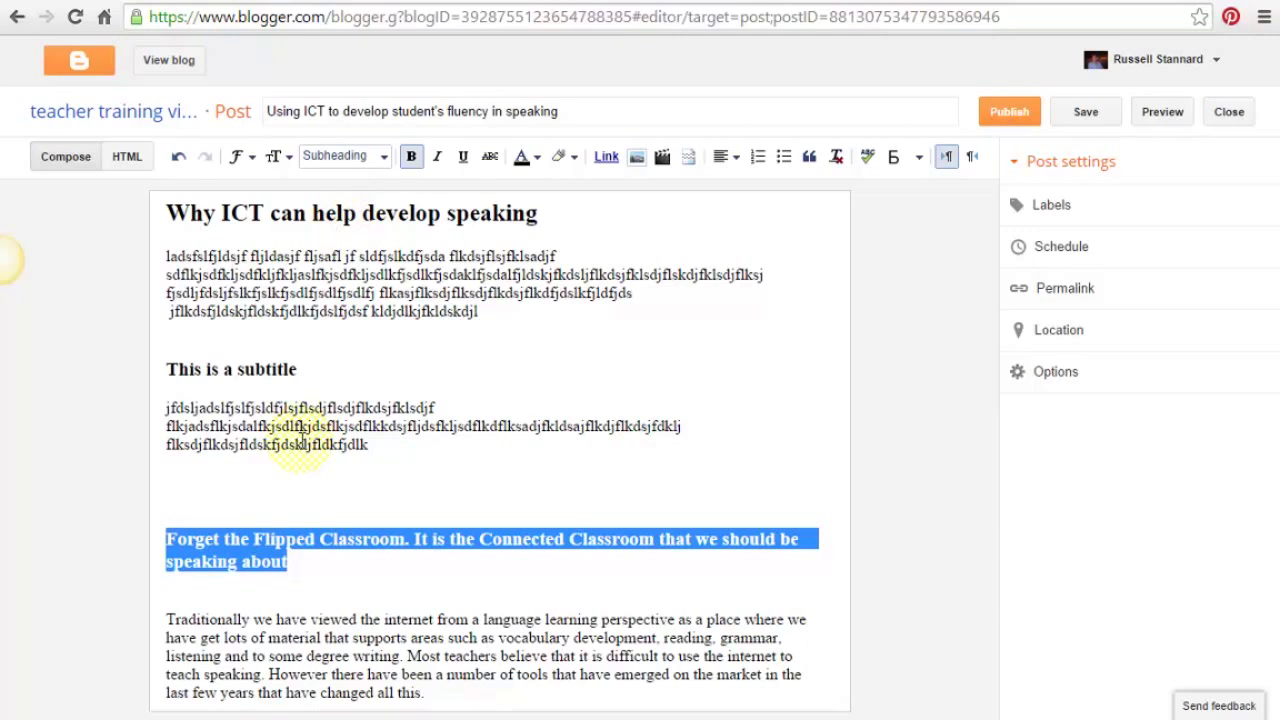
click(328, 502)
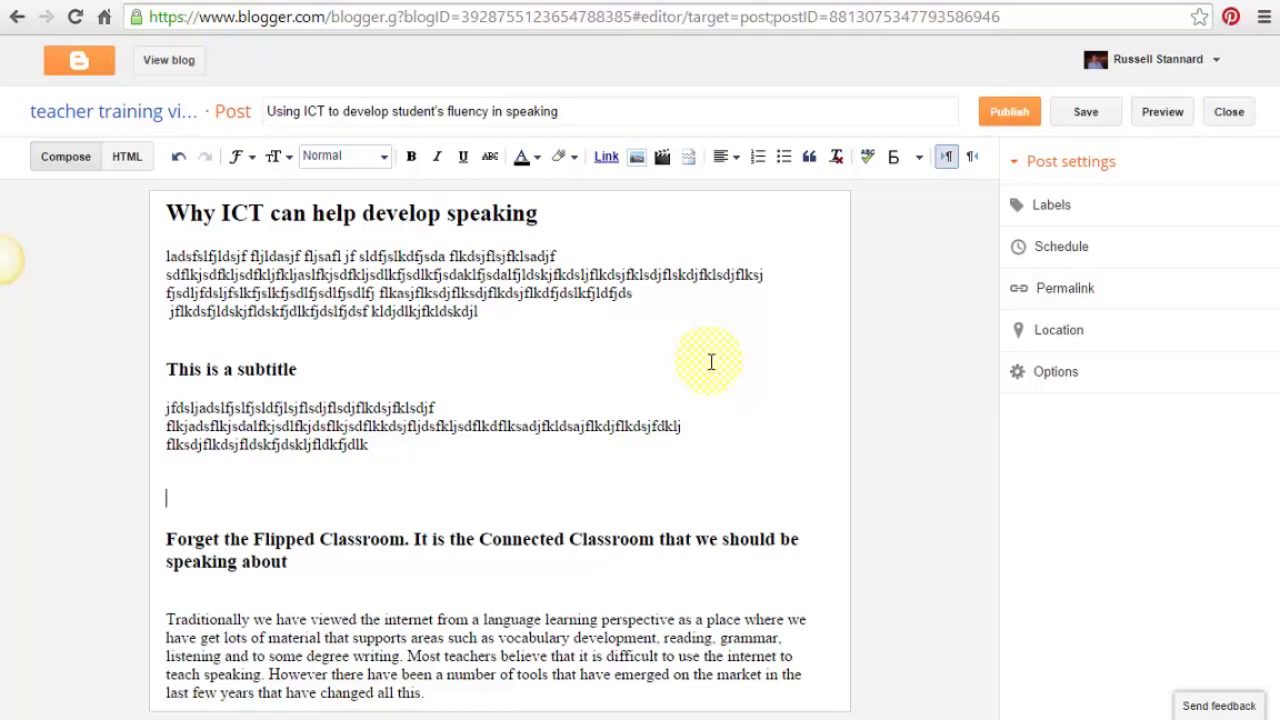
click(1064, 669)
- Add the labels Speaking, Fluency and Communication to the post
click(1052, 205)
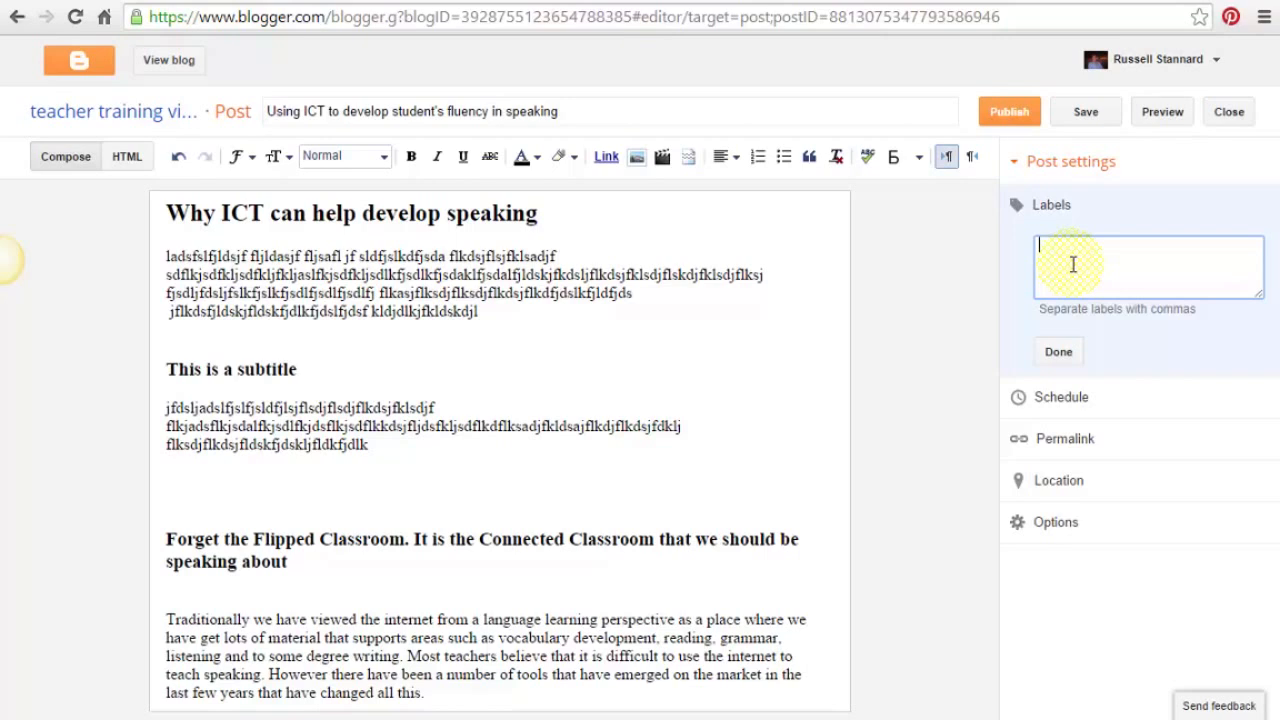
text(Speaking, Fluency, Communi)
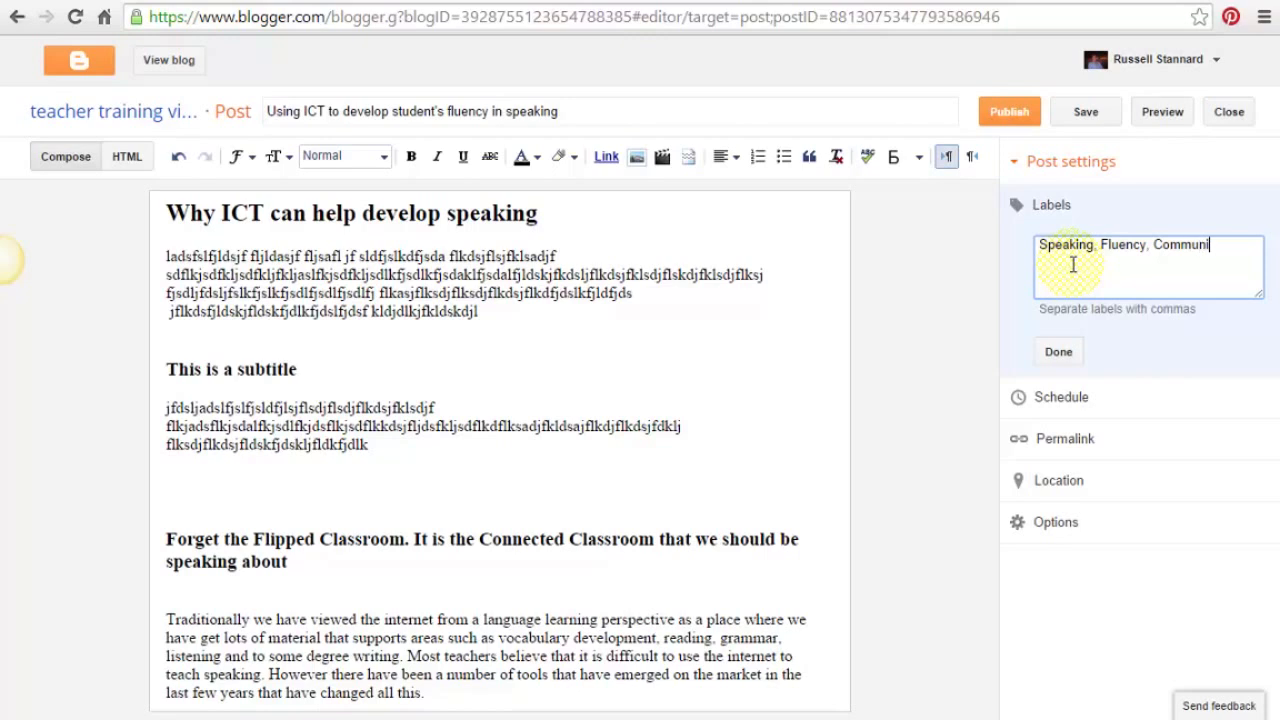
text(cation)
click(1058, 352)
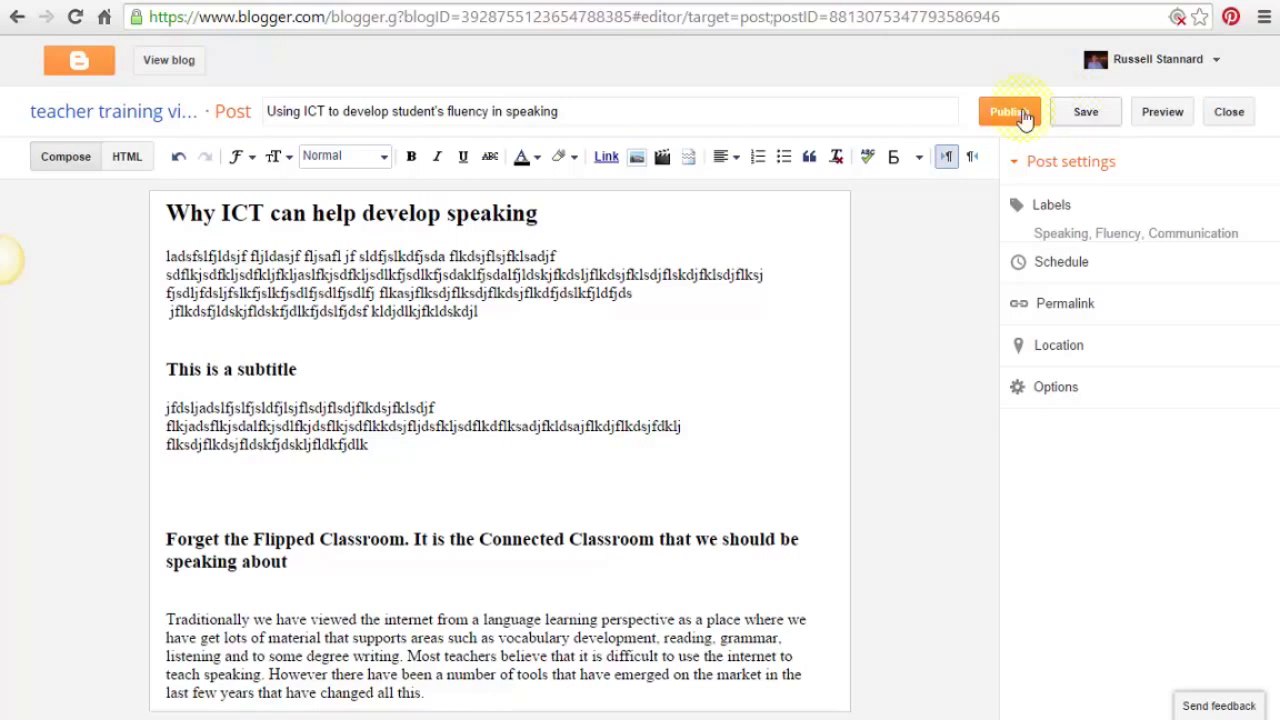
- Preview the post as it will appear on the blog, then close the preview
click(1162, 112)
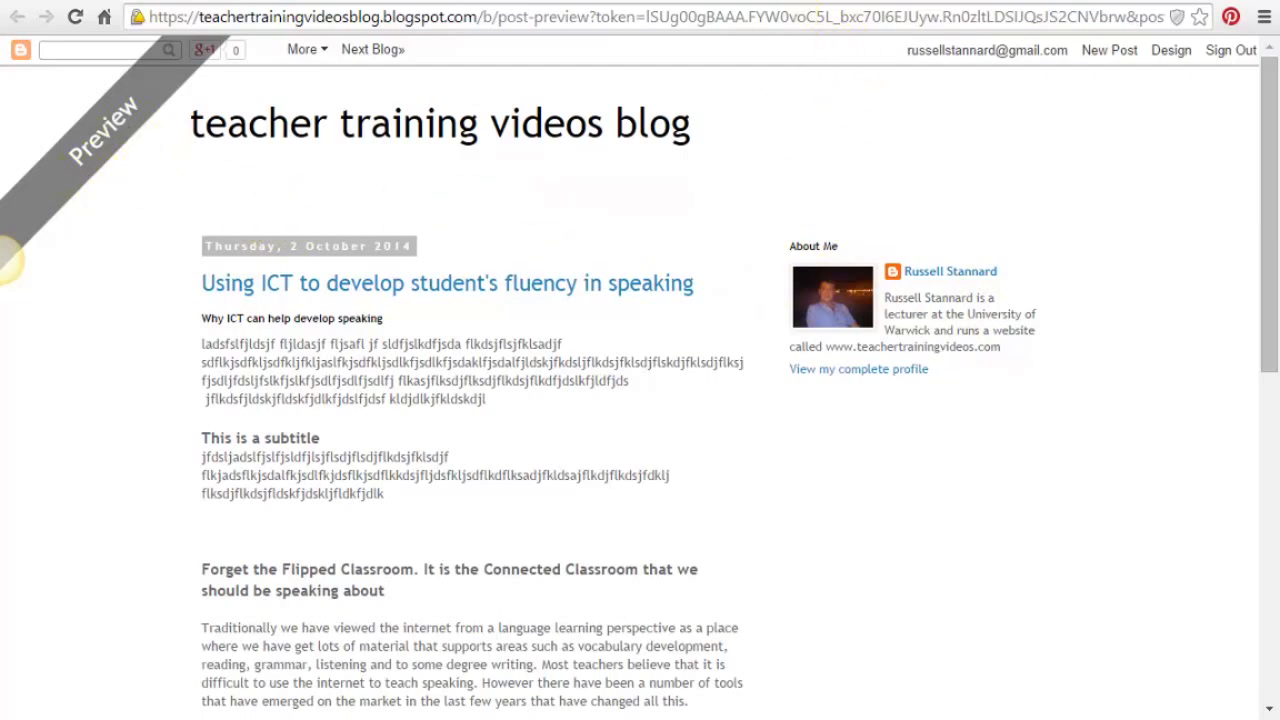
key(ctrl+w)
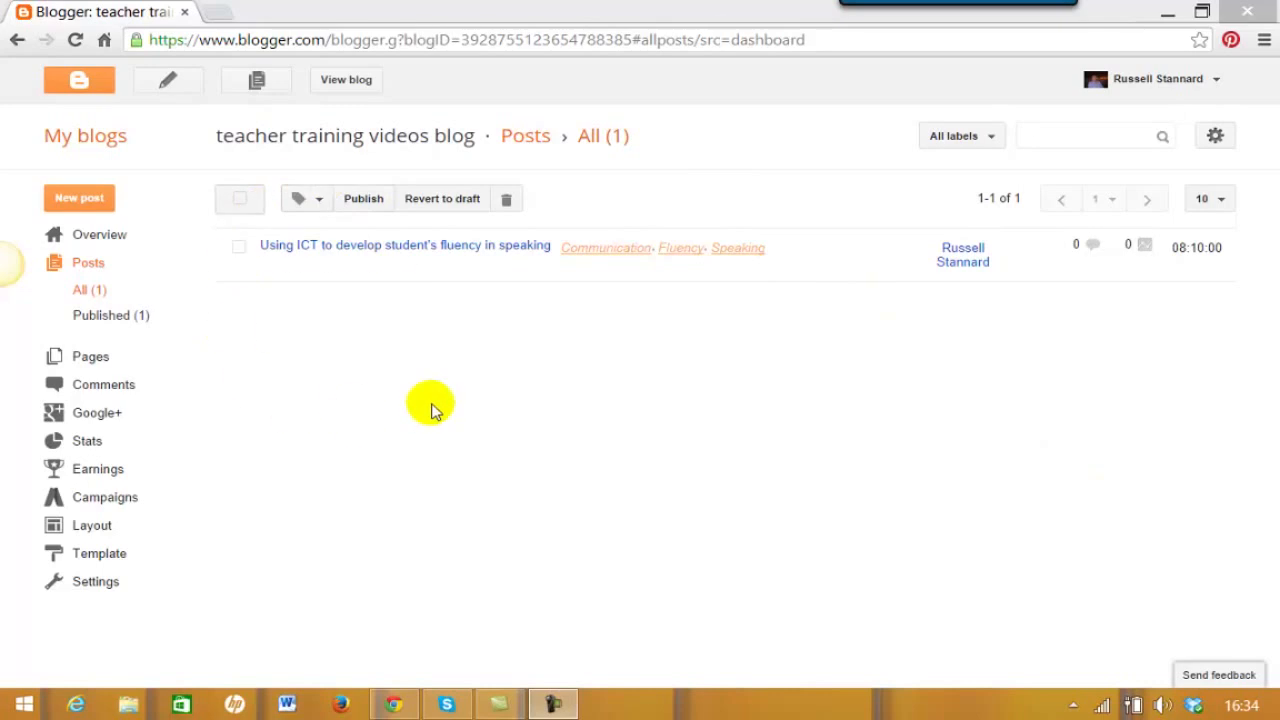
- From My blogs, open the teacher training blog's posts, then return and reopen its dropdown
click(78, 138)
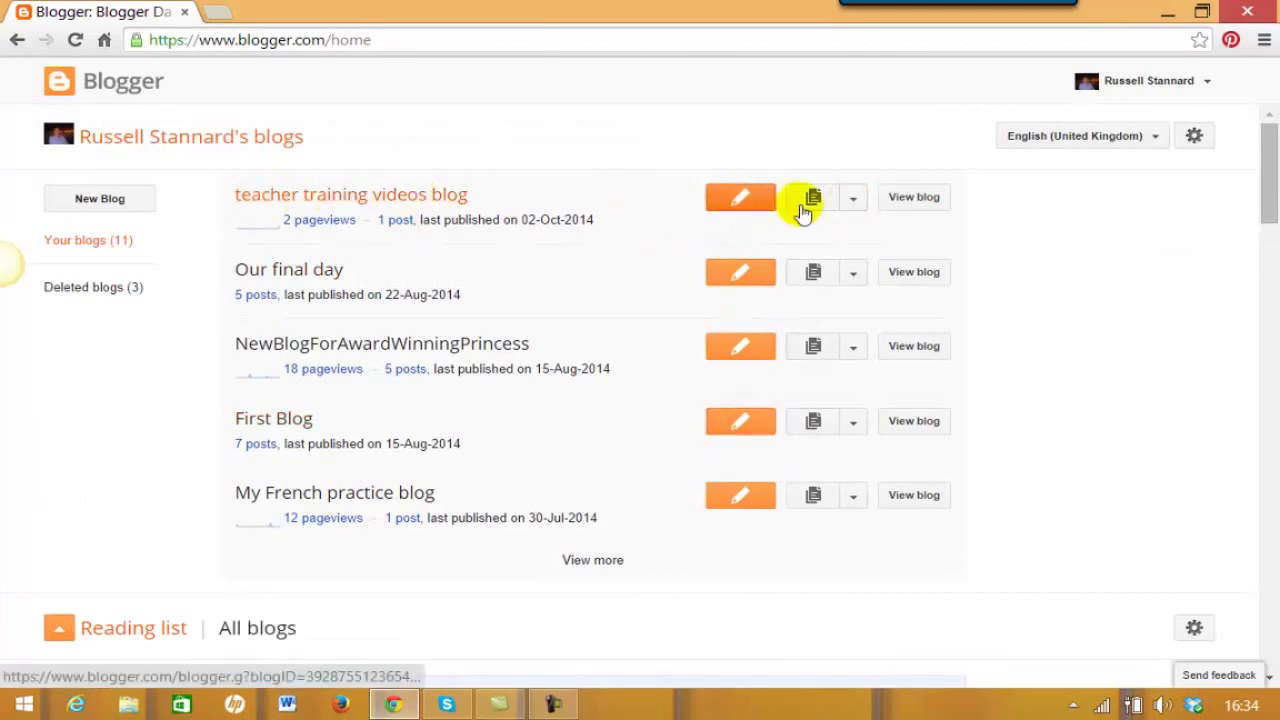
click(853, 200)
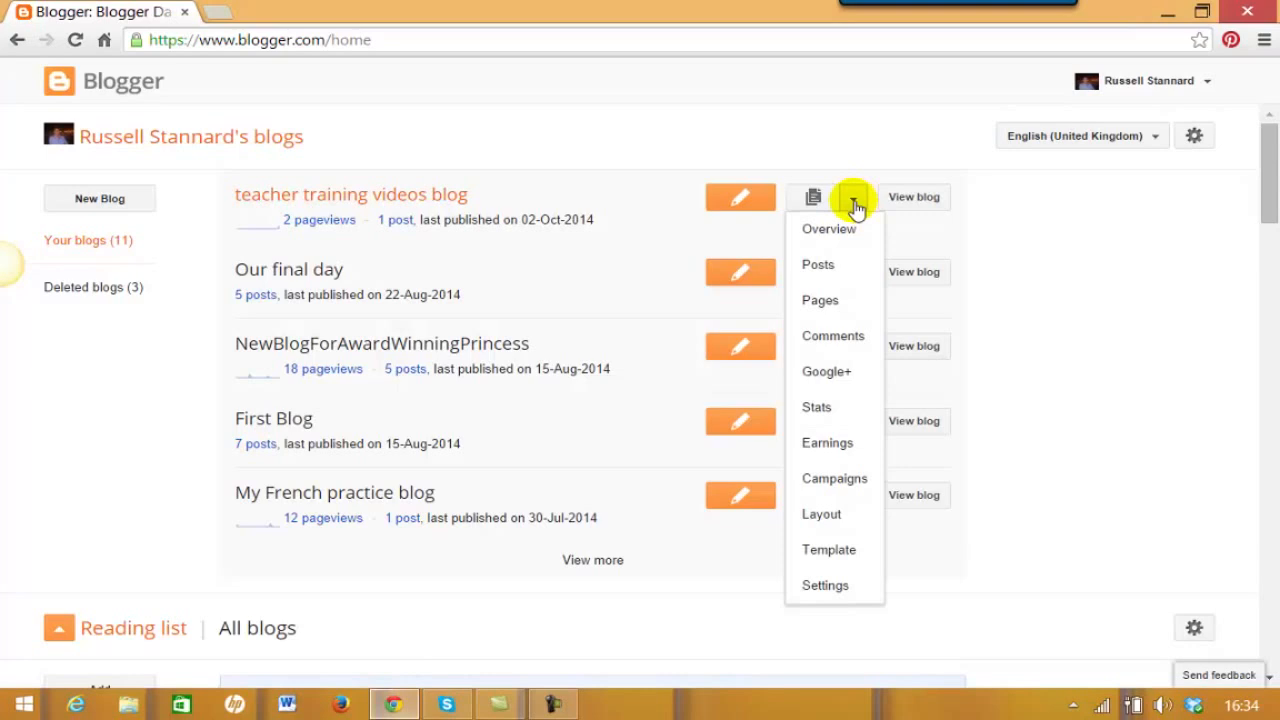
click(816, 266)
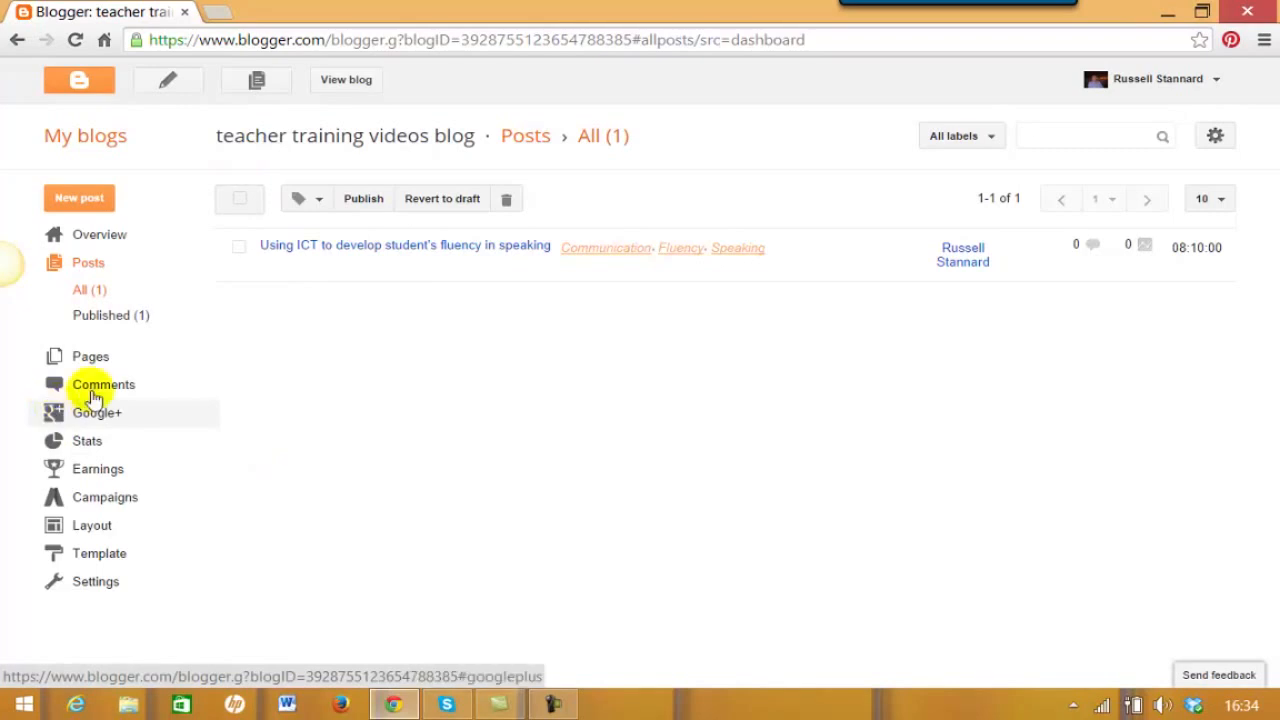
click(96, 146)
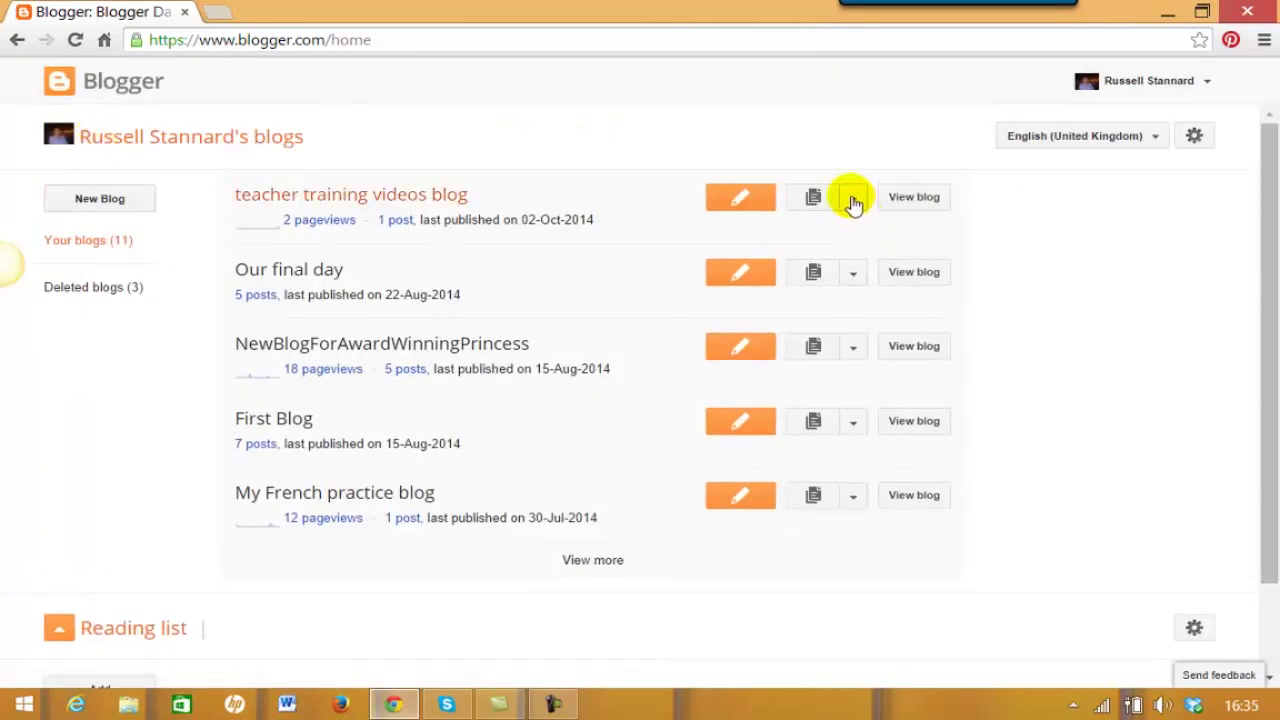
click(853, 200)
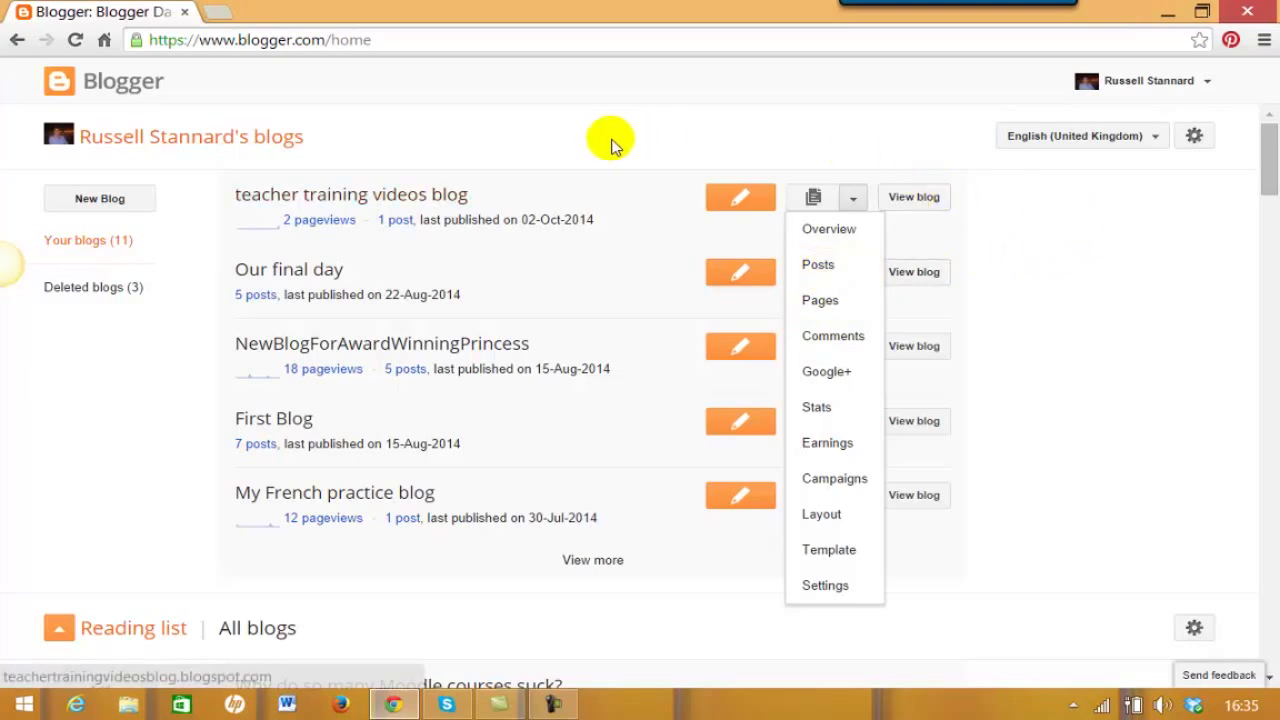
- View the teacher training videos blog's Overview, dismiss the Java notice, and return to My blogs
click(320, 196)
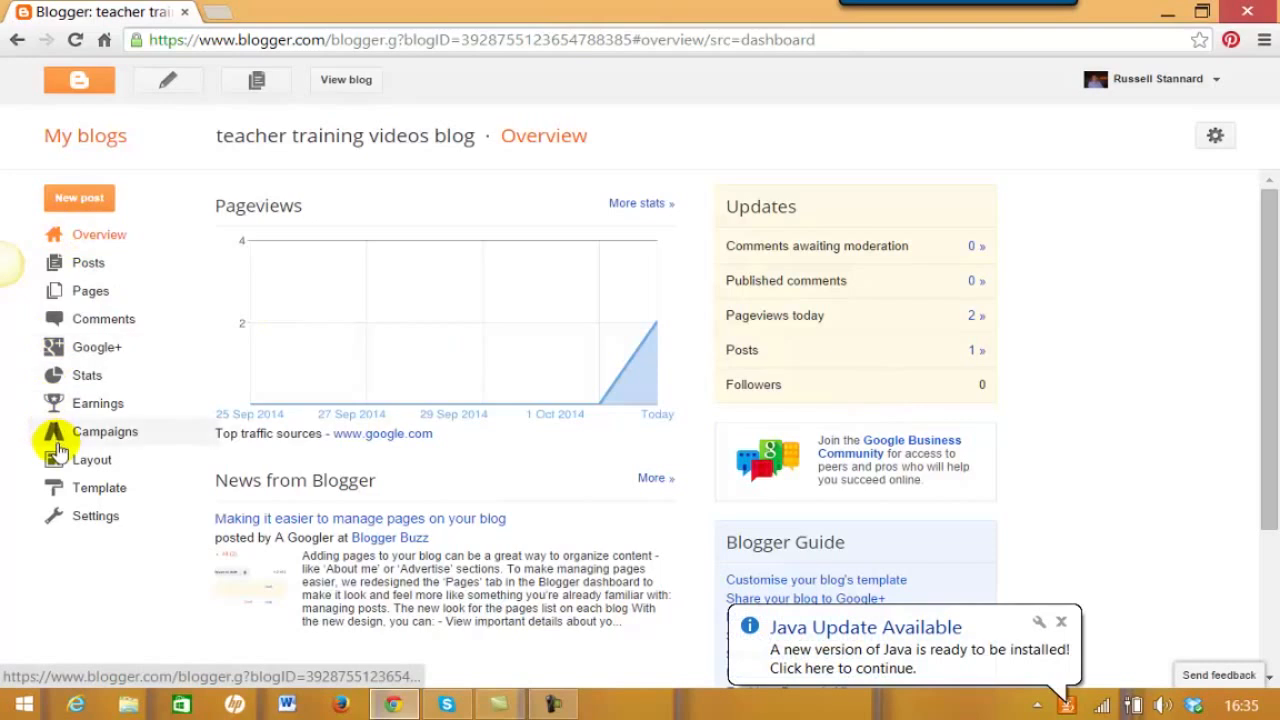
click(1061, 624)
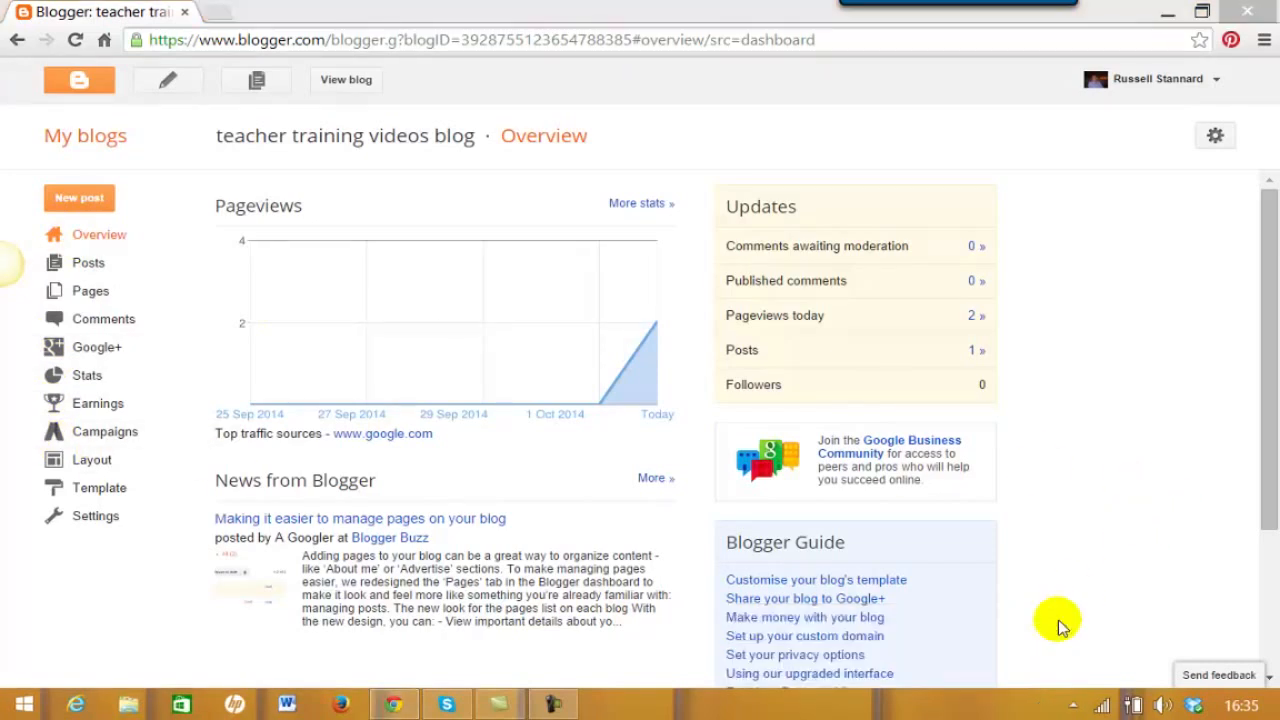
click(101, 139)
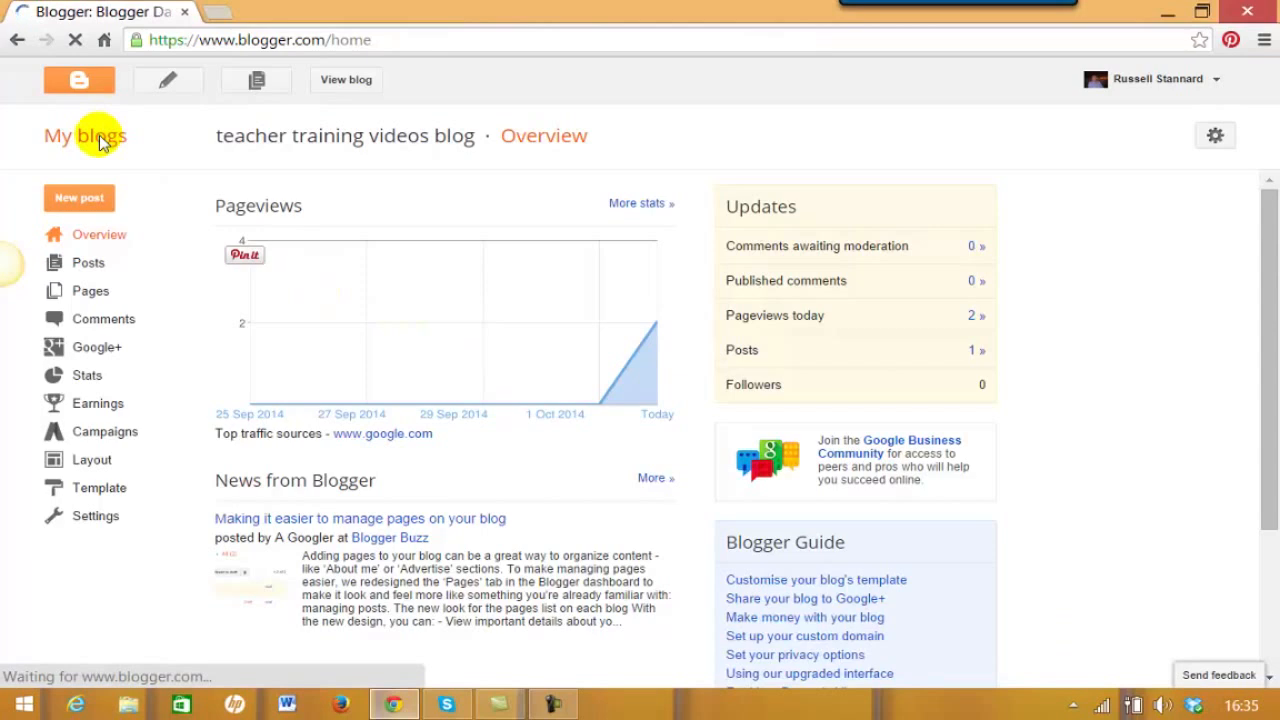
- Open the teacher training videos blog's post list from its dropdown on My blogs
click(854, 199)
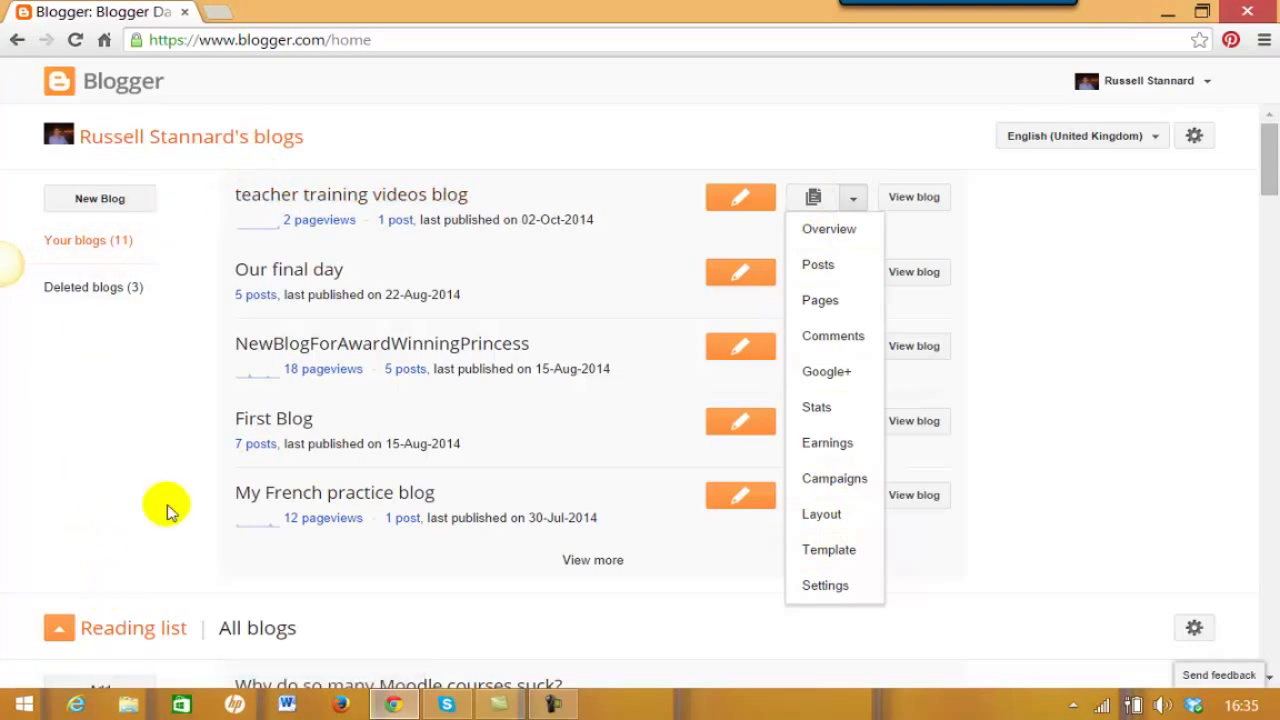
click(1091, 239)
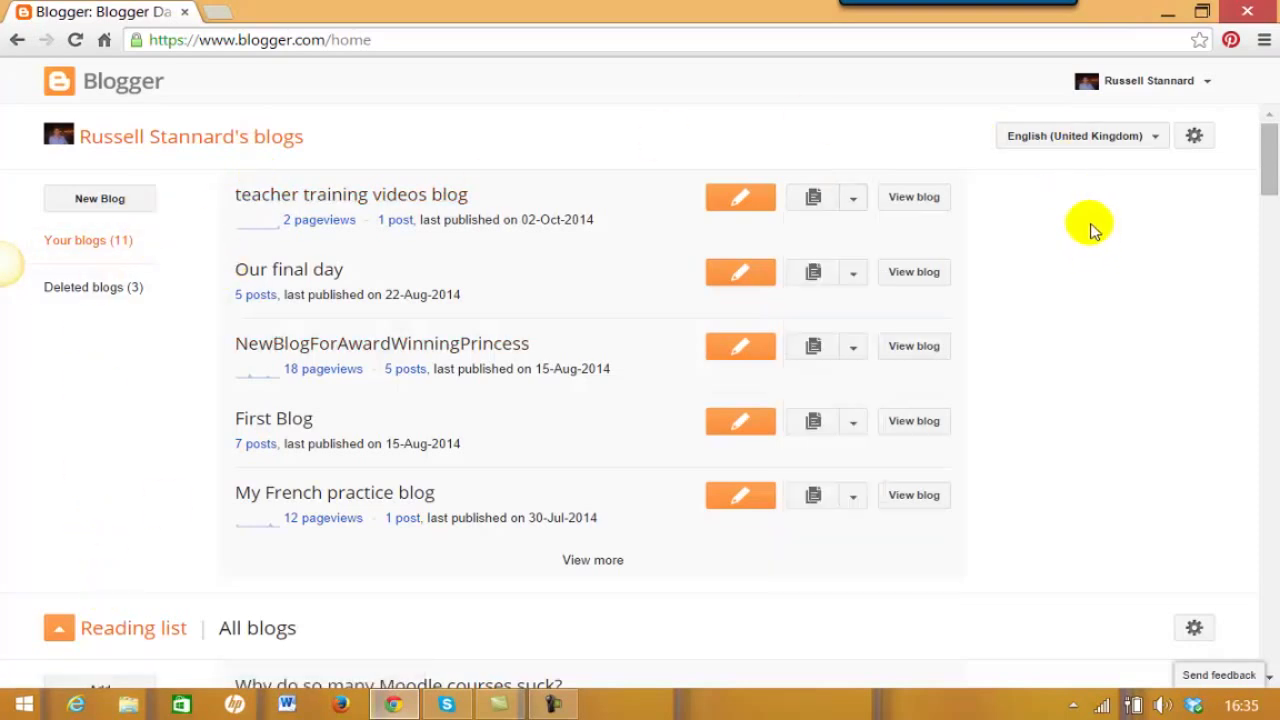
click(853, 200)
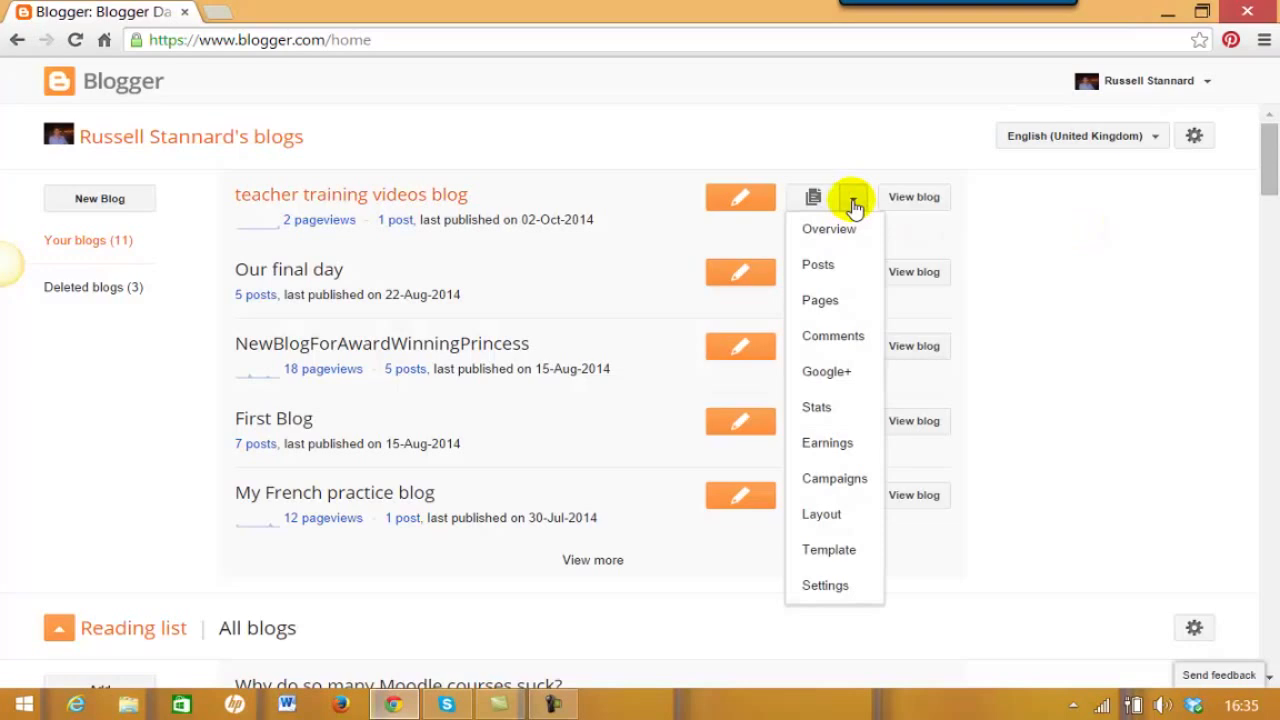
click(818, 266)
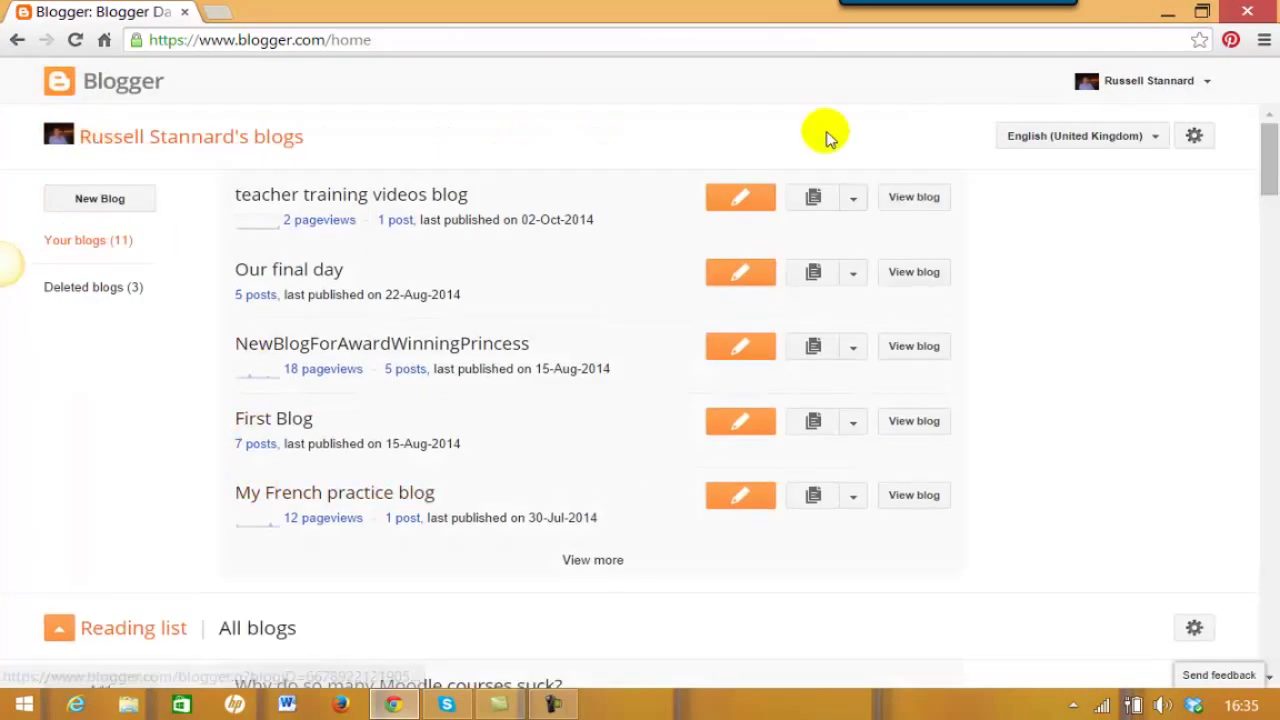
- Check the Our final day and NewBlogForAwardWinningPrincess dropdowns, then reopen the teacher training post list
click(852, 200)
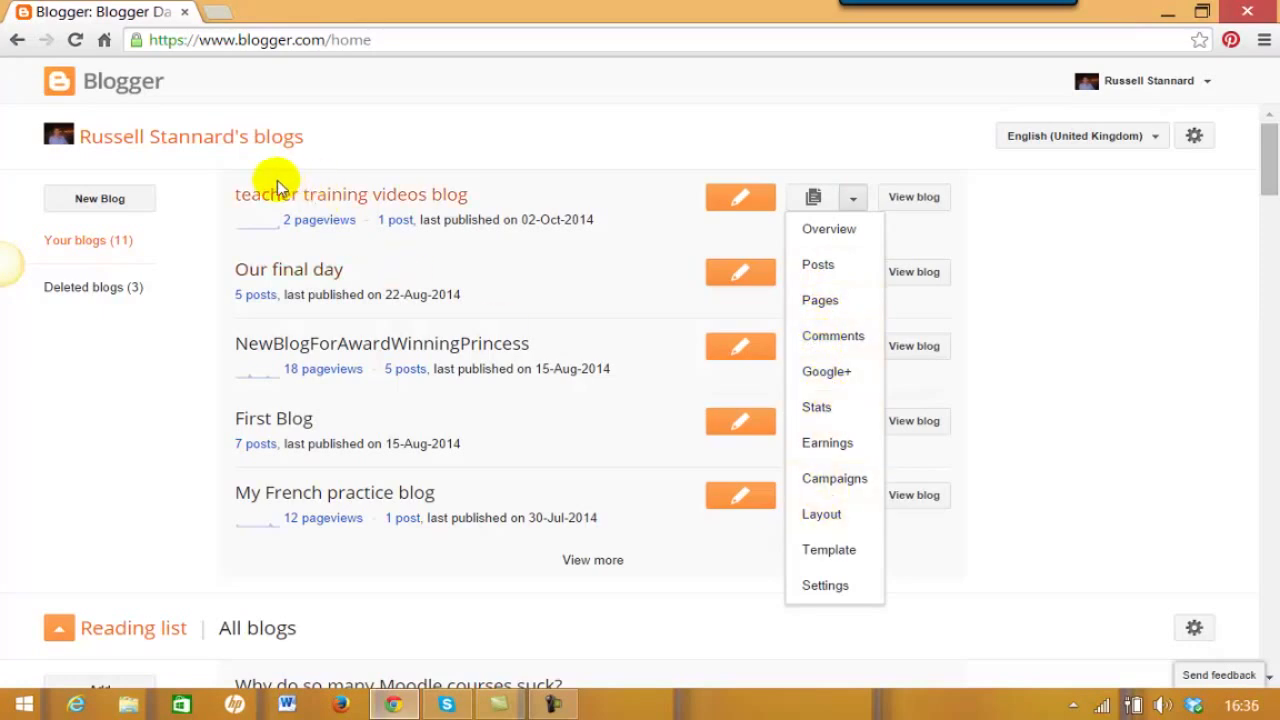
click(1152, 203)
click(853, 273)
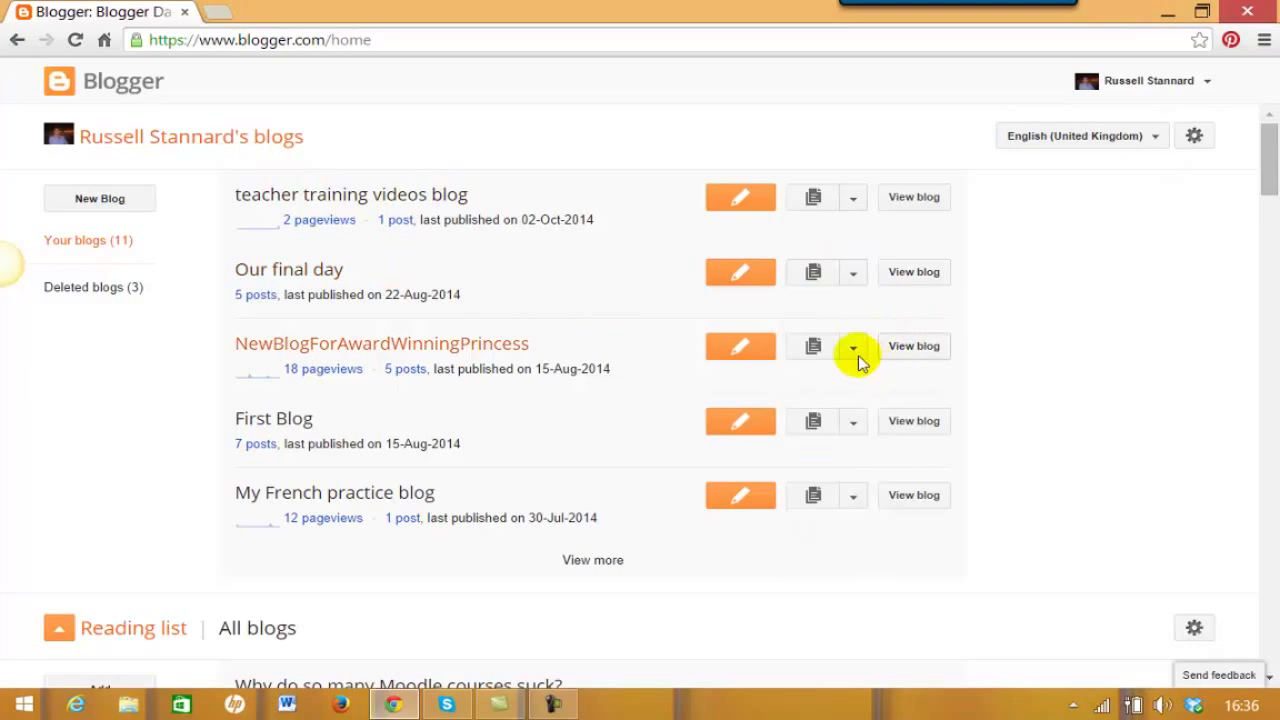
click(853, 347)
click(1043, 368)
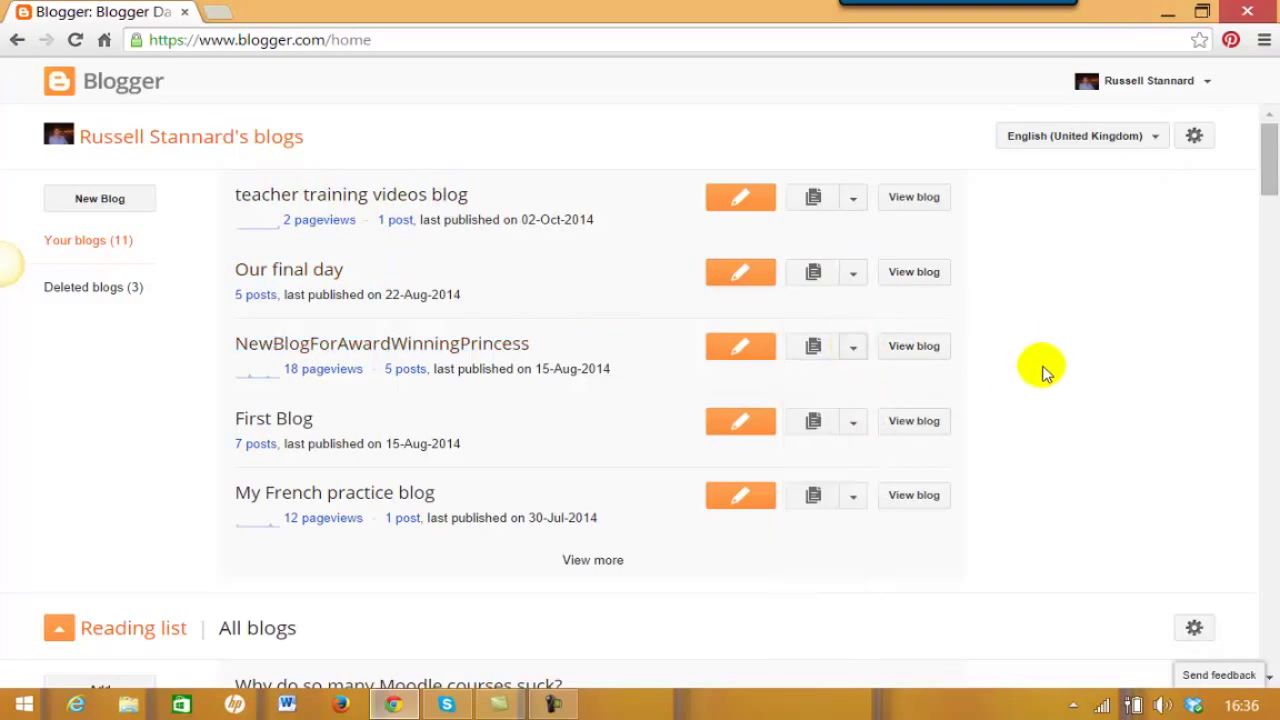
click(849, 280)
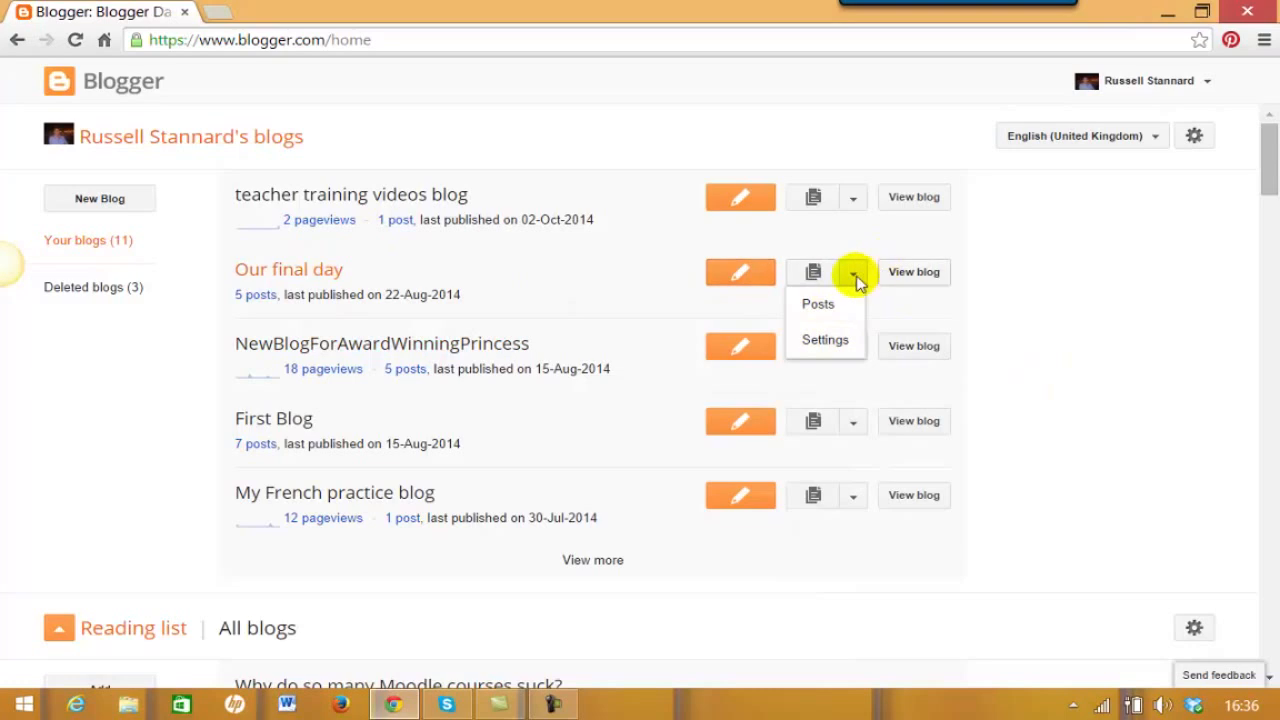
click(1045, 280)
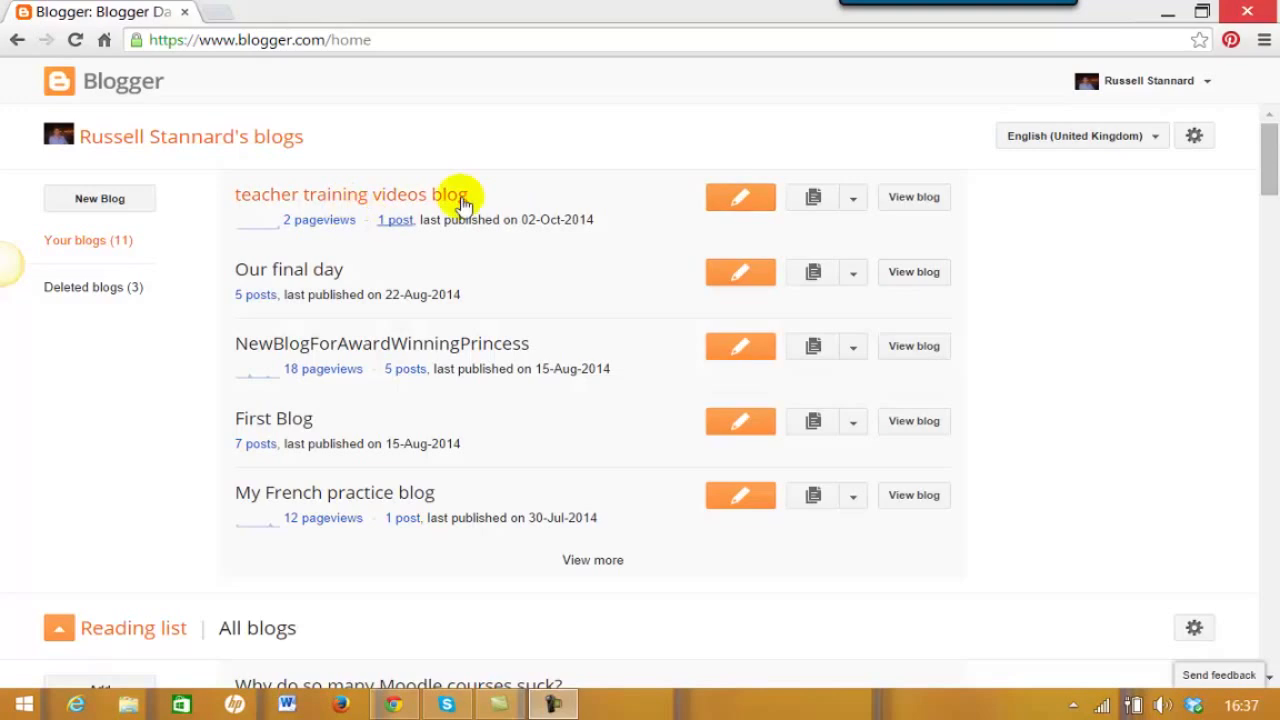
click(853, 200)
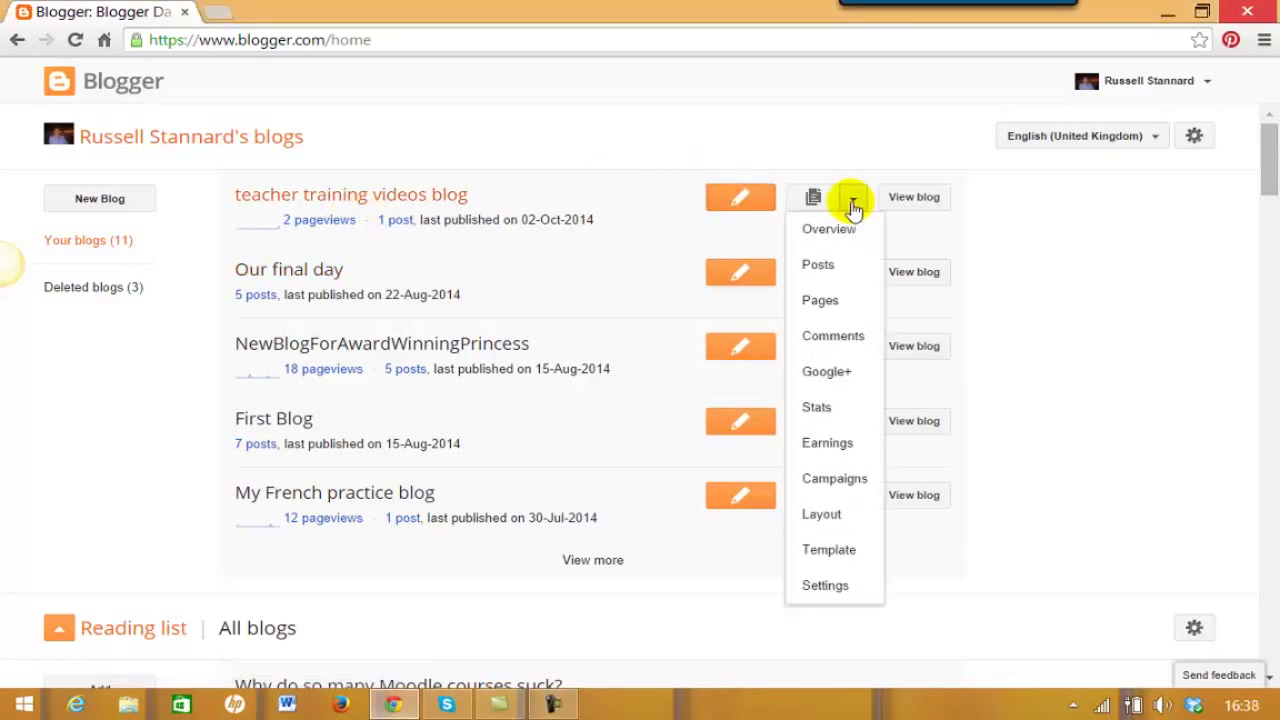
click(817, 265)
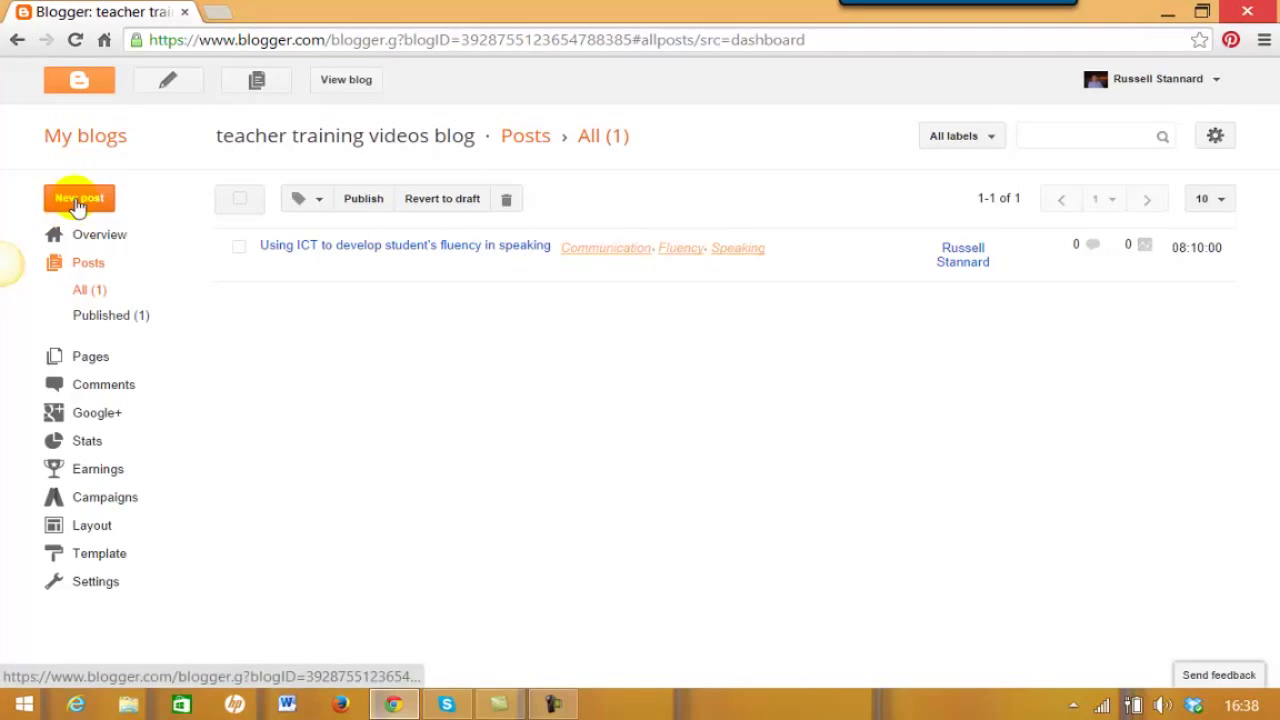
- Start a new post titled 'More about fluency' and begin writing its body
click(78, 200)
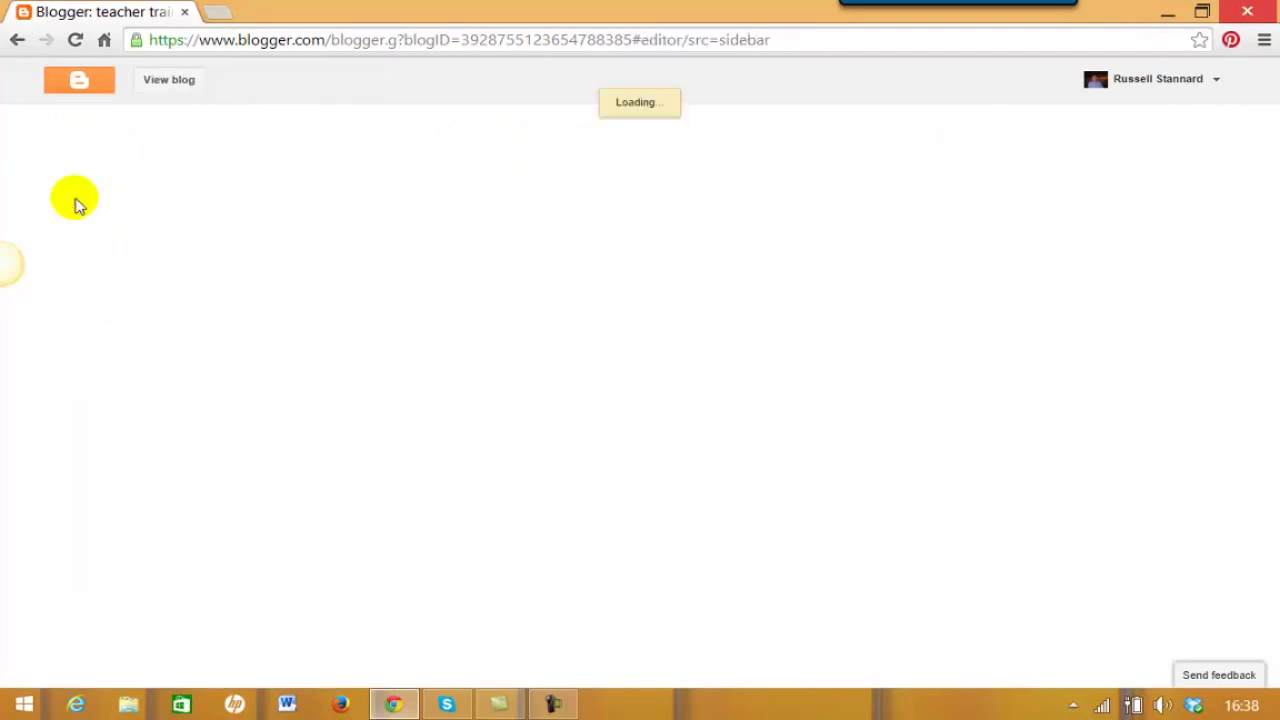
click(335, 124)
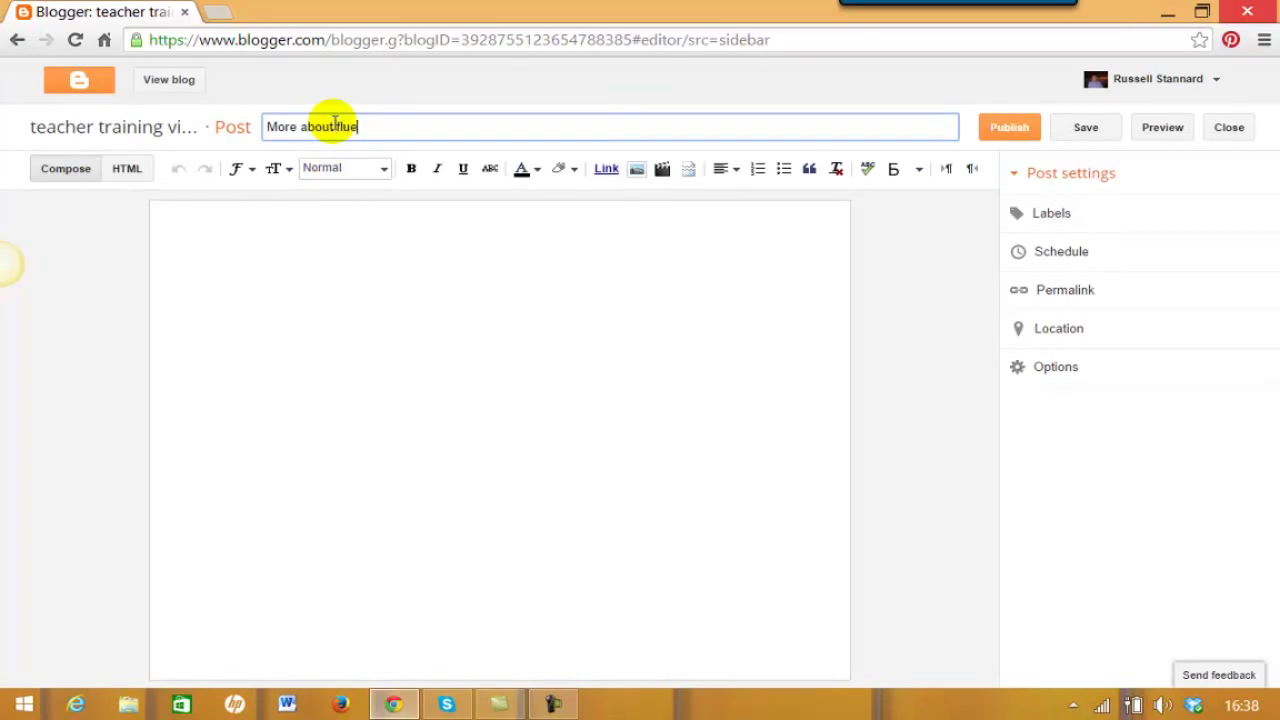
click(318, 237)
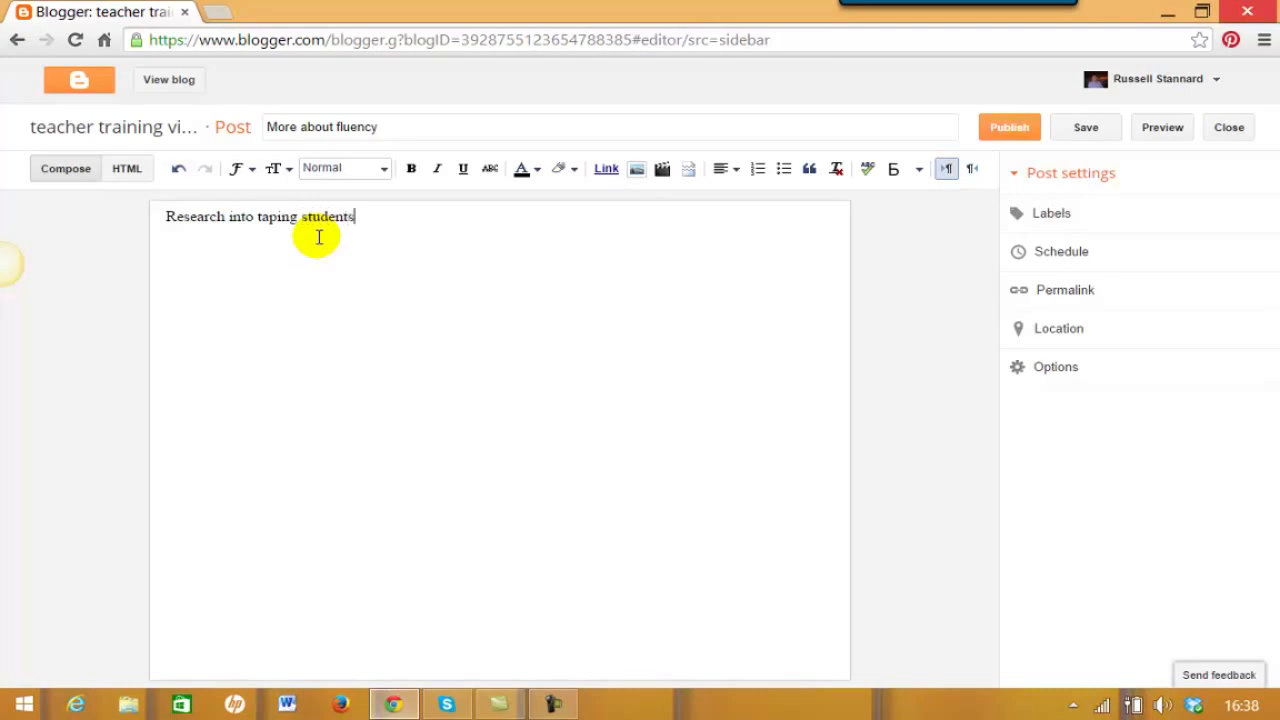
- Make 'Research into taping students' a Heading, add placeholder paragraph text, and start a new line
drag(356, 222, 140, 224)
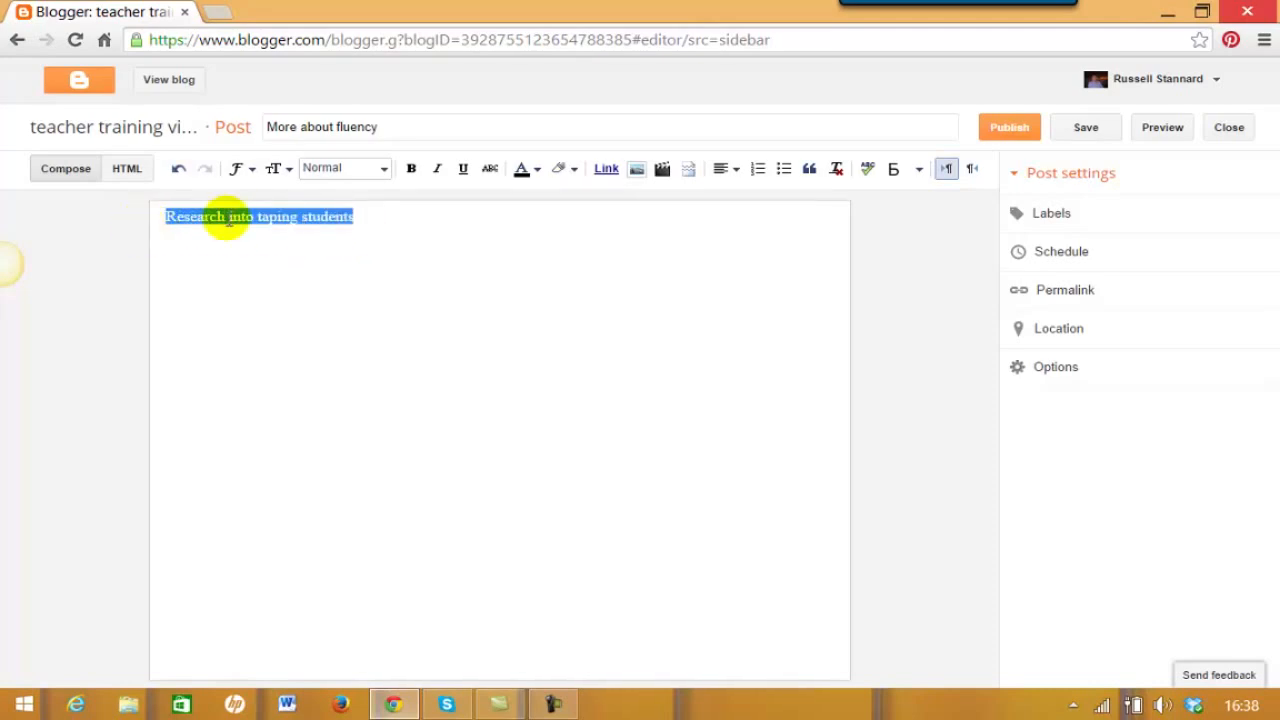
click(380, 170)
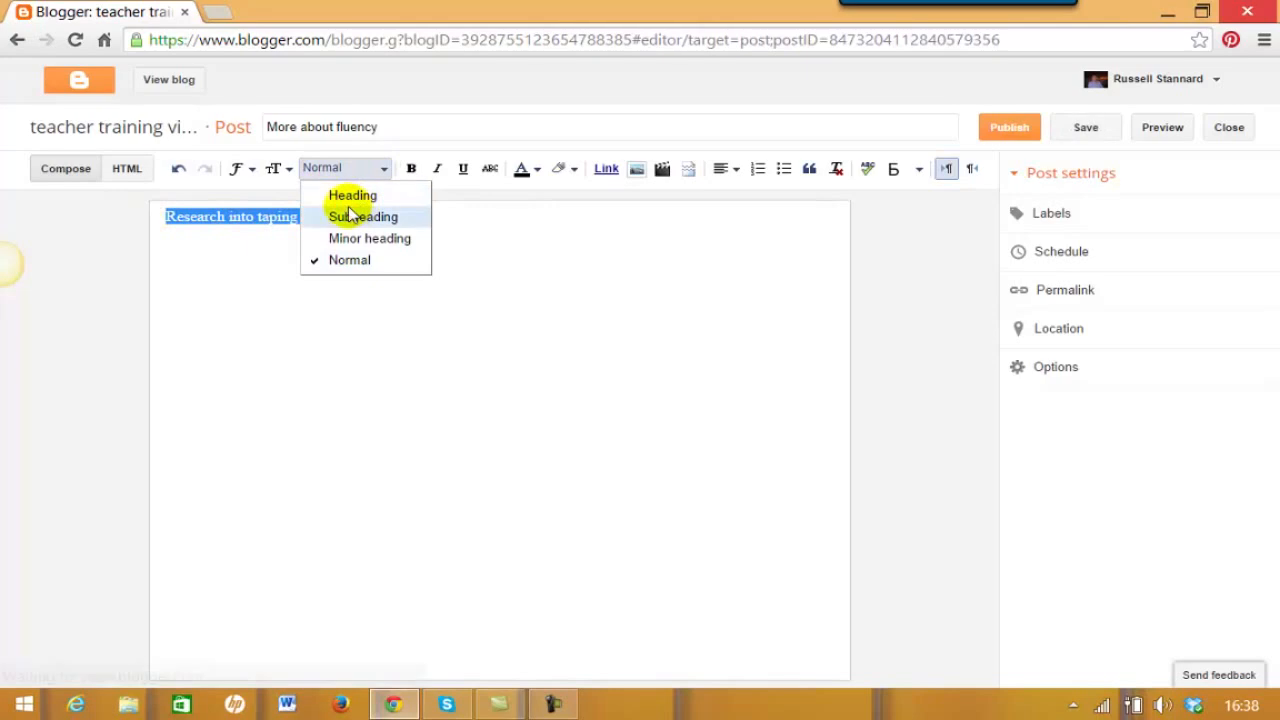
click(337, 195)
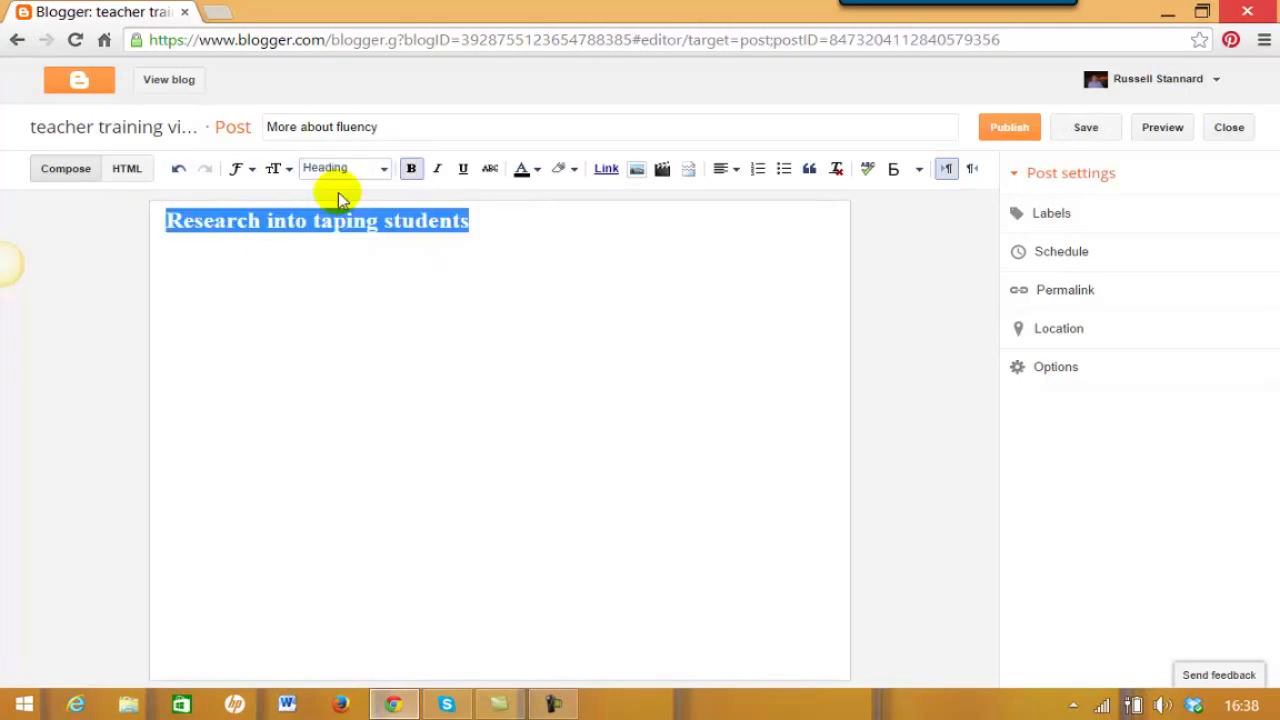
click(266, 257)
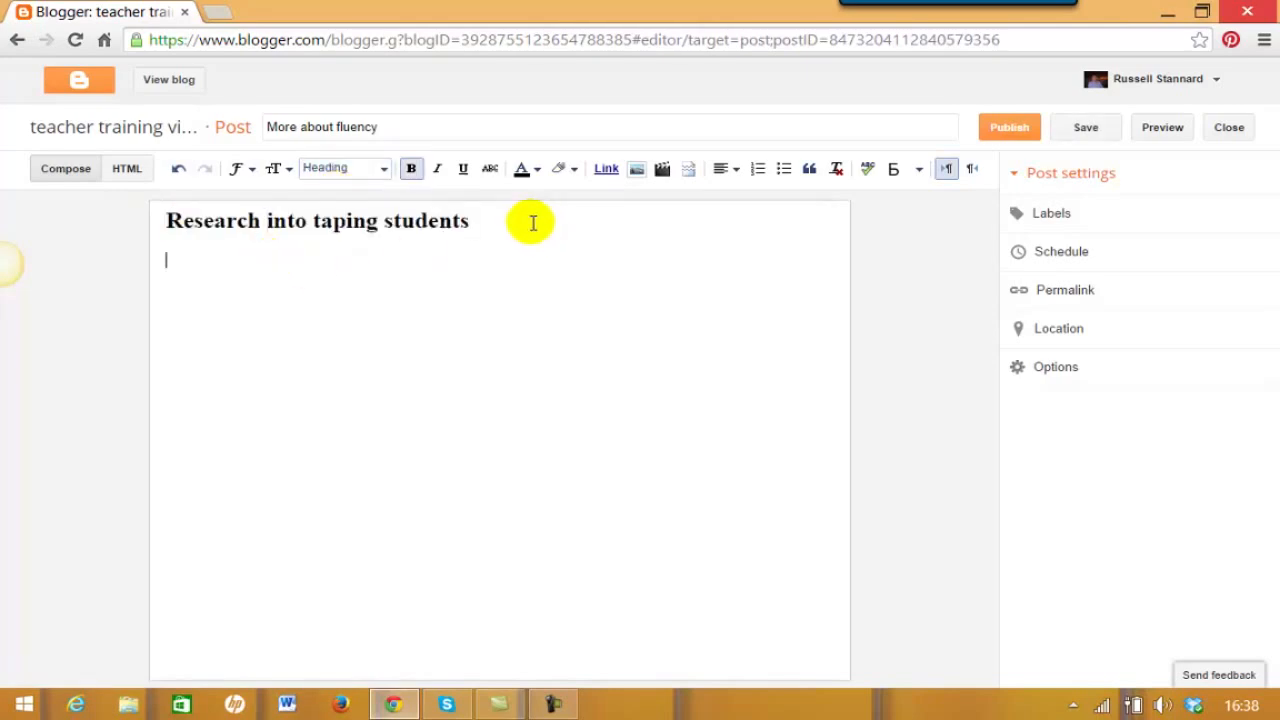
text(sdlfhljflsjflsjfl flsj flsdjfsd jflsdjf)
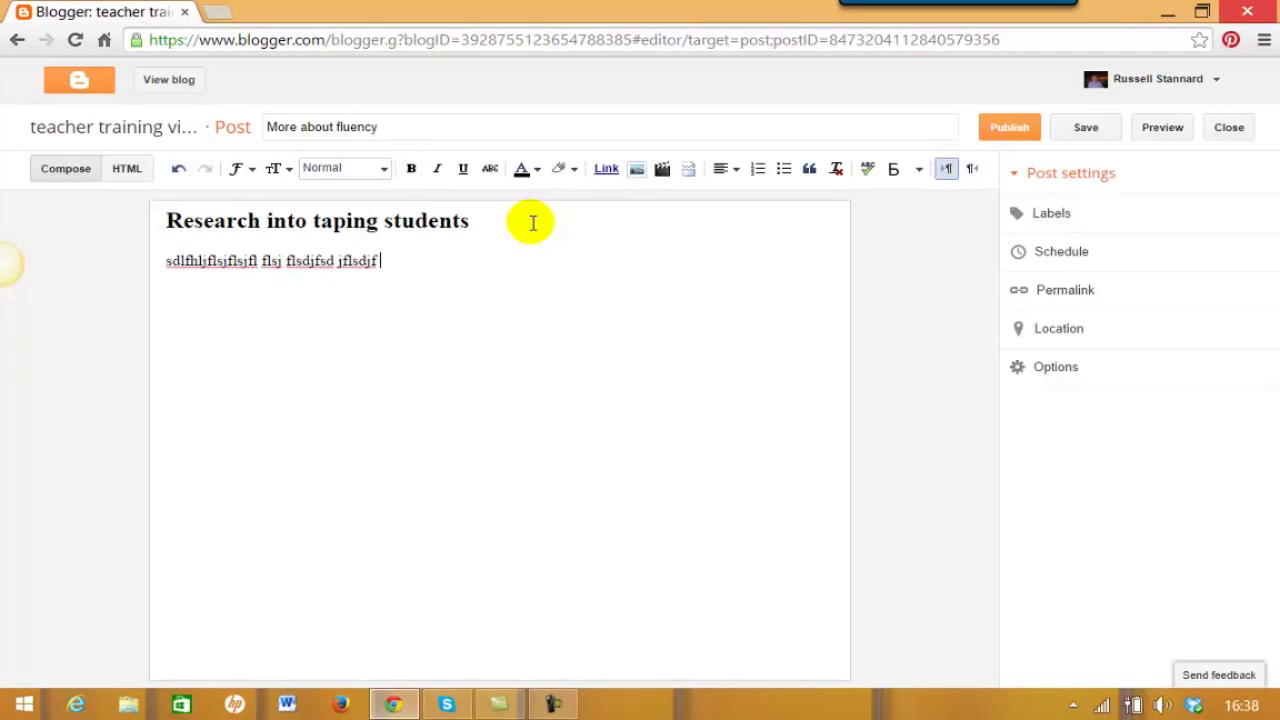
text( lsdkfjsldkfjaslfjsalkdfjsadkjfladsjf)
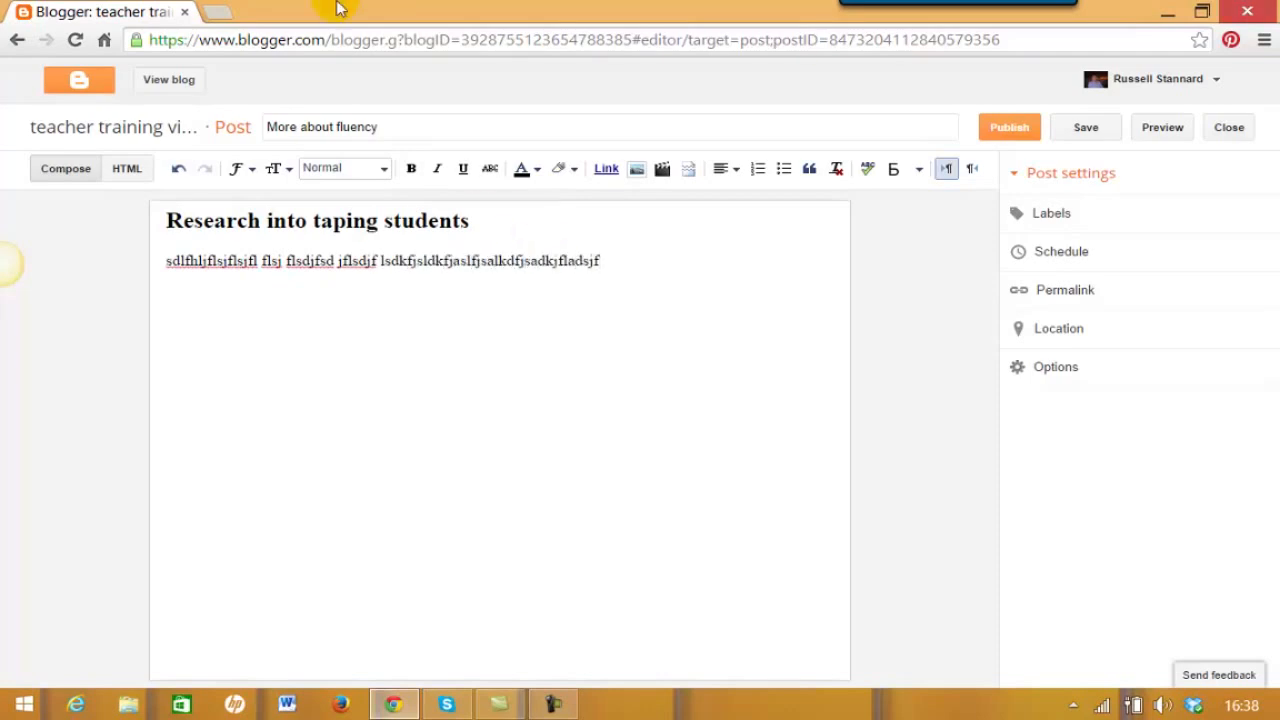
text(fljdslfj)
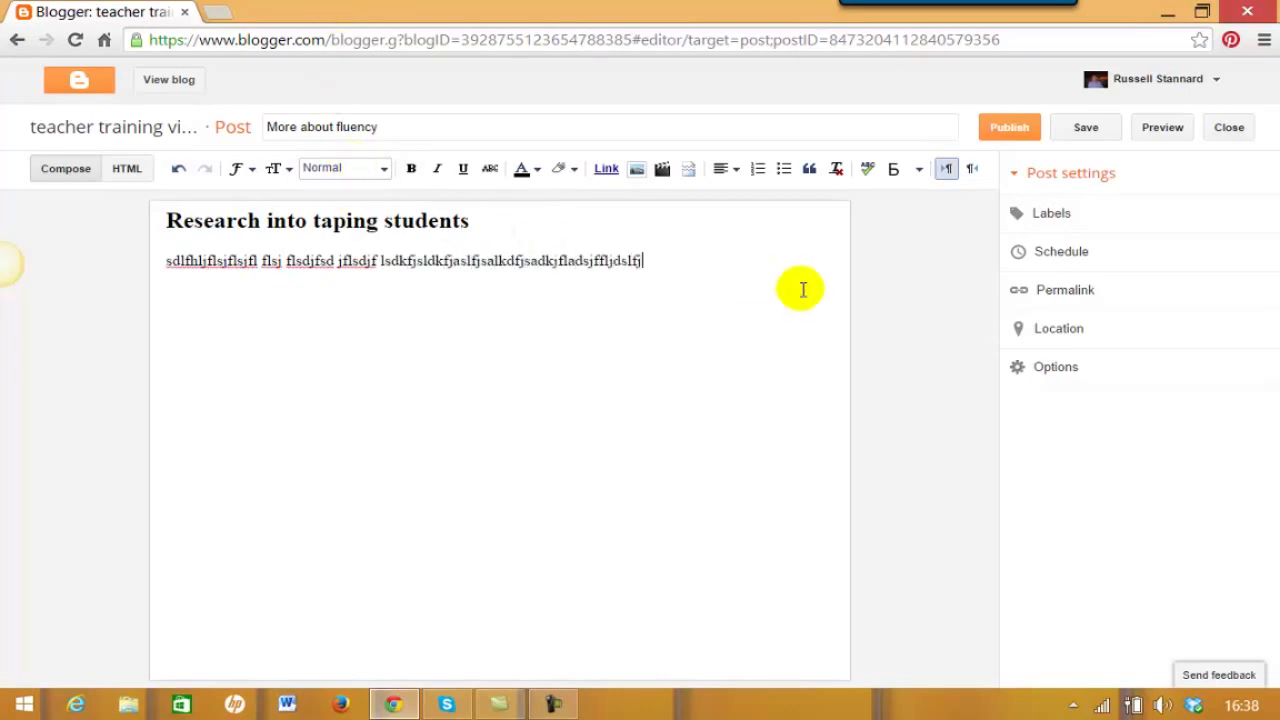
text(sldfjlkdsfjladskjflsajfsljflksajflksjflkdsjflkdsjfl)
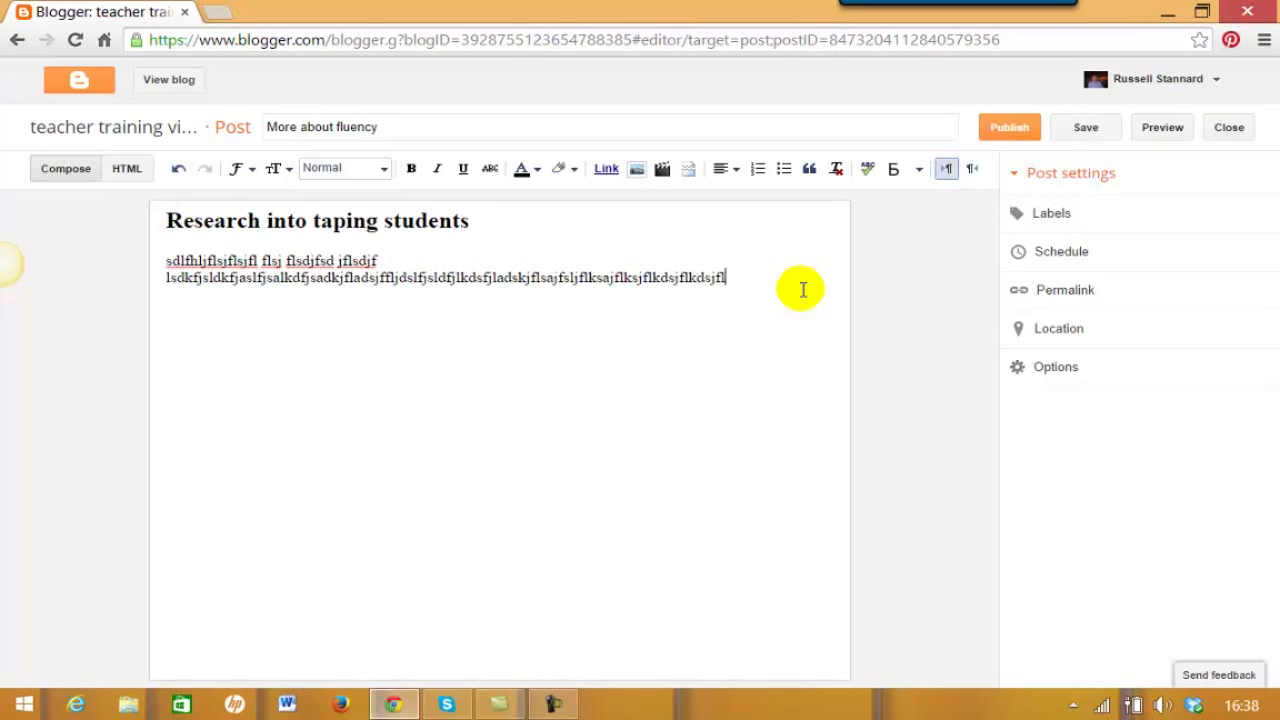
text(flkjdslfkjdlkfjdklfjdklfjdfkjdkljfdlkjflkdj)
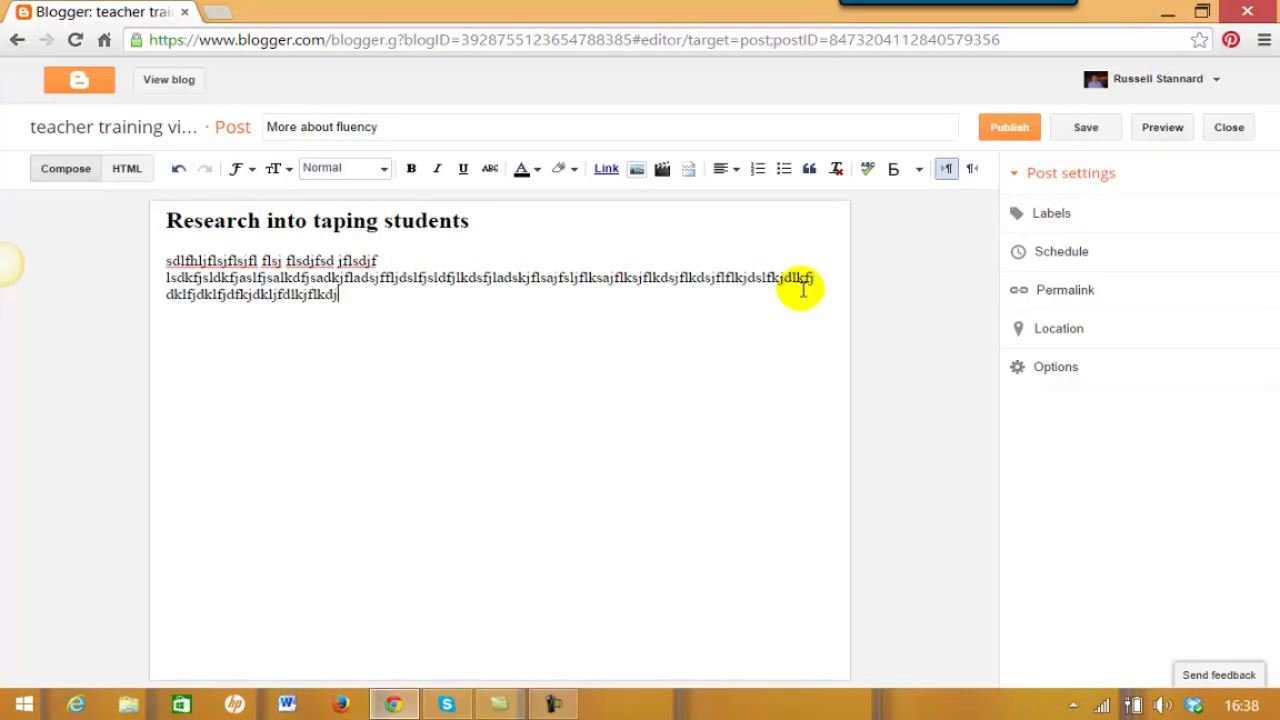
text(fkldjfdkljf)
key(Return)
key(Return)
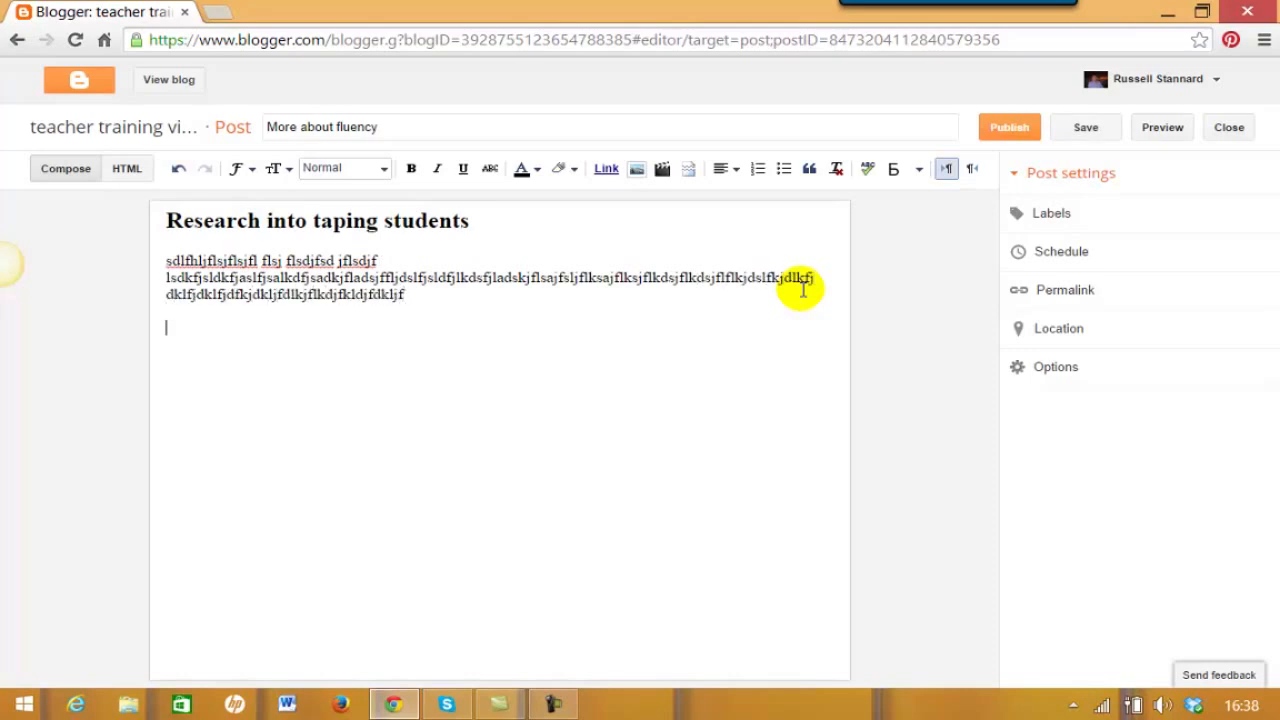
- Upload BC from Pictures > ProfilePhotos and insert it into the post below the paragraph
click(639, 170)
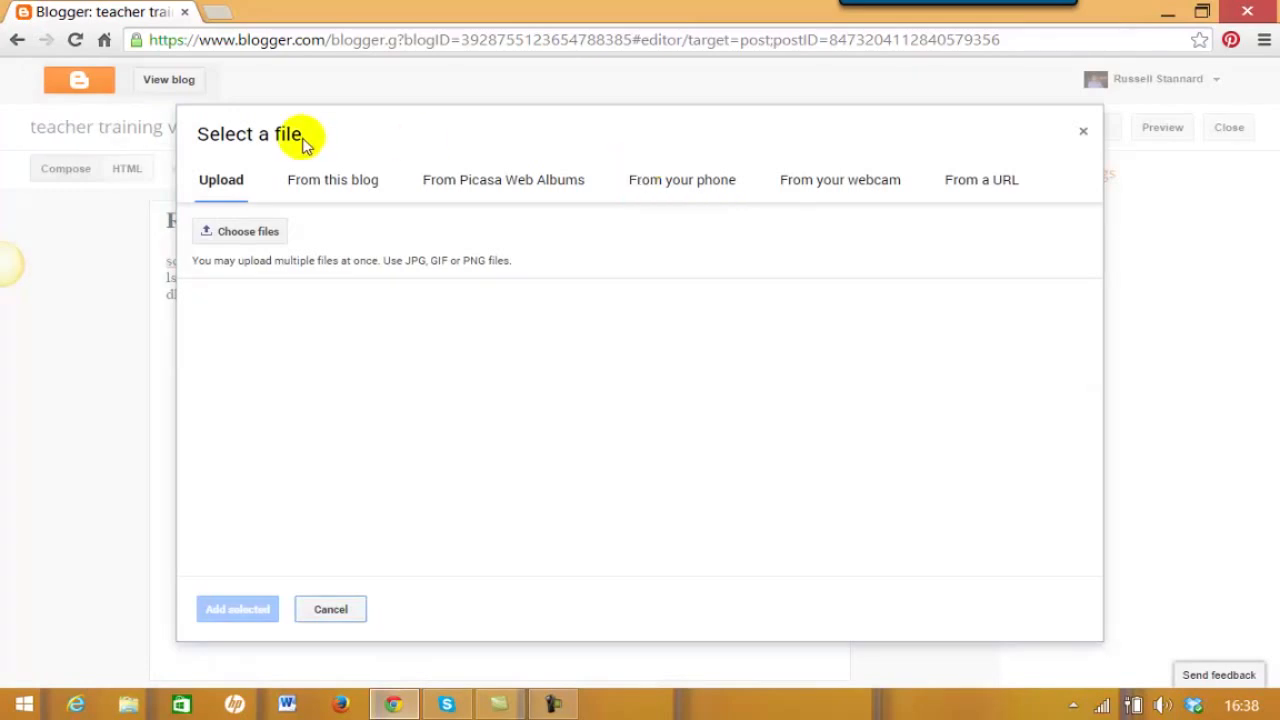
click(233, 236)
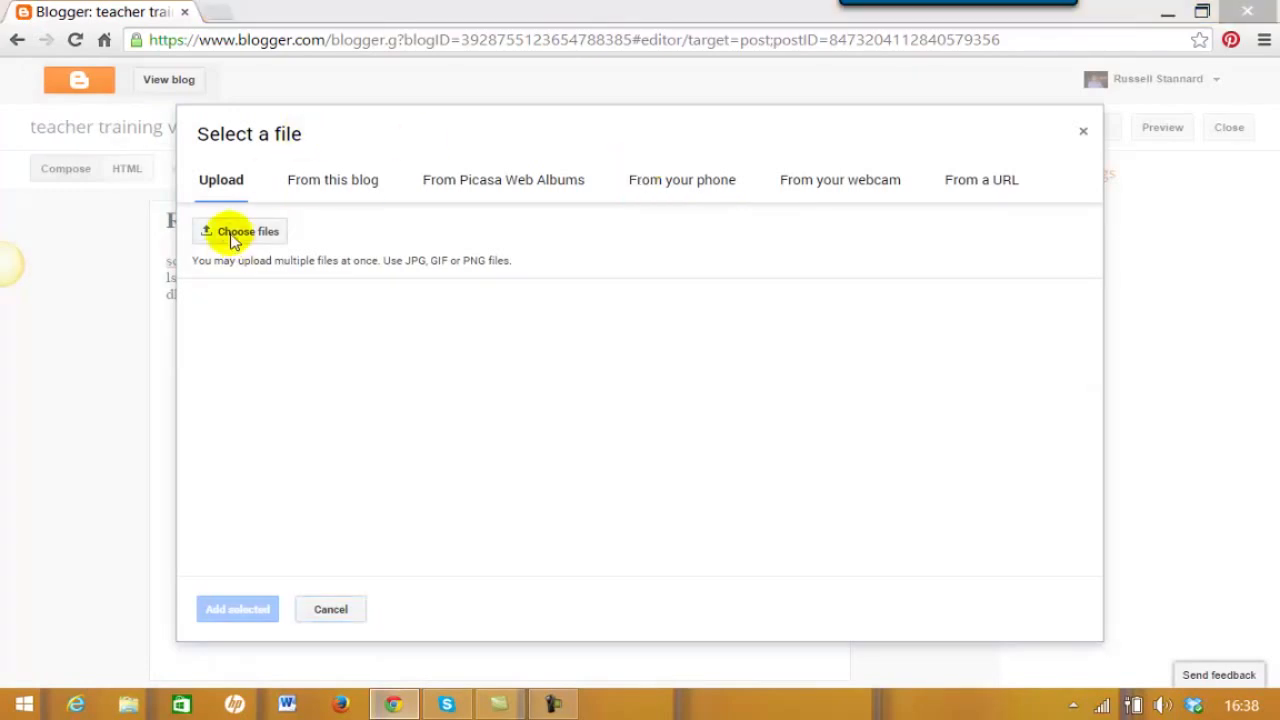
drag(168, 388, 165, 448)
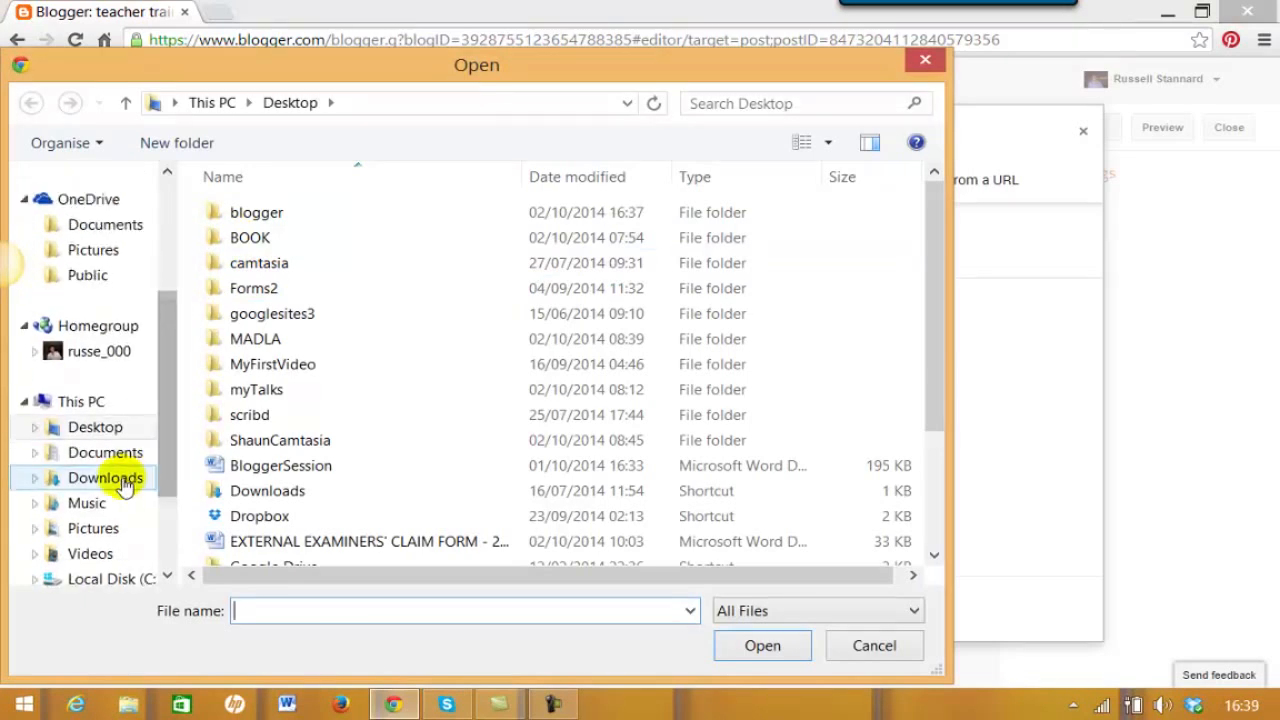
click(96, 530)
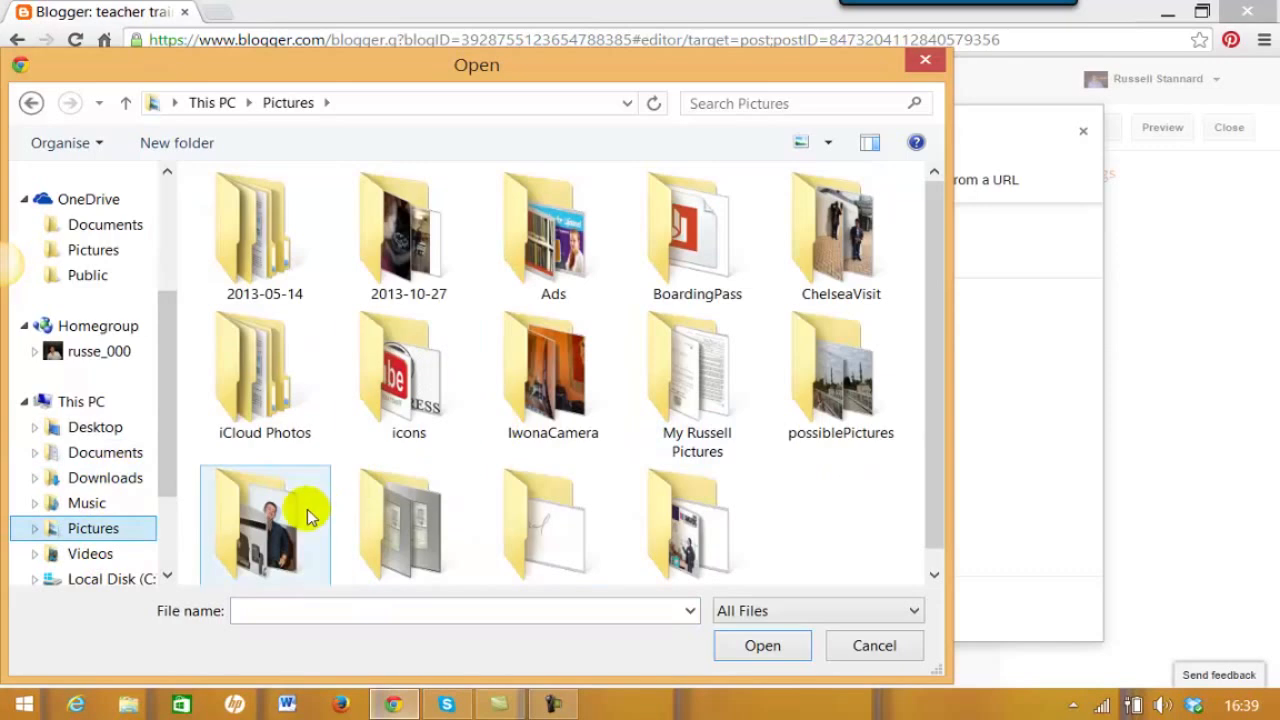
click(307, 515)
double_click(275, 530)
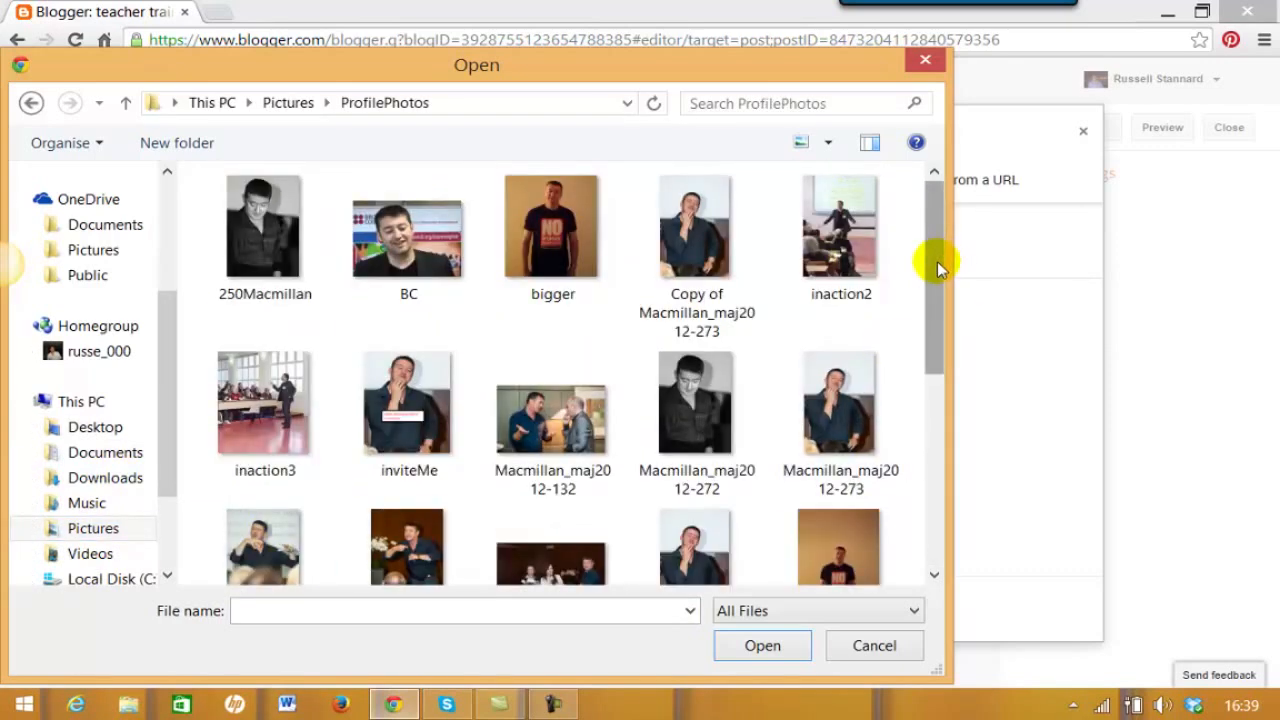
scroll(929, 262, down, 1)
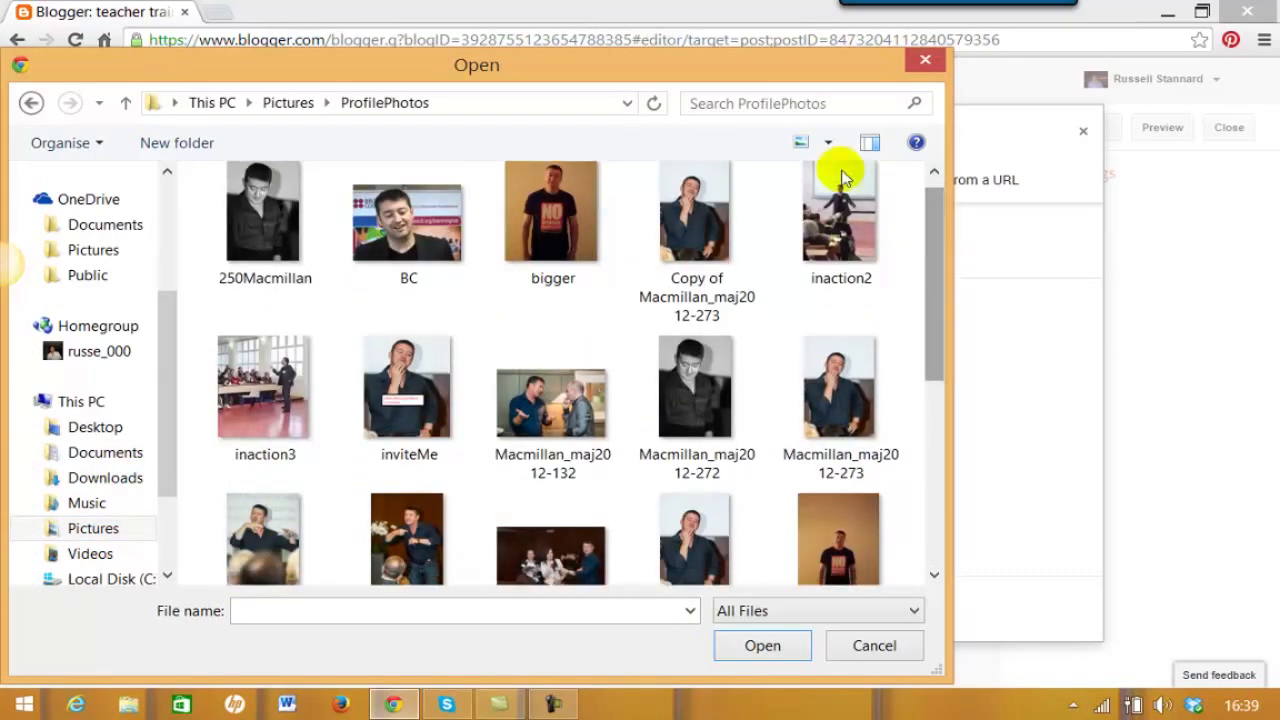
click(397, 232)
click(763, 646)
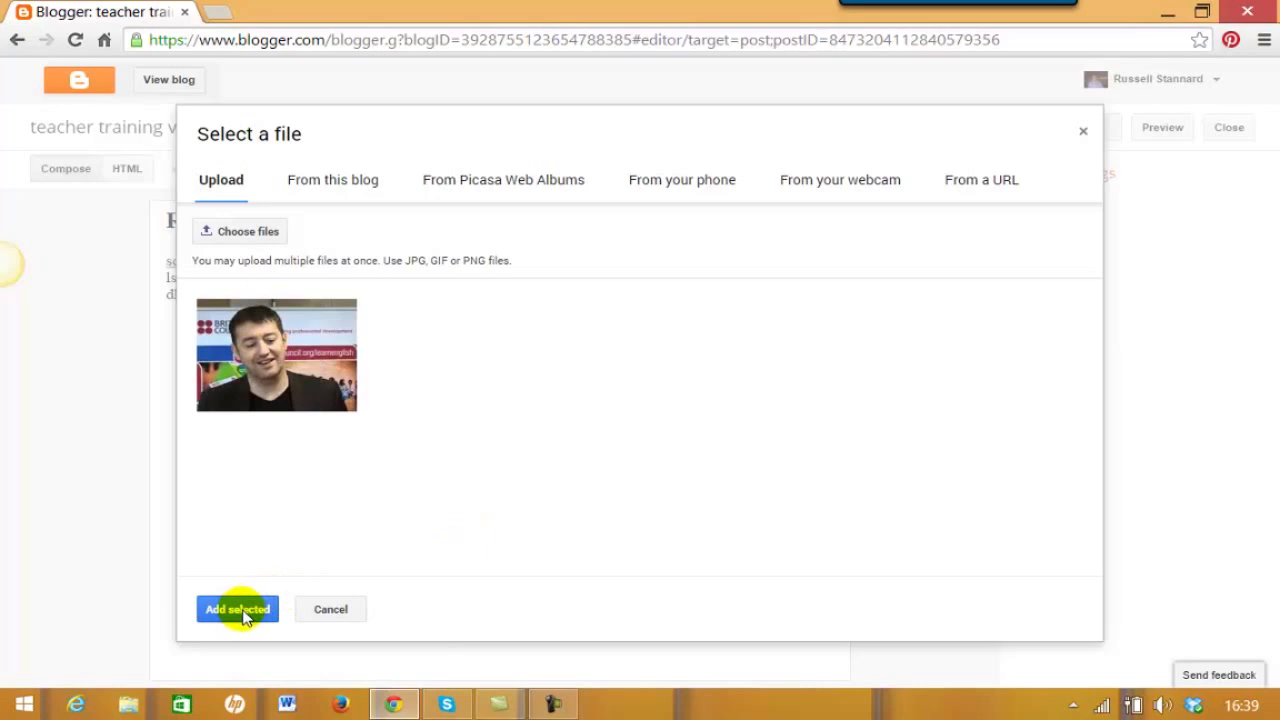
click(240, 612)
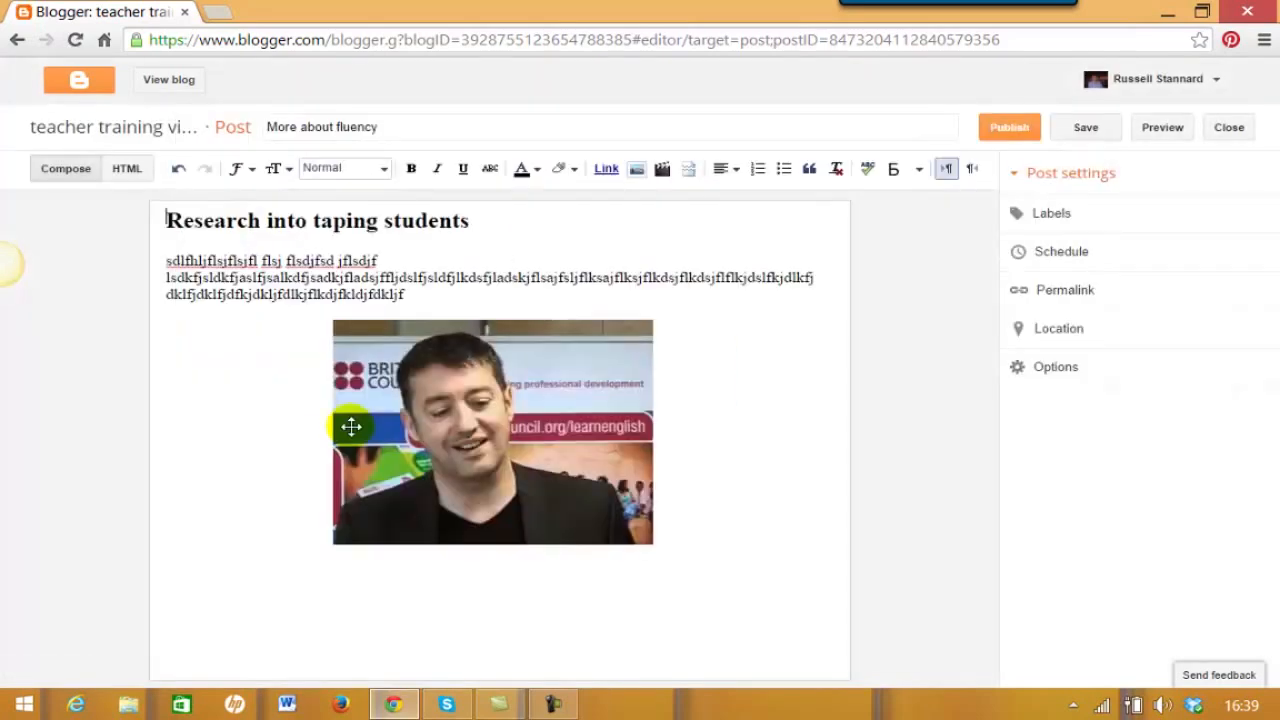
- Set the BC photo to Small and Left, captioned with the presenter's name 'presenting in Turkey'
drag(442, 451, 509, 516)
click(442, 451)
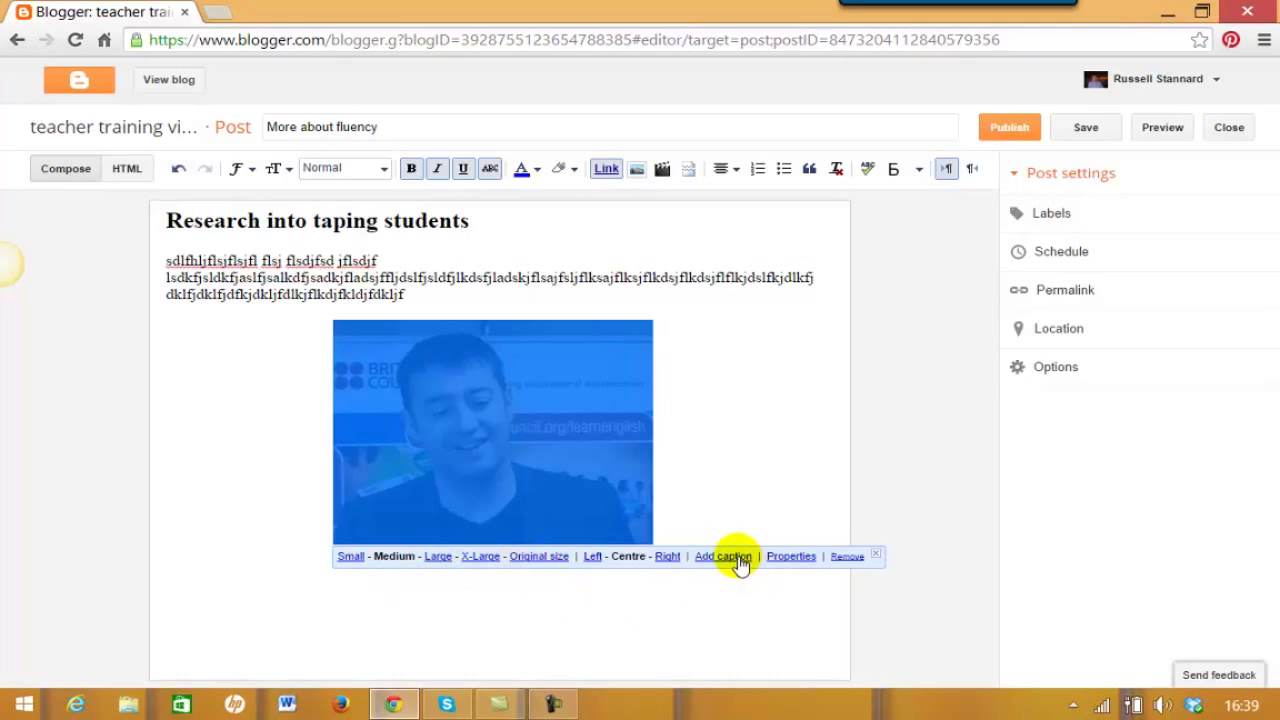
click(592, 557)
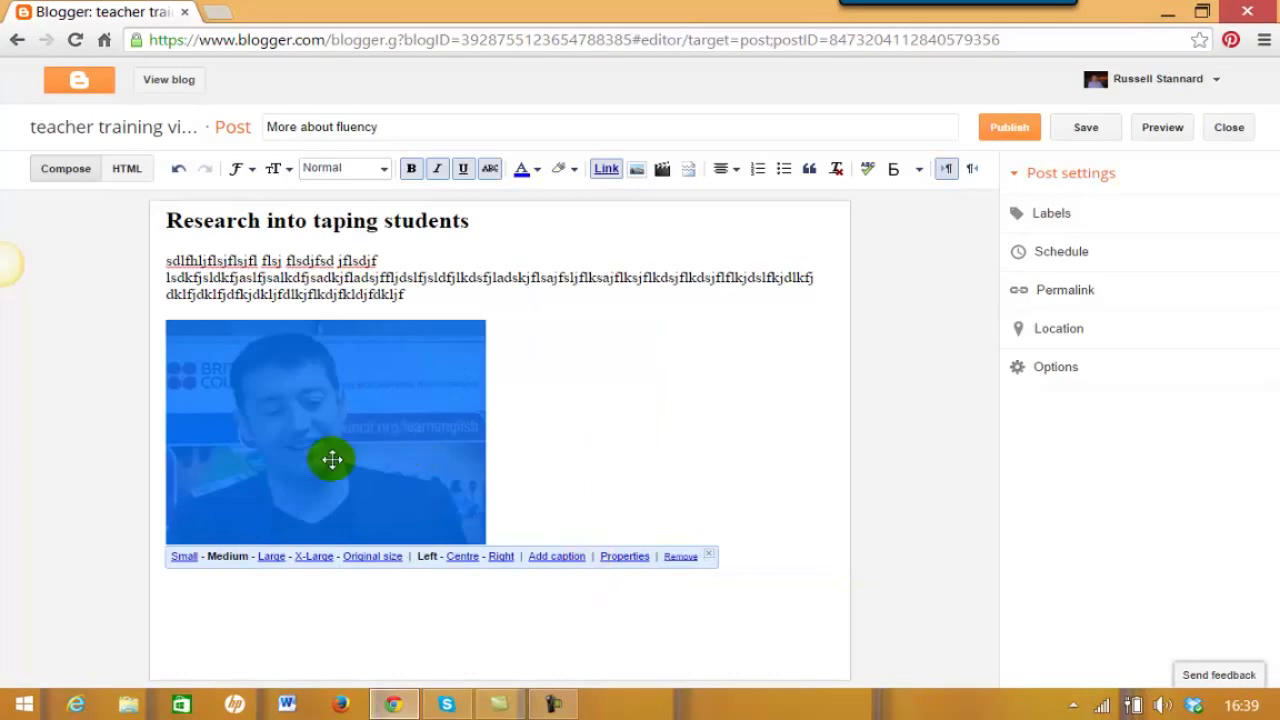
click(183, 557)
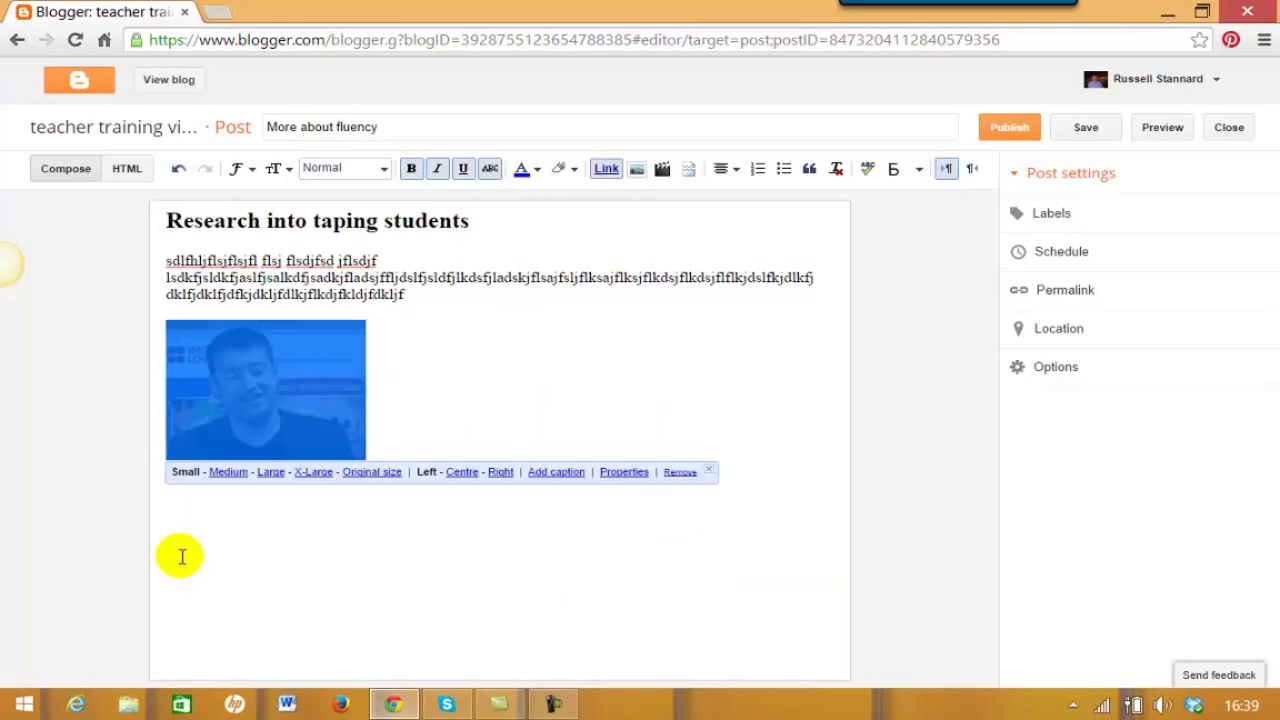
click(558, 472)
text(R)
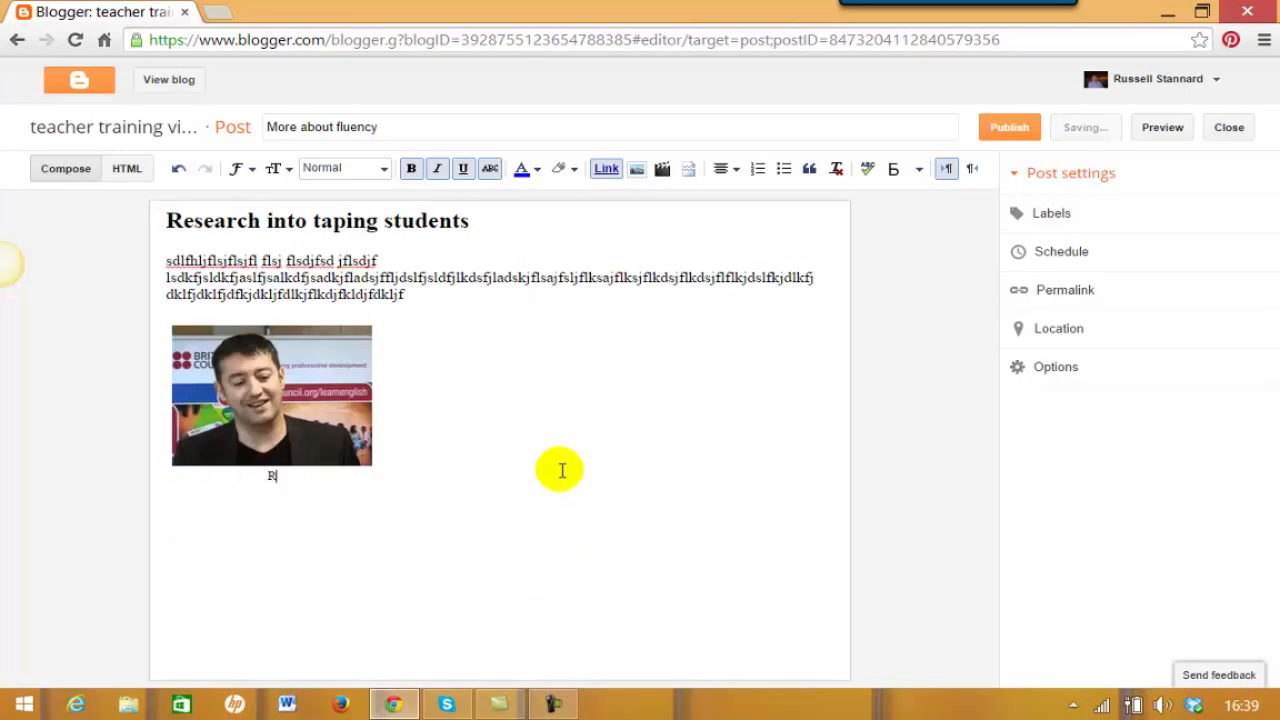
text(ussell presenting in Turkey)
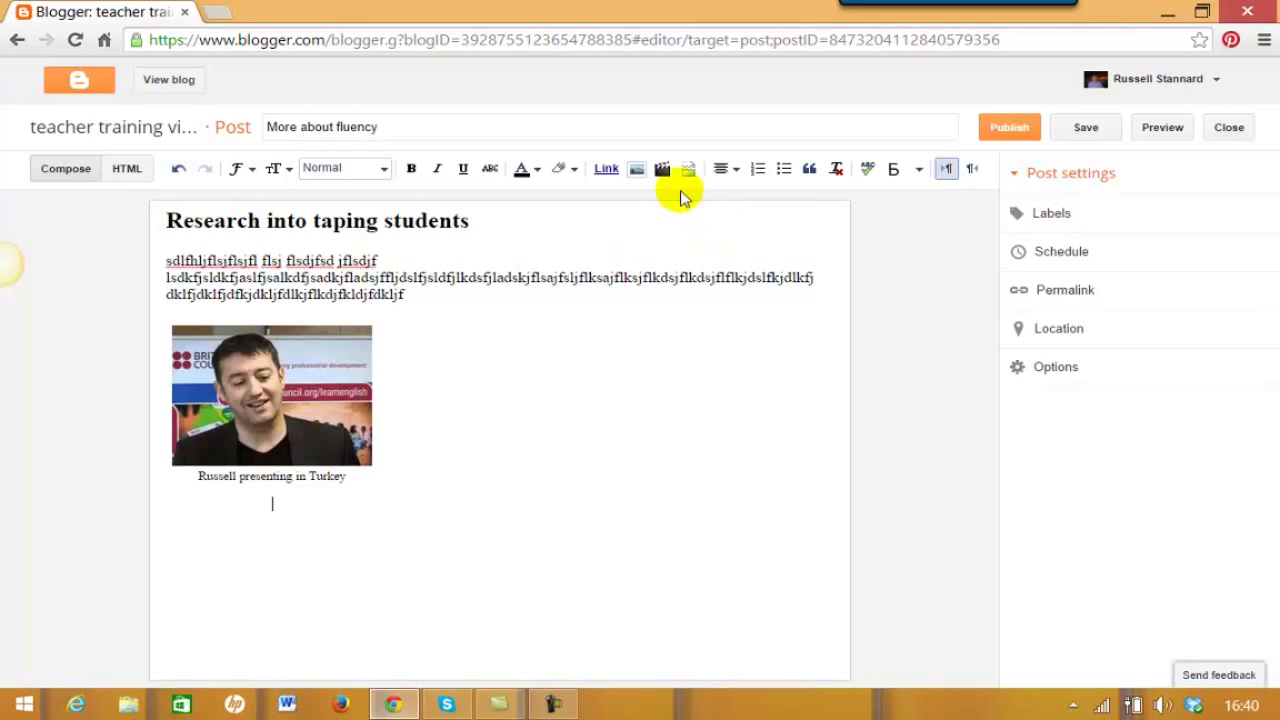
- Left-align the line under the caption, insert an empty line above 'Title two', and left-align below it
click(735, 170)
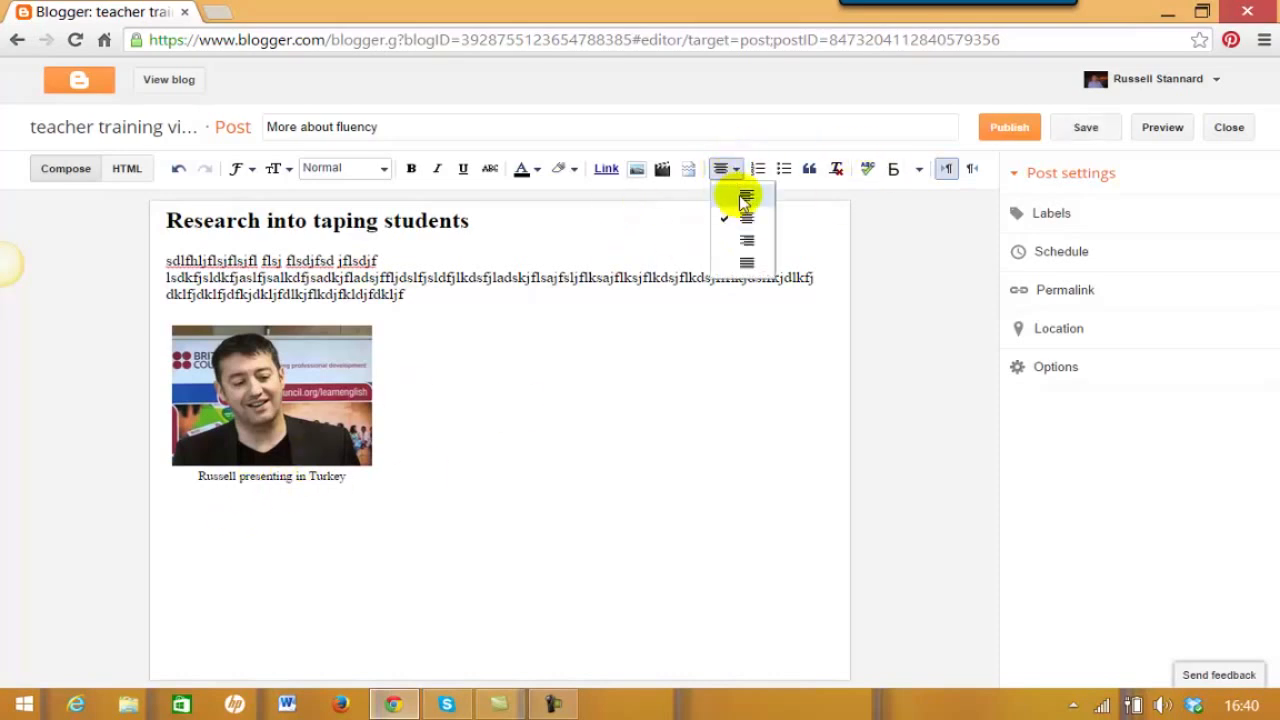
click(743, 194)
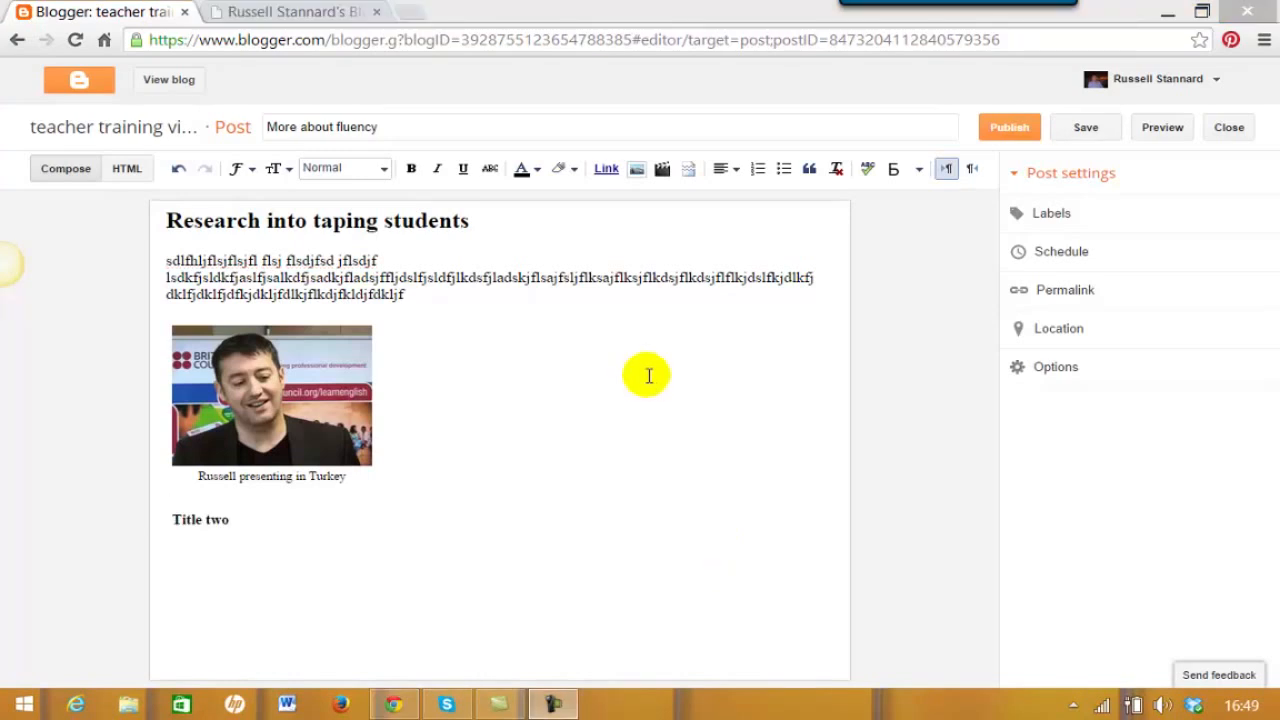
click(171, 518)
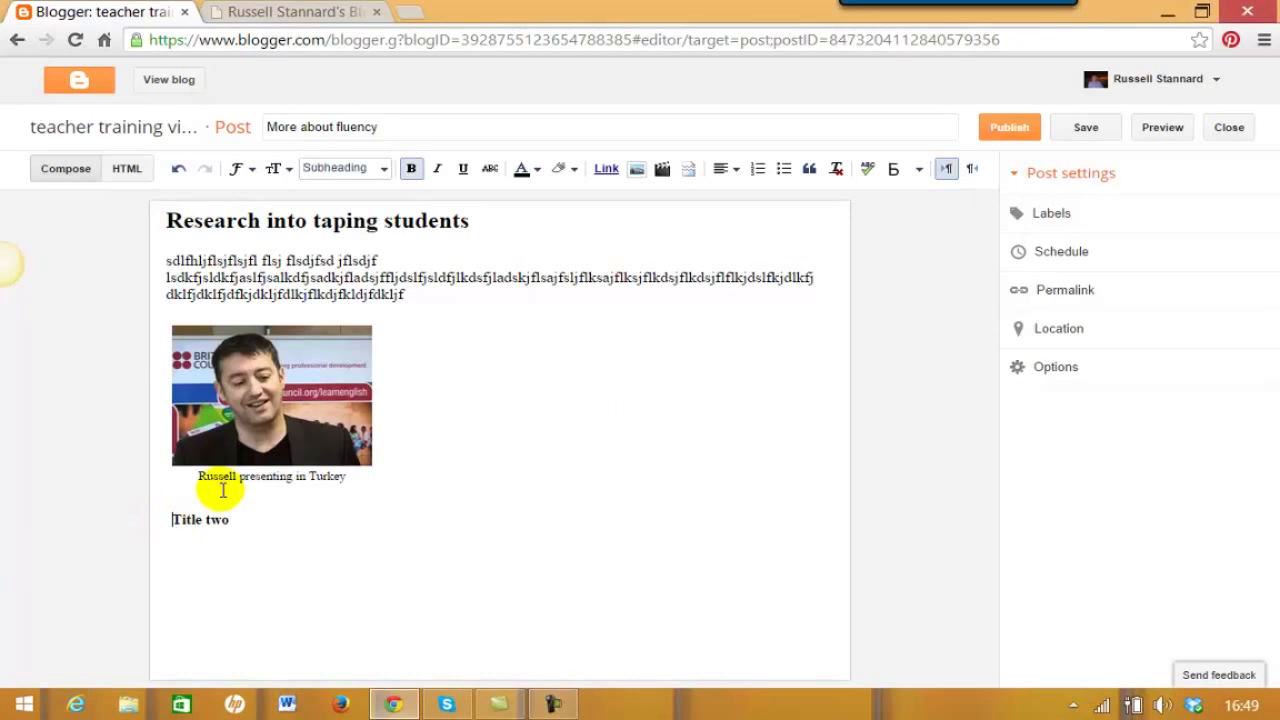
key(Return)
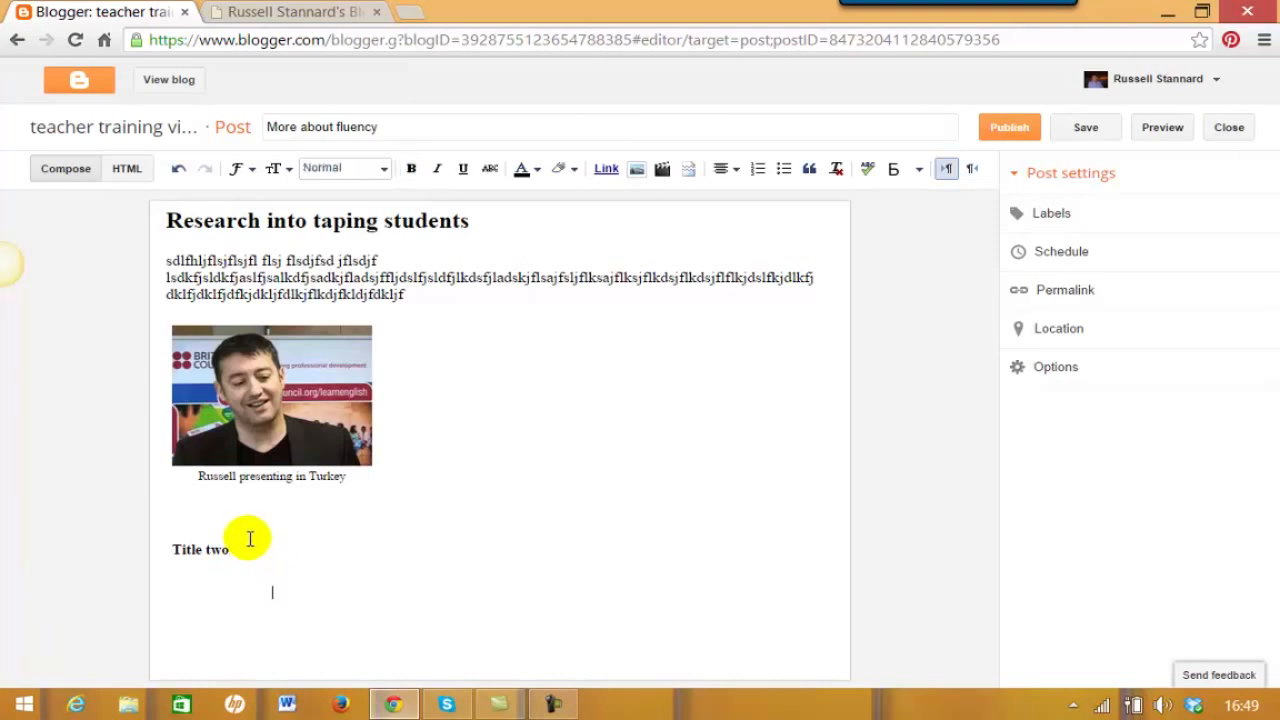
click(728, 169)
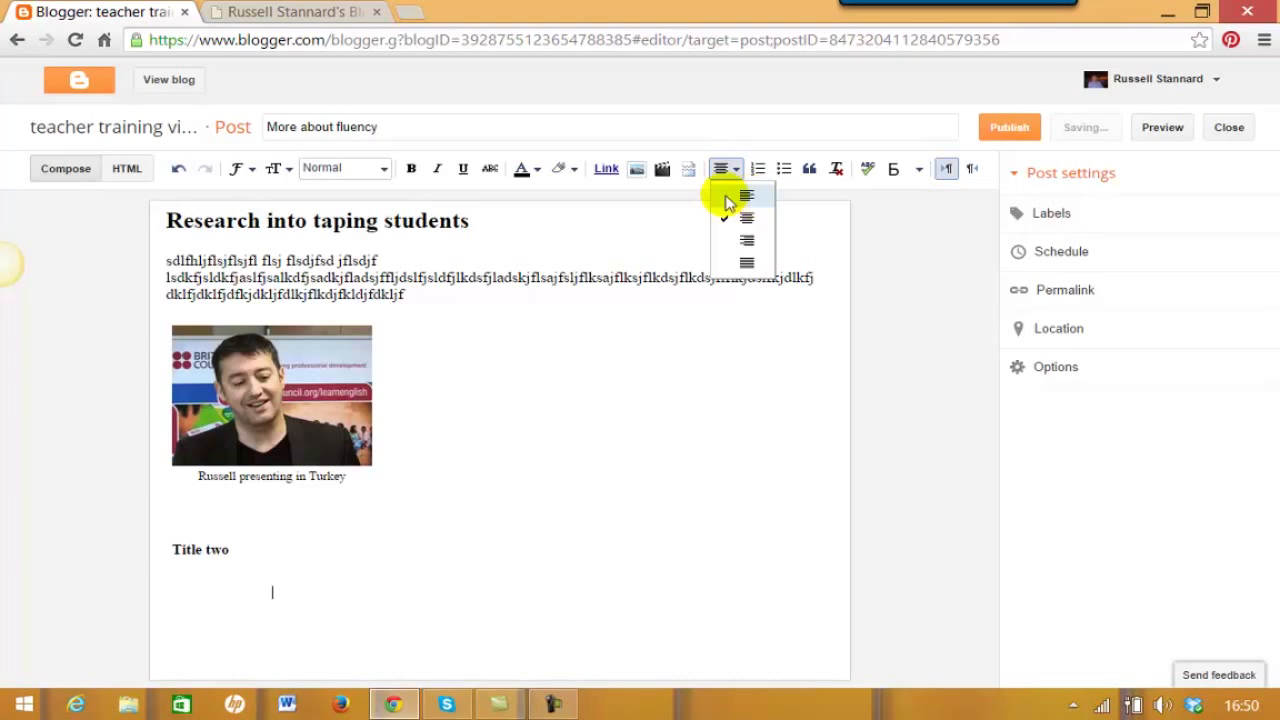
click(727, 198)
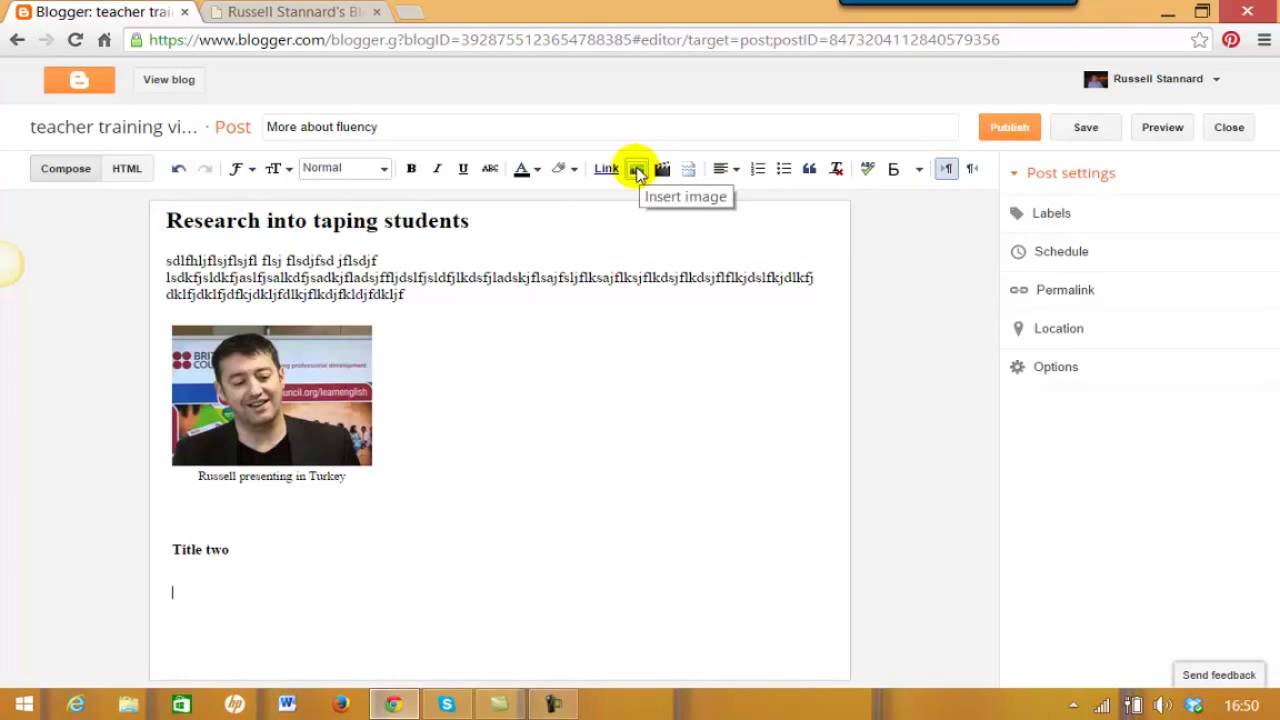
- Open the image dialog on its From a URL tab, then switch to the other blog's About page
click(637, 172)
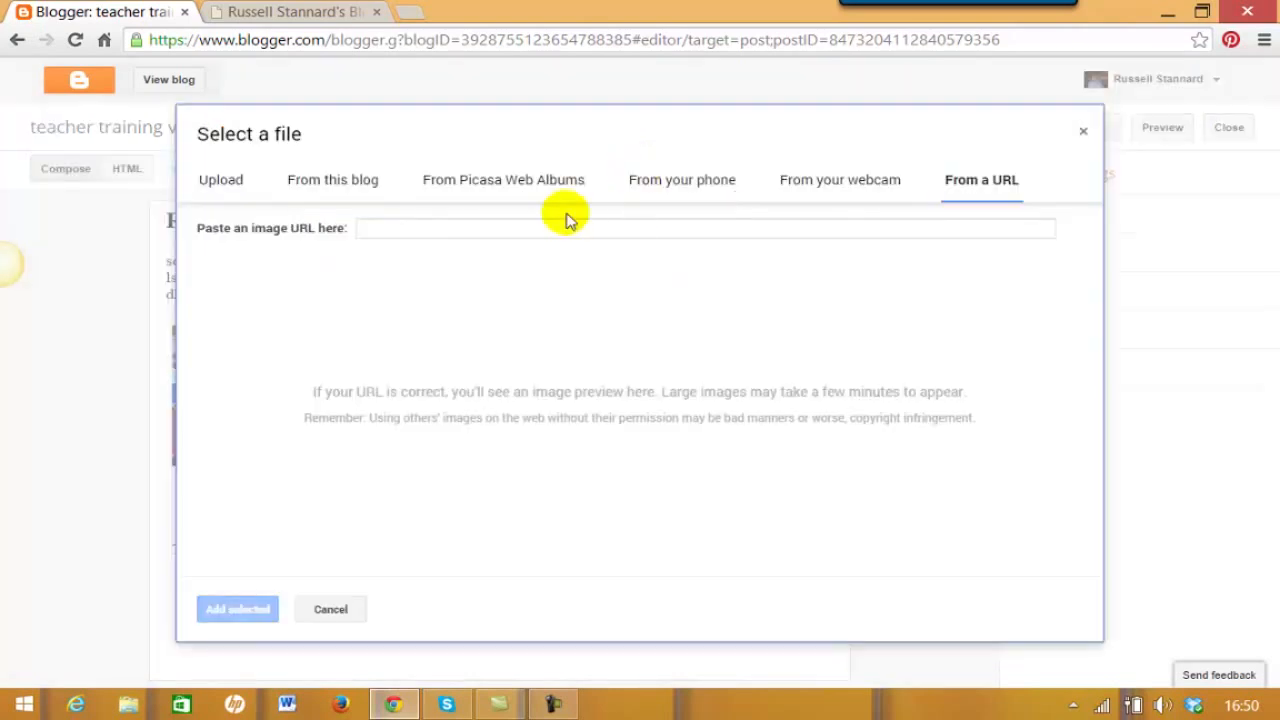
click(221, 180)
click(334, 182)
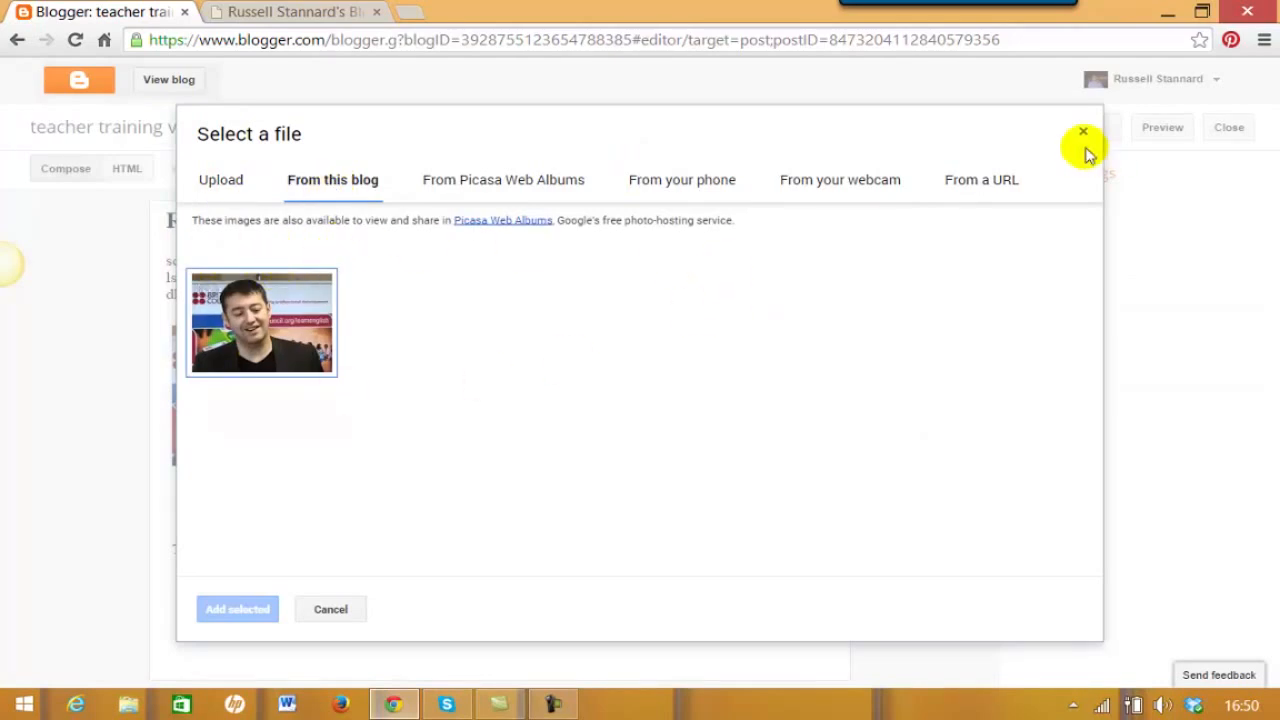
click(983, 182)
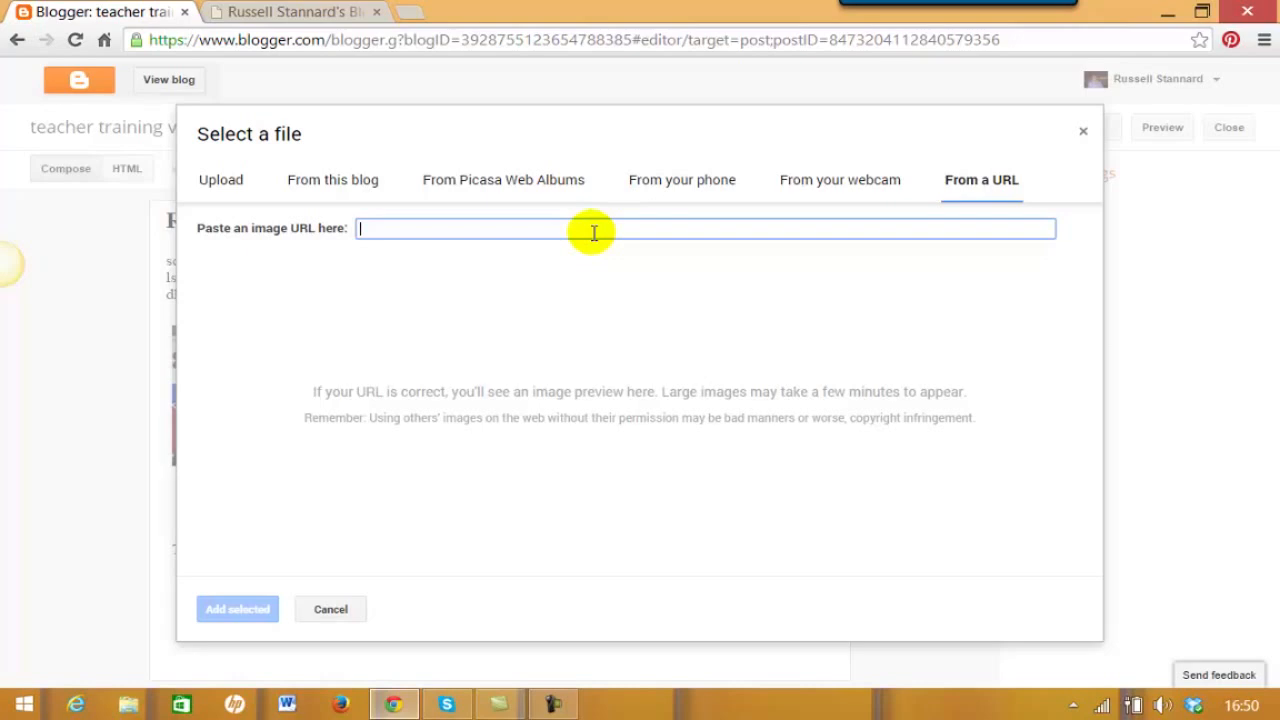
click(323, 15)
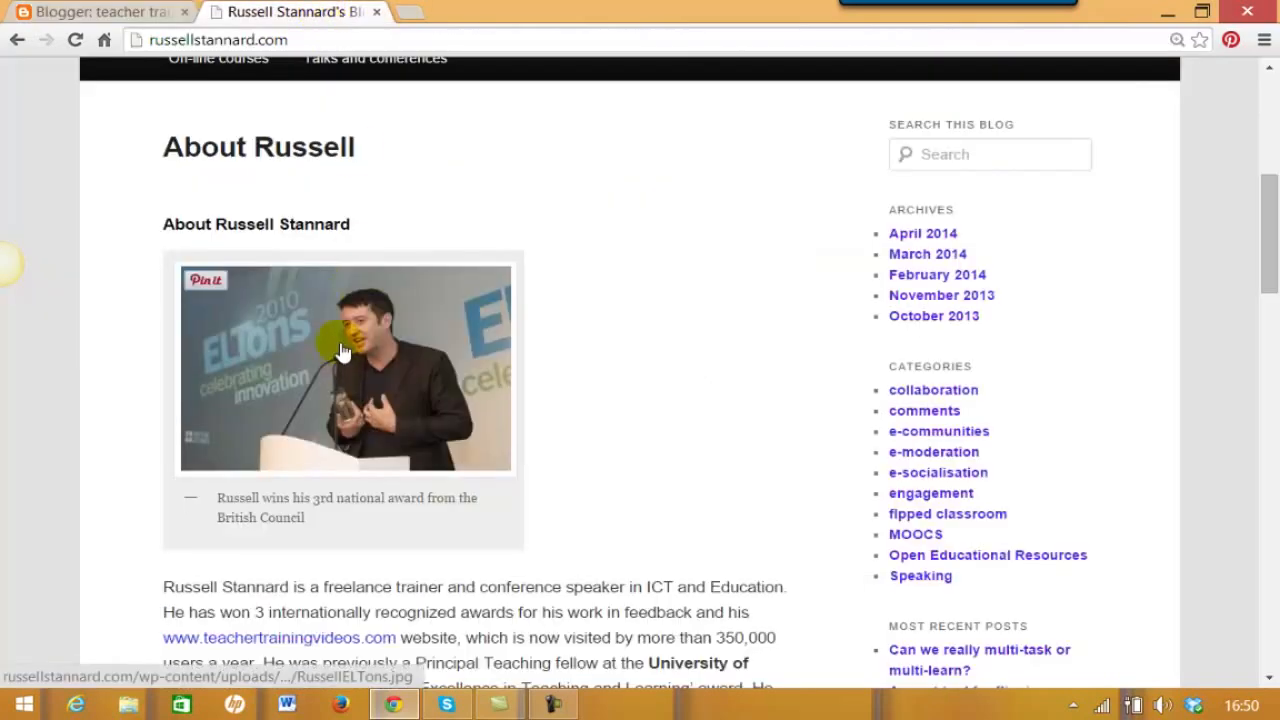
- Copy the RussellELTons-300x198.jpg image address and paste it into Blogger's image URL field
right_click(283, 333)
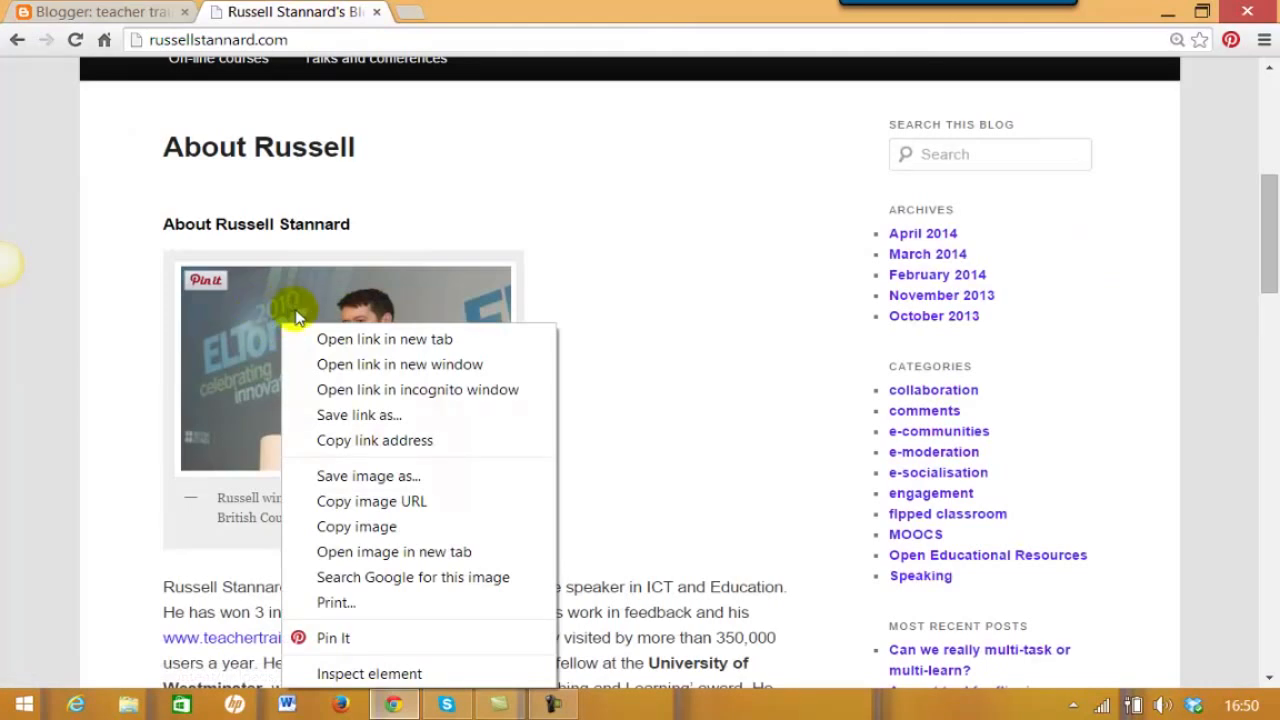
click(408, 503)
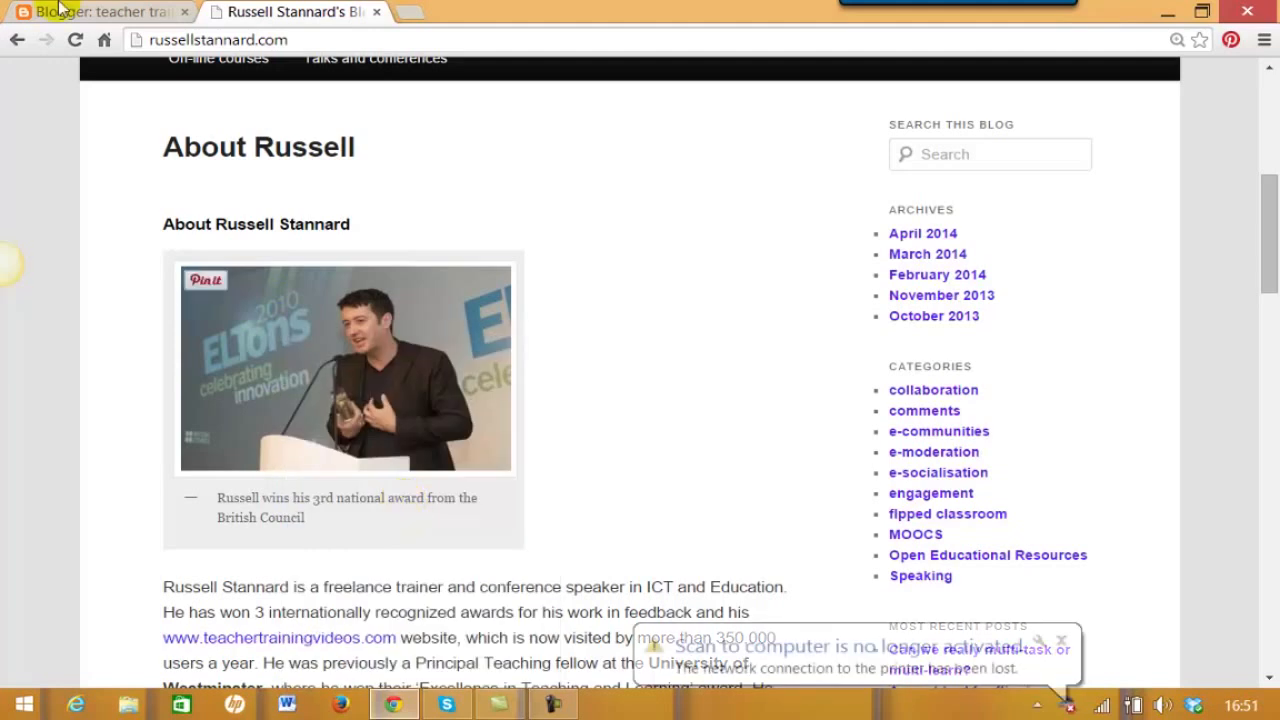
click(68, 18)
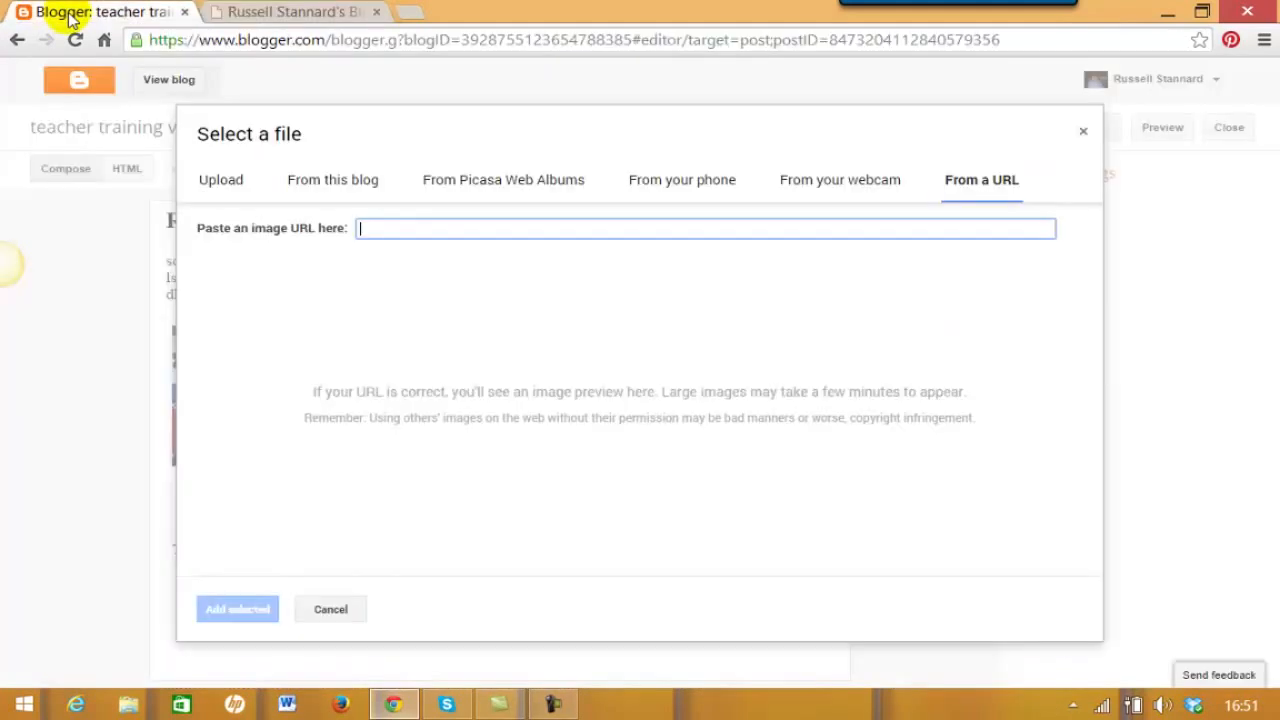
key(ctrl+v)
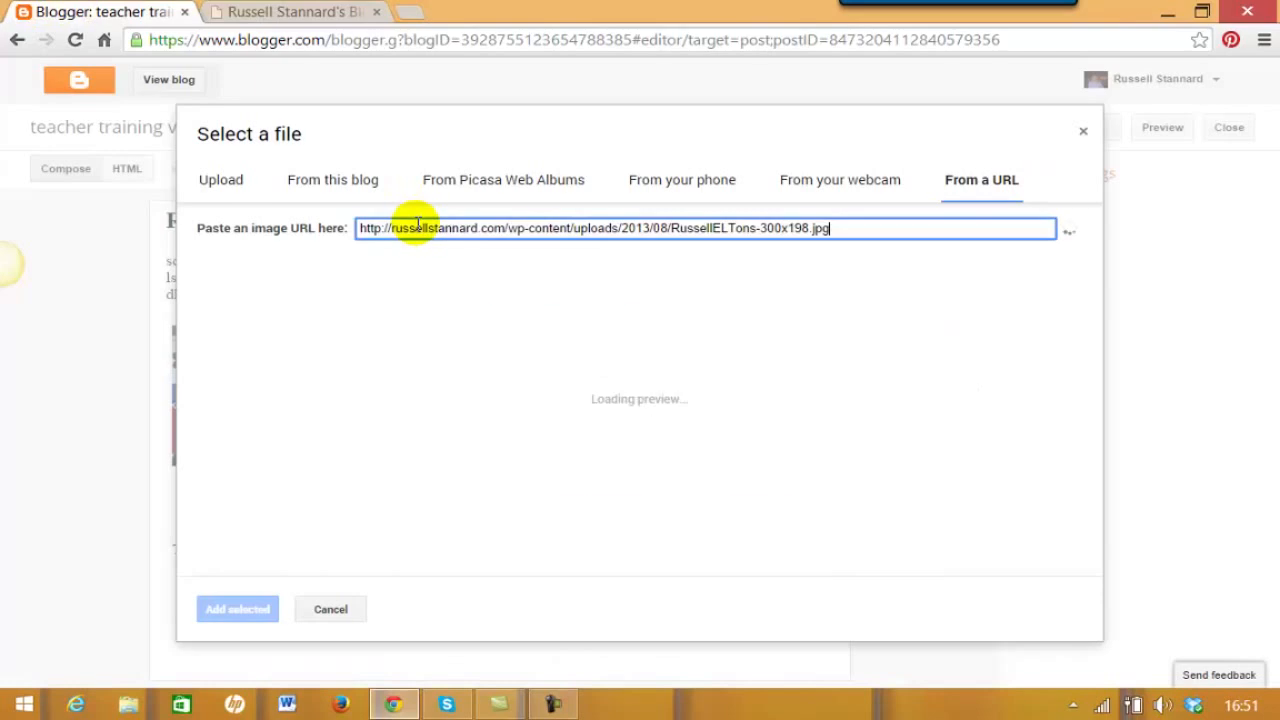
- Insert the ELTons photo below 'Title two' and resize it to Small
click(240, 609)
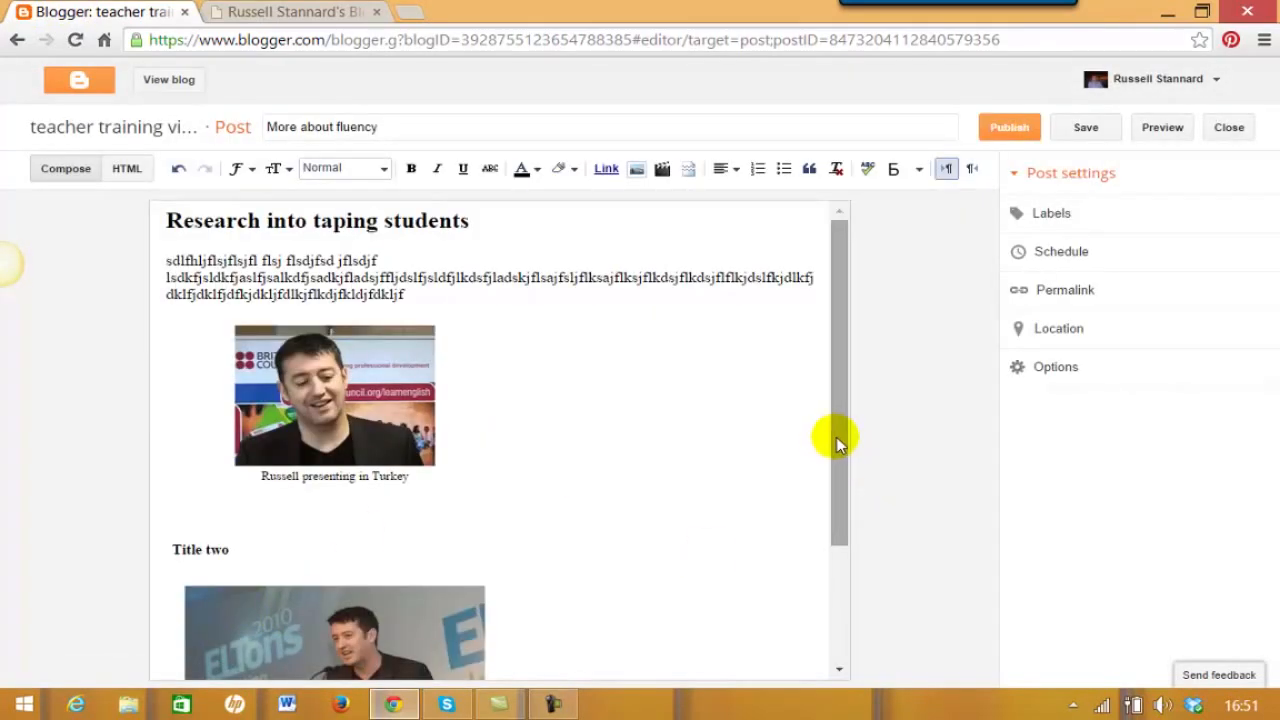
scroll(840, 480, down, 2)
click(398, 465)
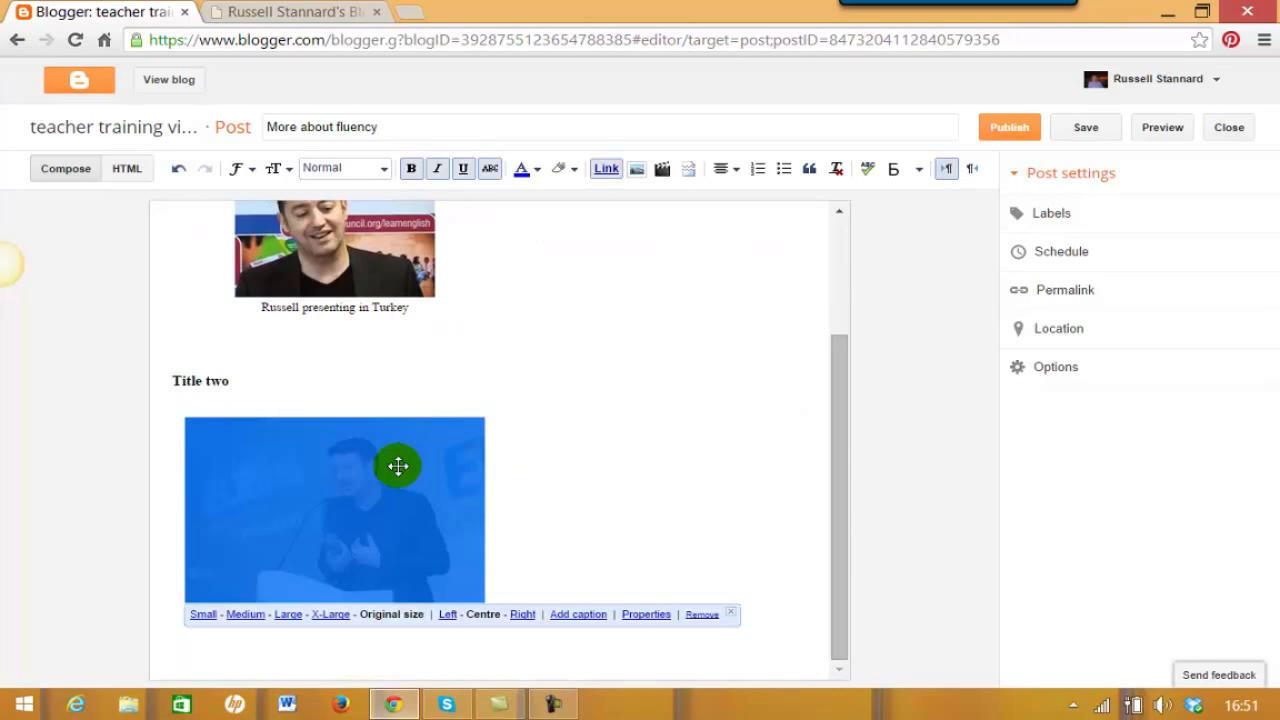
click(199, 615)
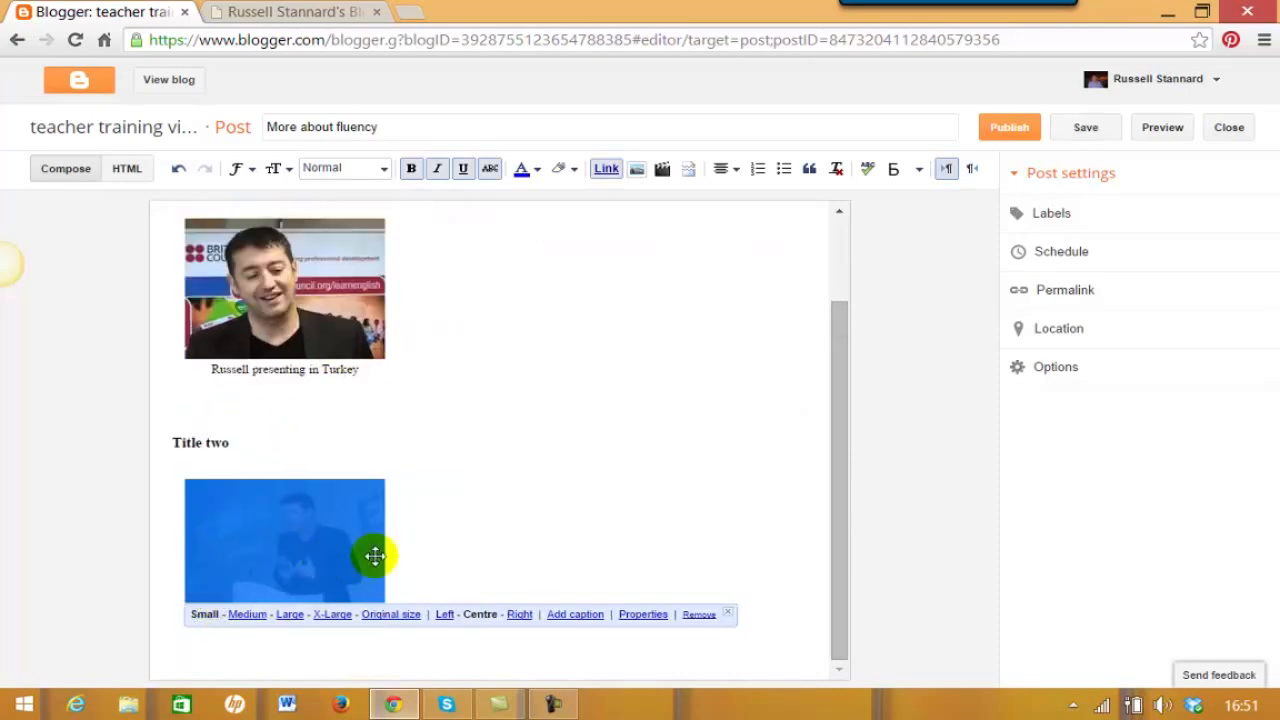
scroll(814, 346, up, 2)
scroll(815, 372, down, 1)
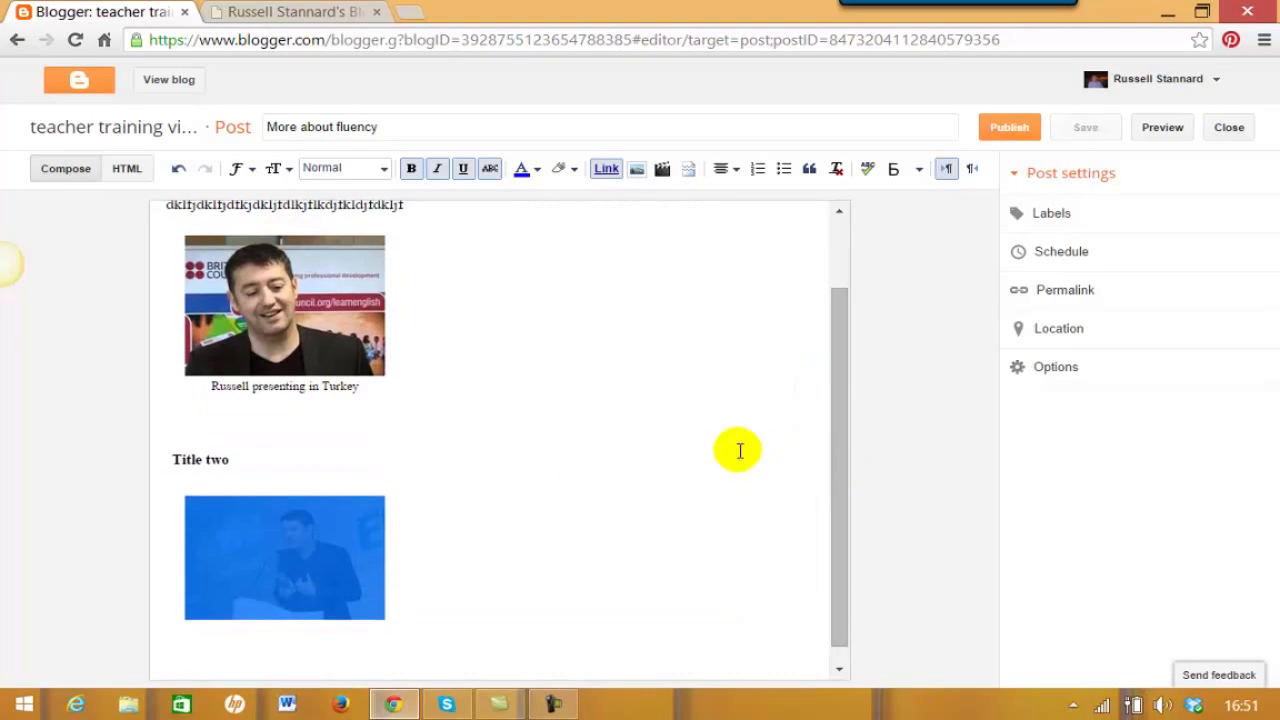
click(597, 460)
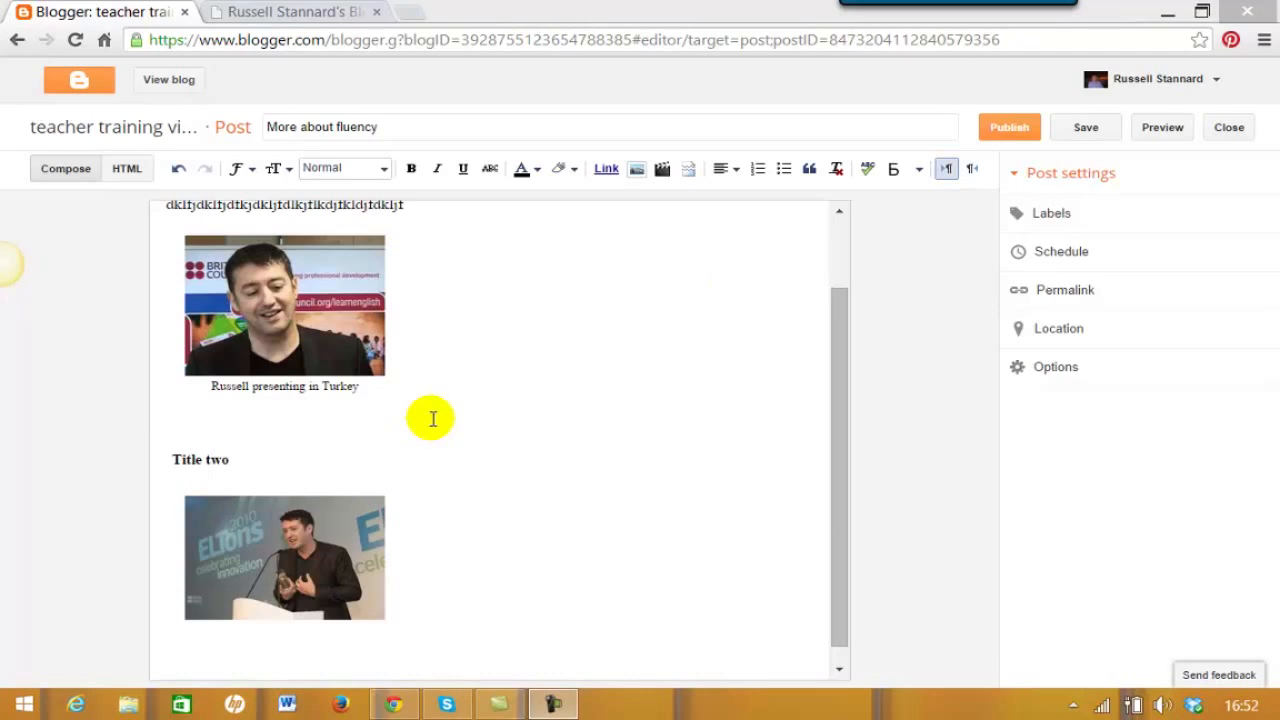
- Add the Communication and Fluency label suggestions plus a new 'Taping' label, and confirm
click(1045, 218)
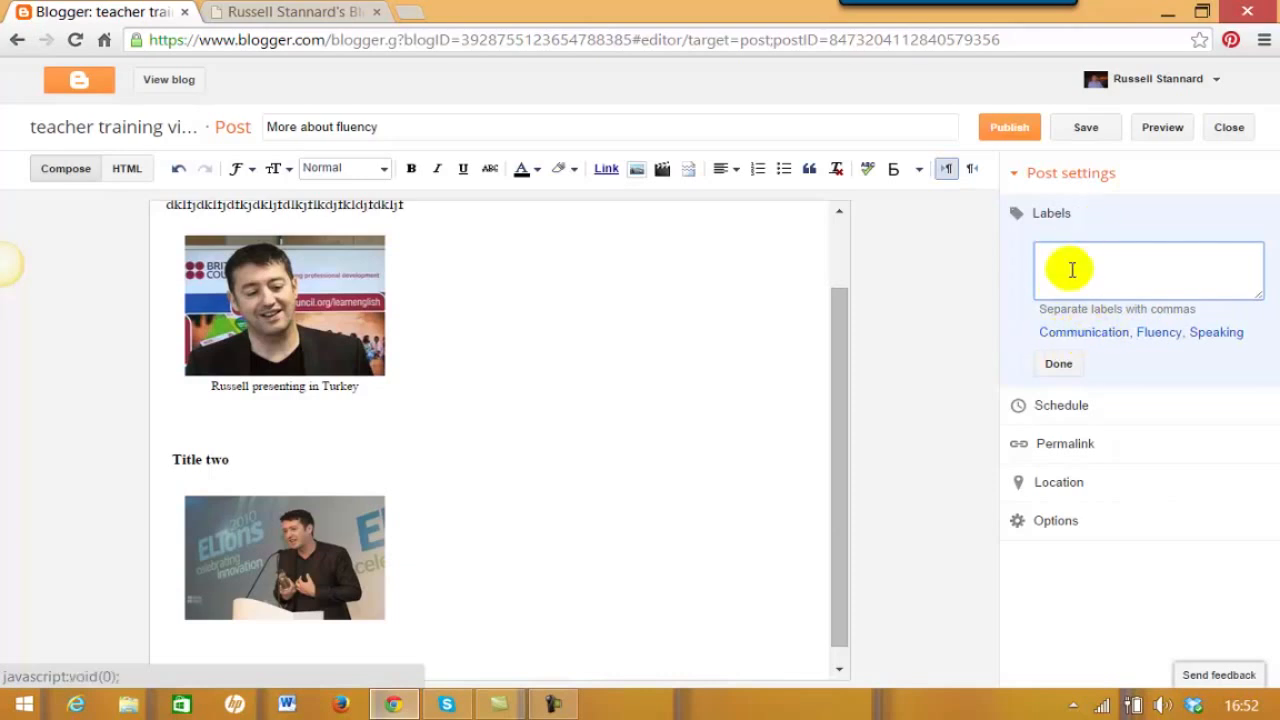
click(1068, 338)
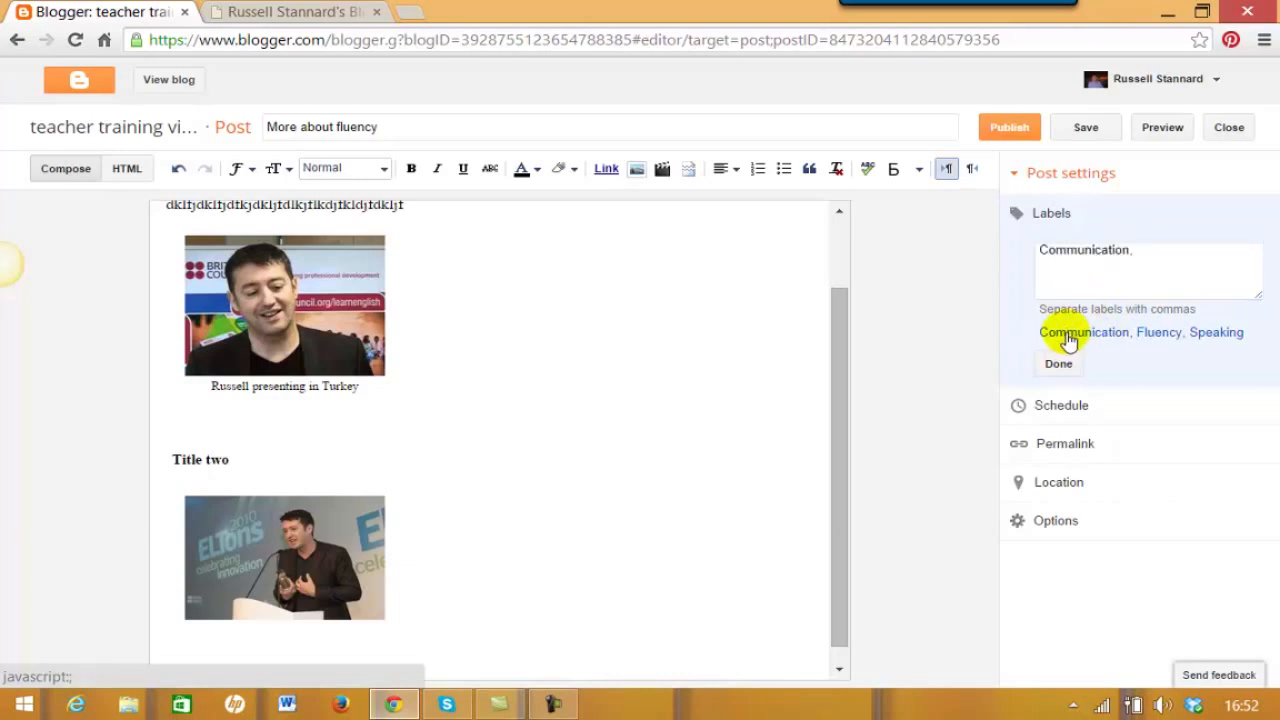
click(1154, 333)
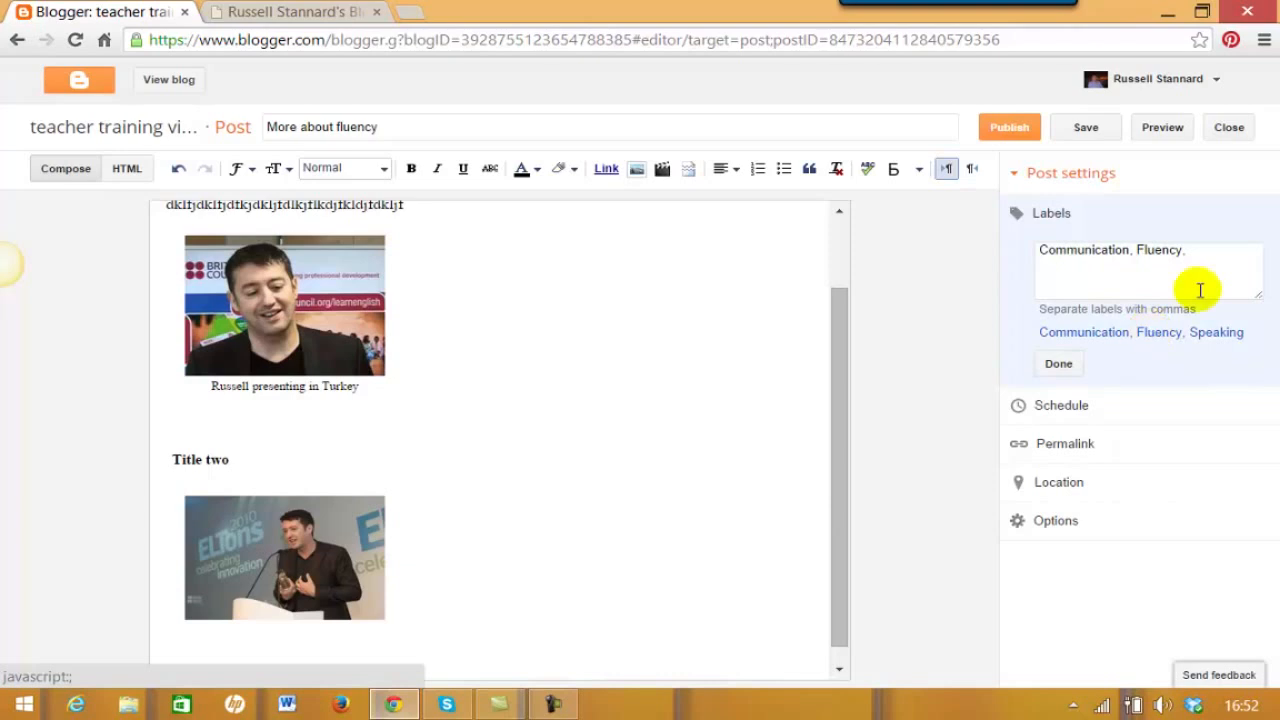
click(1225, 254)
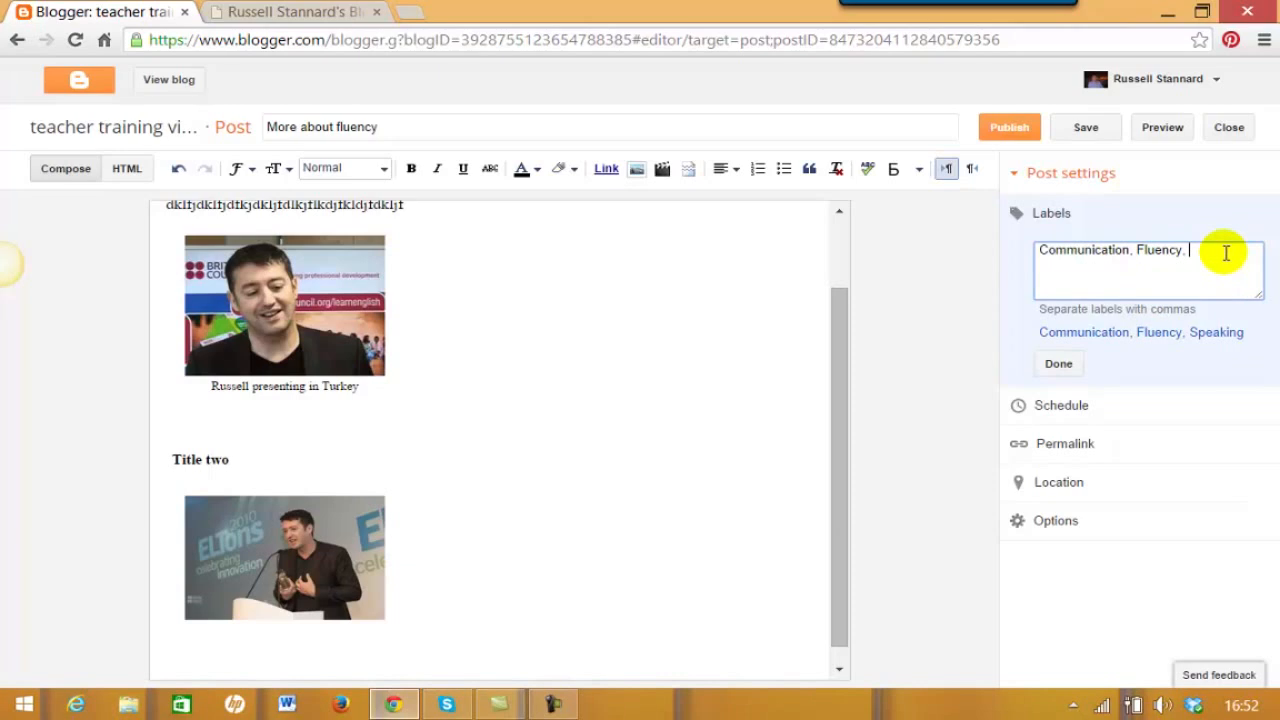
text(Taping)
click(1058, 364)
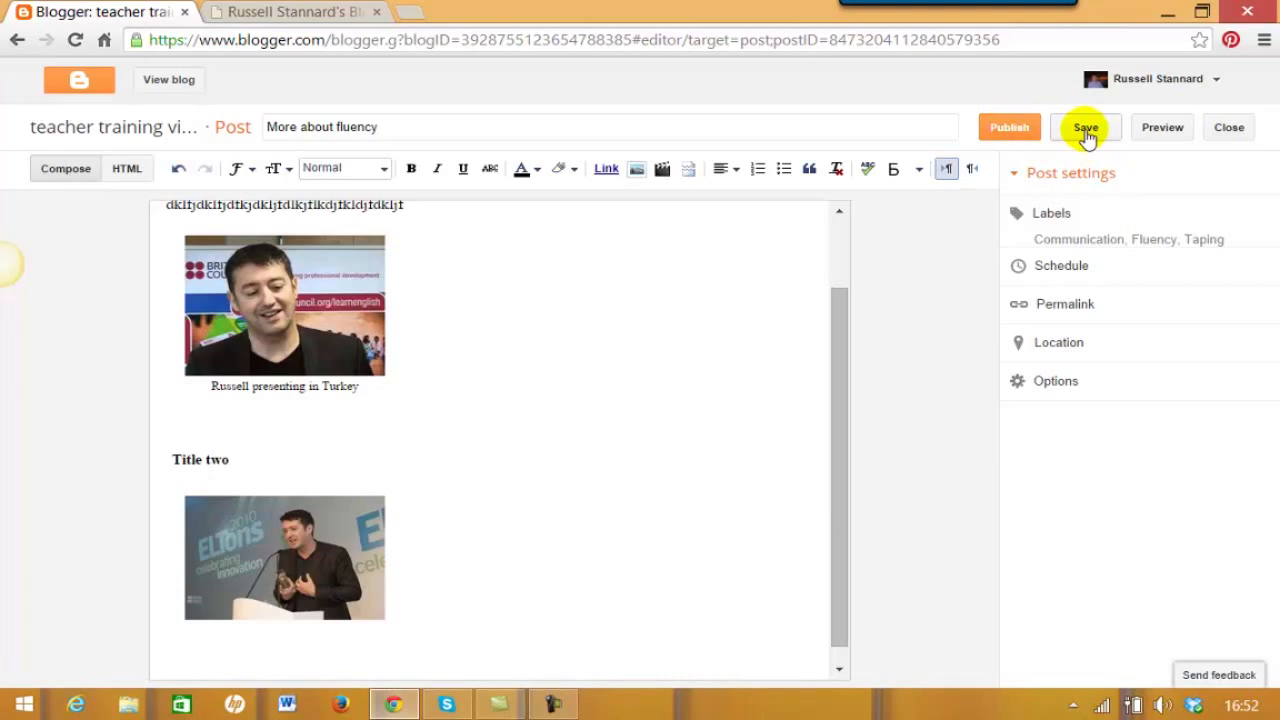
- Publish the 'More about fluency' post
click(1008, 130)
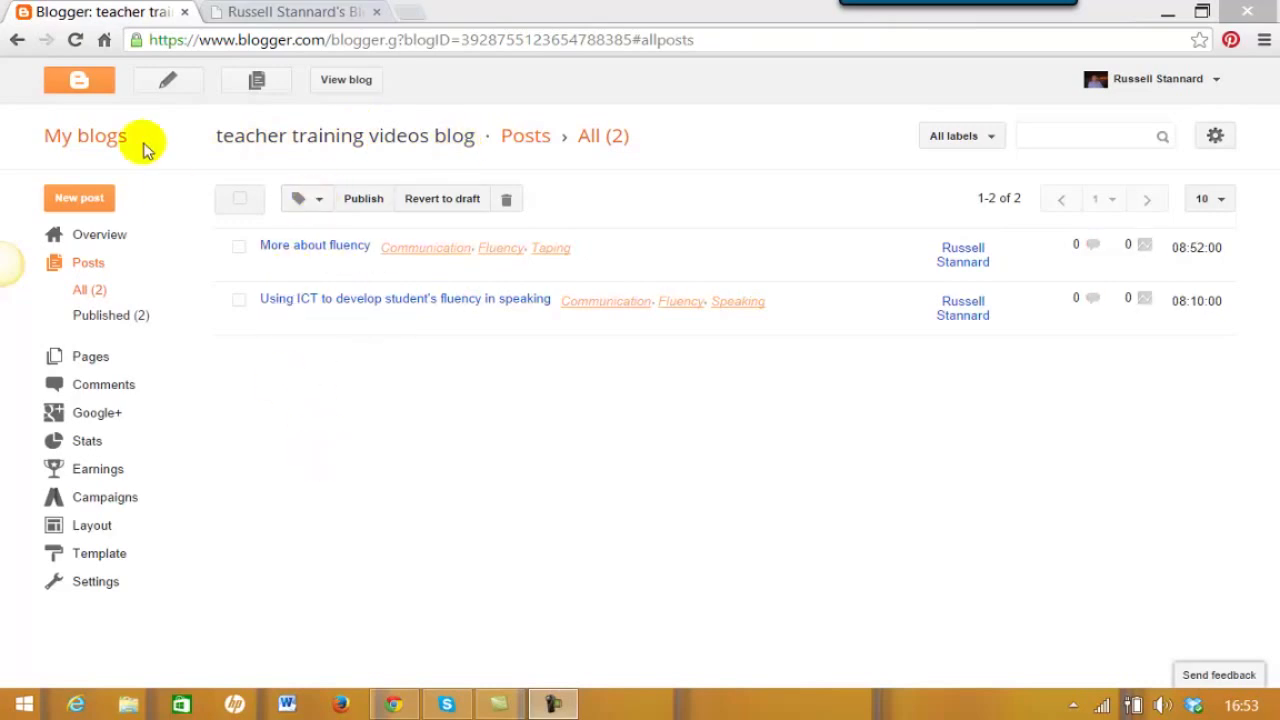
- Start a new post titled 'Developing fluency through stories'
click(79, 200)
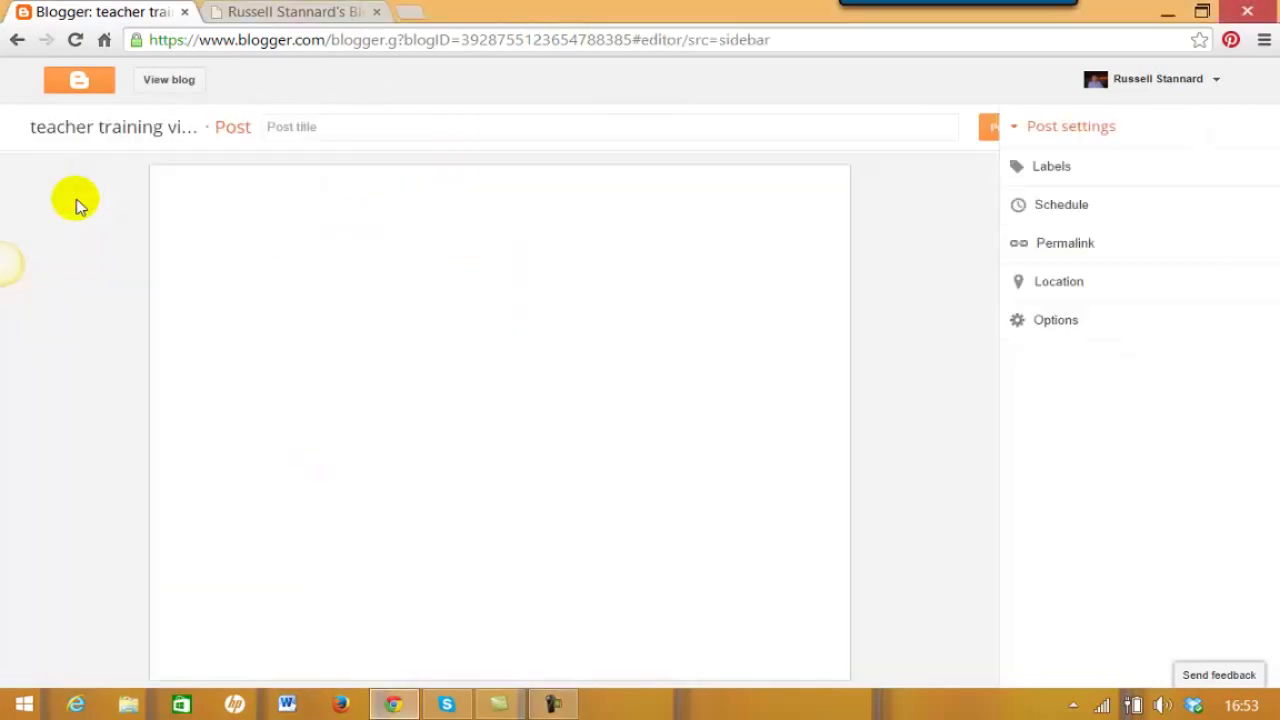
click(370, 126)
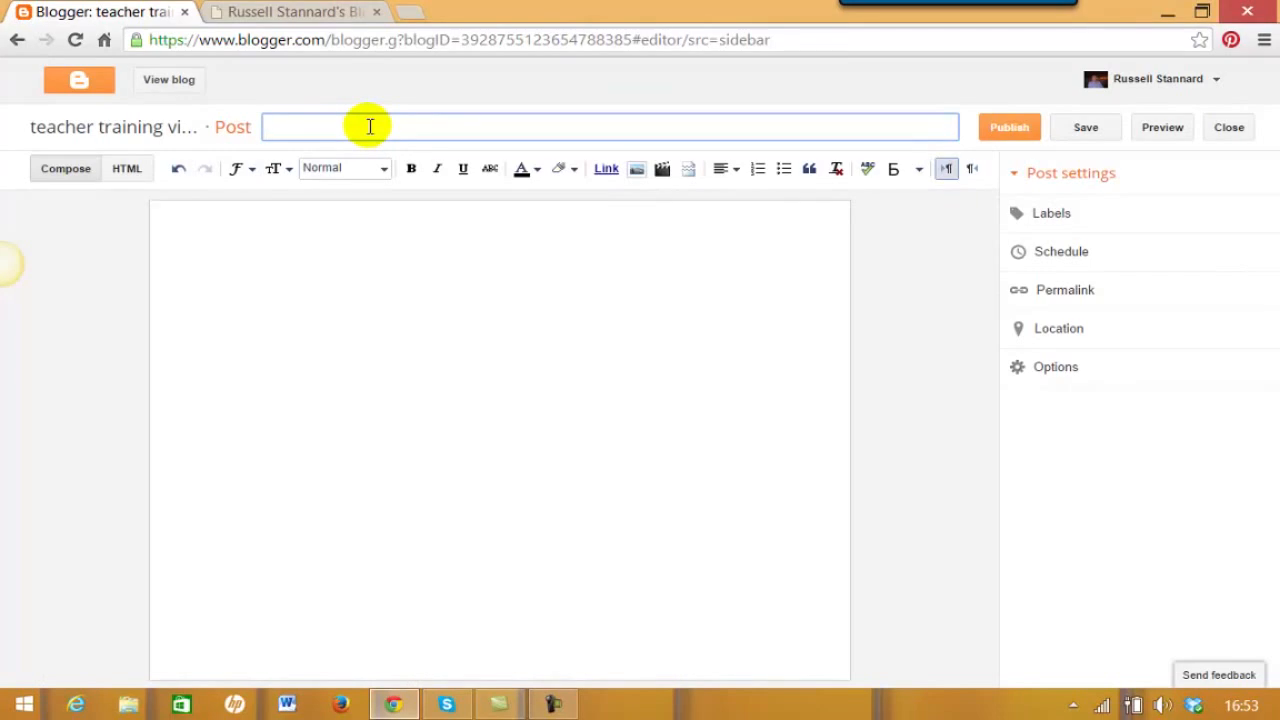
text(Developing fluency through so)
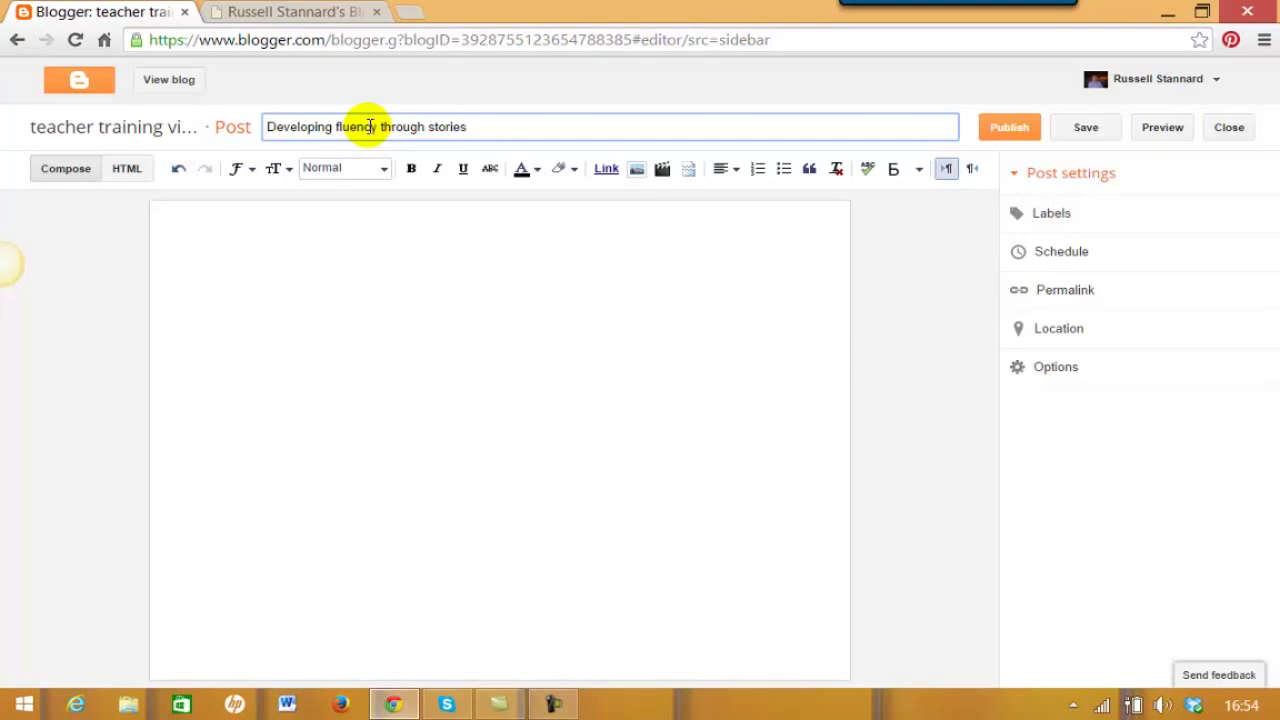
- Add the line 'How story telling can help' to the body, formatted as a Heading
click(213, 228)
text(How story telling can hgelp)
key(BackSpace)
key(BackSpace)
key(BackSpace)
key(BackSpace)
text(el0)
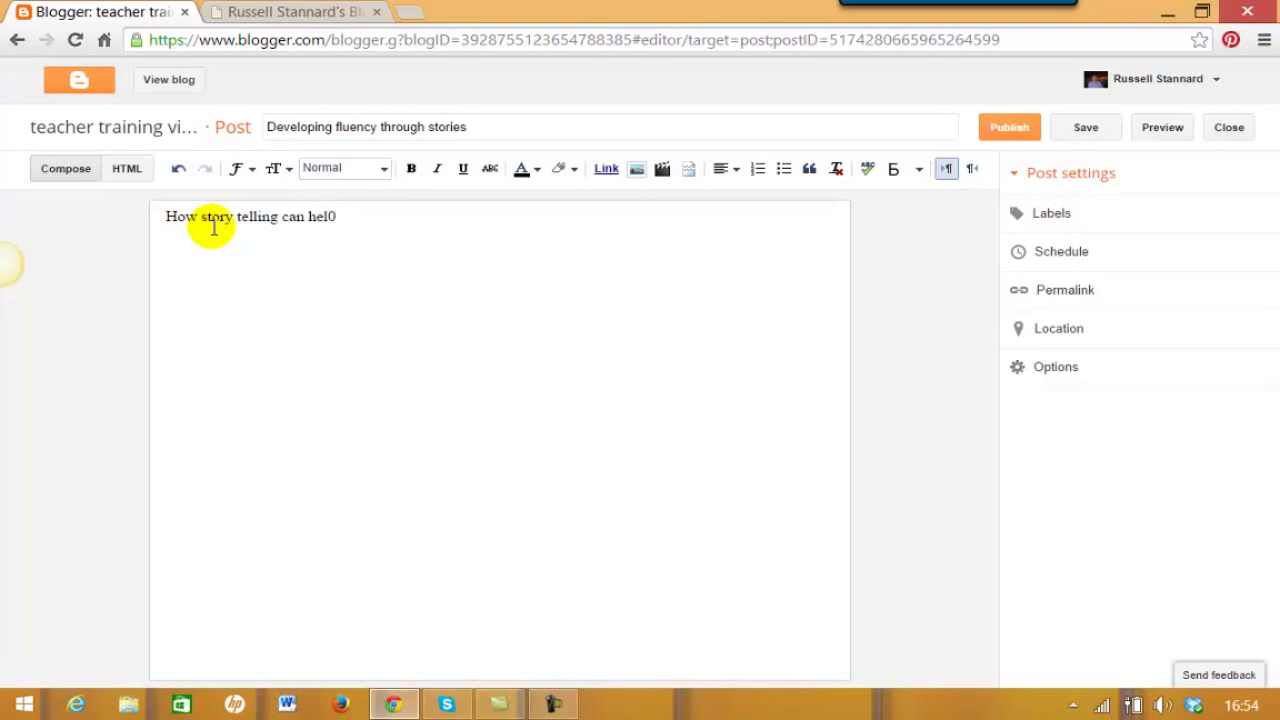
text(p)
drag(363, 220, 157, 211)
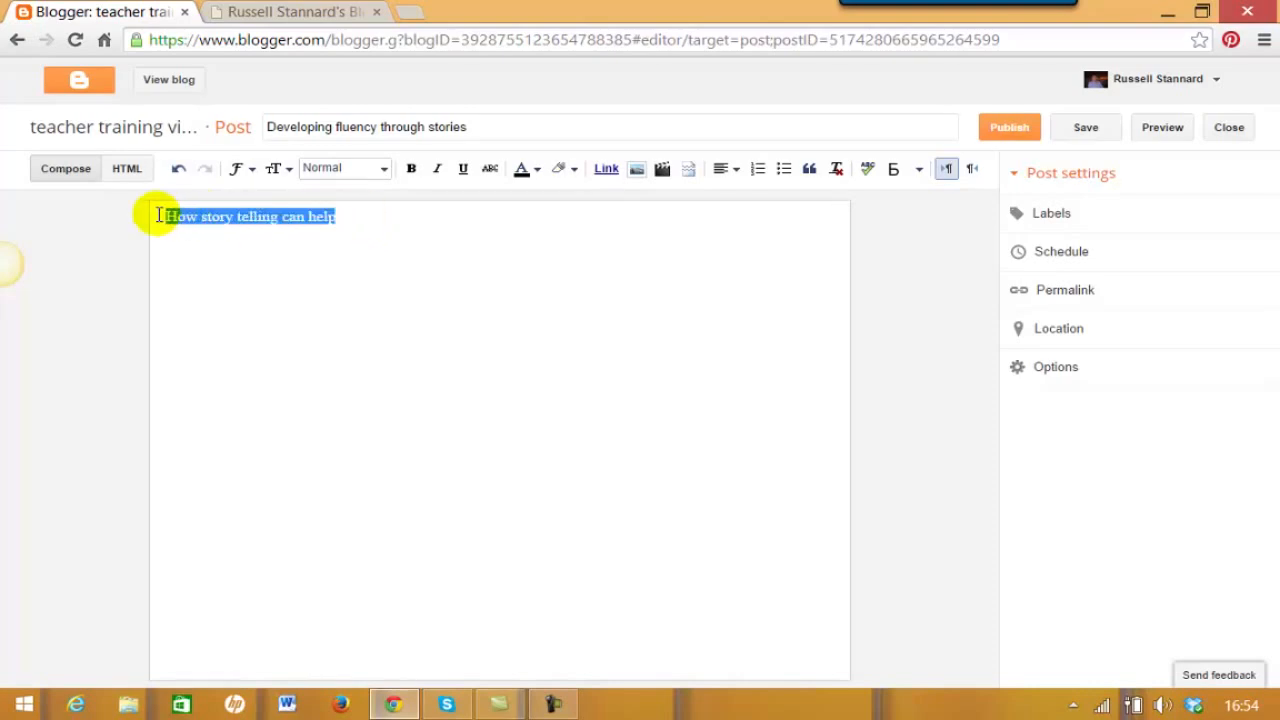
click(386, 170)
click(345, 195)
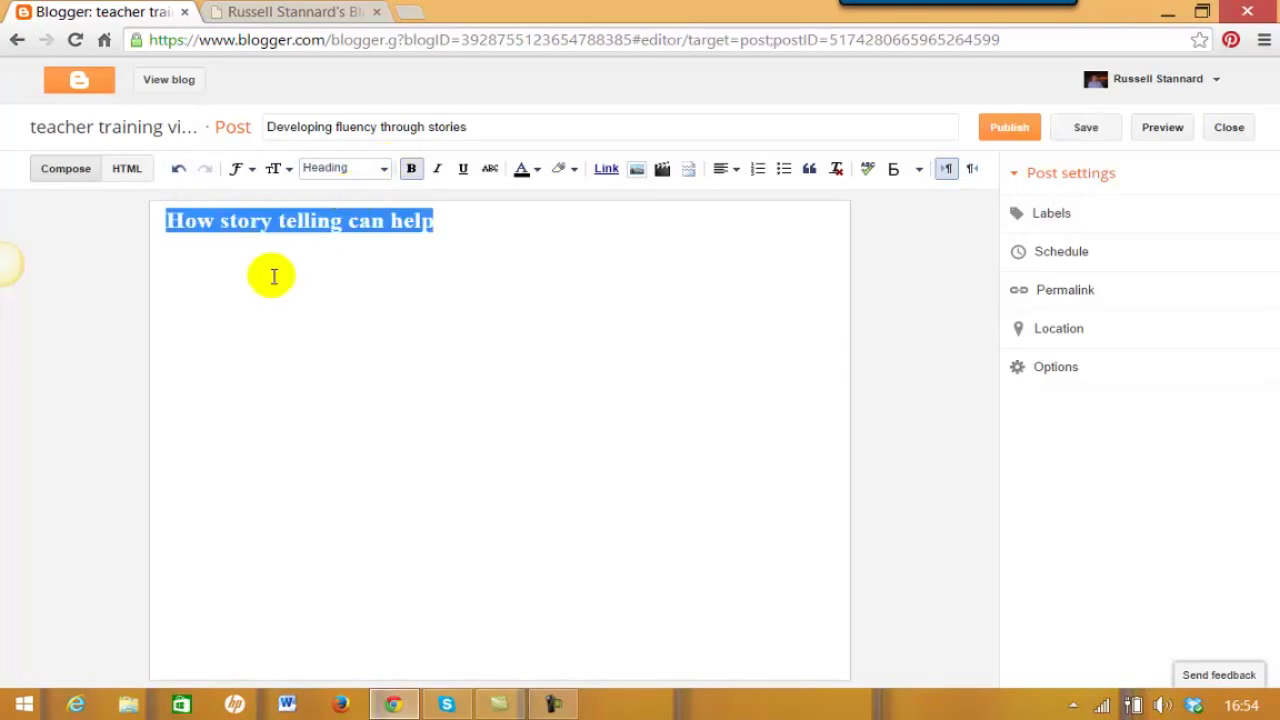
- Type a placeholder paragraph of filler text below the heading
click(478, 219)
key(Return)
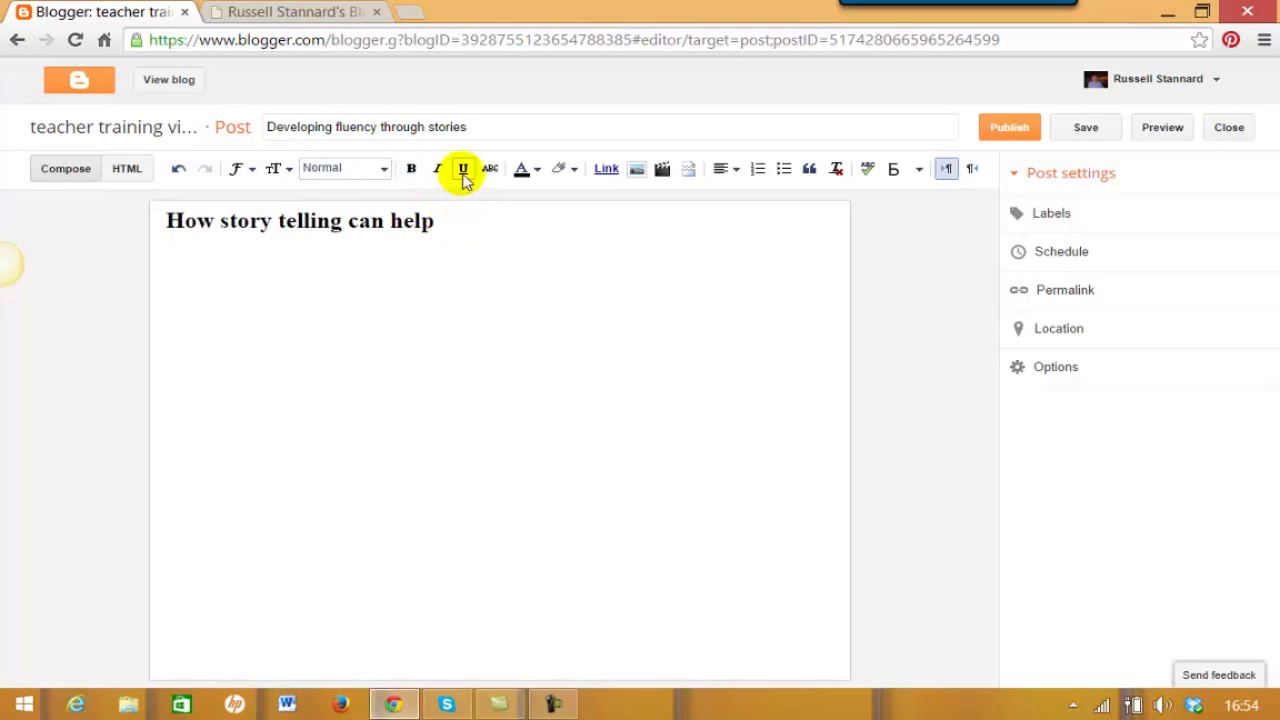
text(fldjfljsdlfjas flskdjfsldkjf lsjflkdsjf)
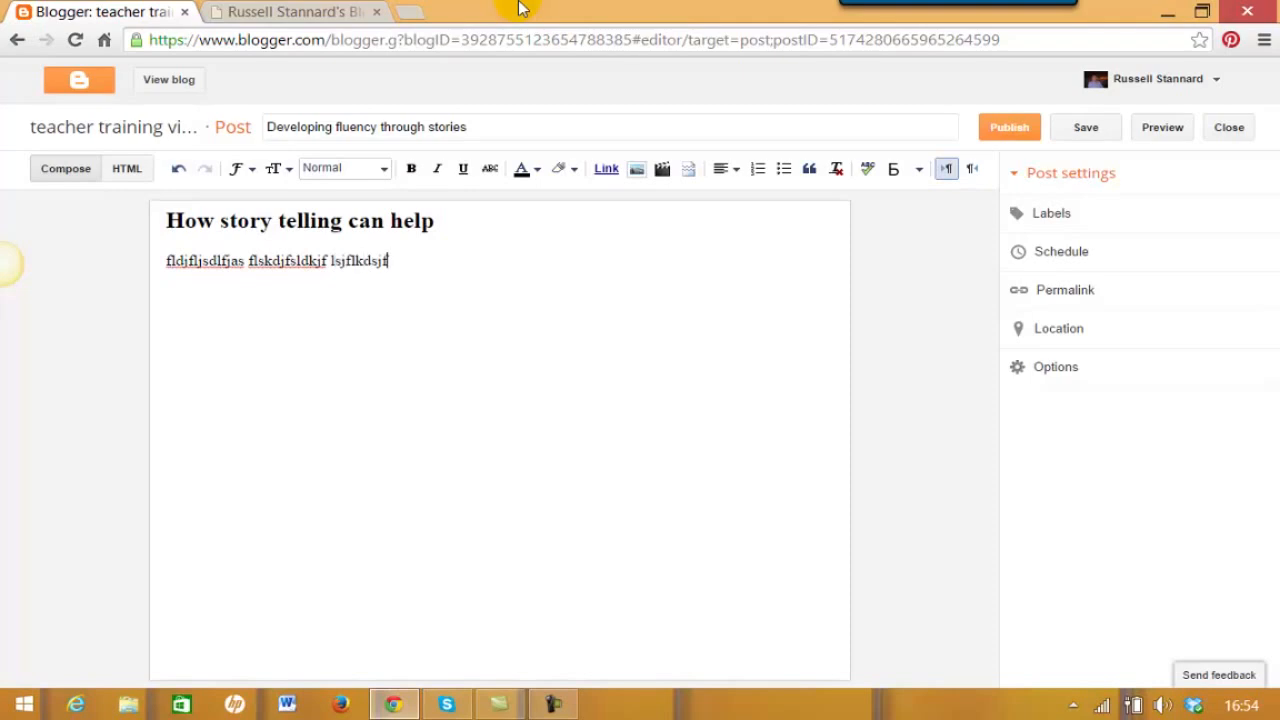
text(lksdjf aslkfjaskfjs fslkdjfsdkljflkdsjfldsjflkdsjflkdsjfkldjflkfjsdakfjdsklfjlsdkfslkjfldsjf sdklfj f flksajflkkasjflskdjfdskjf dfljdkfjdslfjd)
key(Return)
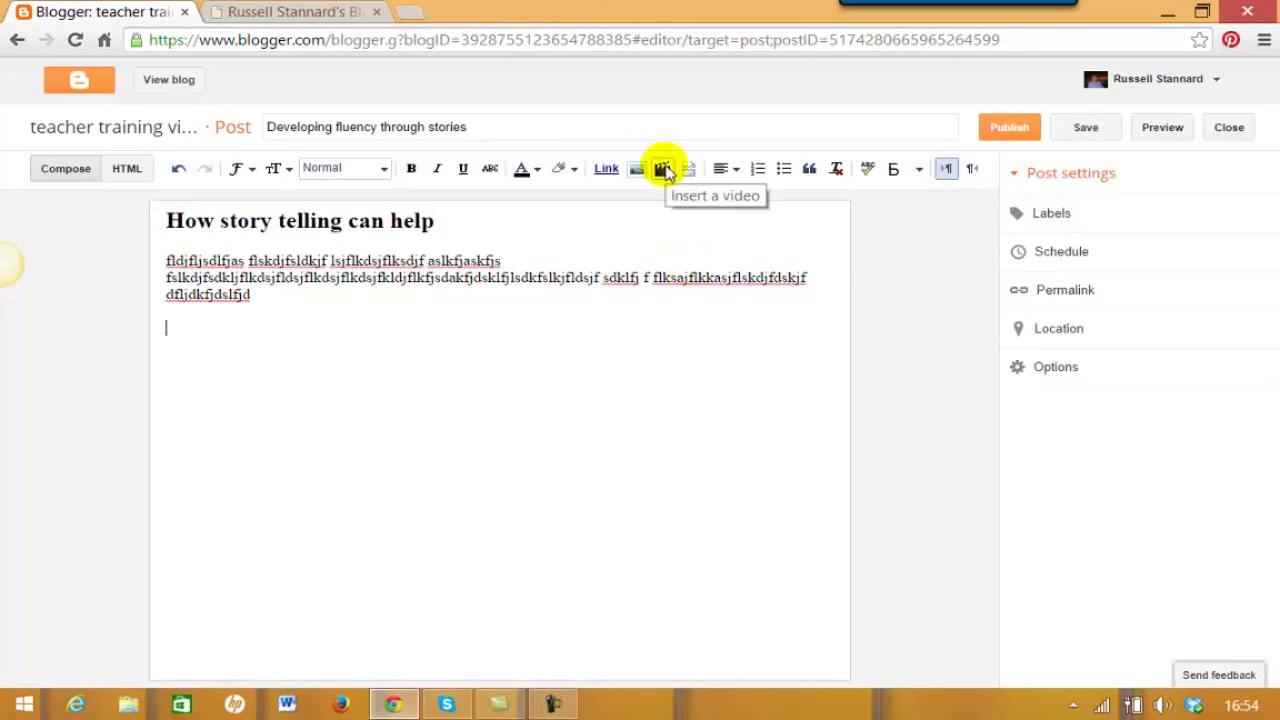
- Search YouTube for 'russell stannard' and embed the Simple ICT Tools video in the post
click(664, 170)
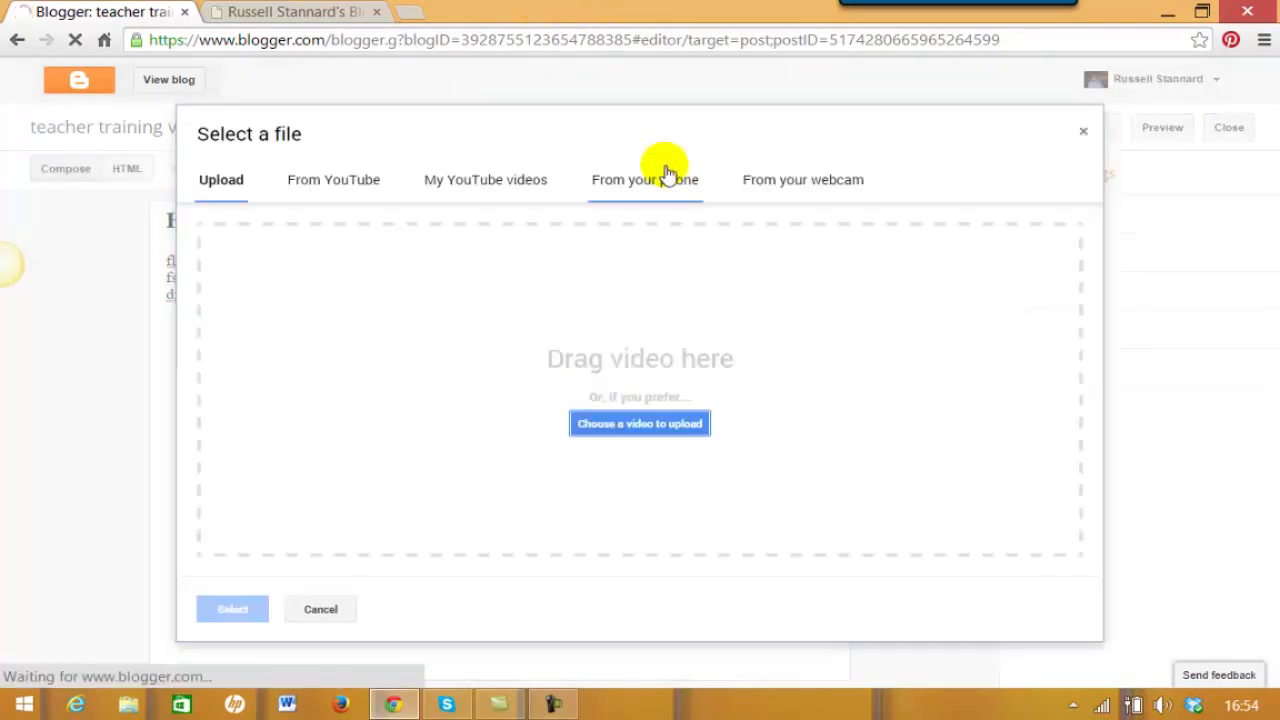
click(337, 185)
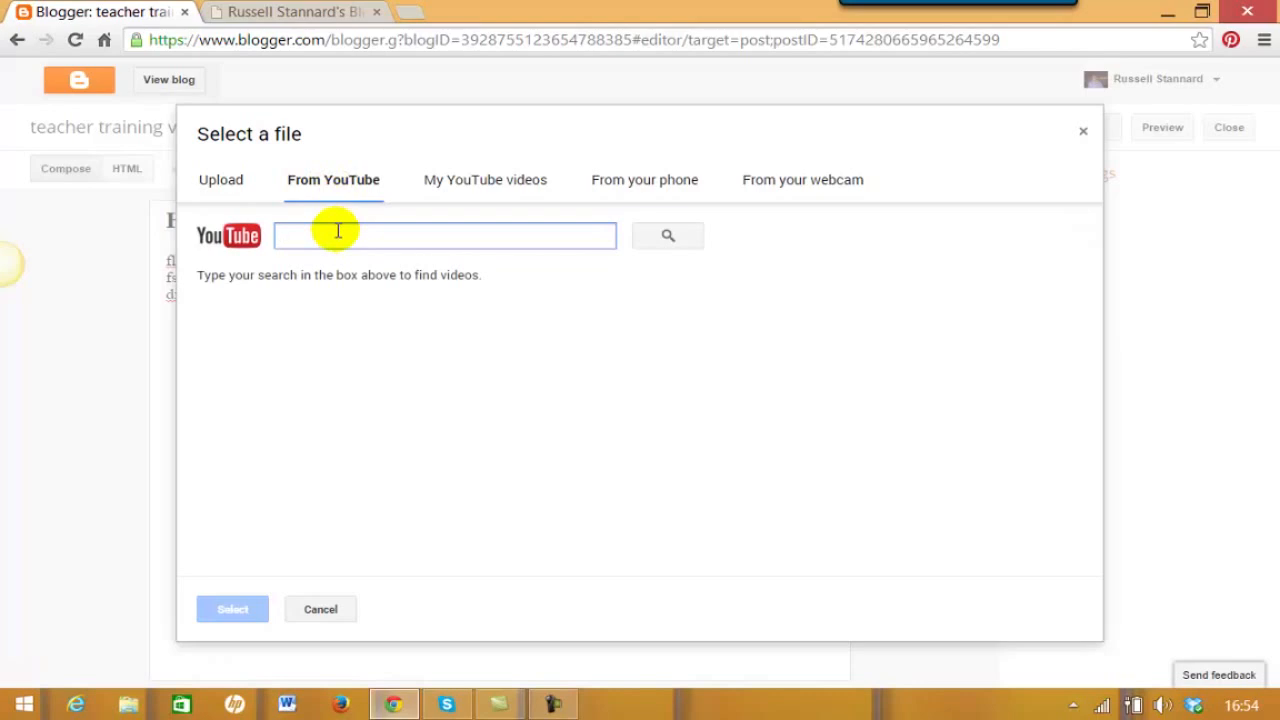
text(russell s)
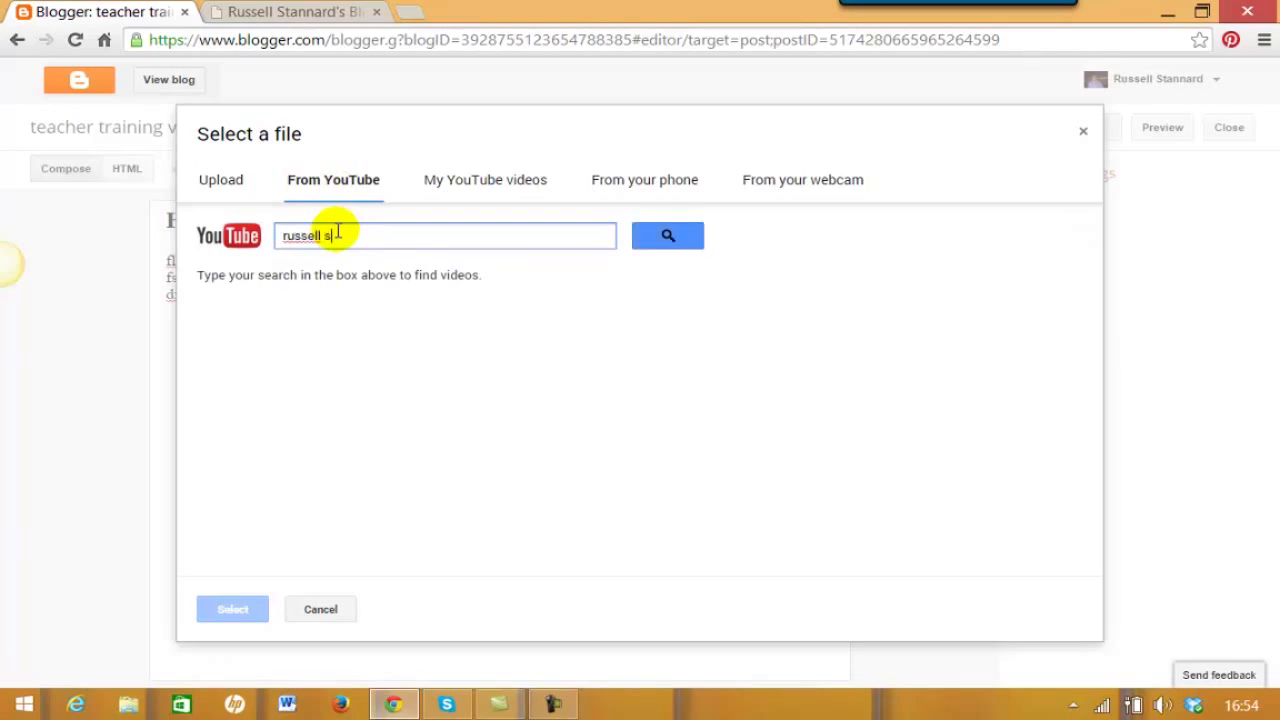
text(tannard)
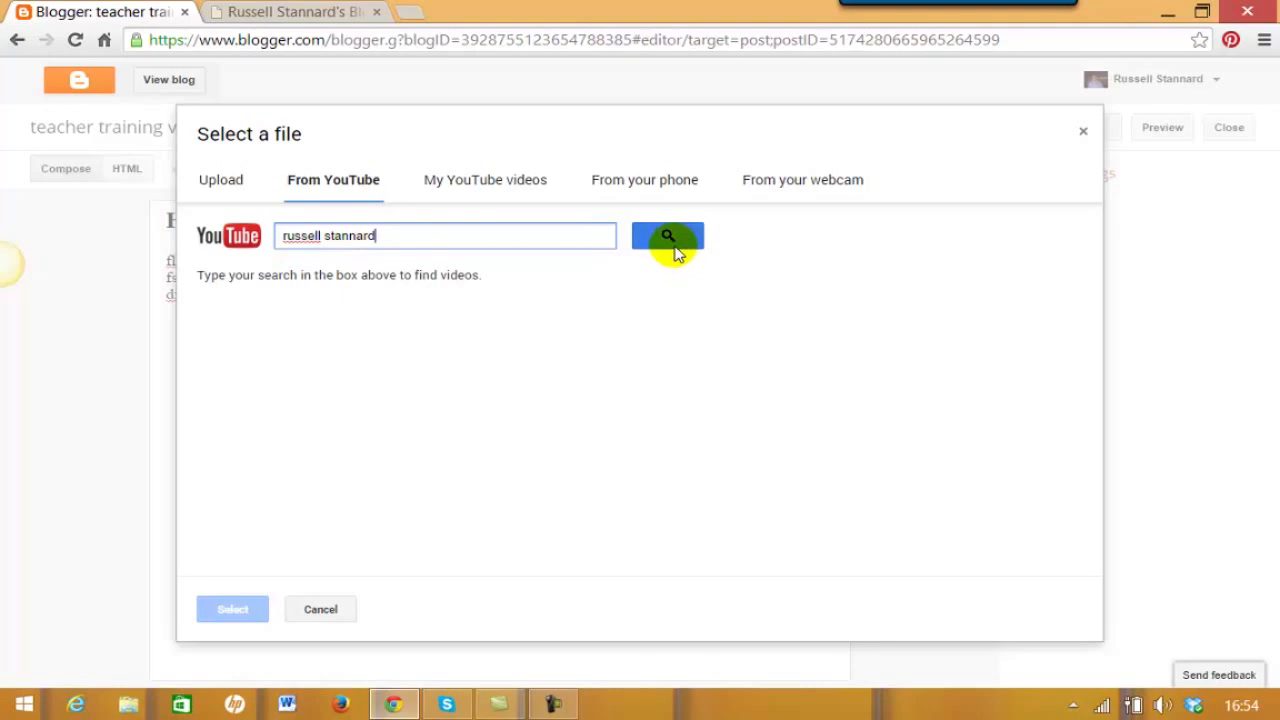
click(669, 228)
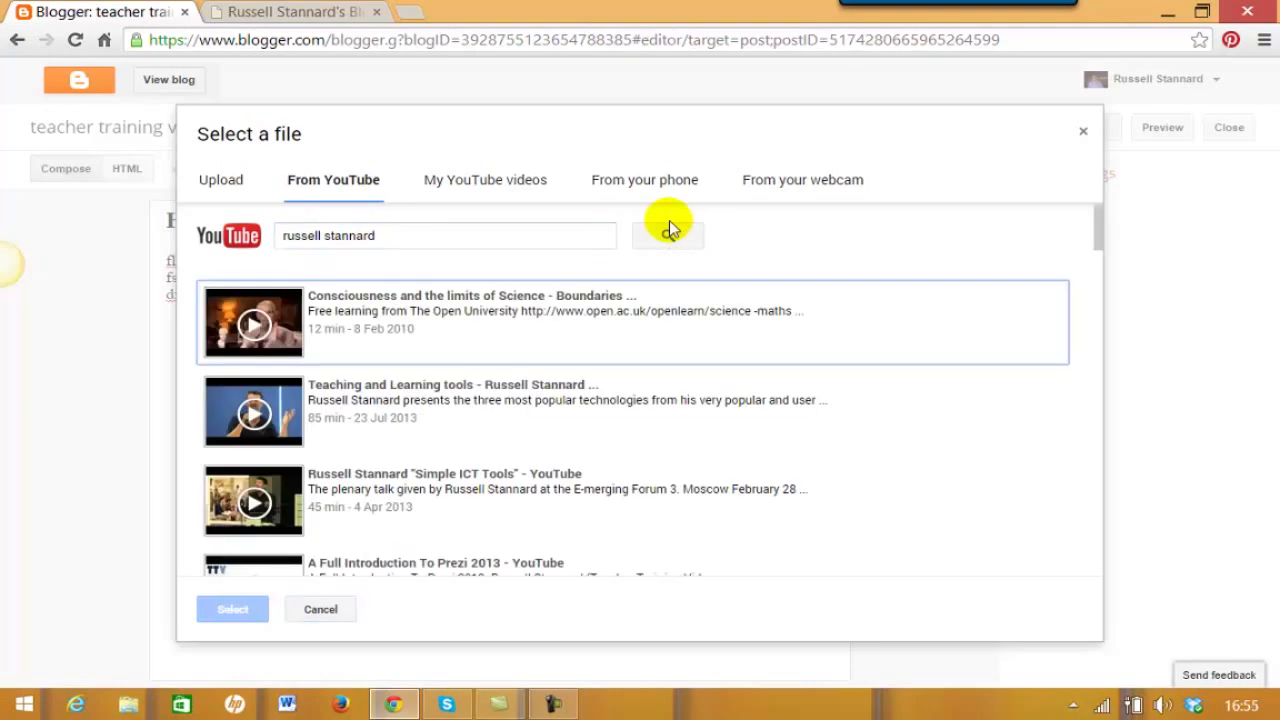
drag(1100, 243, 1100, 257)
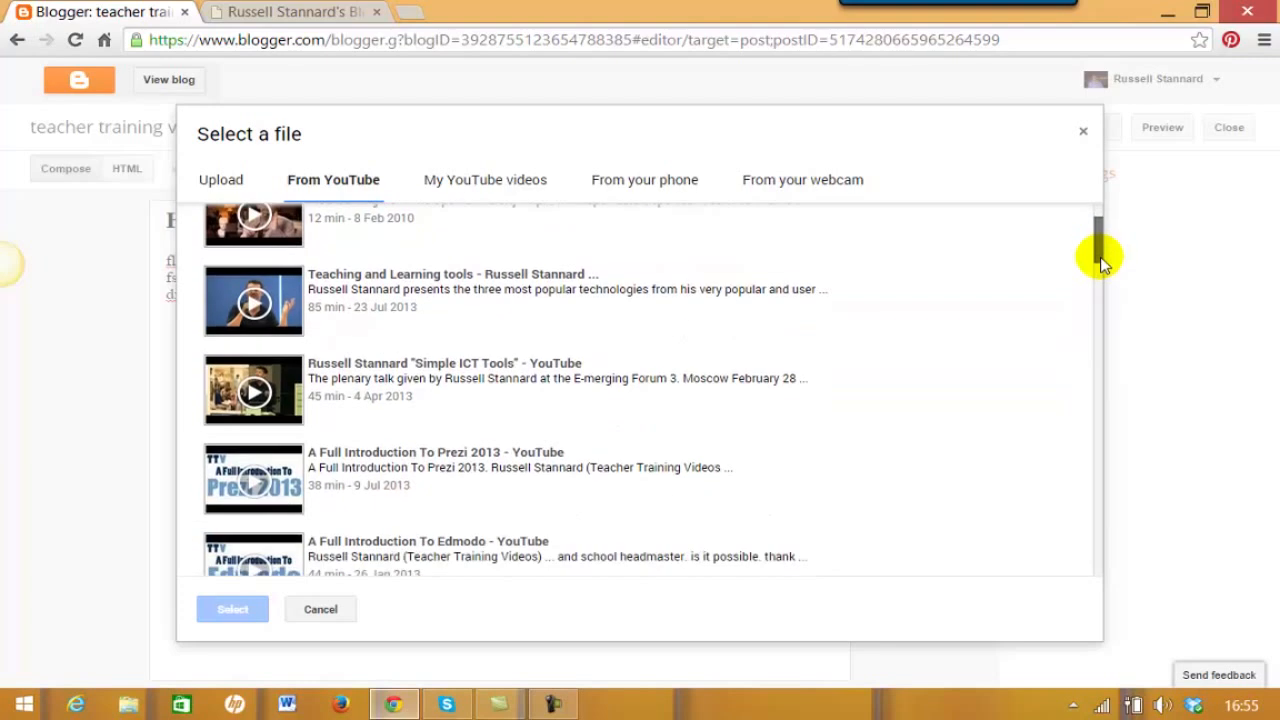
click(278, 385)
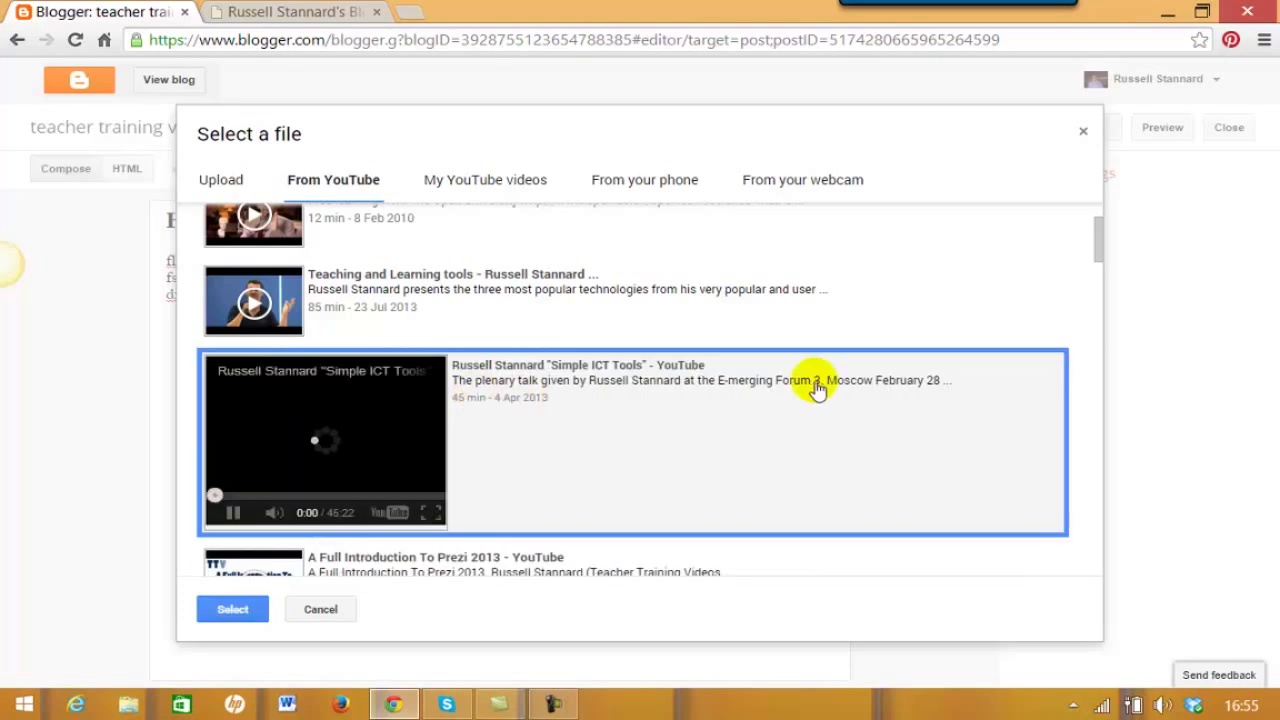
click(236, 617)
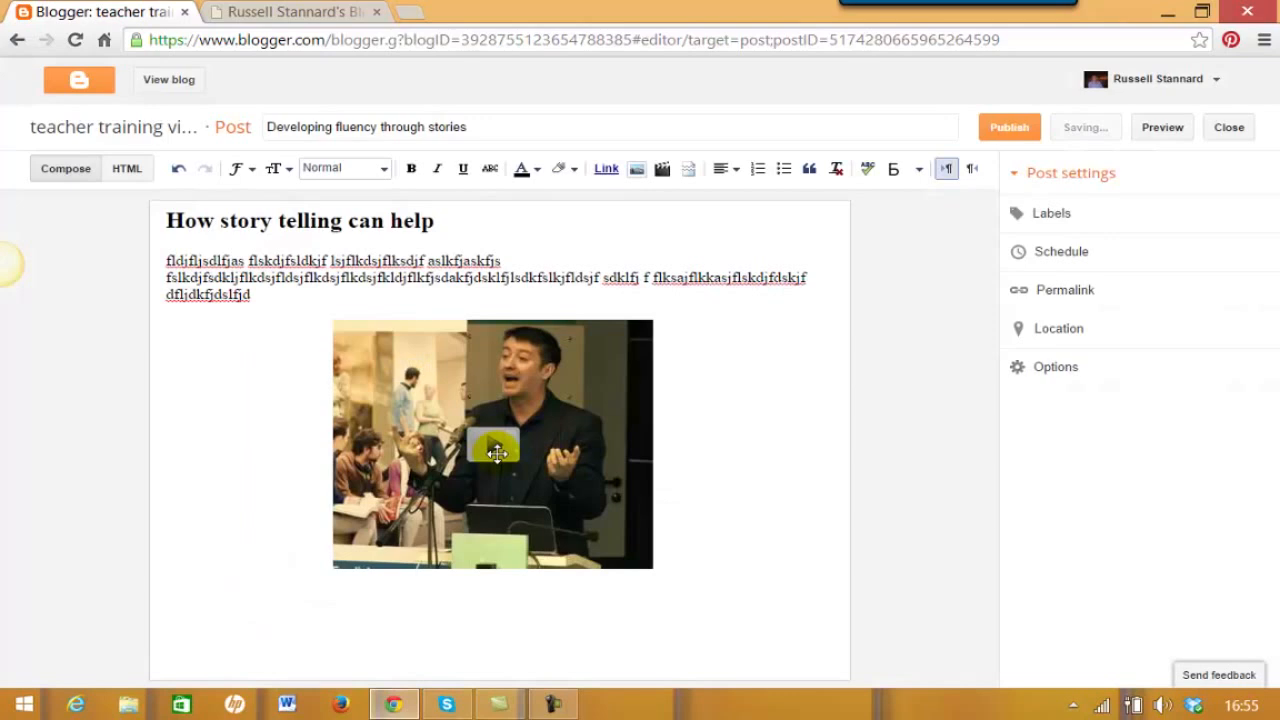
- Pick the Communication, Fluency and Speaking label suggestions, then type ICT tools and Vocaroo
click(1050, 218)
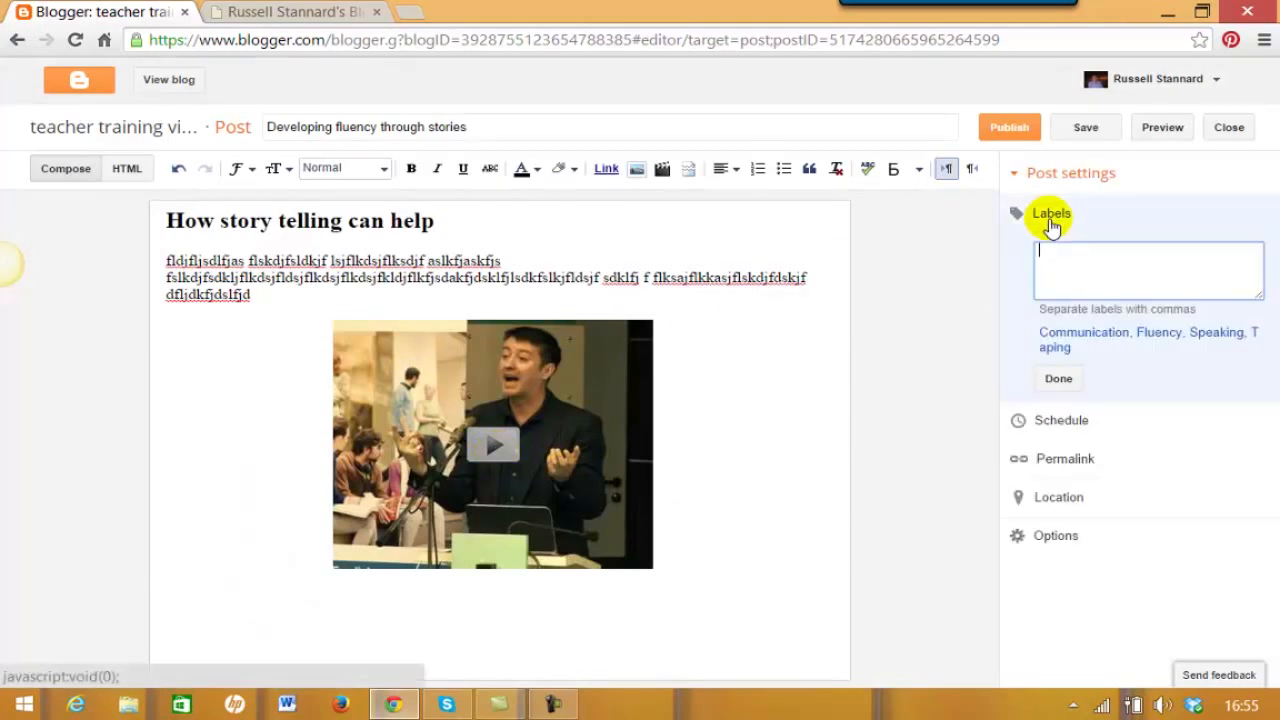
click(1065, 334)
click(1155, 335)
click(1218, 336)
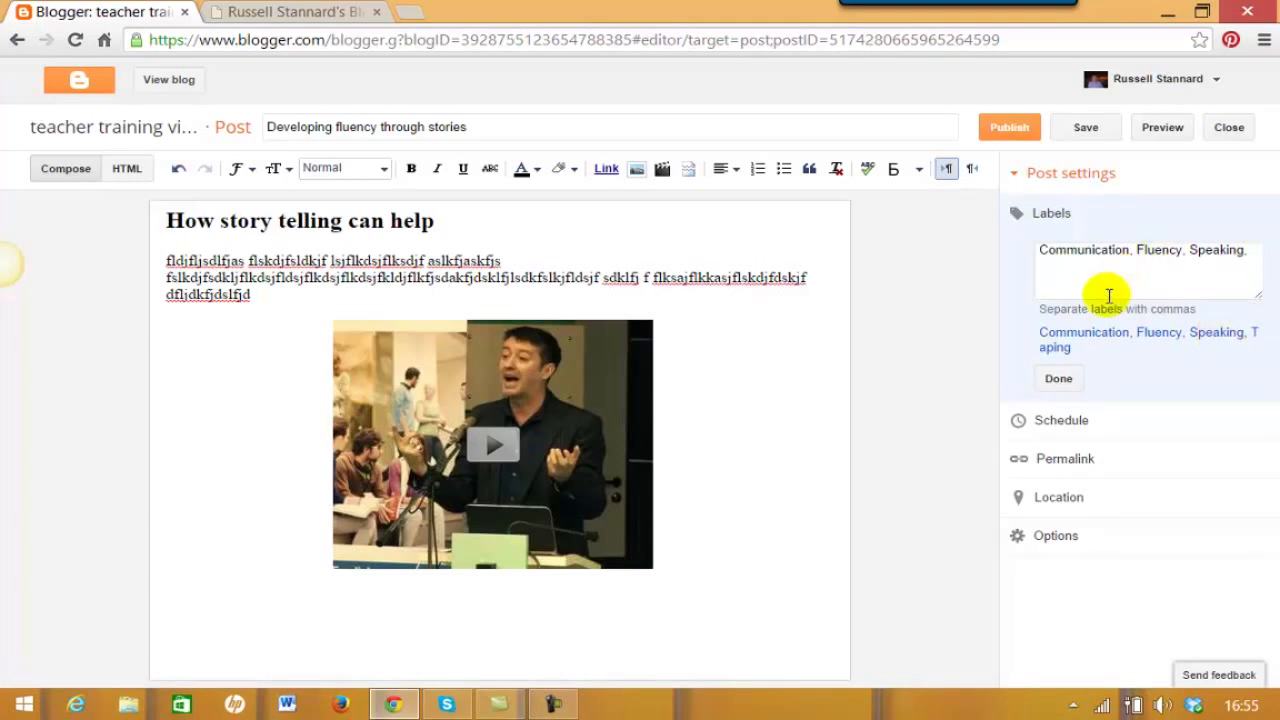
click(1096, 268)
click(1237, 248)
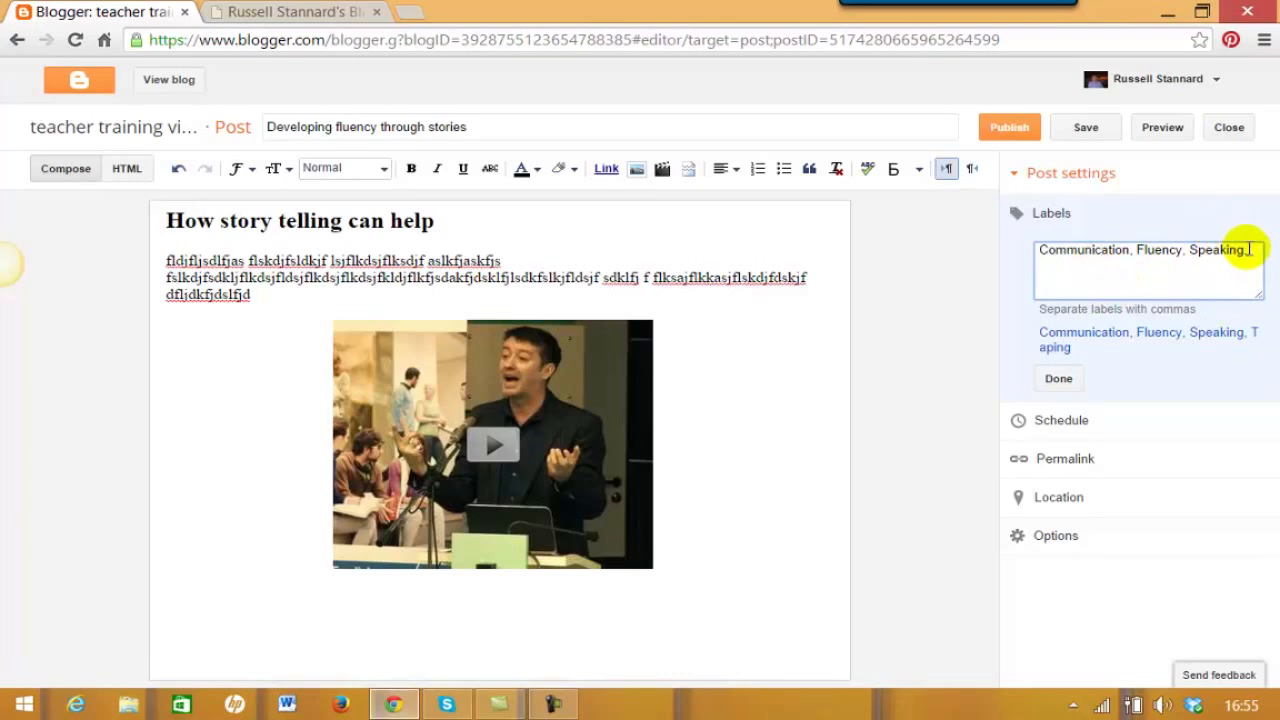
text(ICT tools,)
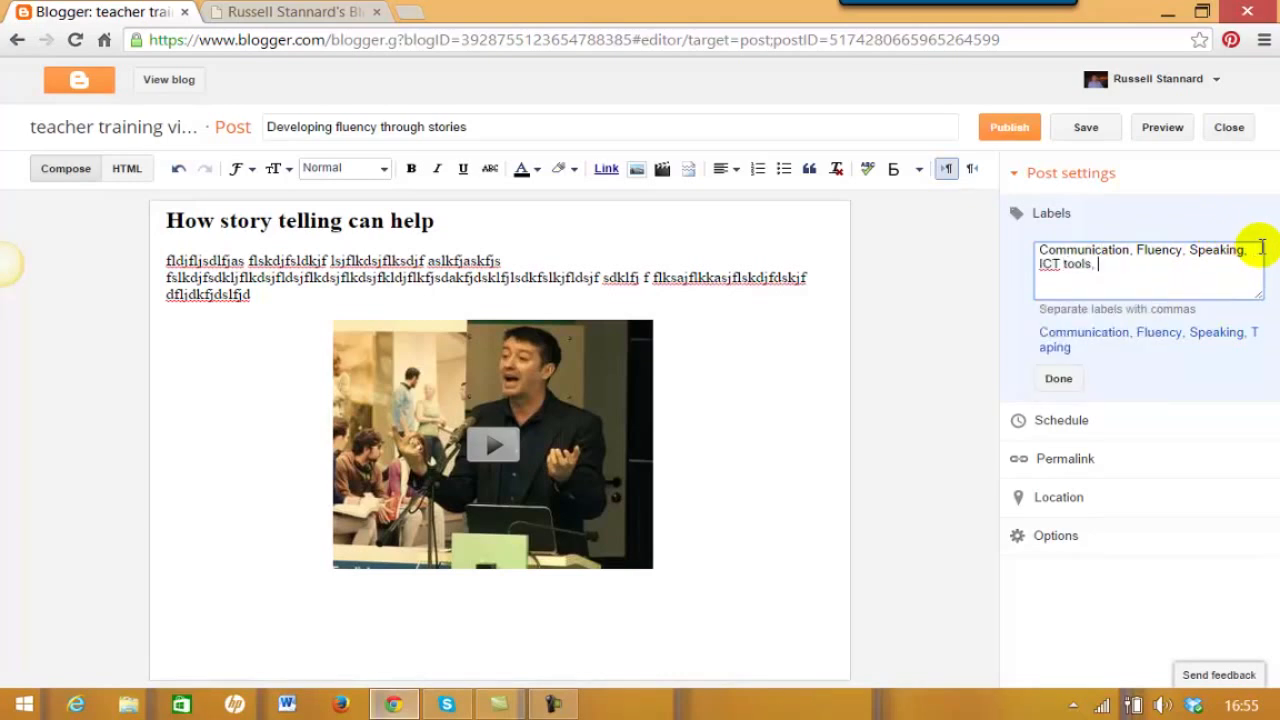
text(ocaroo)
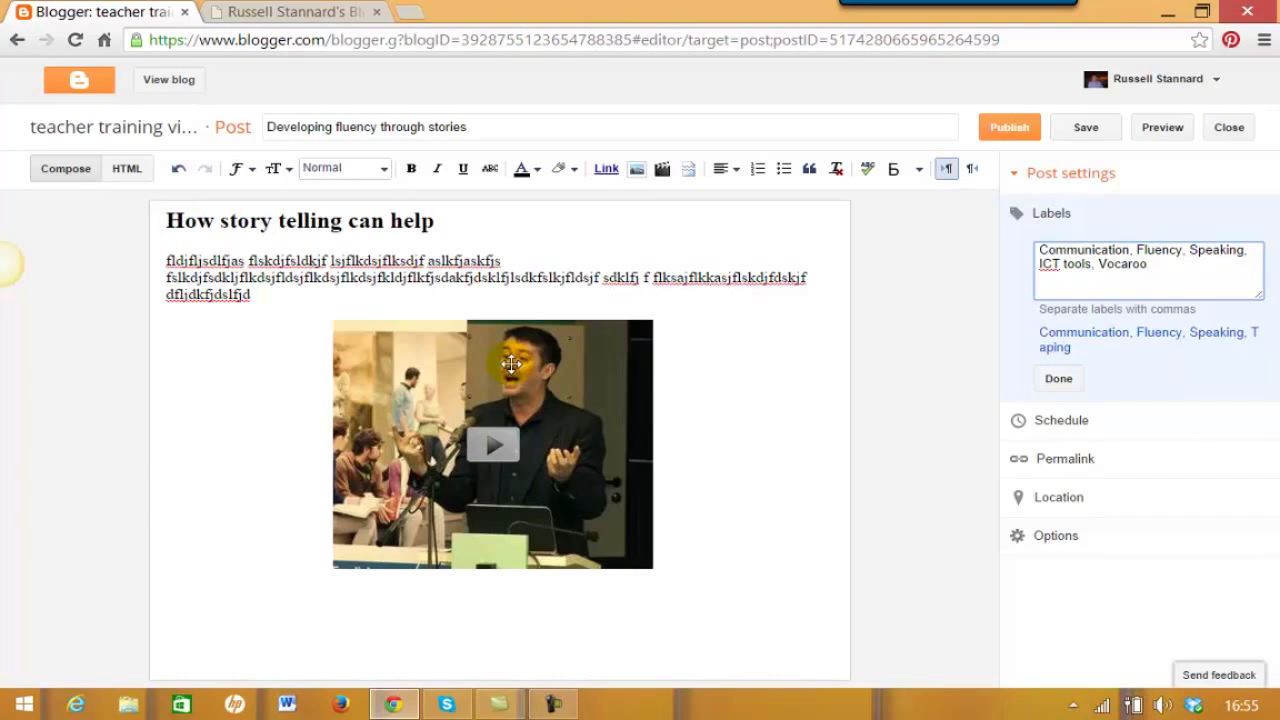
- Publish 'Developing fluency through stories' and view the live blog in a new tab
click(1011, 128)
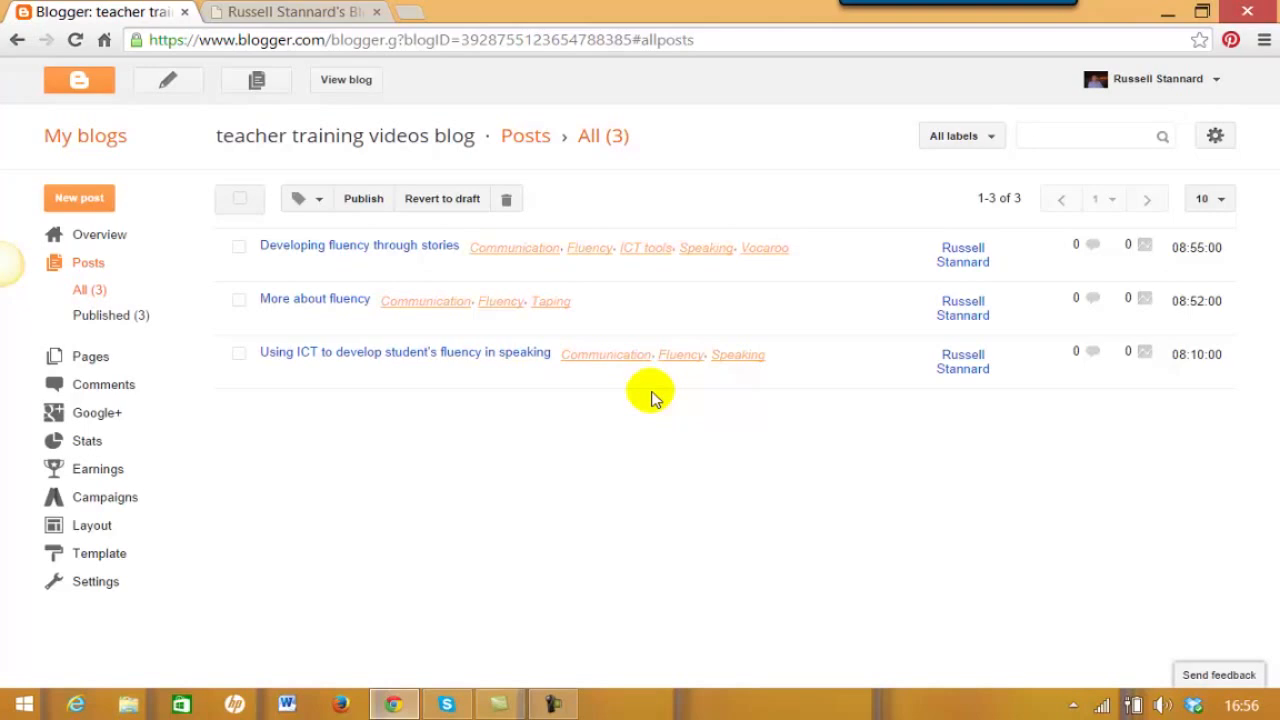
click(346, 80)
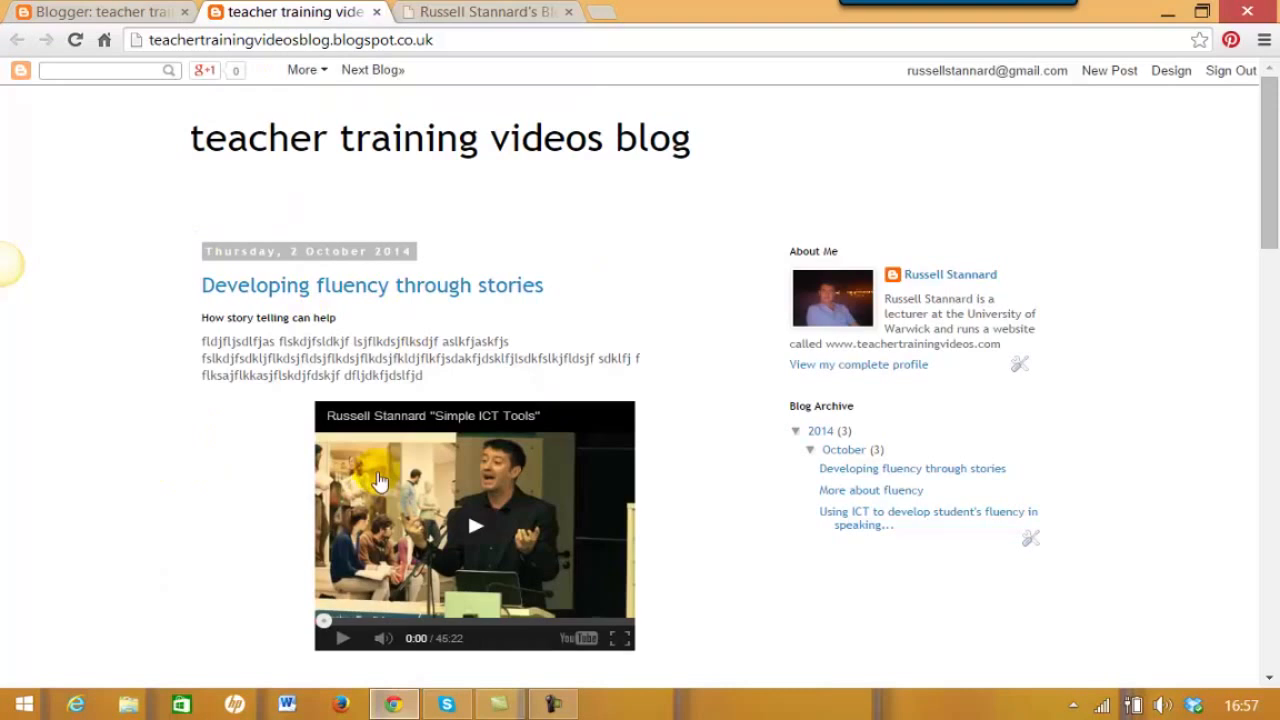
drag(1262, 194, 1268, 335)
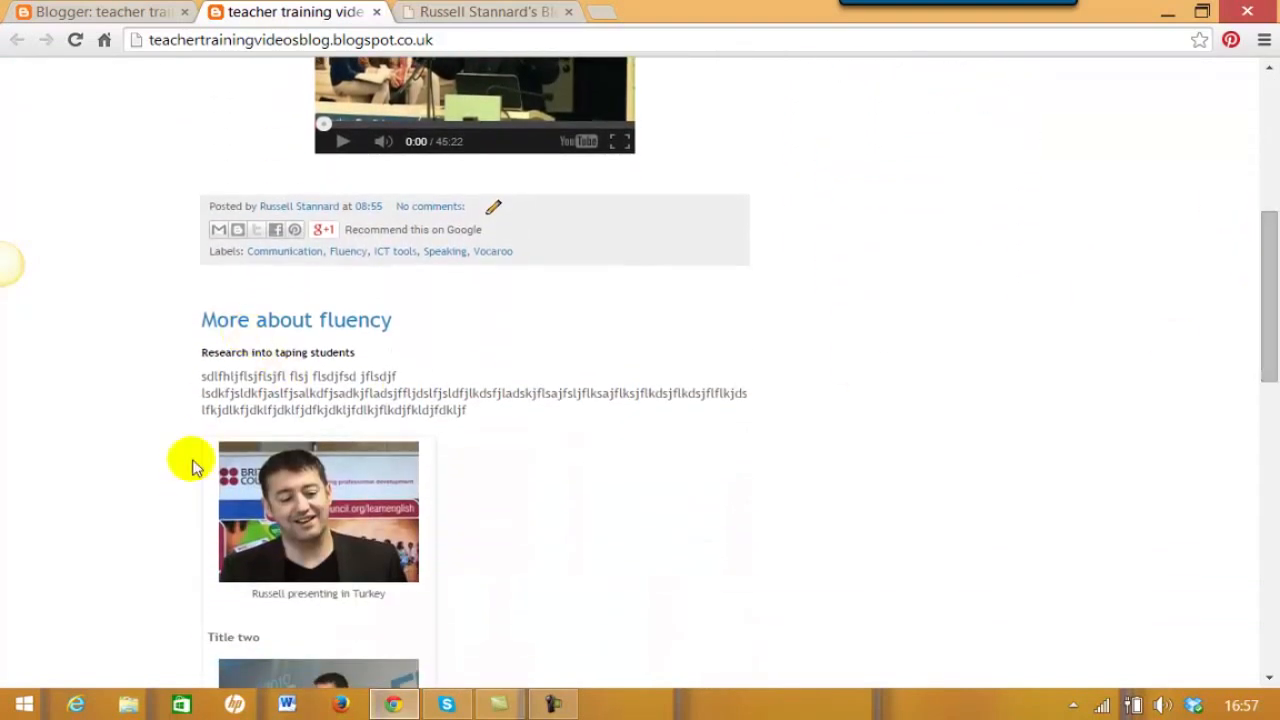
drag(1268, 286, 1271, 571)
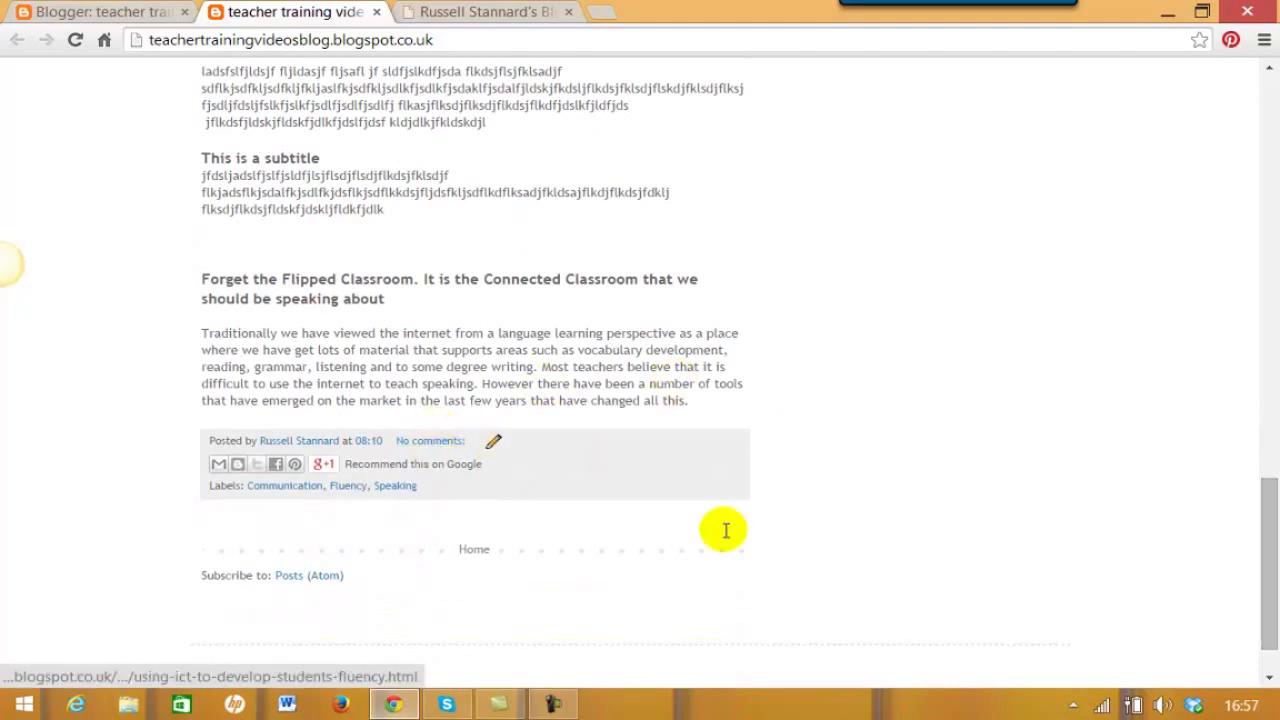
drag(1274, 523, 1249, 120)
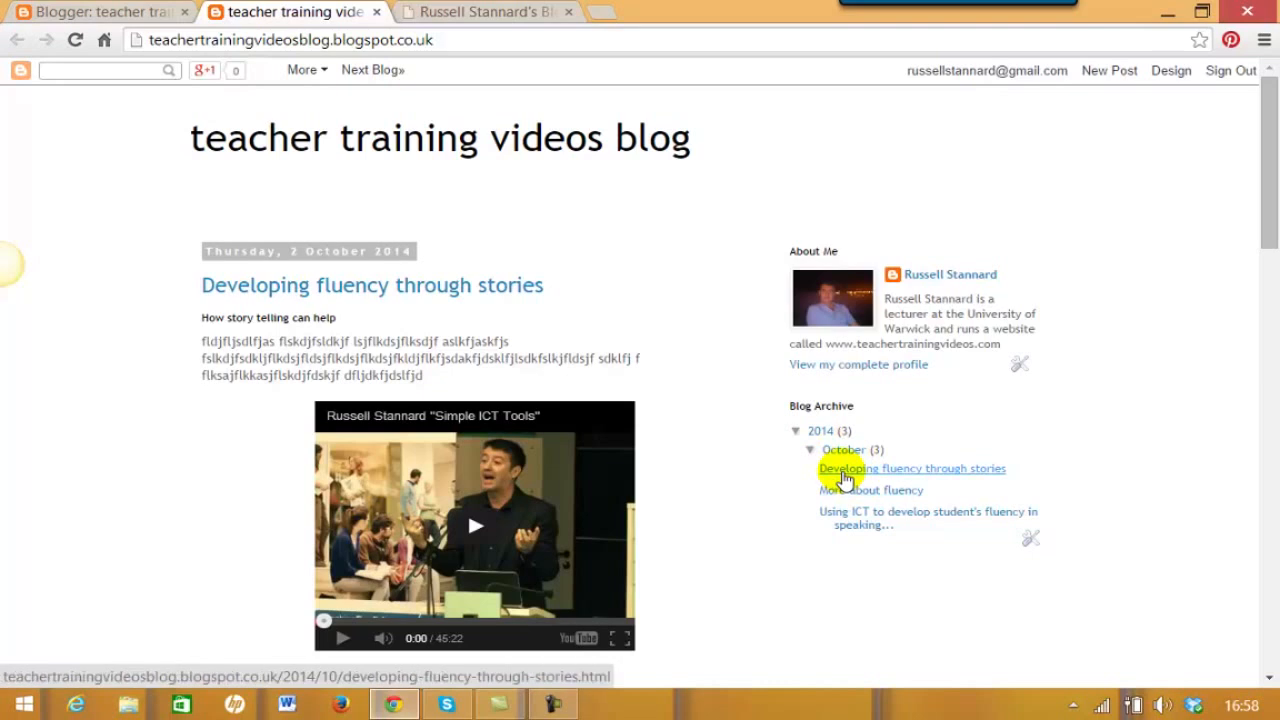
- Go through the Blog Archive to the 'More about fluency' post and scroll through it
click(851, 522)
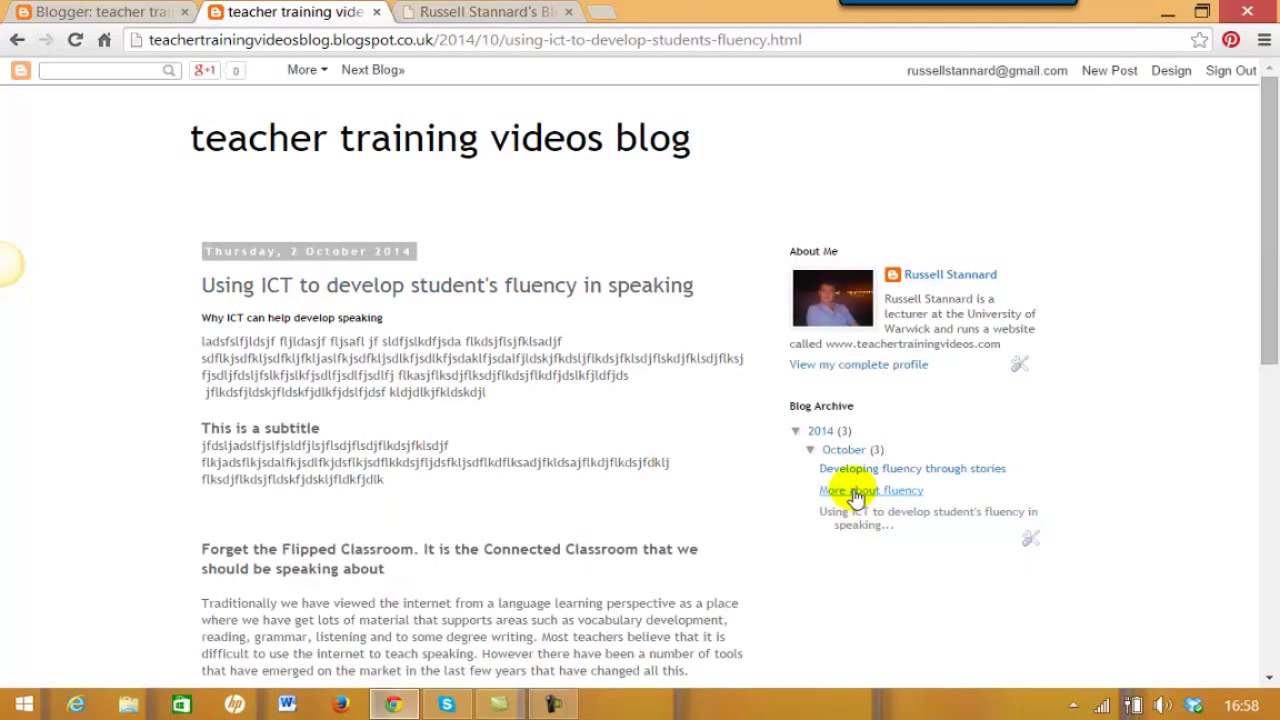
click(855, 492)
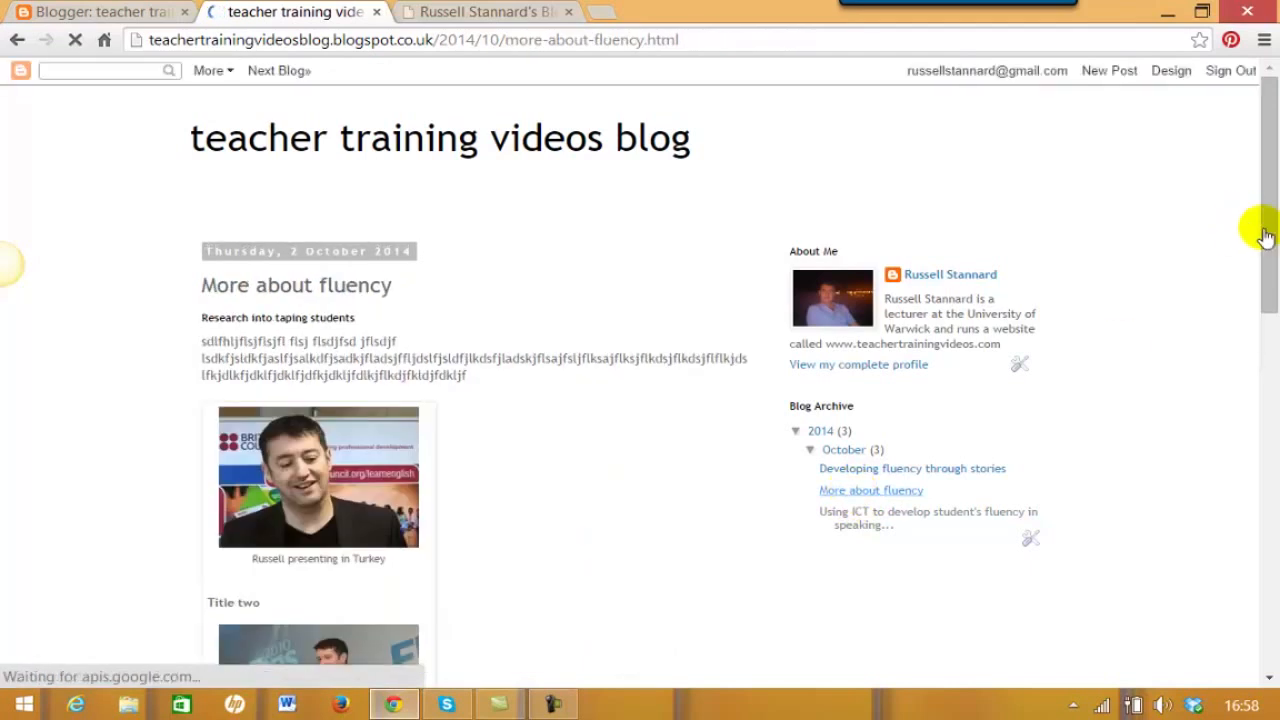
scroll(1268, 243, down, 1)
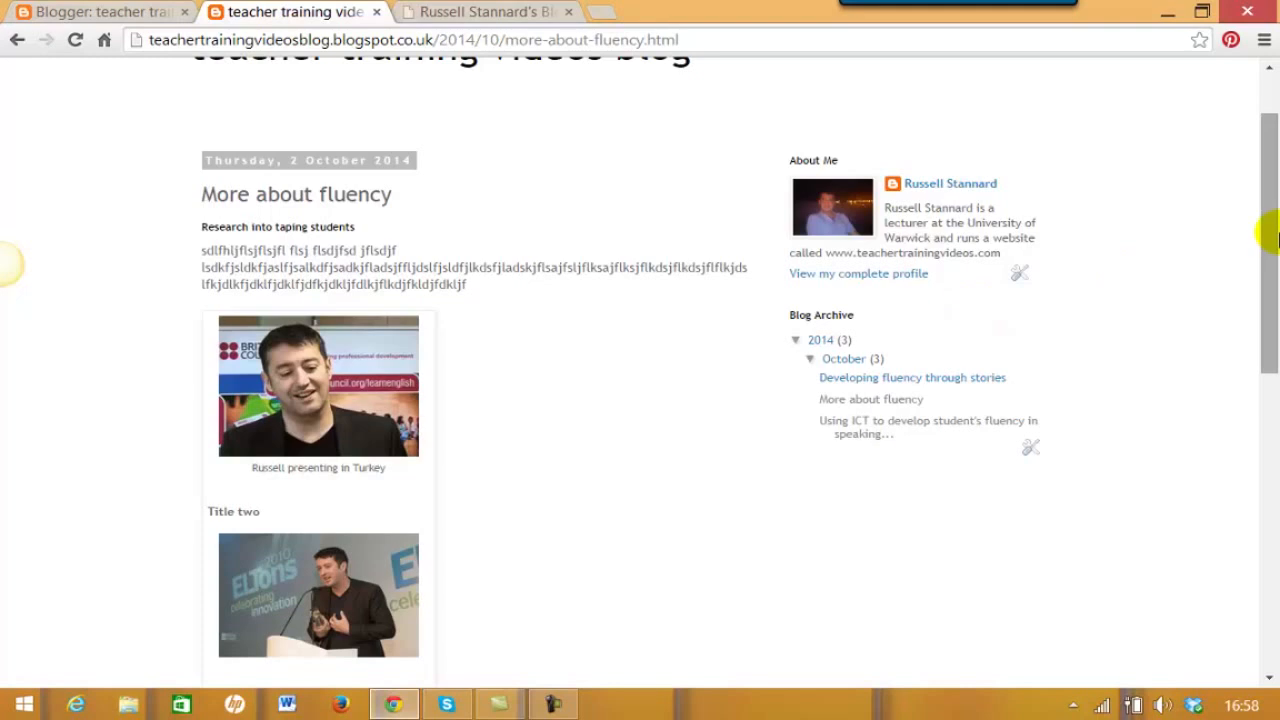
scroll(1262, 180, up, 1)
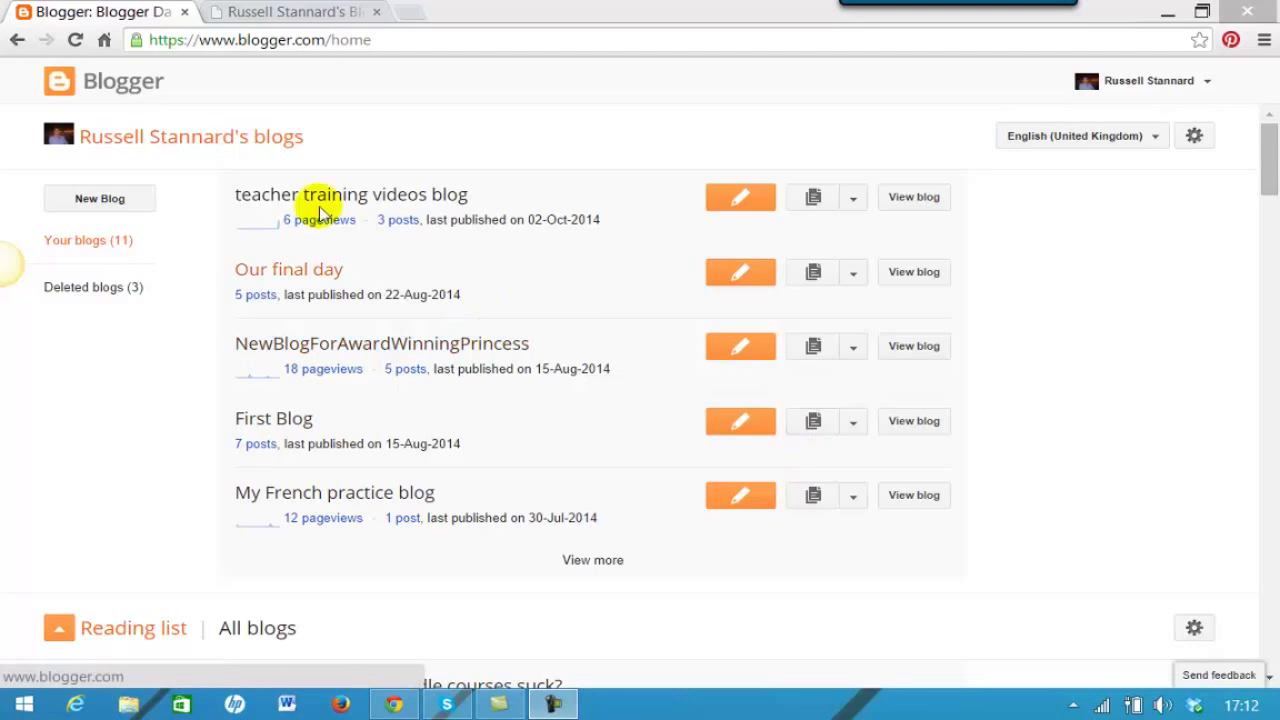
- Open the Layout page of the teacher training videos blog from its dashboard dropdown
click(852, 205)
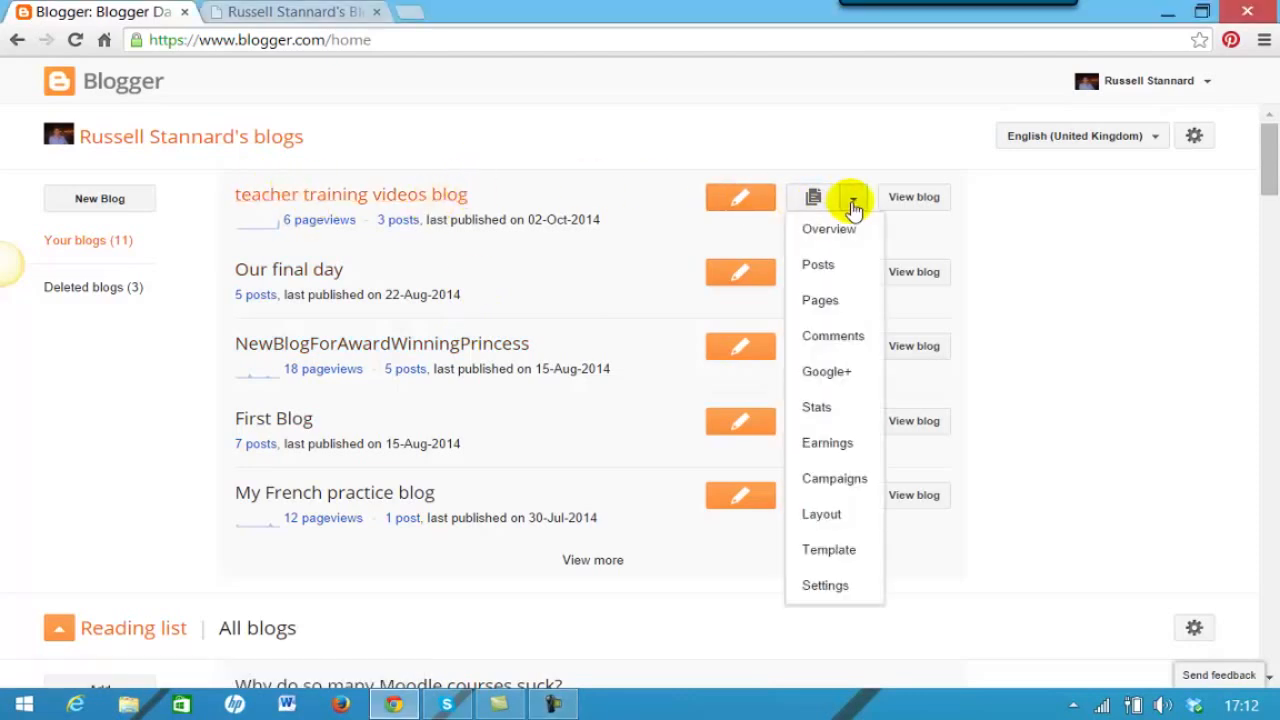
click(813, 520)
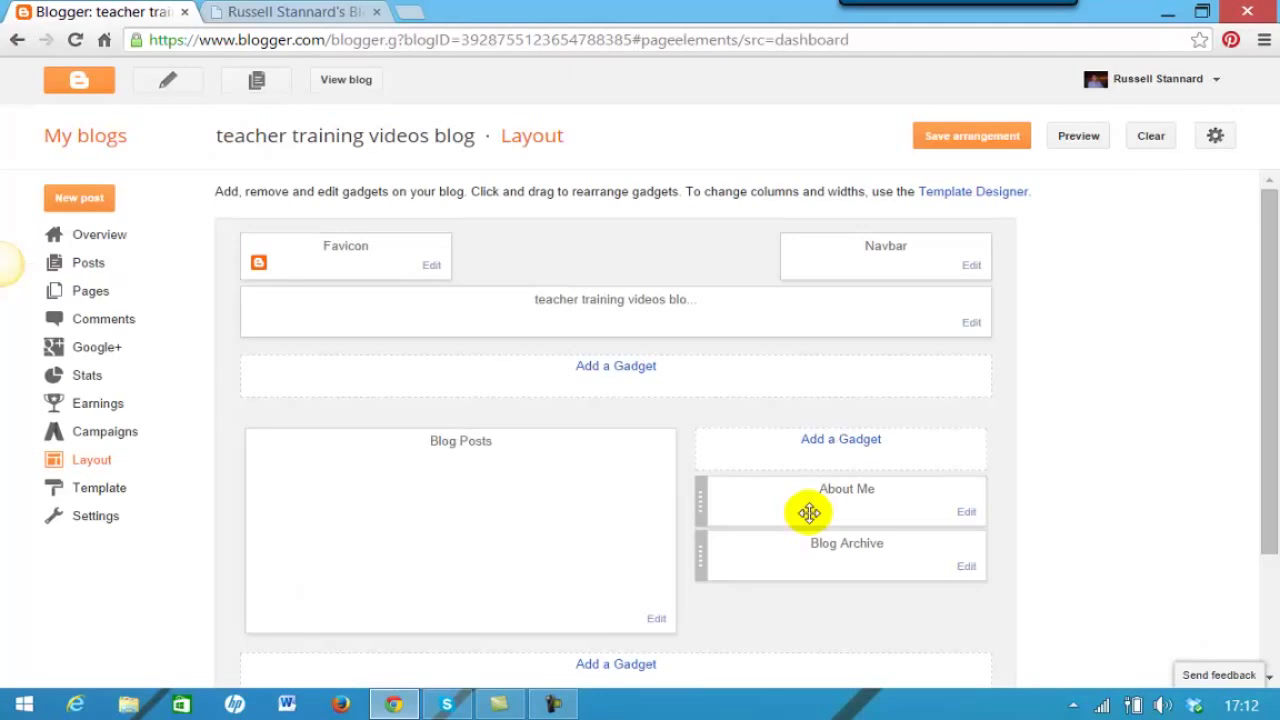
drag(1266, 423, 1268, 492)
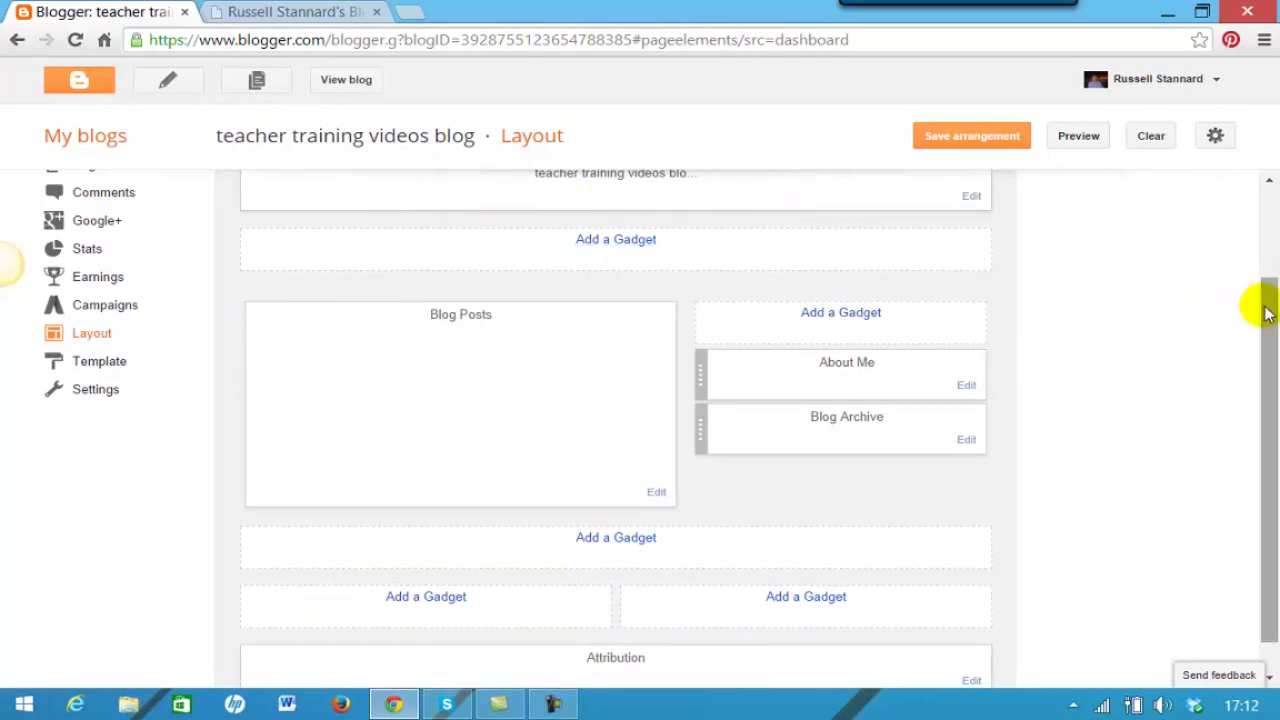
drag(1266, 306, 1266, 286)
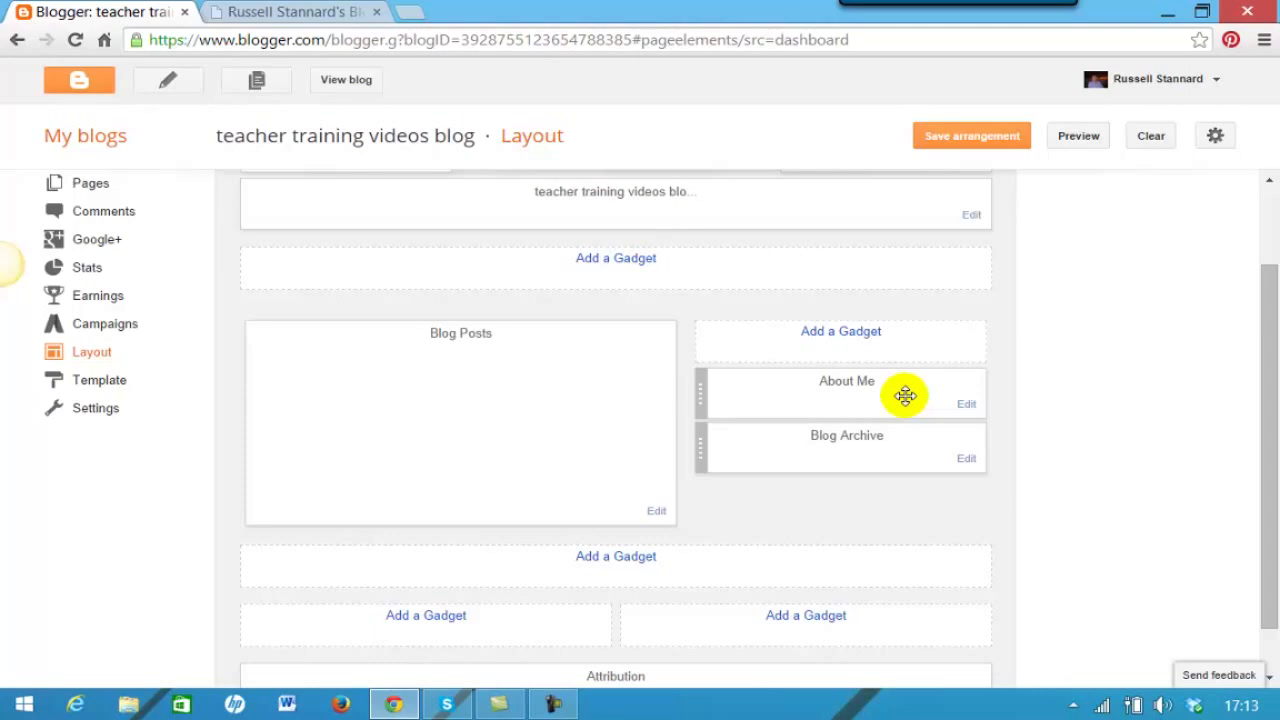
- Delete the About Me gadget from the sidebar and confirm its removal
click(967, 410)
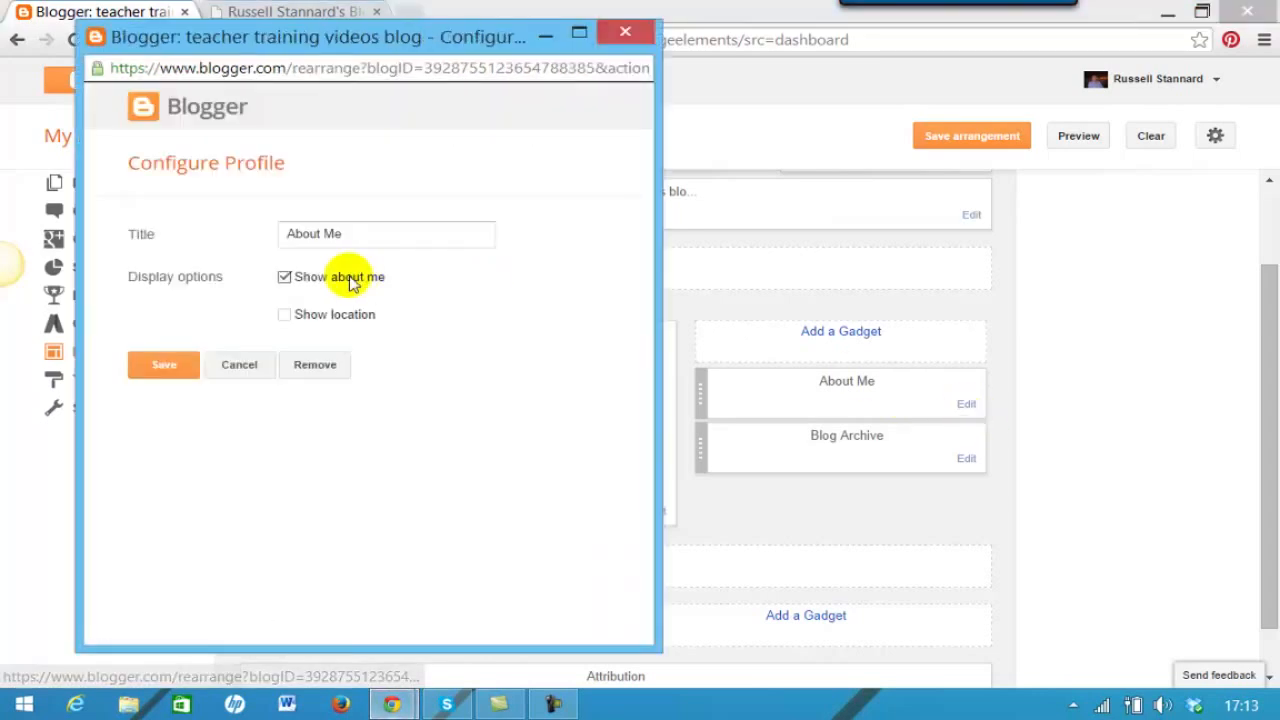
click(312, 368)
click(423, 211)
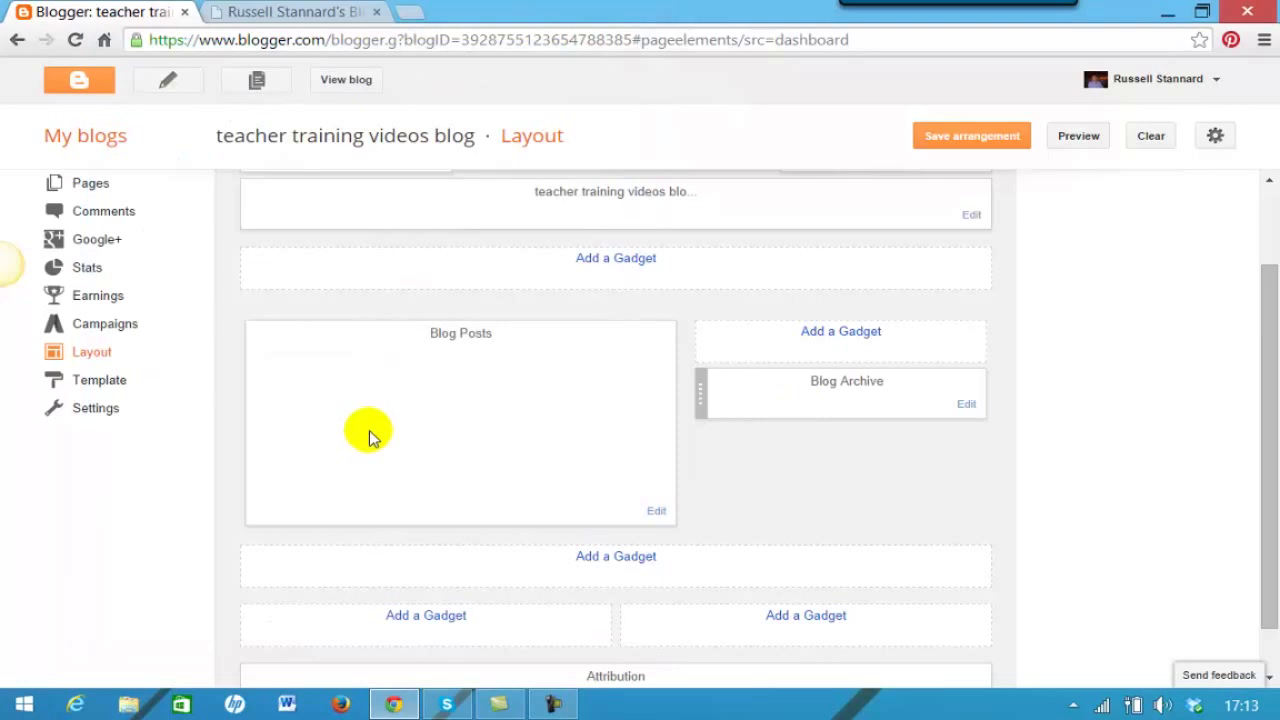
- Add a Labels gadget with 'Show number of posts per label' ticked, then save the arrangement
click(863, 340)
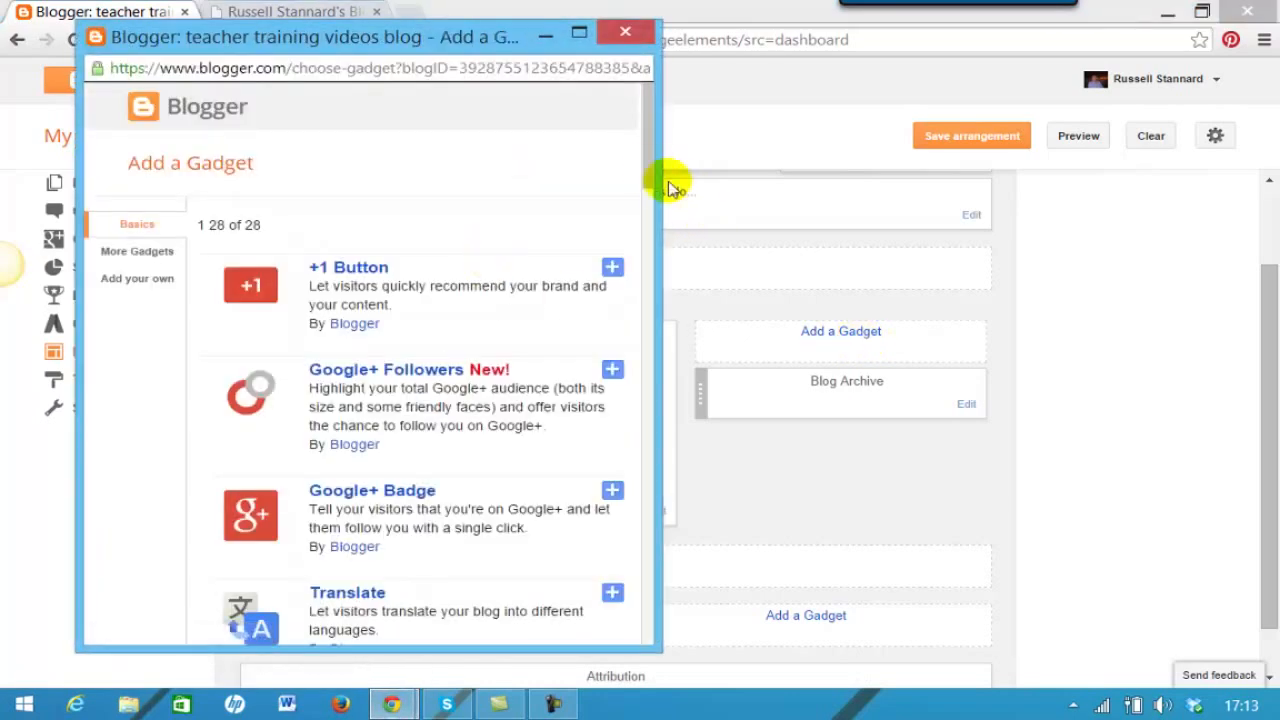
drag(648, 170, 639, 543)
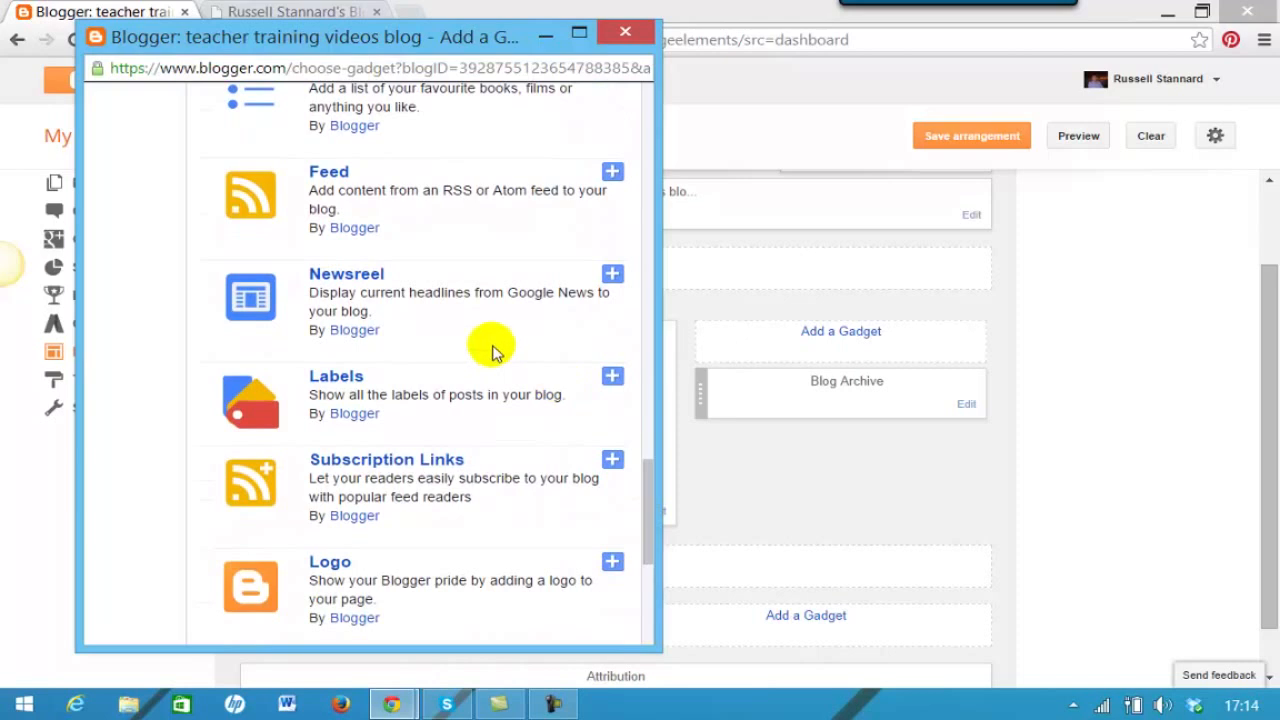
click(330, 380)
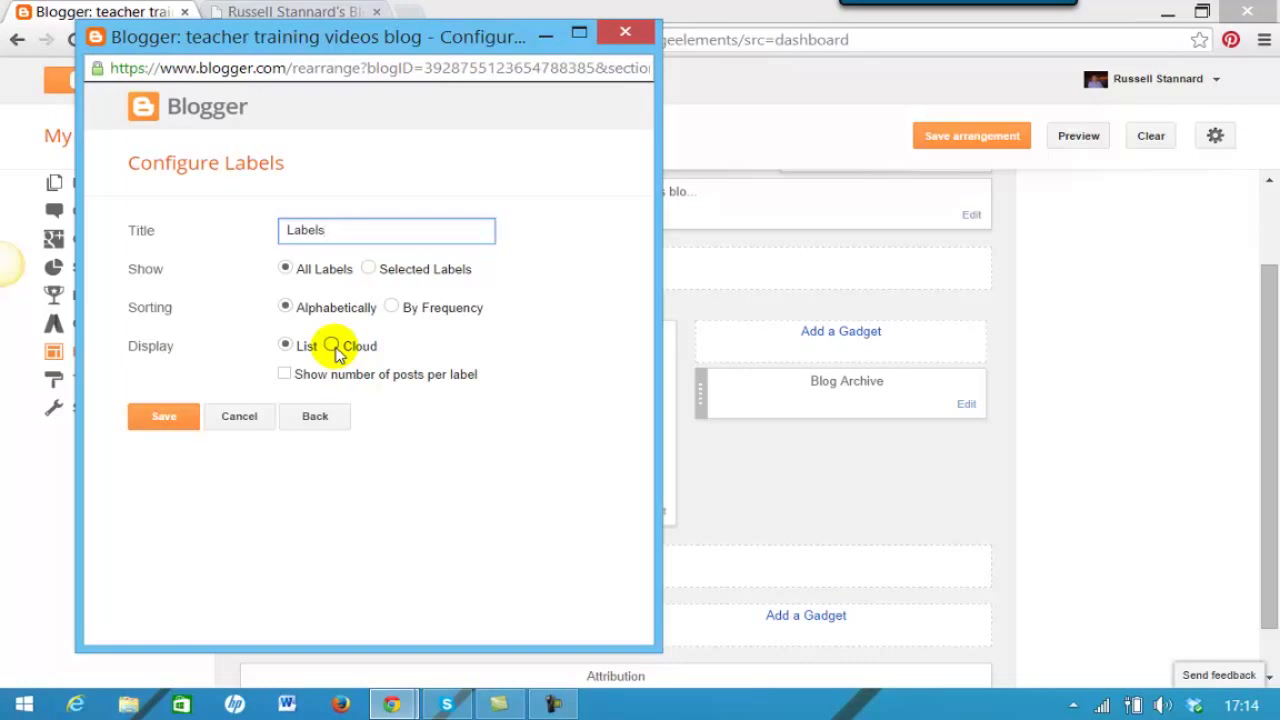
click(285, 374)
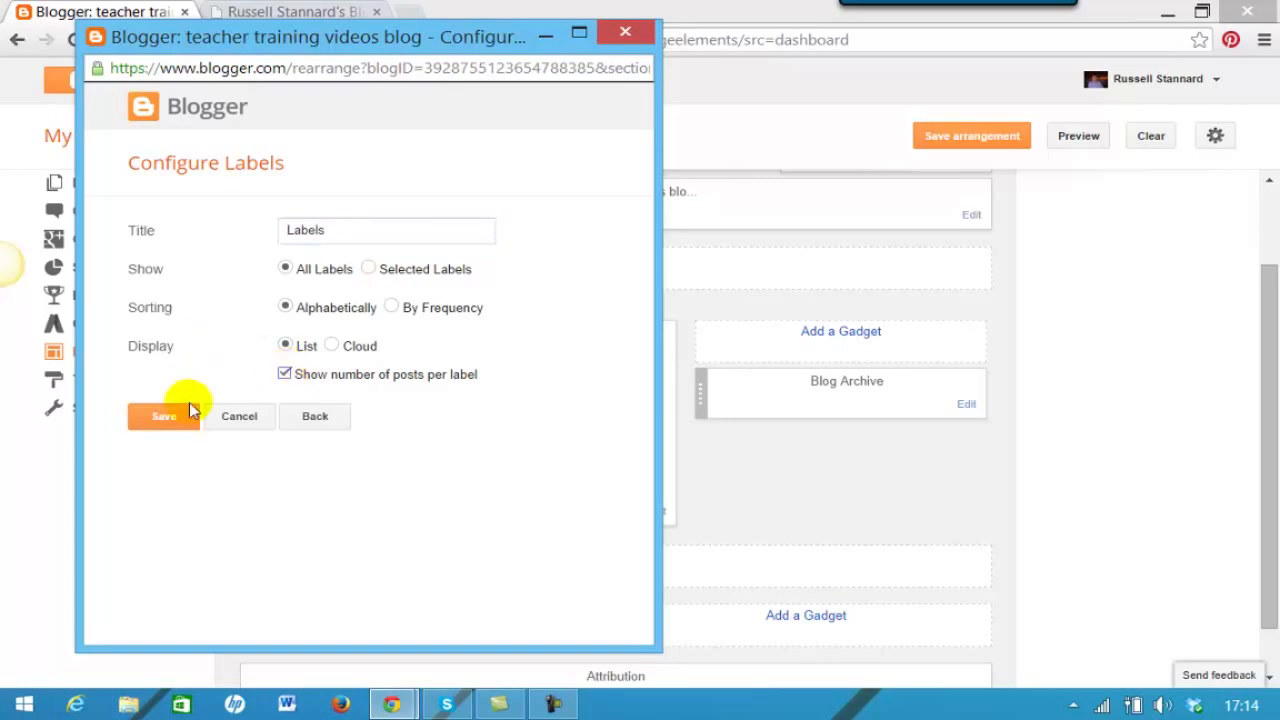
click(157, 421)
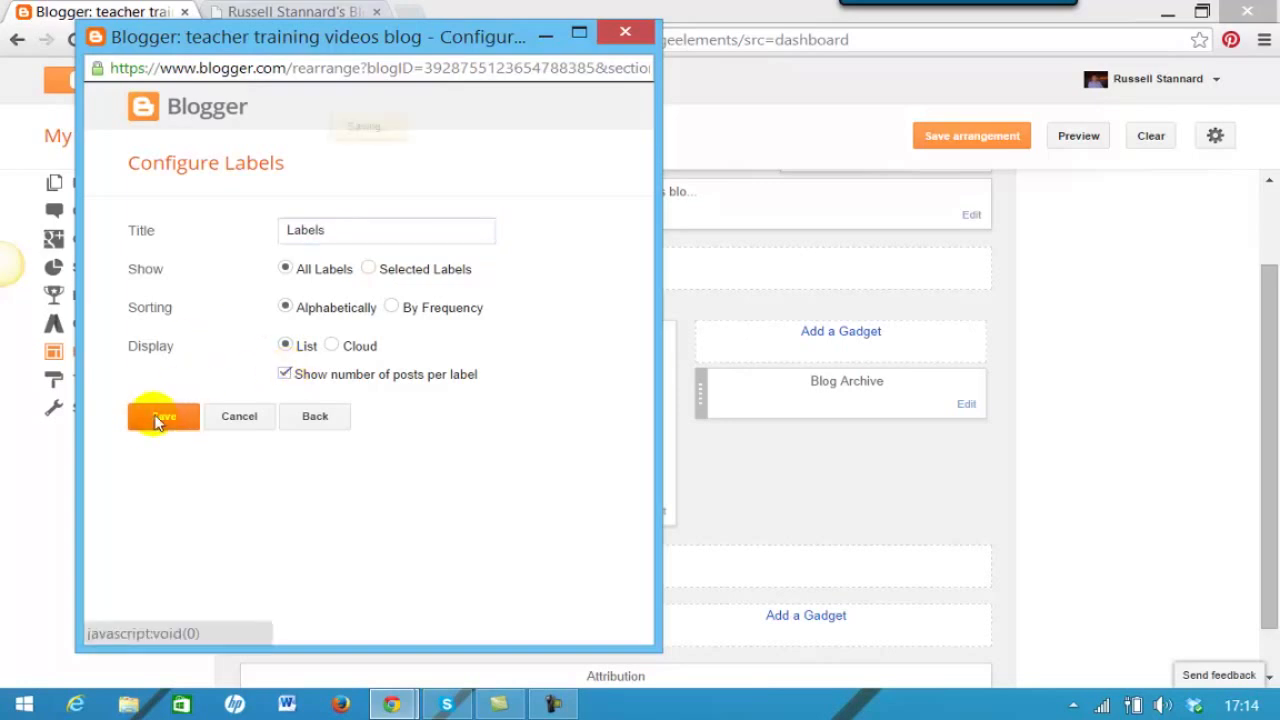
click(970, 138)
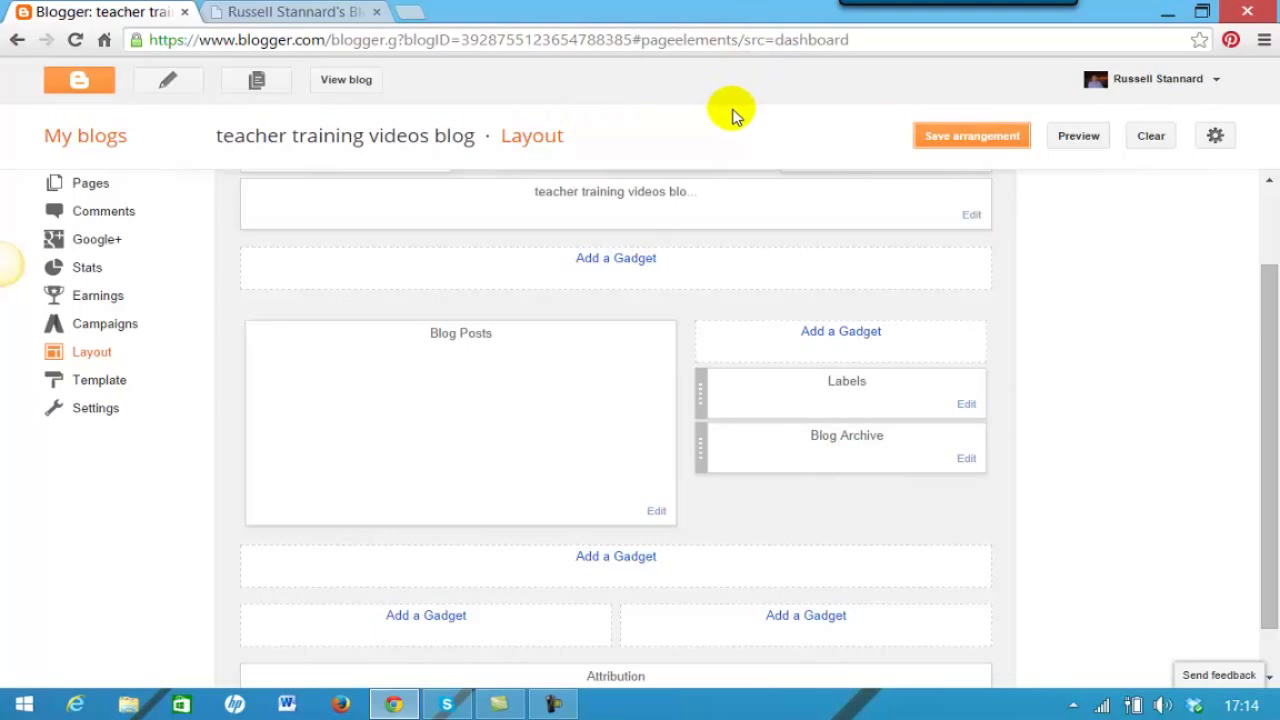
click(346, 82)
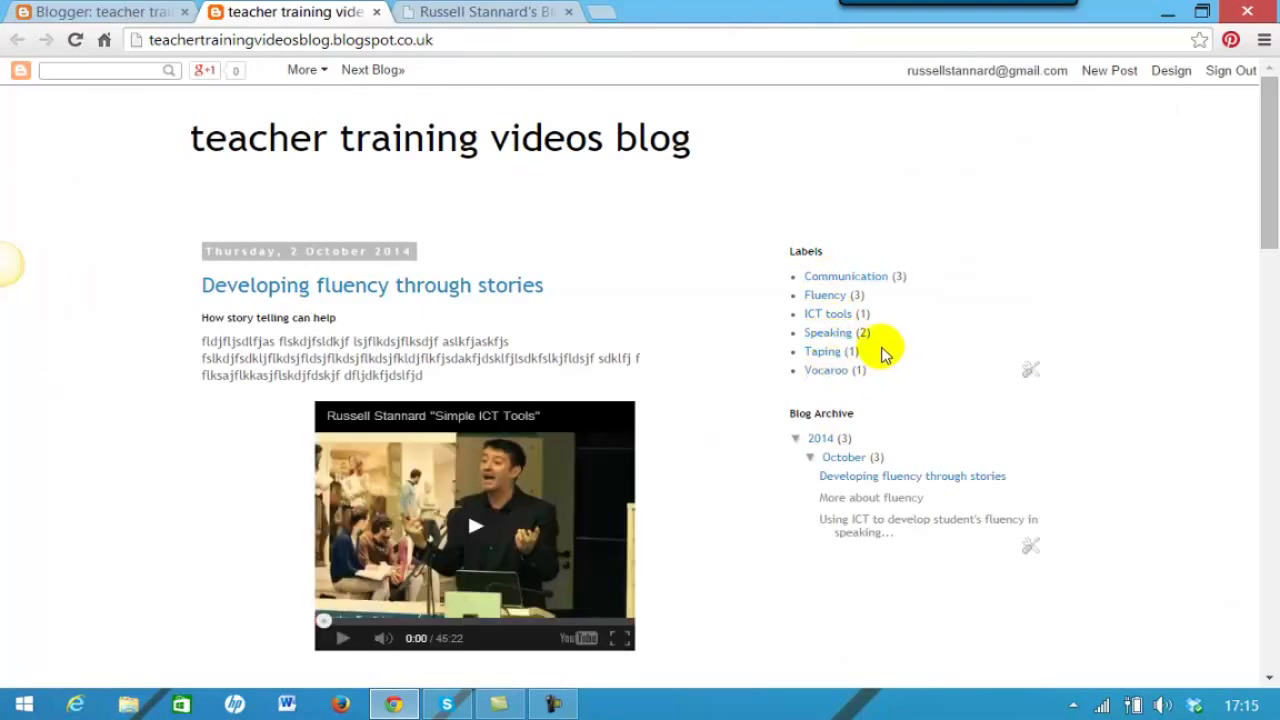
click(822, 298)
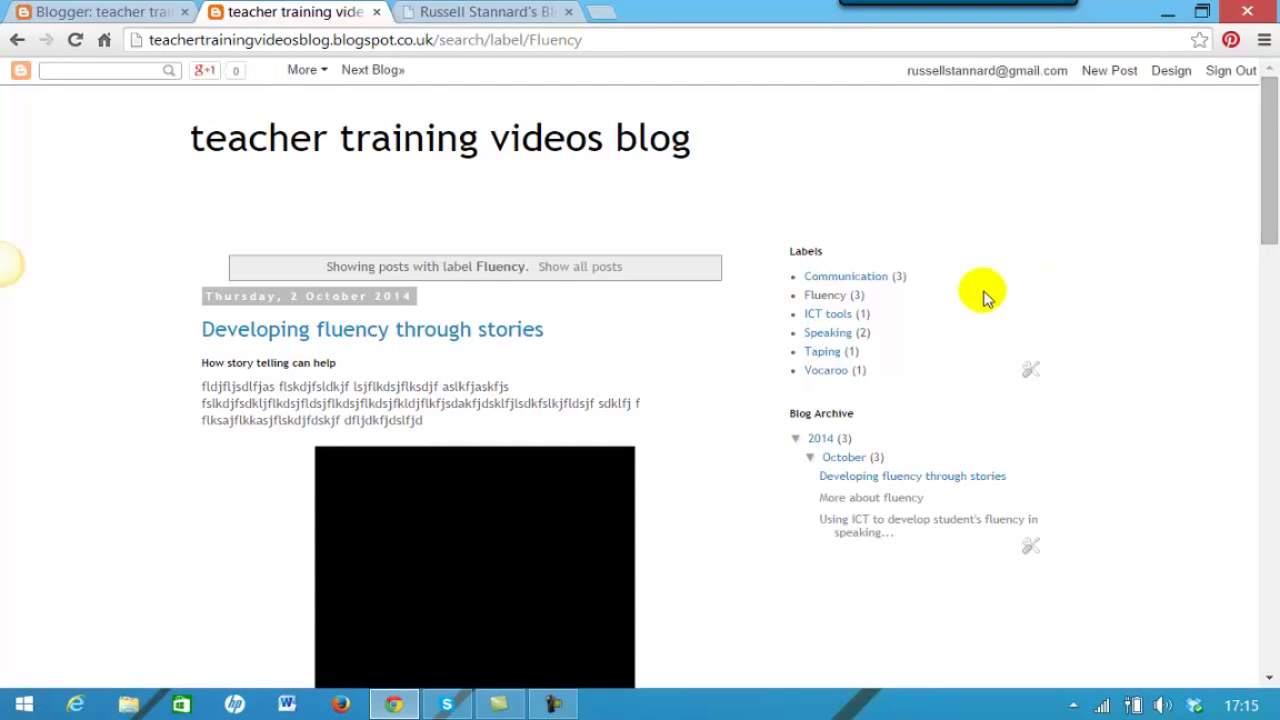
click(830, 372)
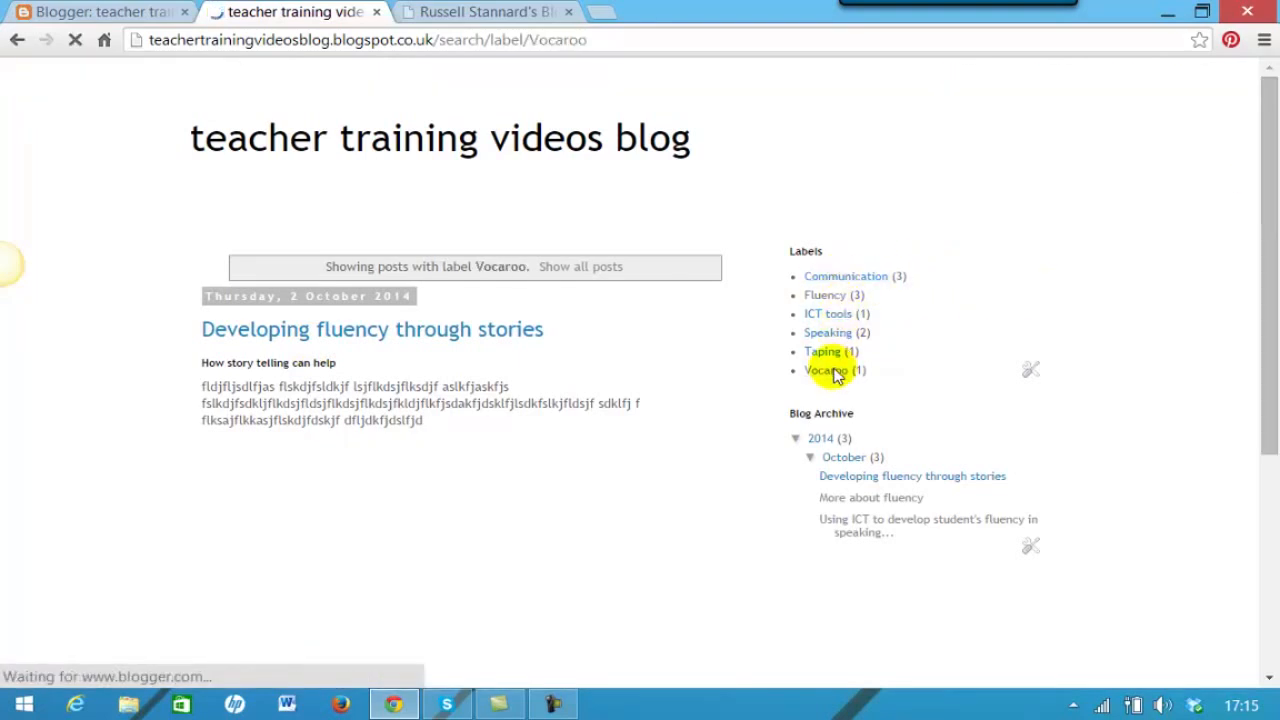
click(830, 315)
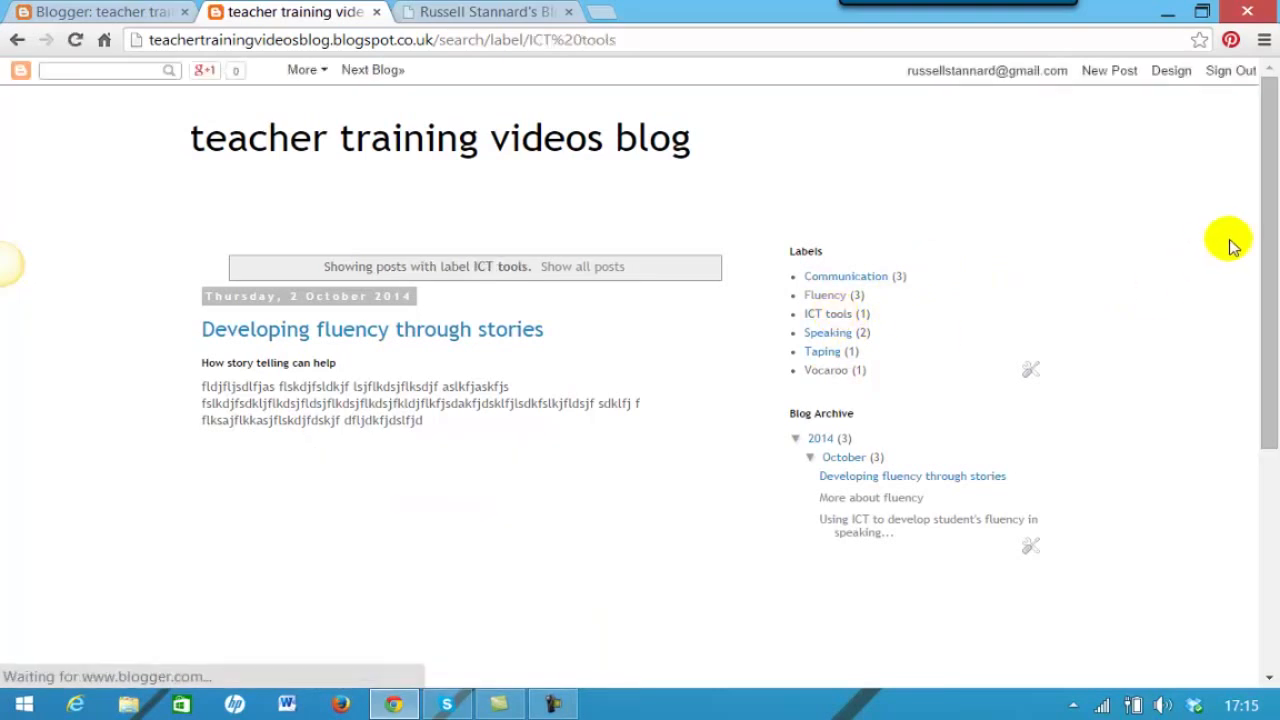
drag(1272, 212, 1268, 240)
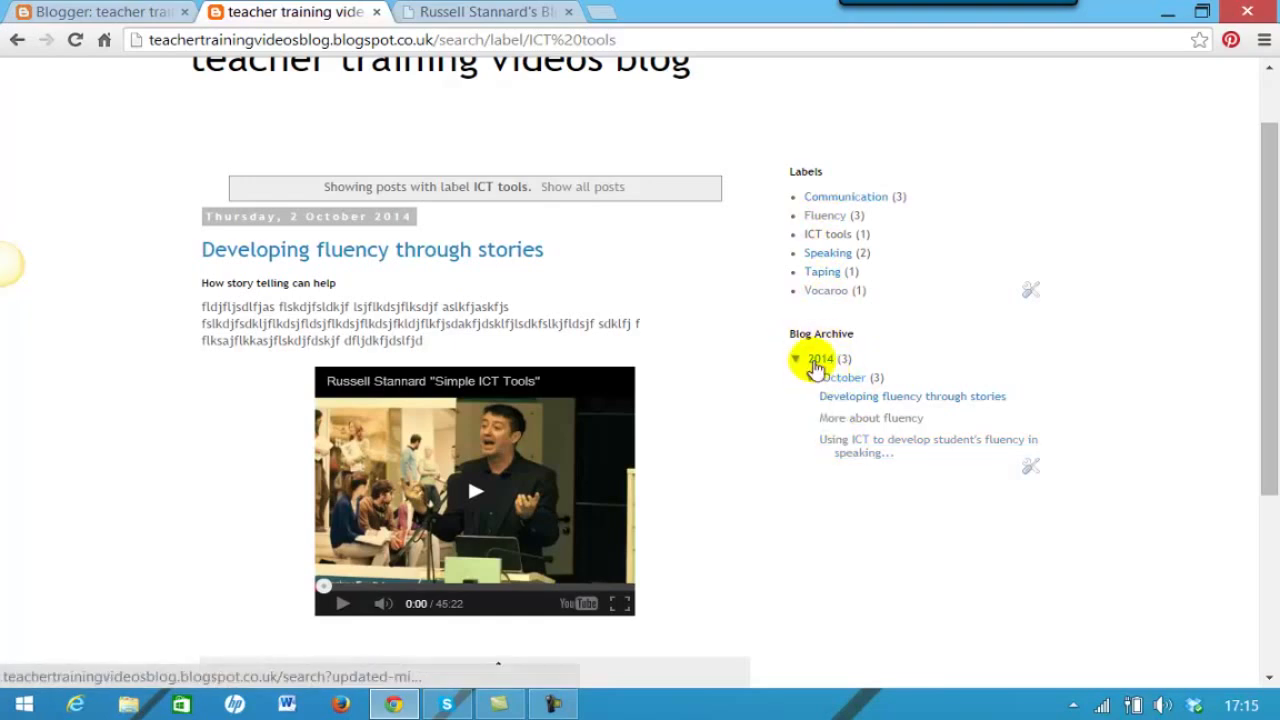
scroll(1024, 608, up, 1)
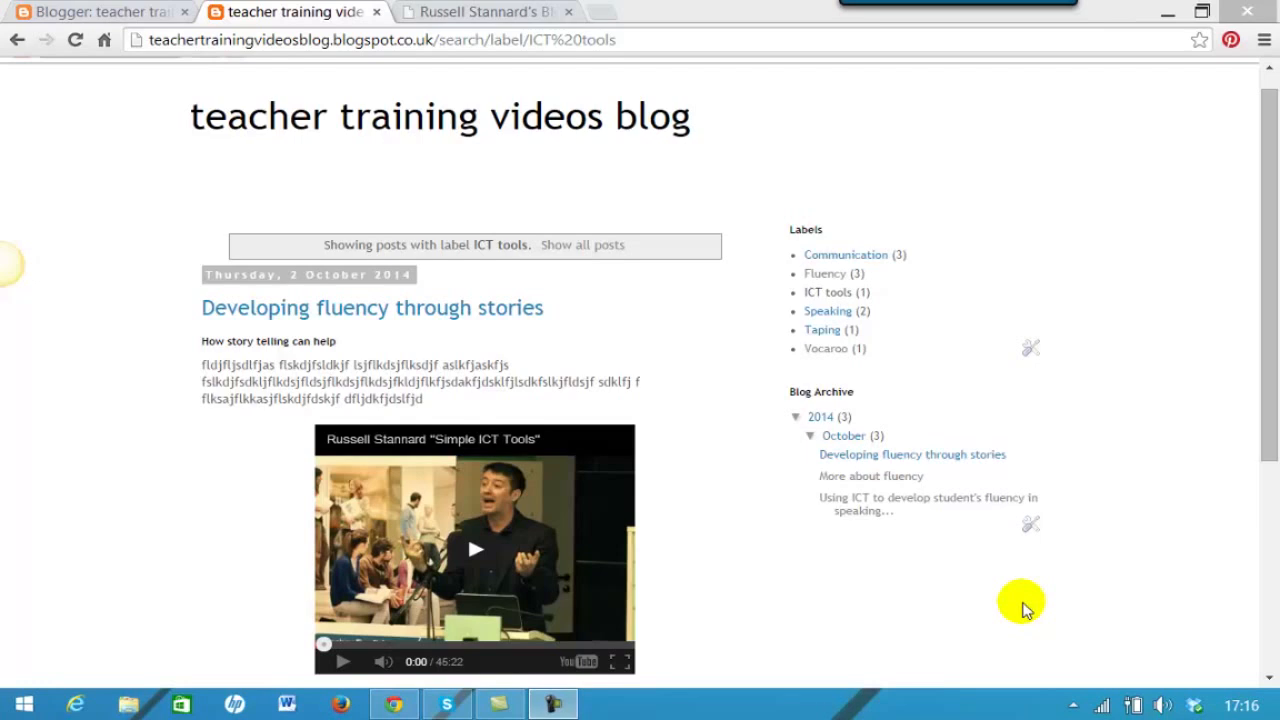
- Return to the Blogger Layout editor tab and bring the sidebar into view
click(113, 13)
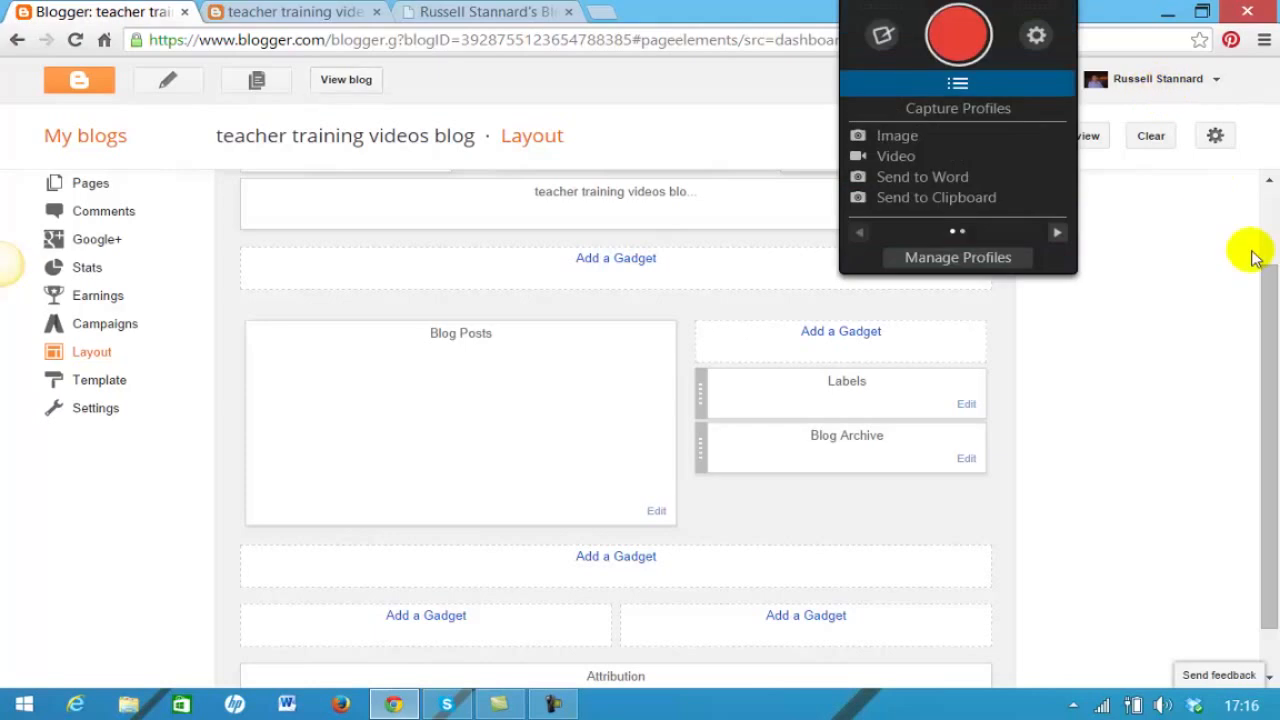
drag(1266, 271, 1273, 333)
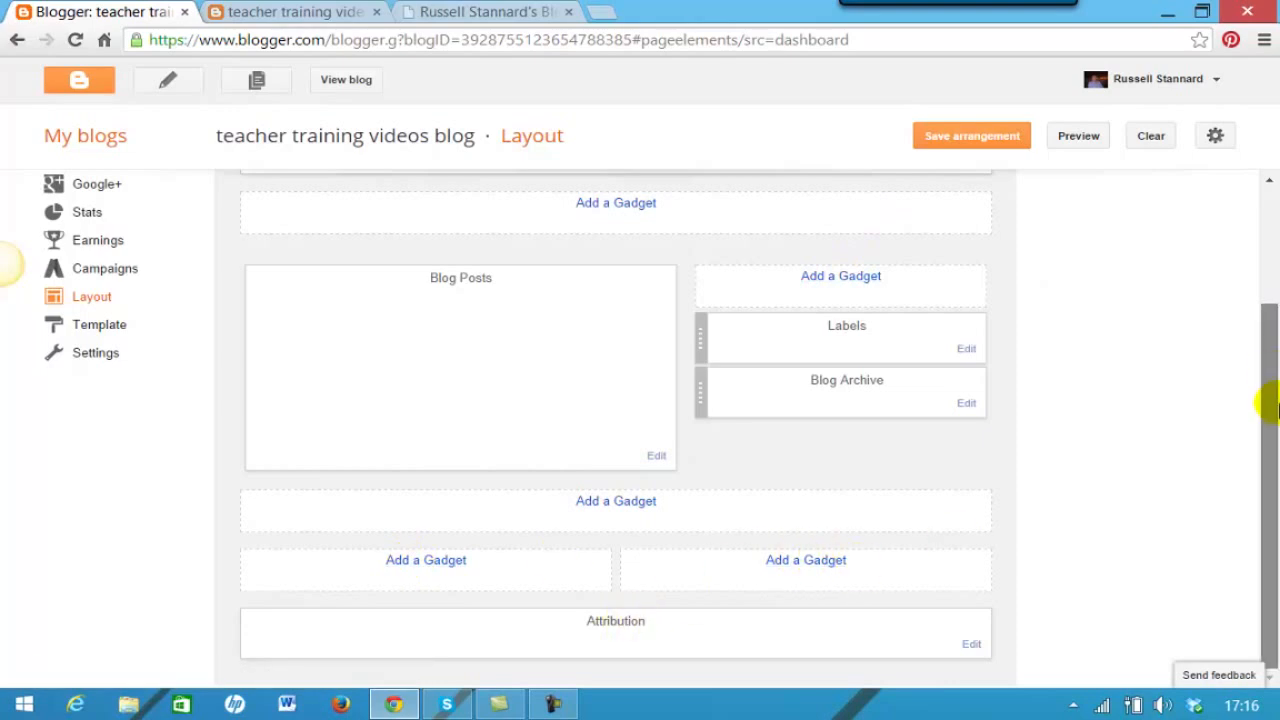
drag(1260, 346, 1262, 290)
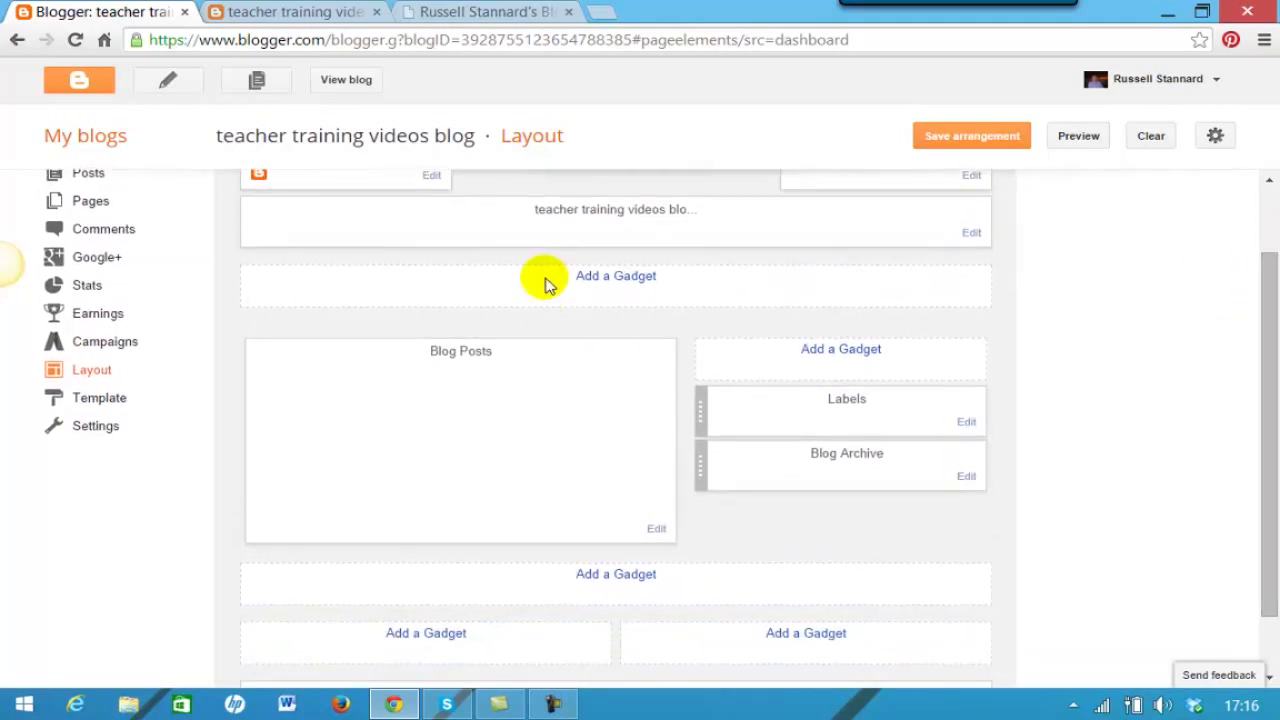
mouse_move(1262, 270)
mouse_down()
mouse_move(1268, 257)
mouse_move(1268, 279)
mouse_up()
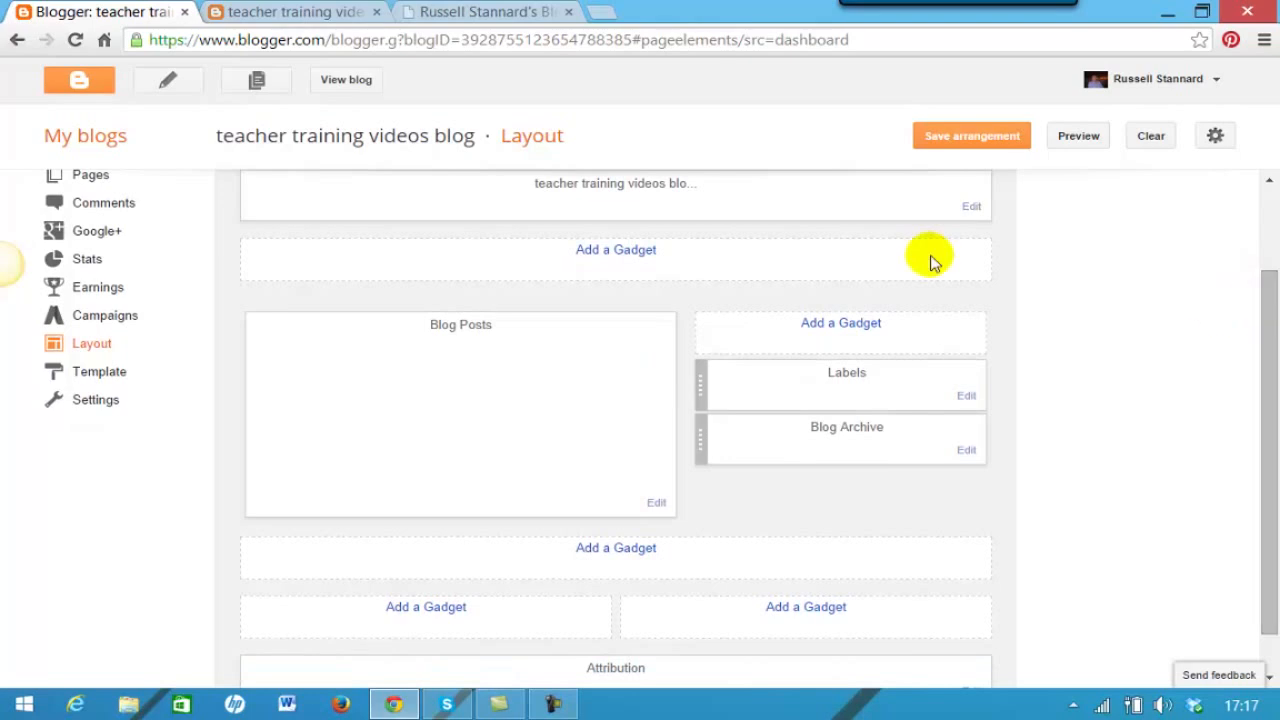
- Add a Blog's stats gadget showing Total Pageviews as a plain number
click(828, 323)
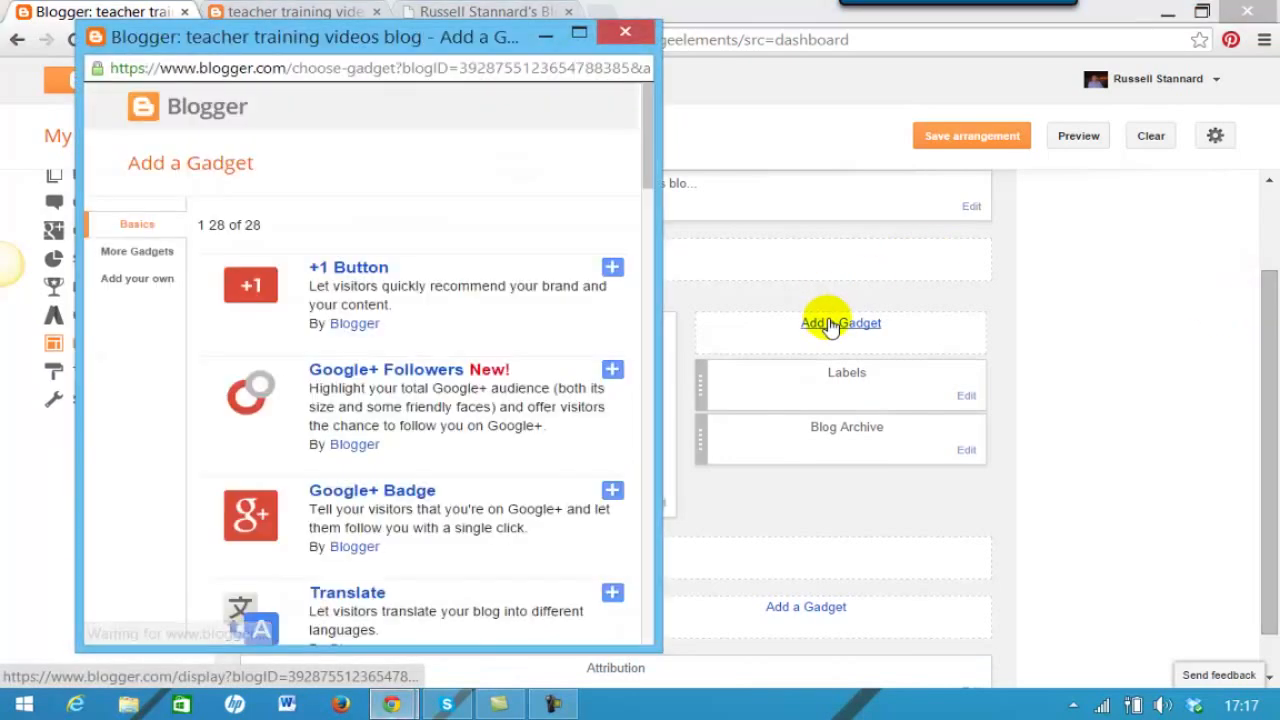
drag(651, 163, 618, 271)
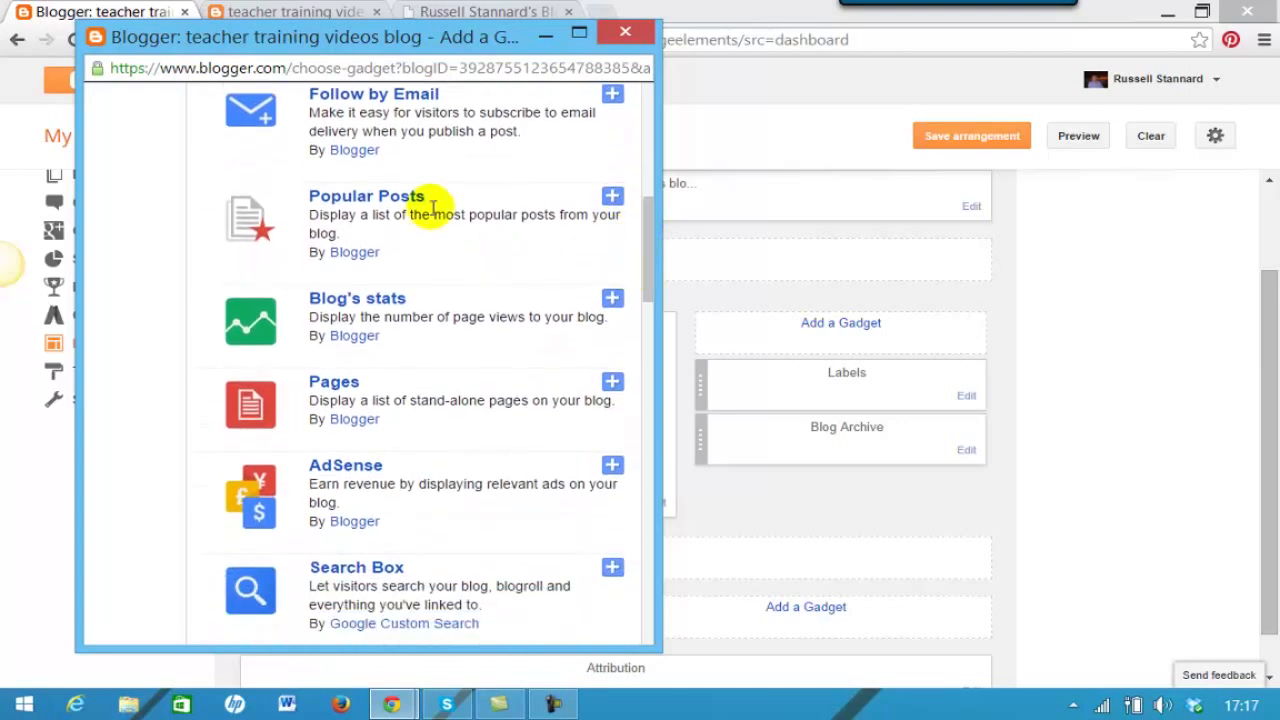
click(322, 297)
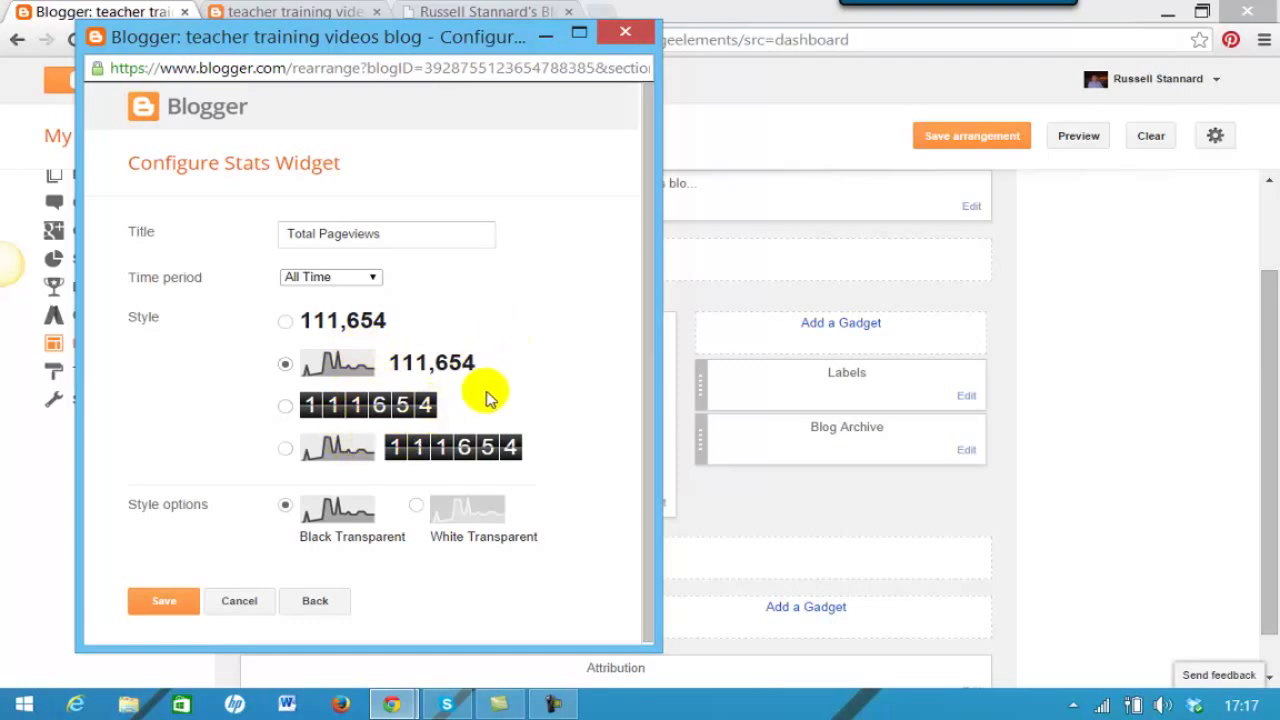
click(286, 322)
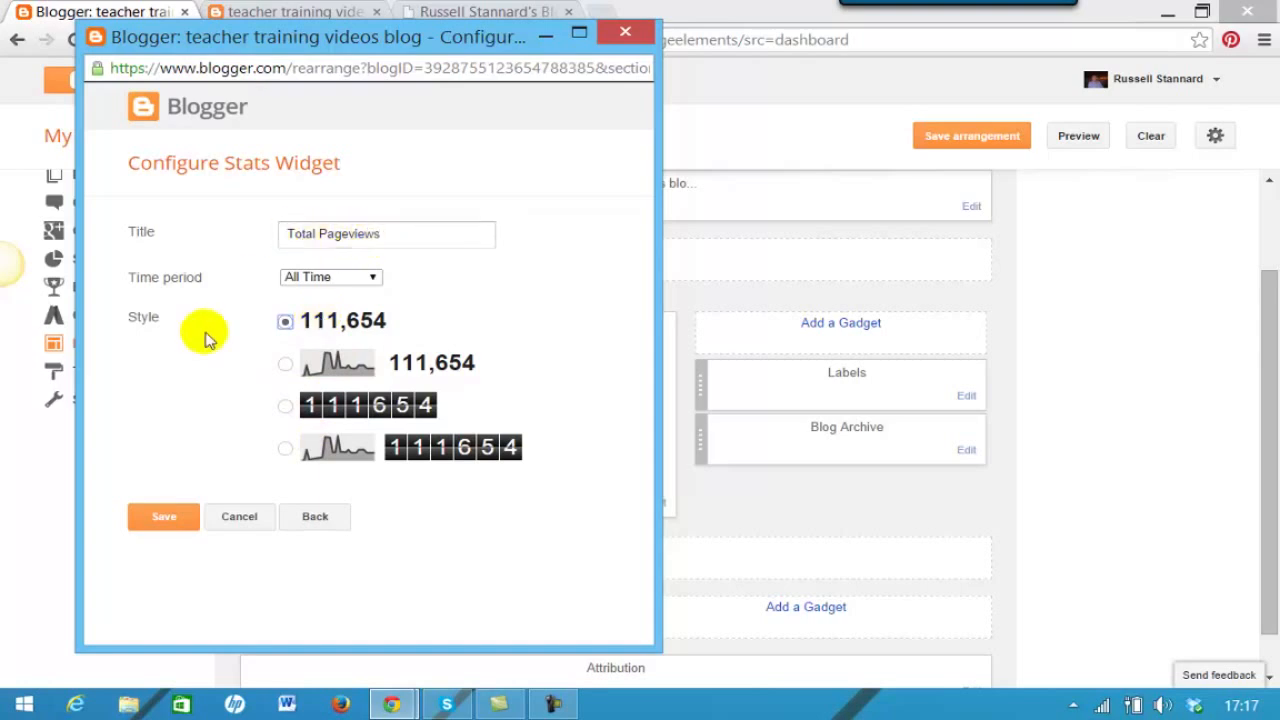
click(166, 518)
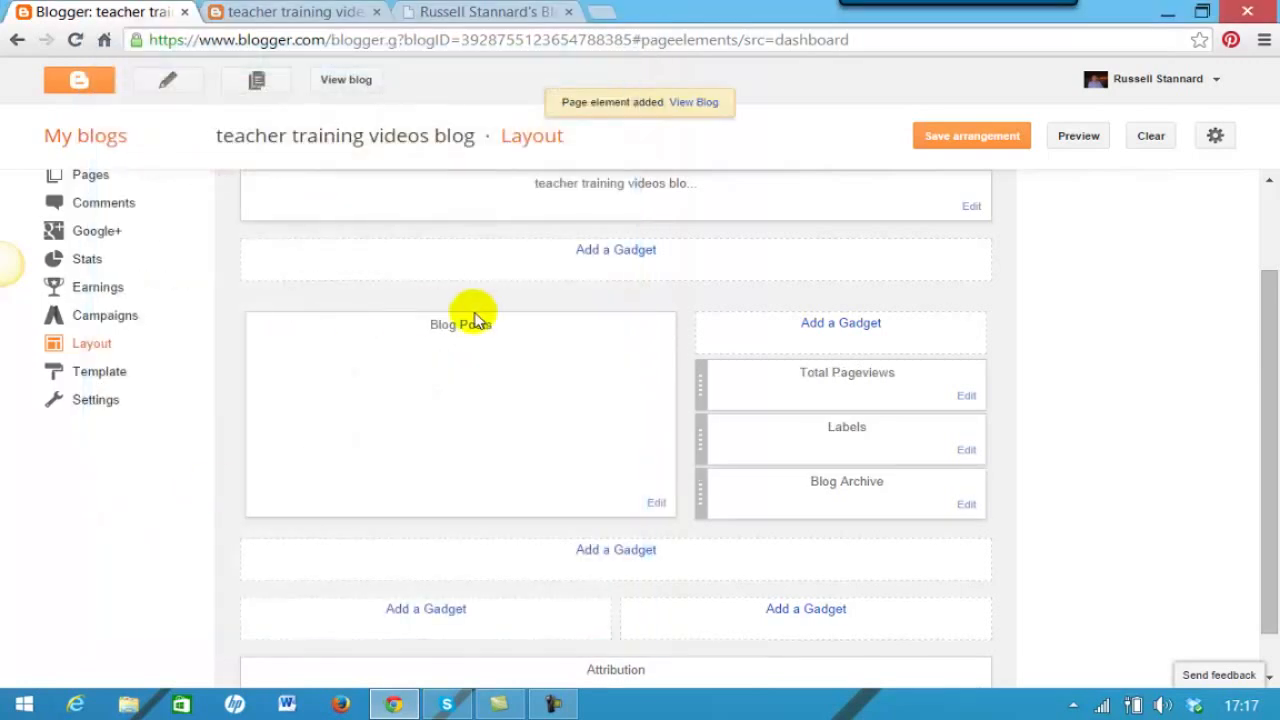
- Drag Total Pageviews under Blog Archive, add a Search Box gadget, and save the layout
drag(869, 400, 879, 510)
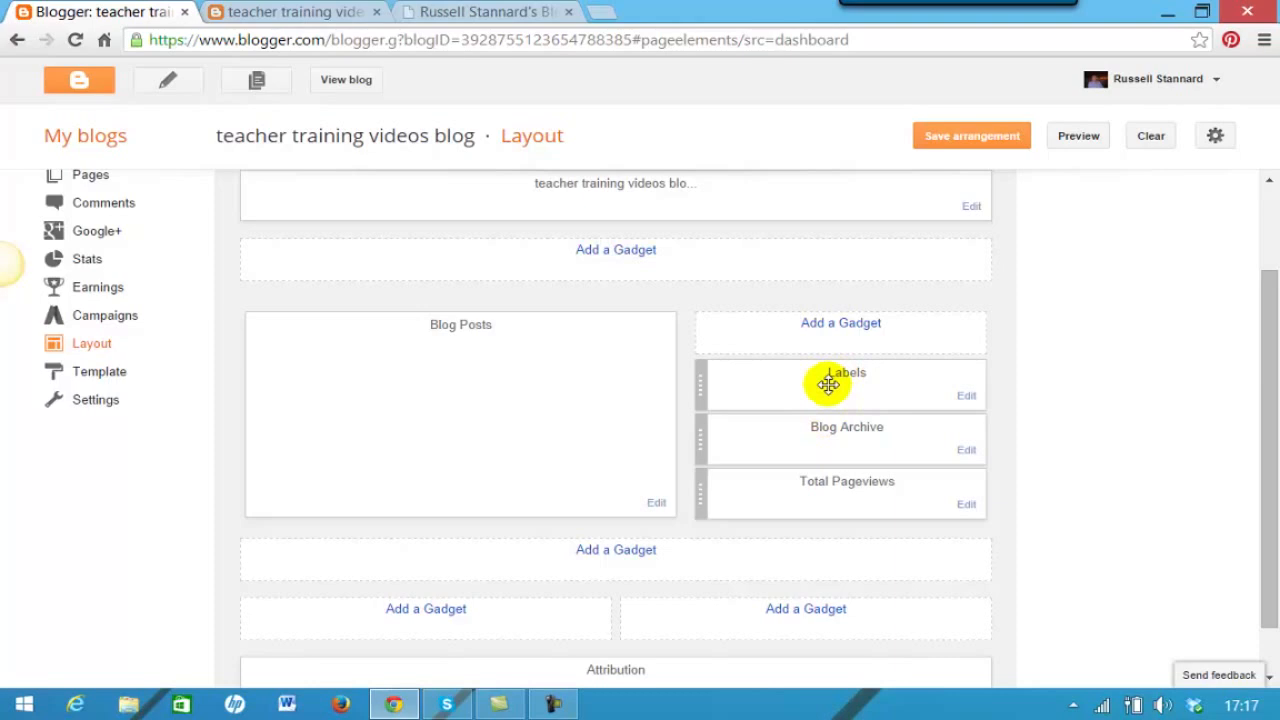
click(838, 323)
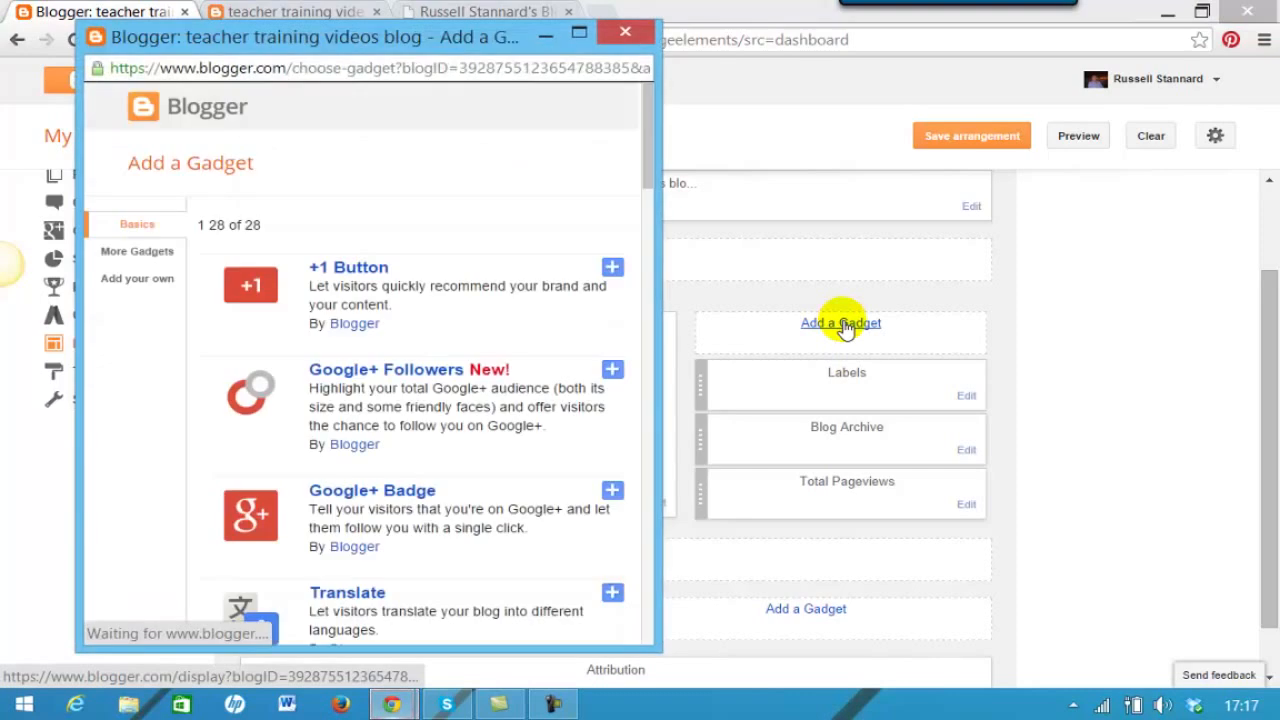
drag(651, 163, 638, 203)
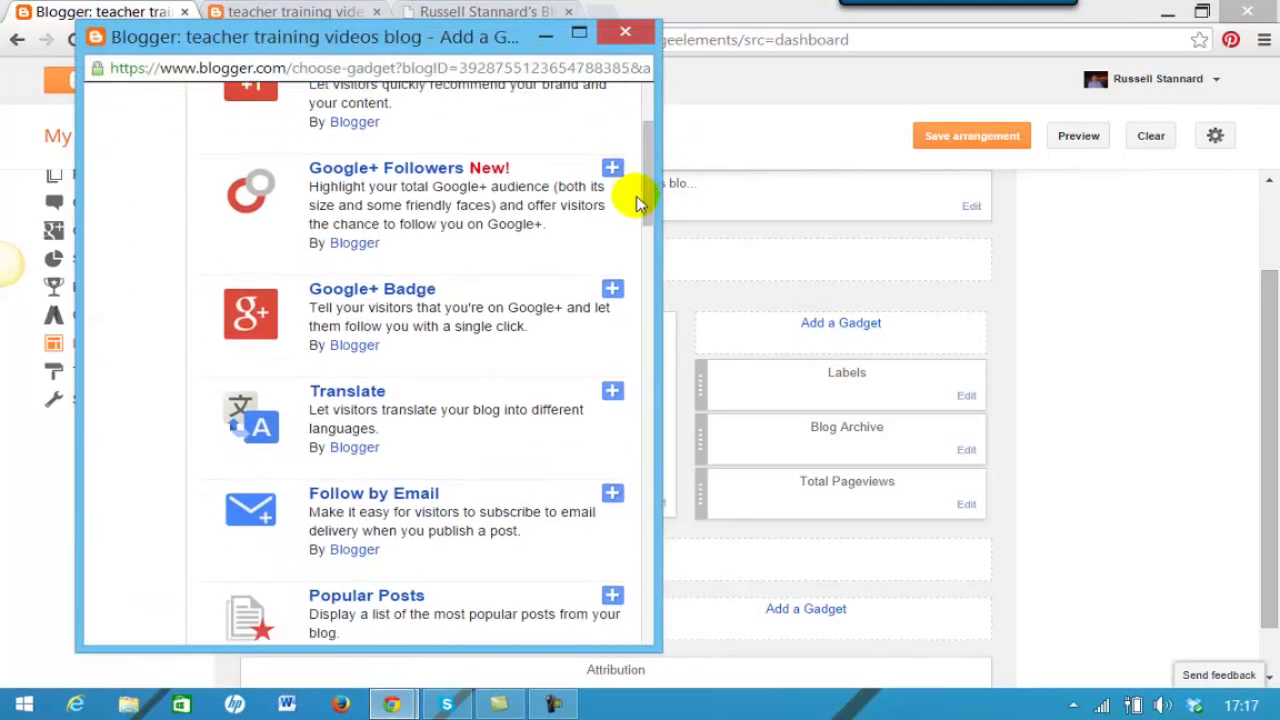
drag(643, 201, 634, 314)
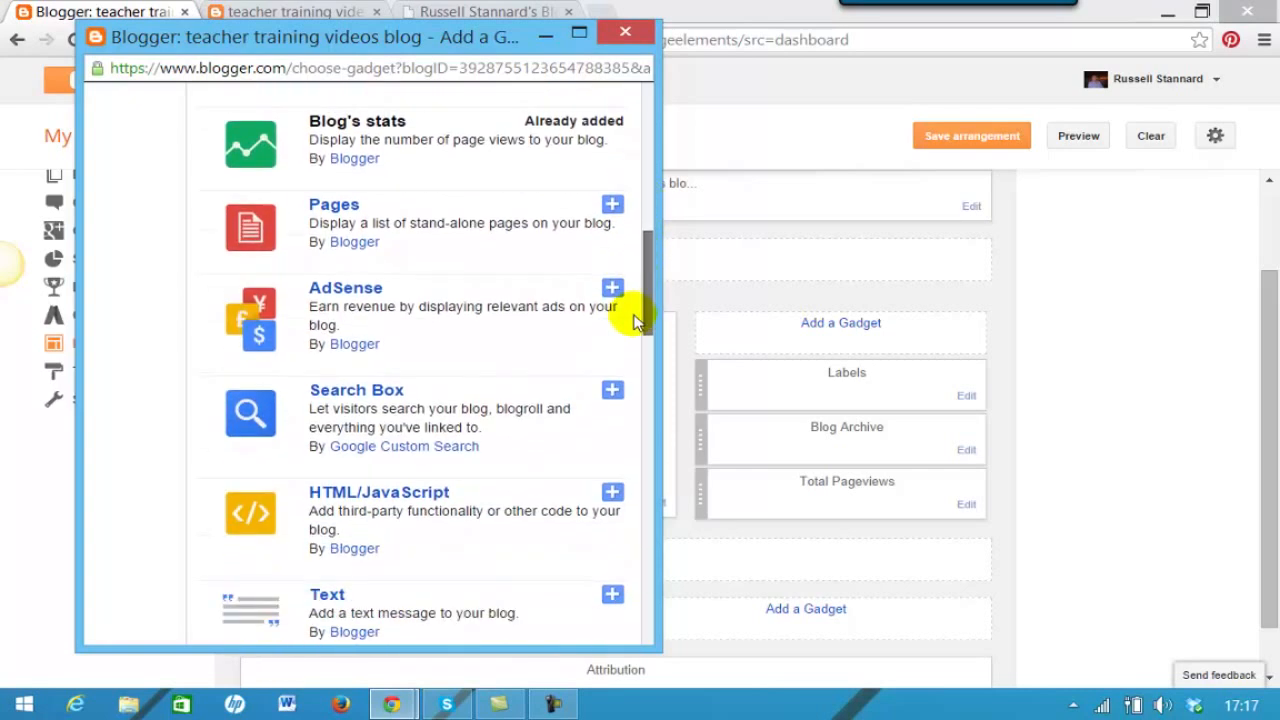
click(355, 397)
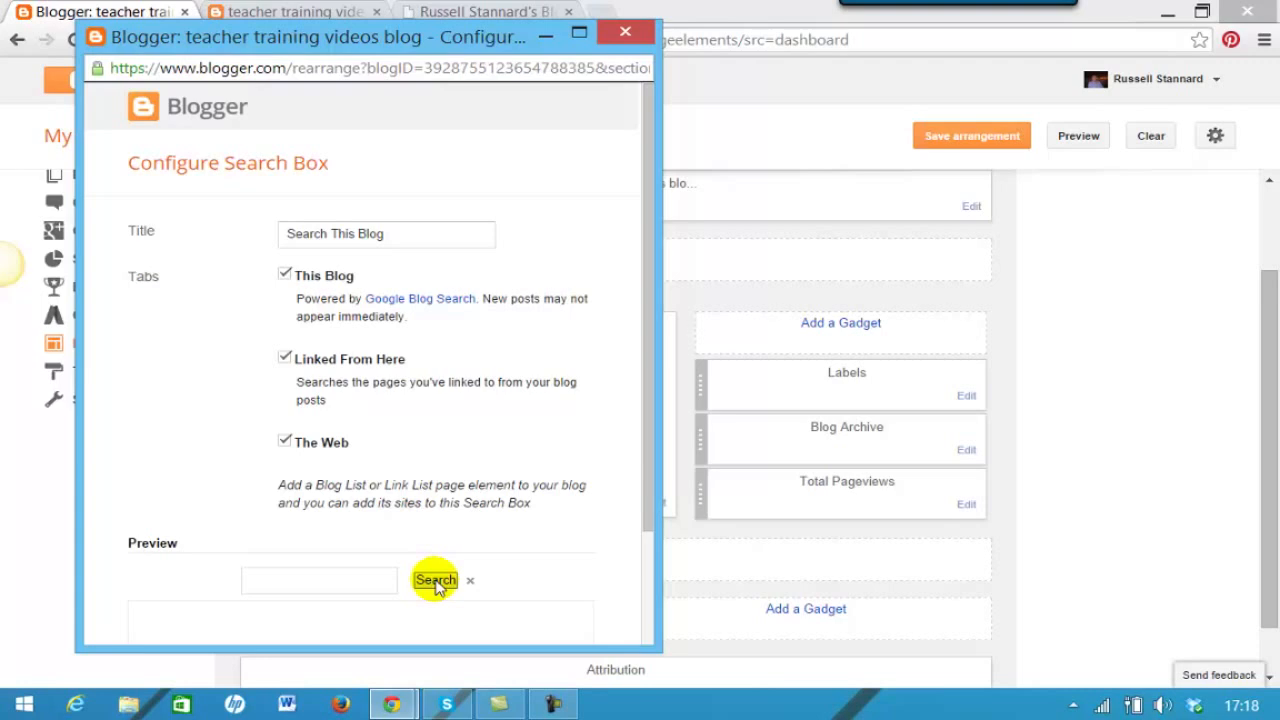
drag(640, 486, 648, 604)
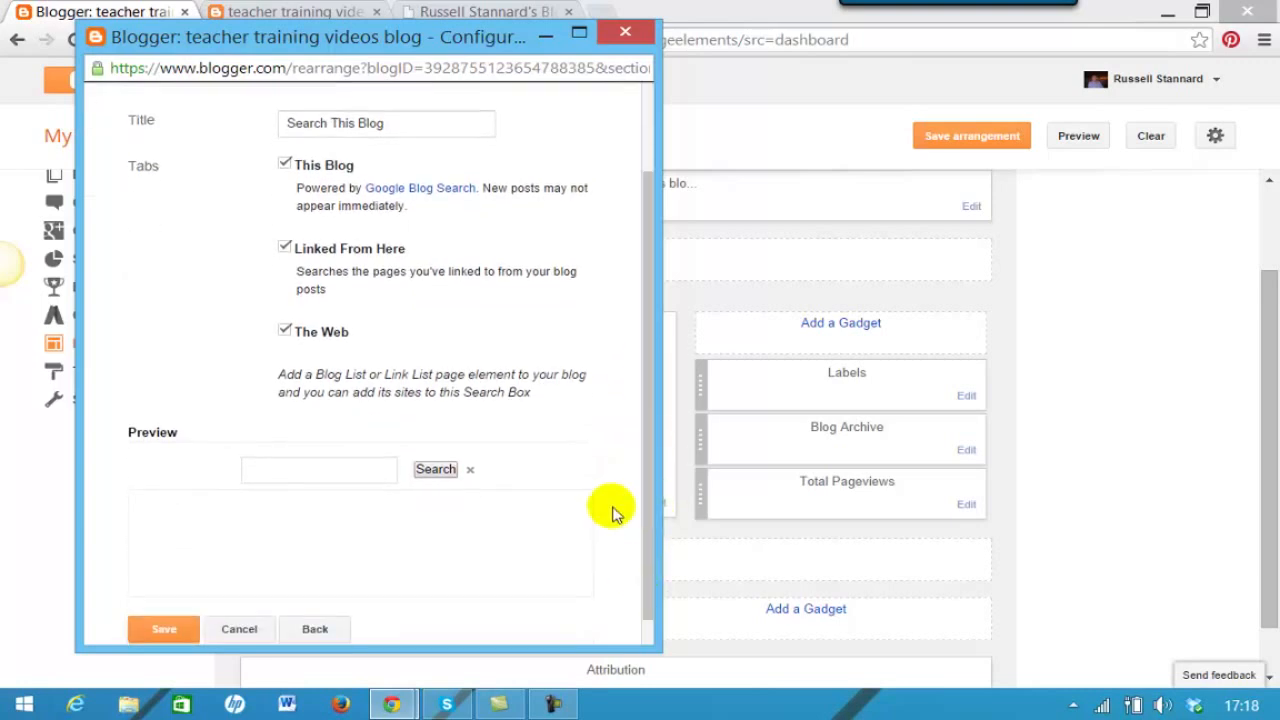
click(160, 629)
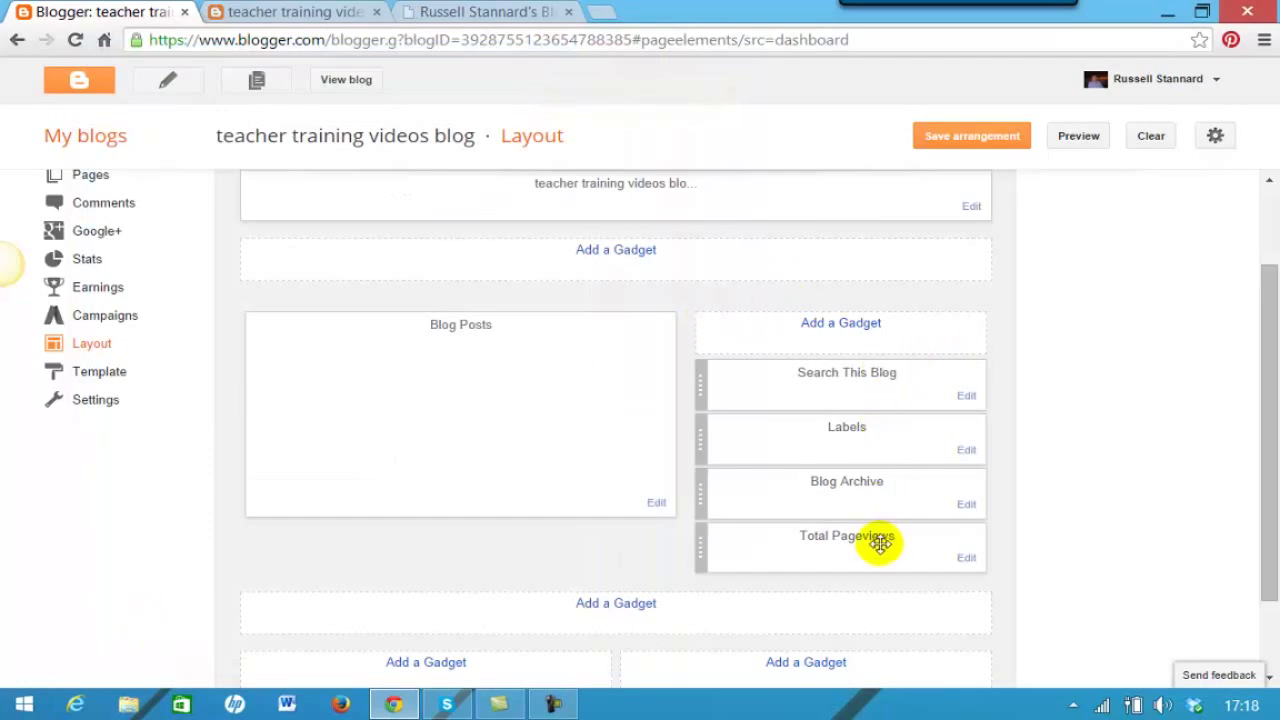
click(964, 138)
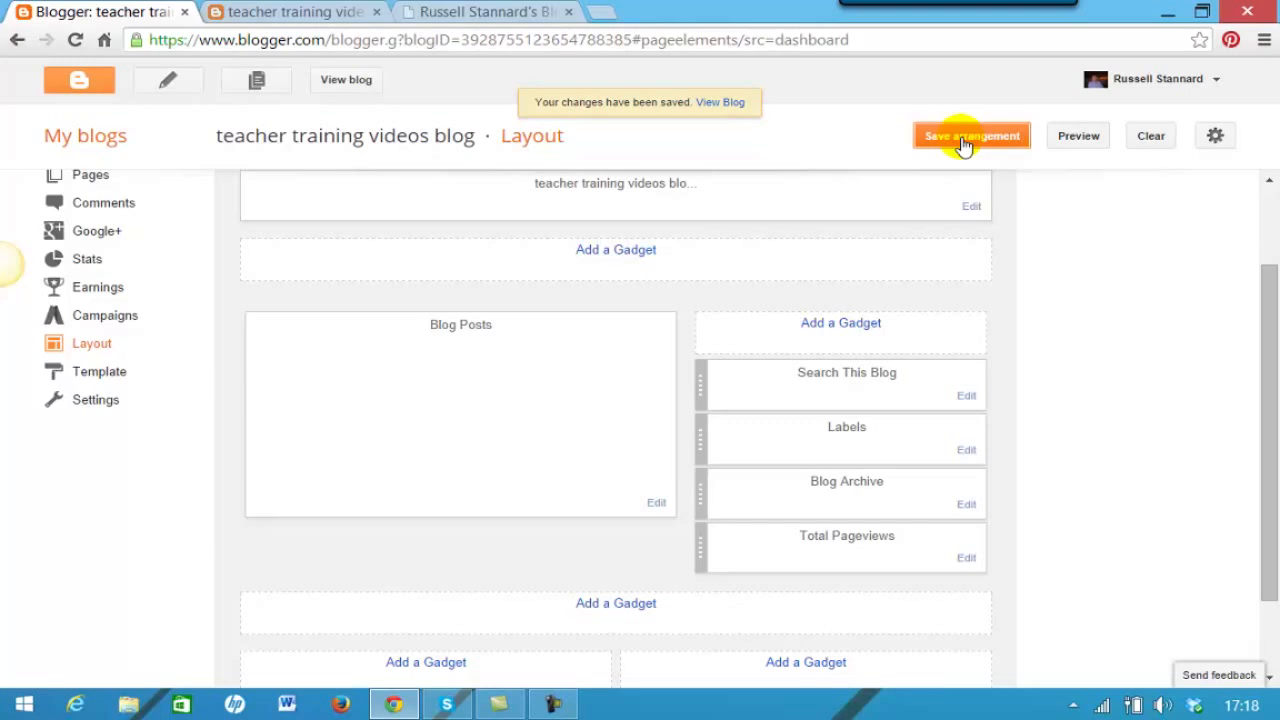
- View the live blog and check Search This Blog on top and Total Pageviews reading 11
click(343, 80)
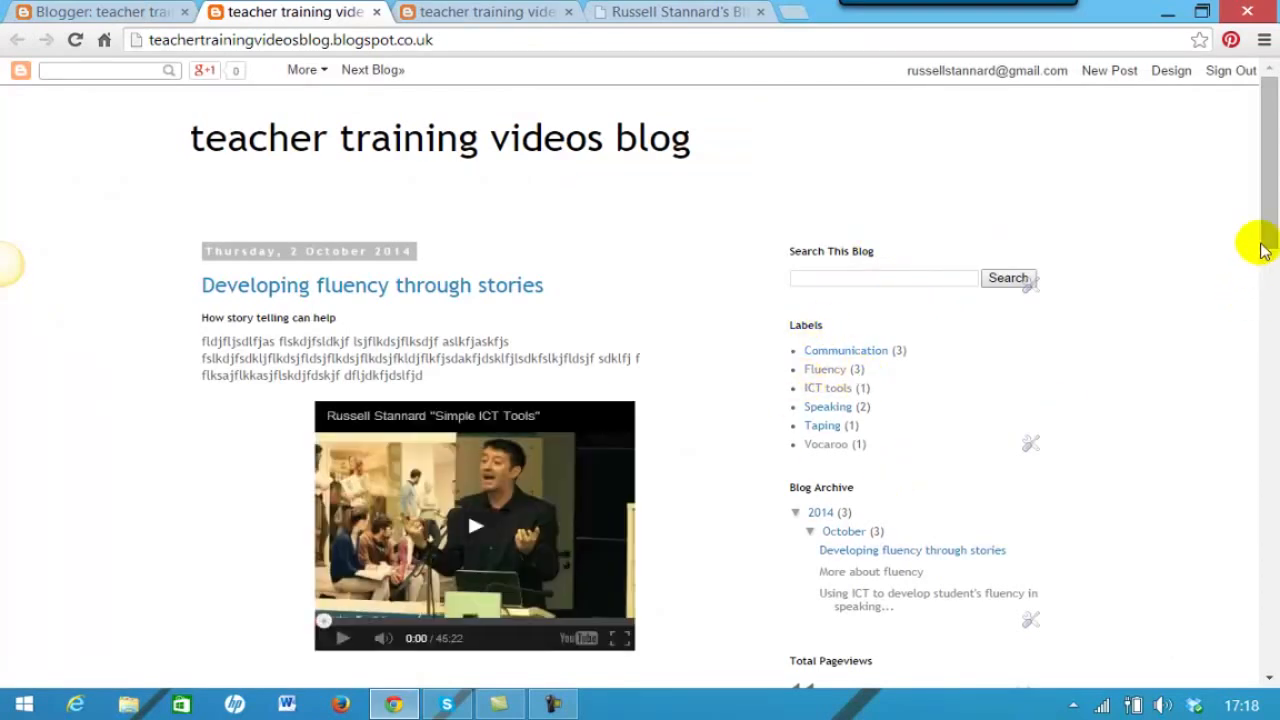
drag(1262, 208, 1262, 272)
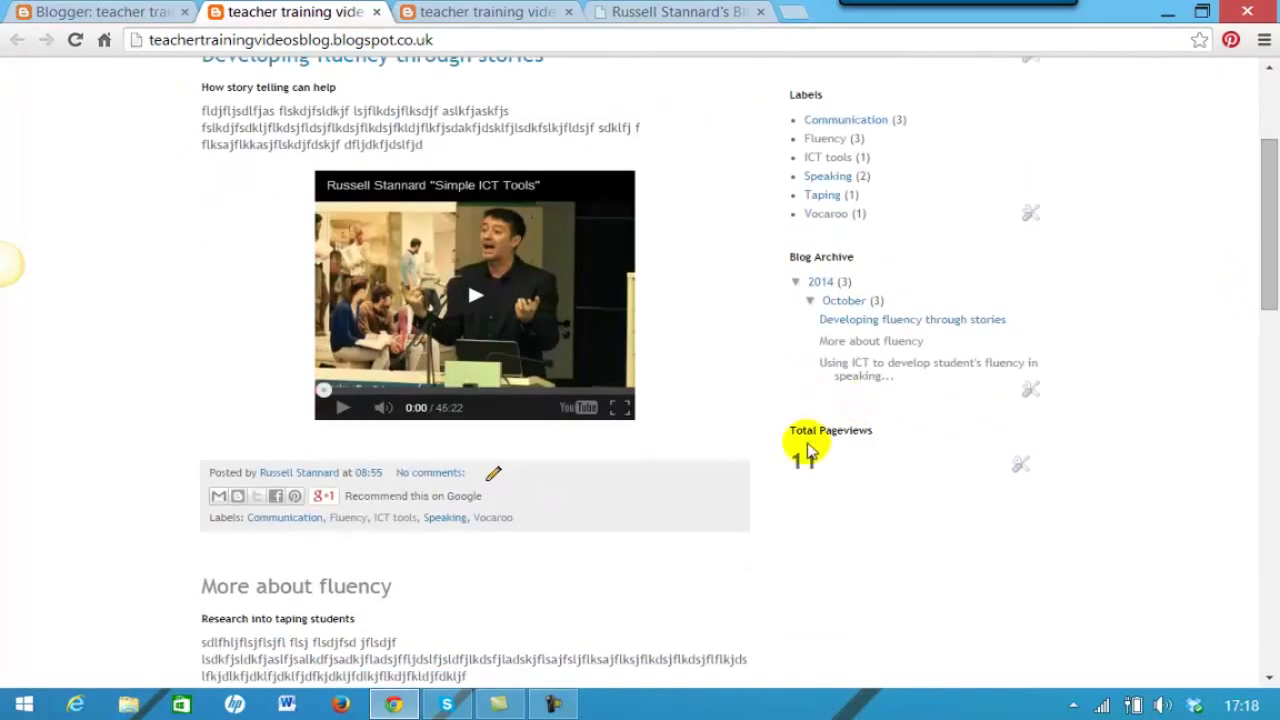
drag(1266, 278, 1266, 210)
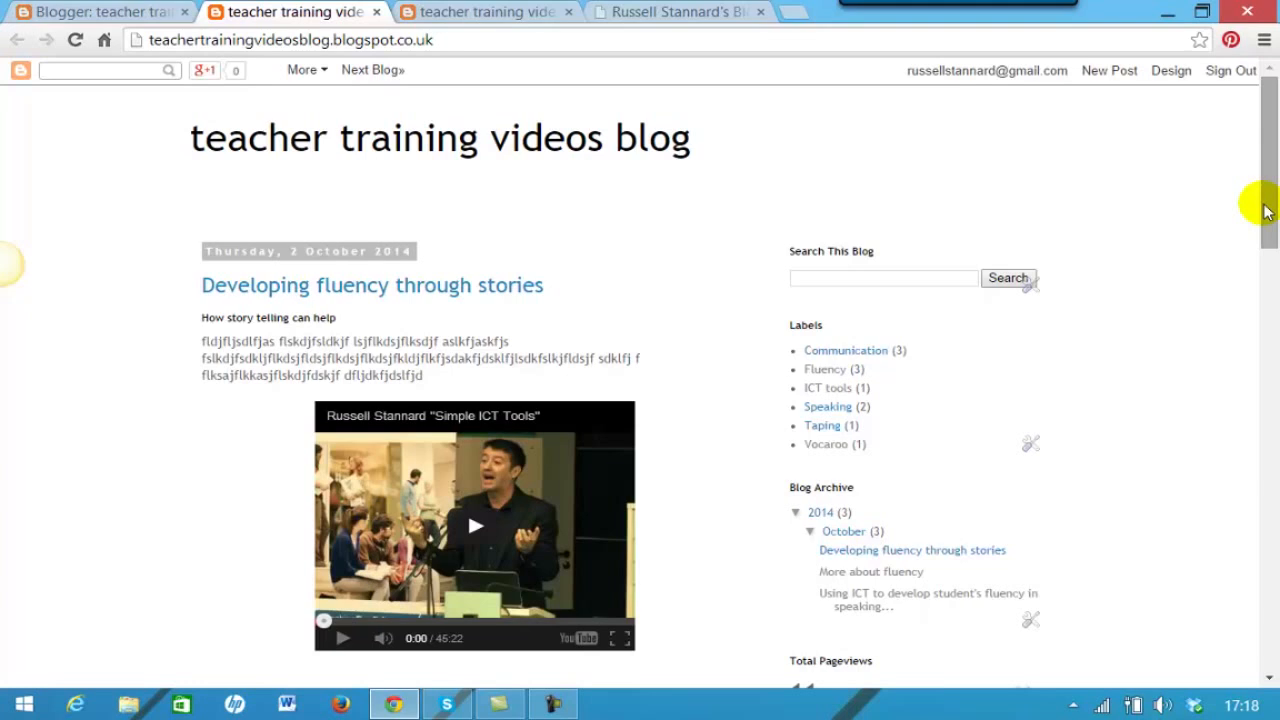
drag(1268, 182, 1268, 128)
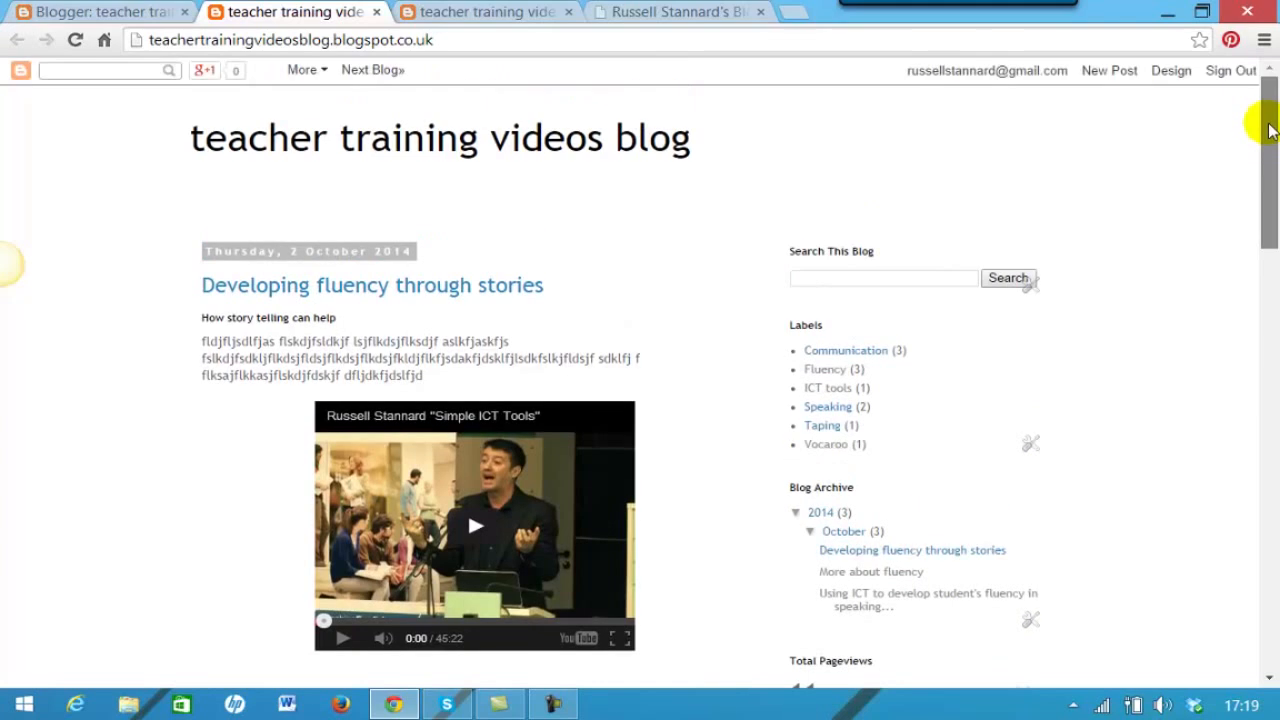
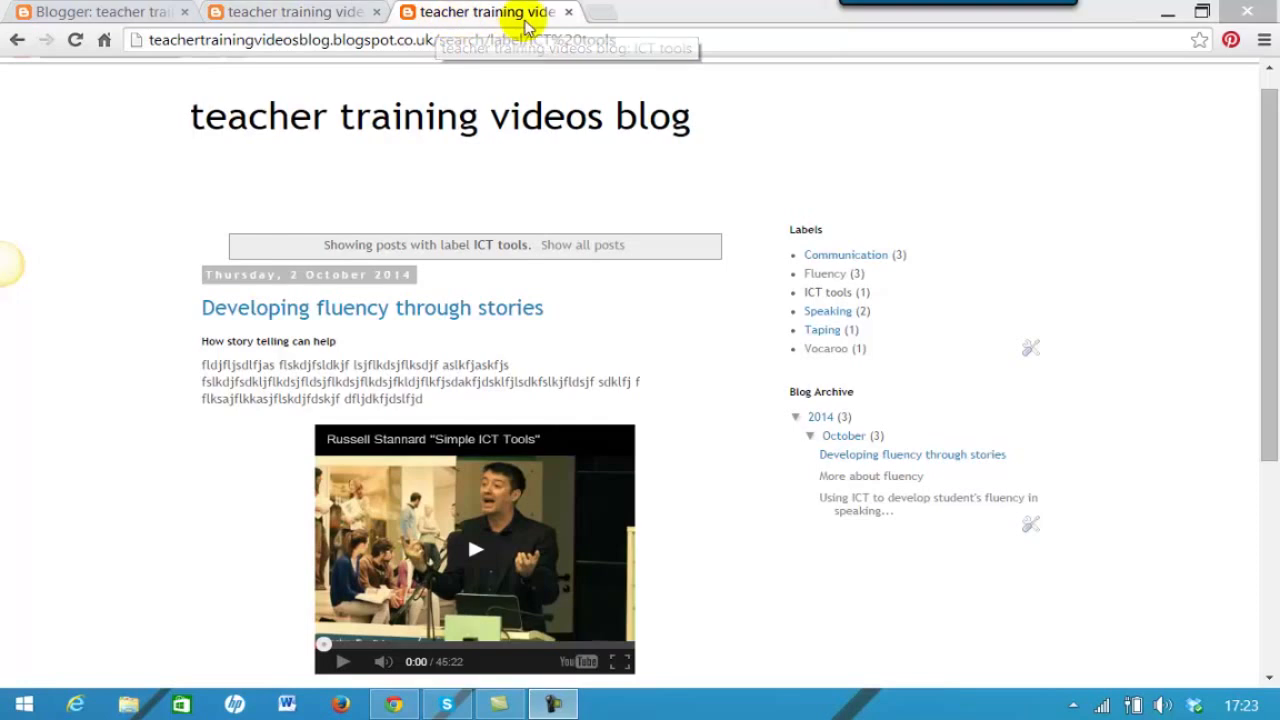
- Close both blog preview tabs, leaving only the Blogger Layout tab open
click(567, 12)
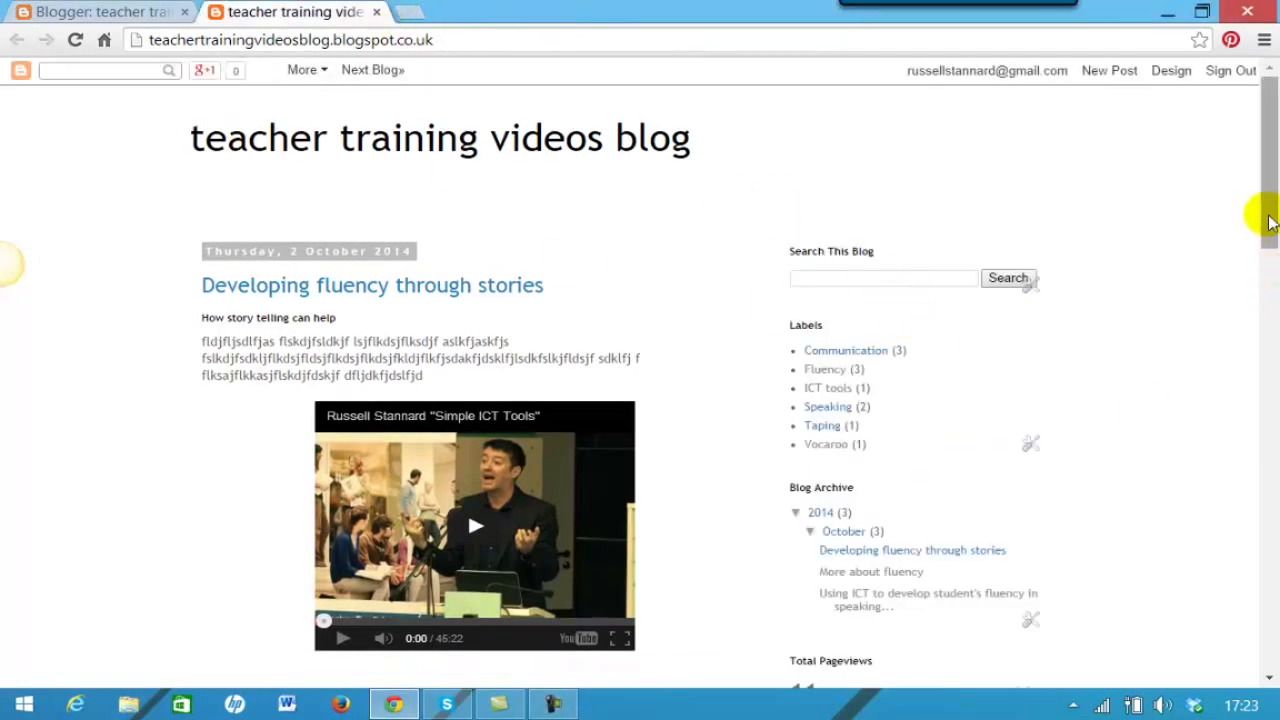
drag(1270, 220, 1266, 257)
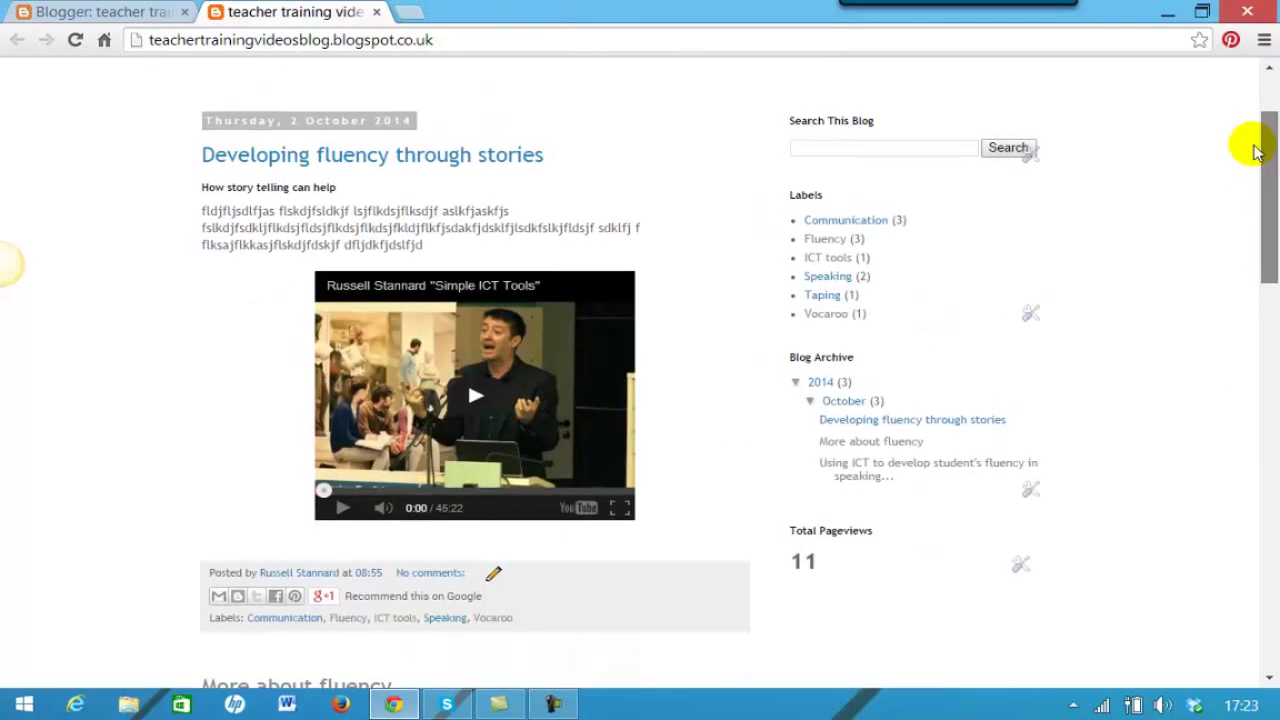
scroll(1257, 150, up, 3)
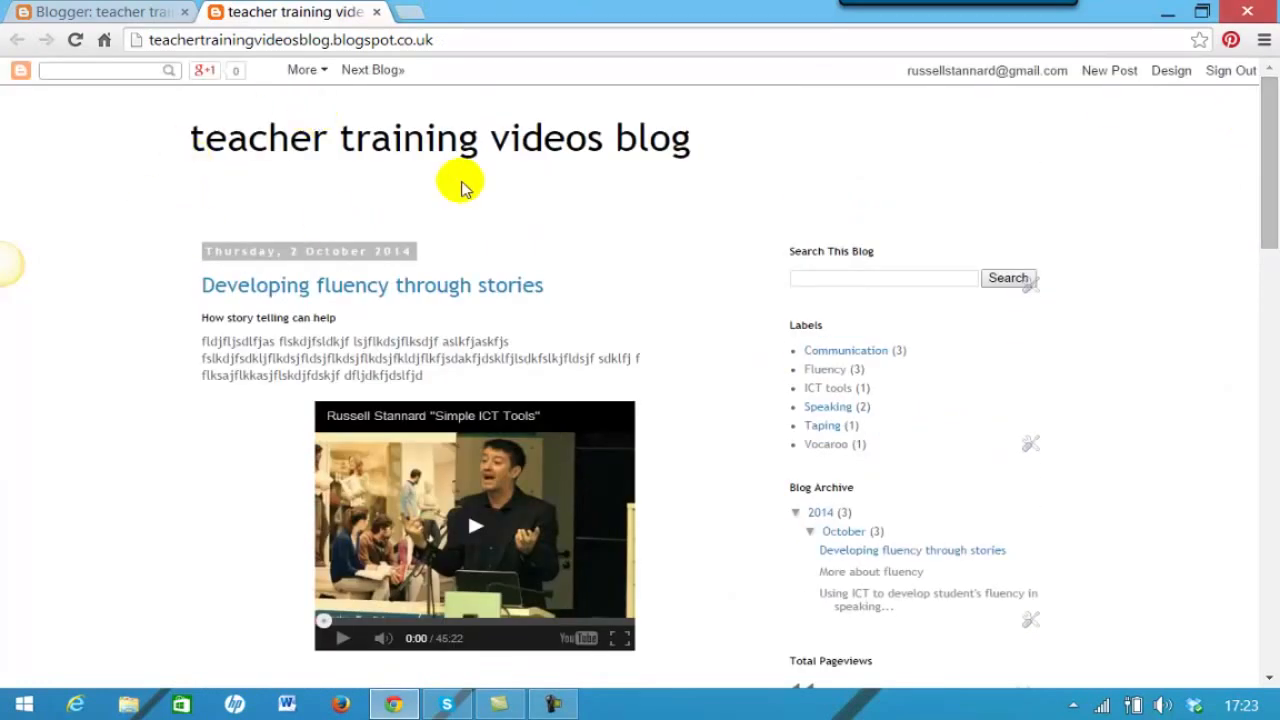
click(377, 12)
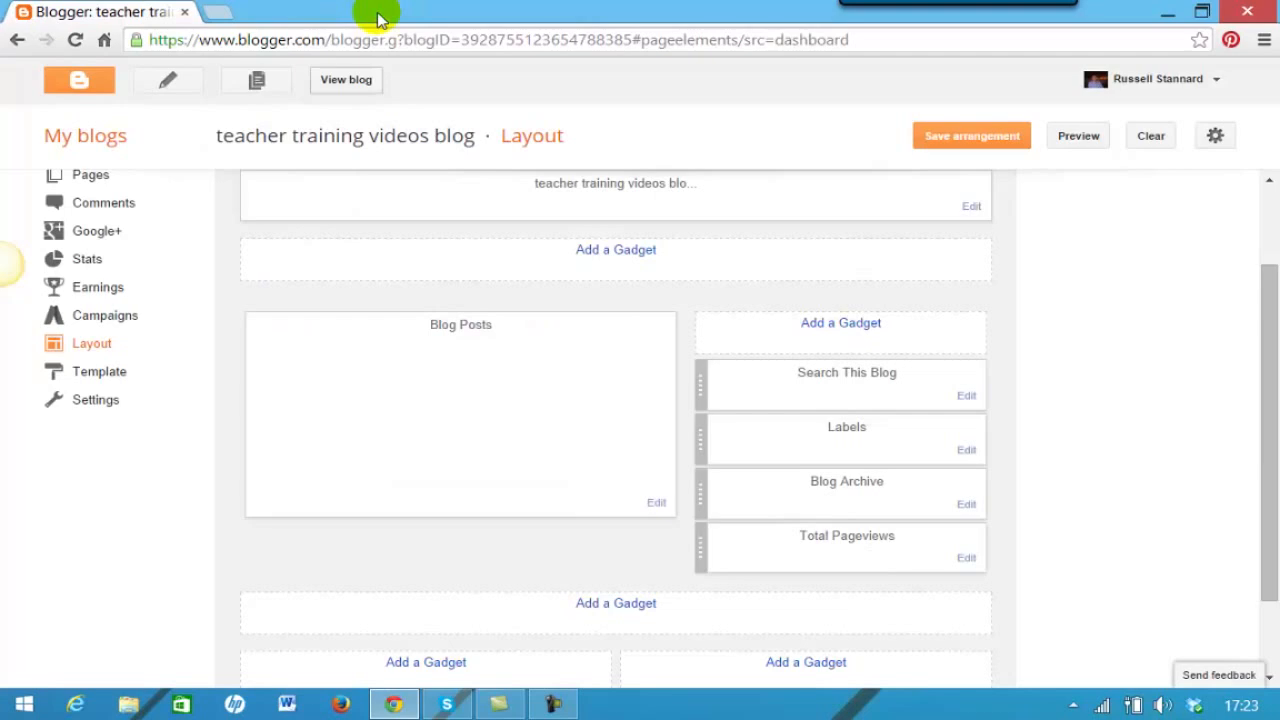
- From My blogs, go to the teacher training videos blog's Pages list and start a new page
click(85, 135)
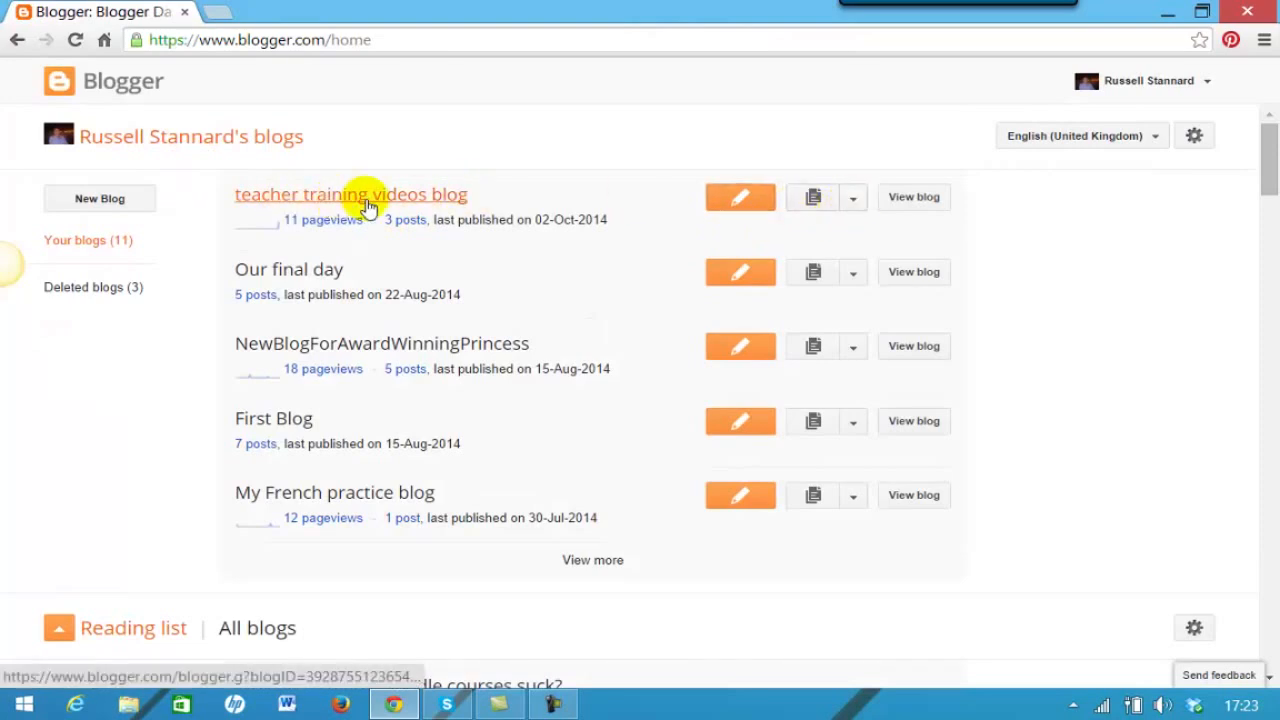
click(853, 200)
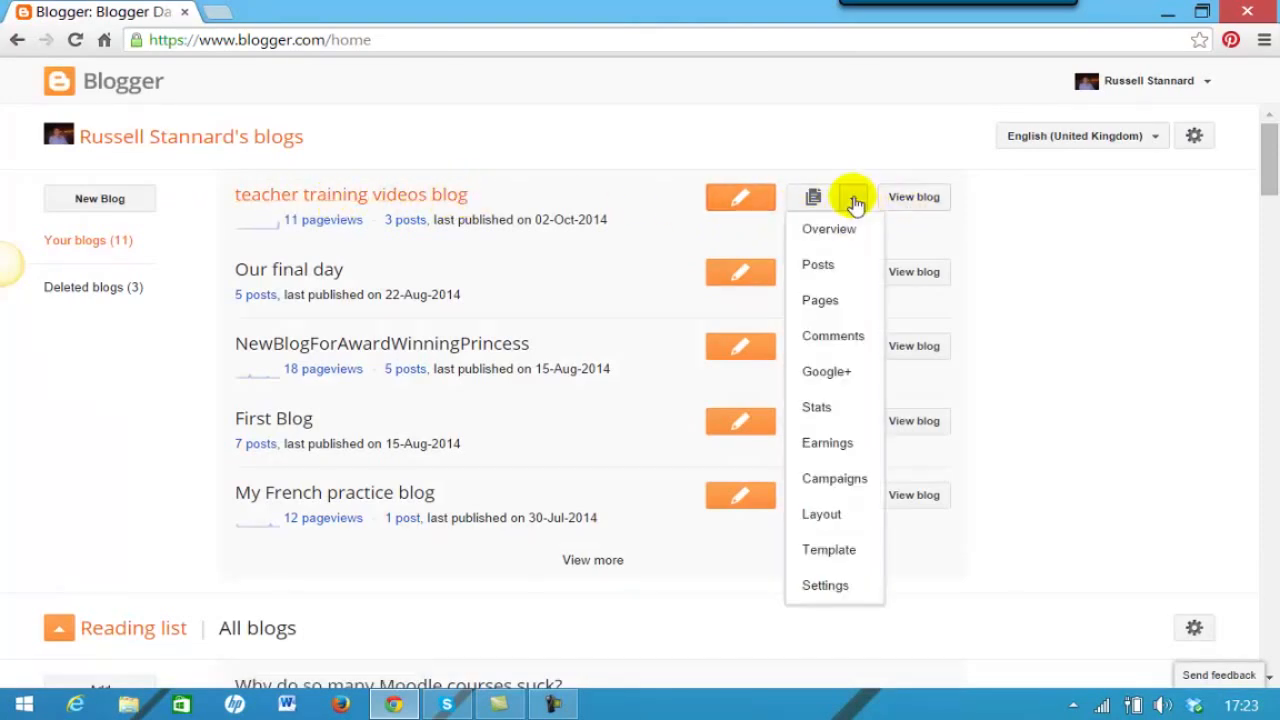
click(817, 301)
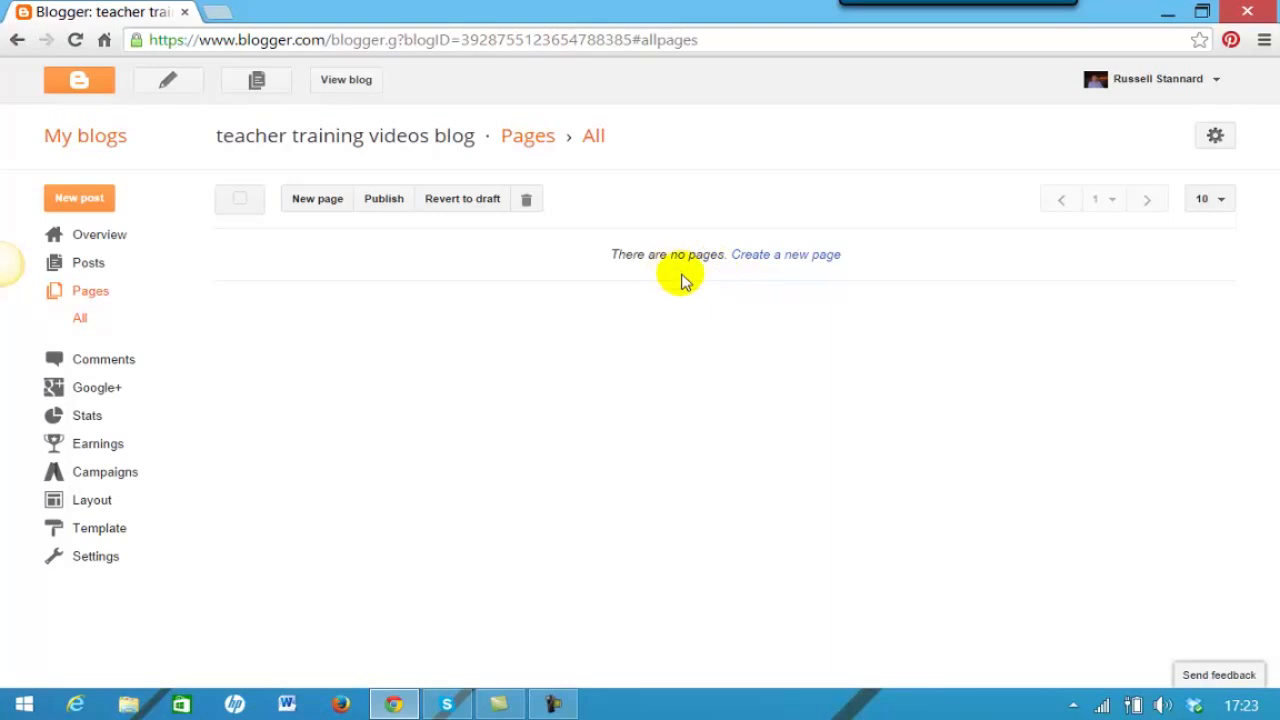
click(317, 200)
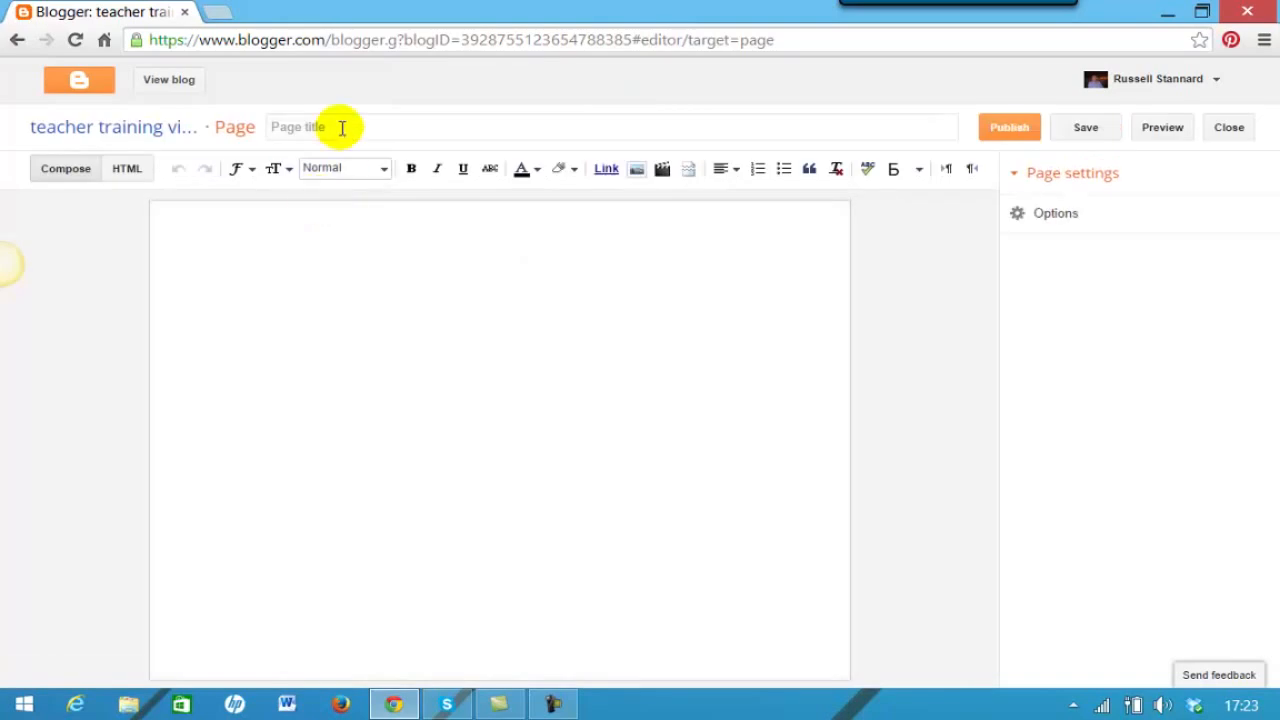
- Title the new page 'About me'
click(364, 129)
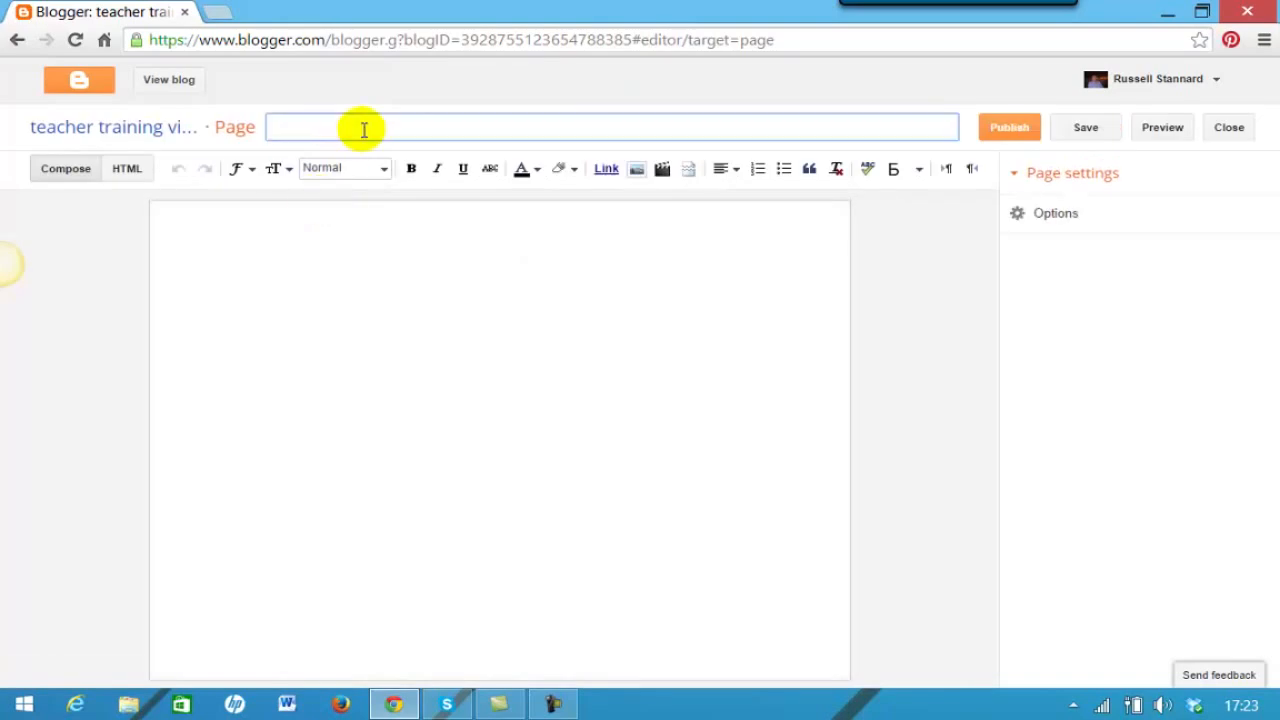
text(About me)
- Type the author's full name as the first line of the page body
click(298, 230)
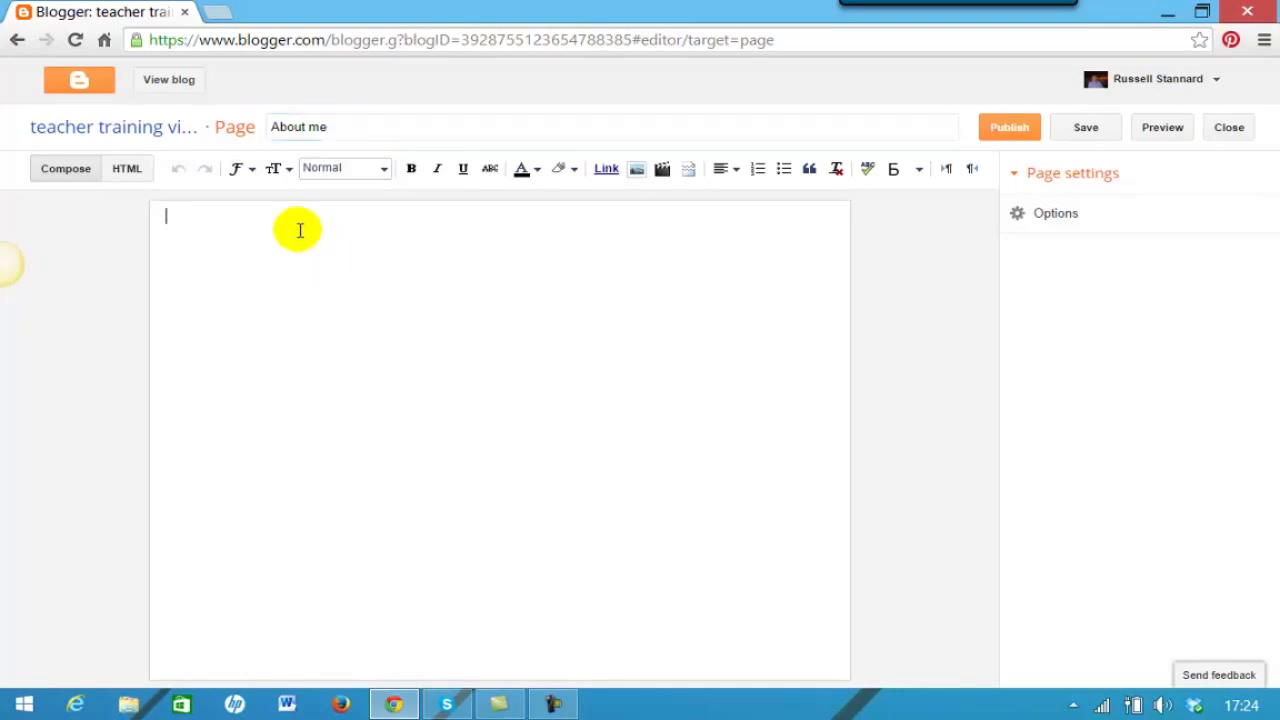
text(russel)
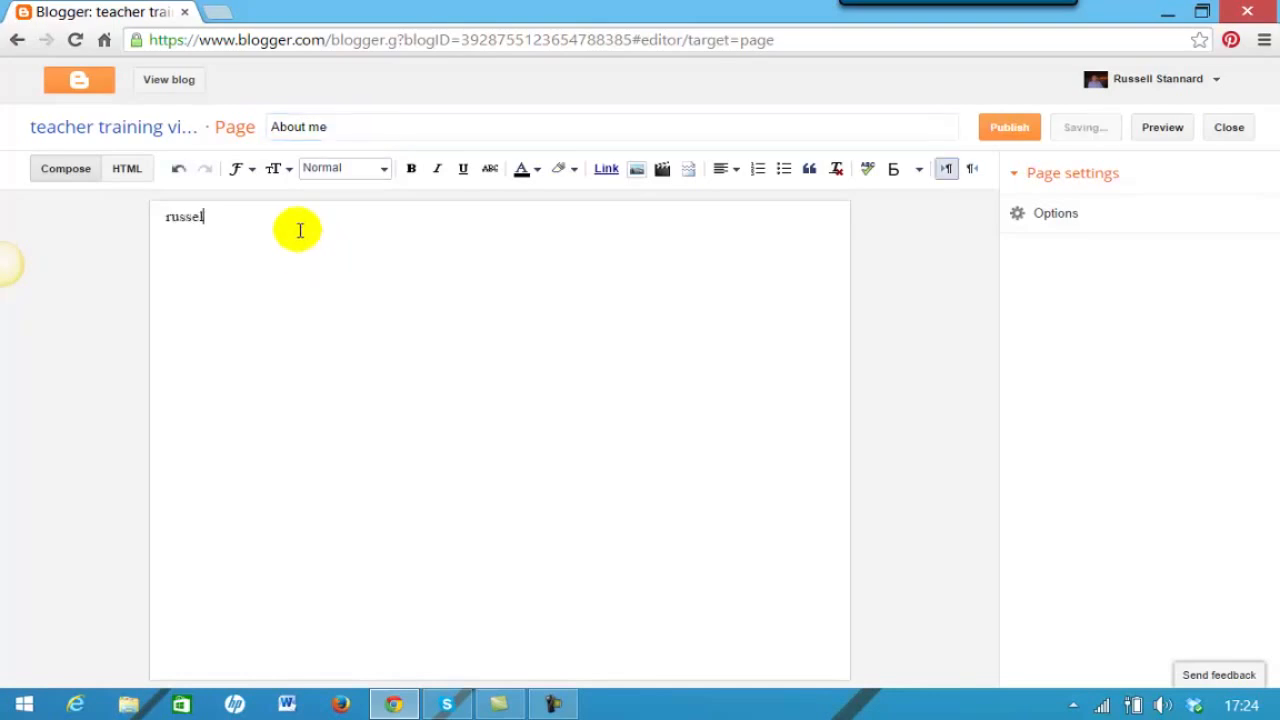
key(BackSpace)
key(BackSpace)
key(BackSpace)
key(BackSpace)
key(BackSpace)
text(Russell Stannard)
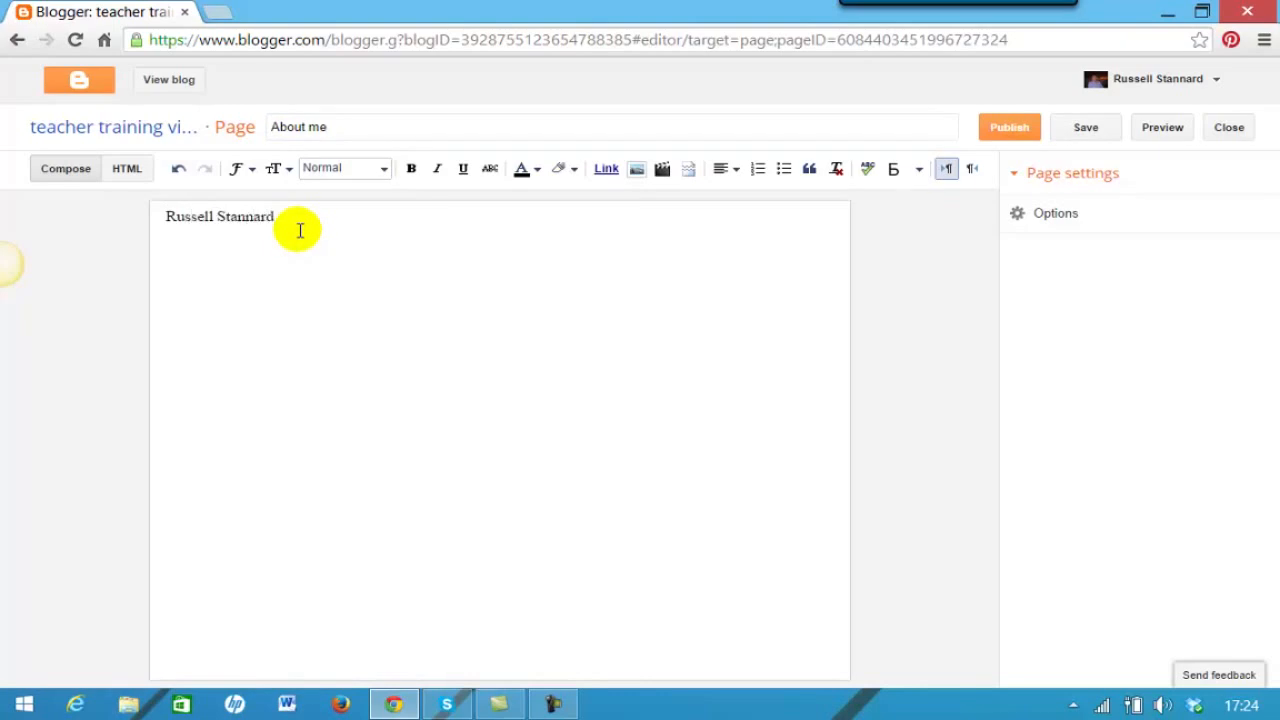
key(Return)
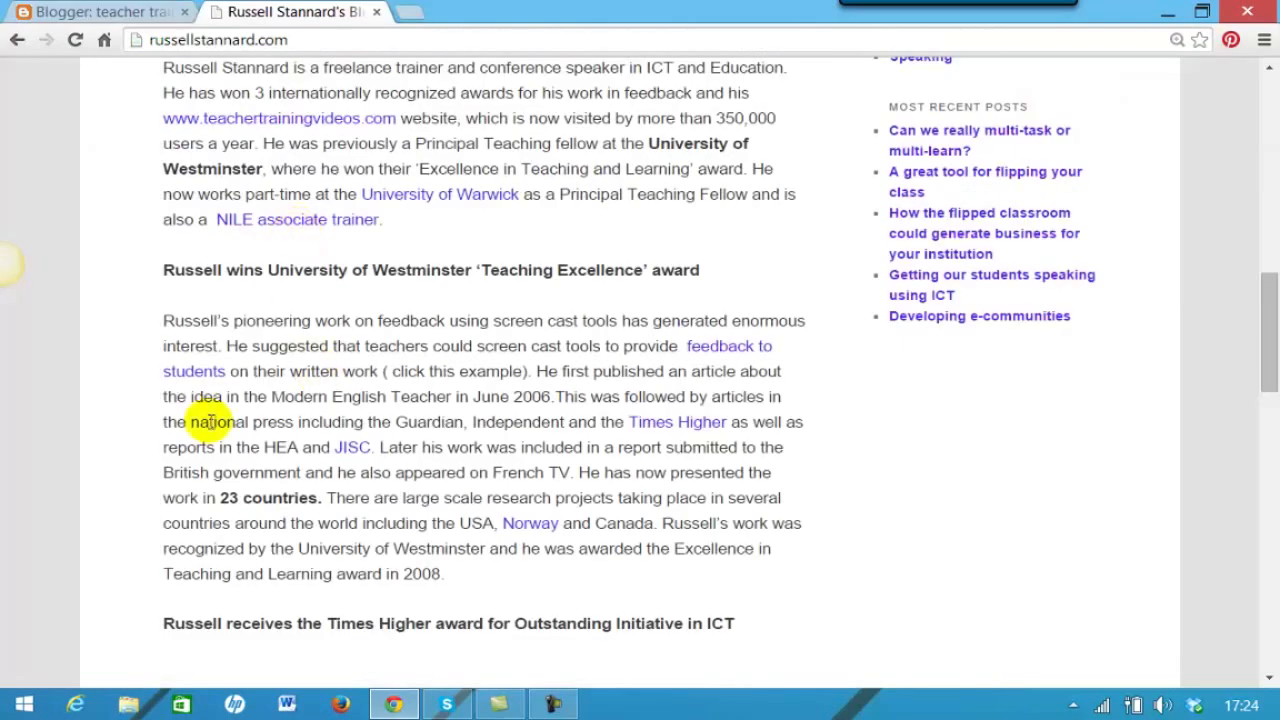
- Copy the teaching-excellence award paragraph from the biography site and return to Blogger
drag(163, 322, 772, 565)
right_click(612, 437)
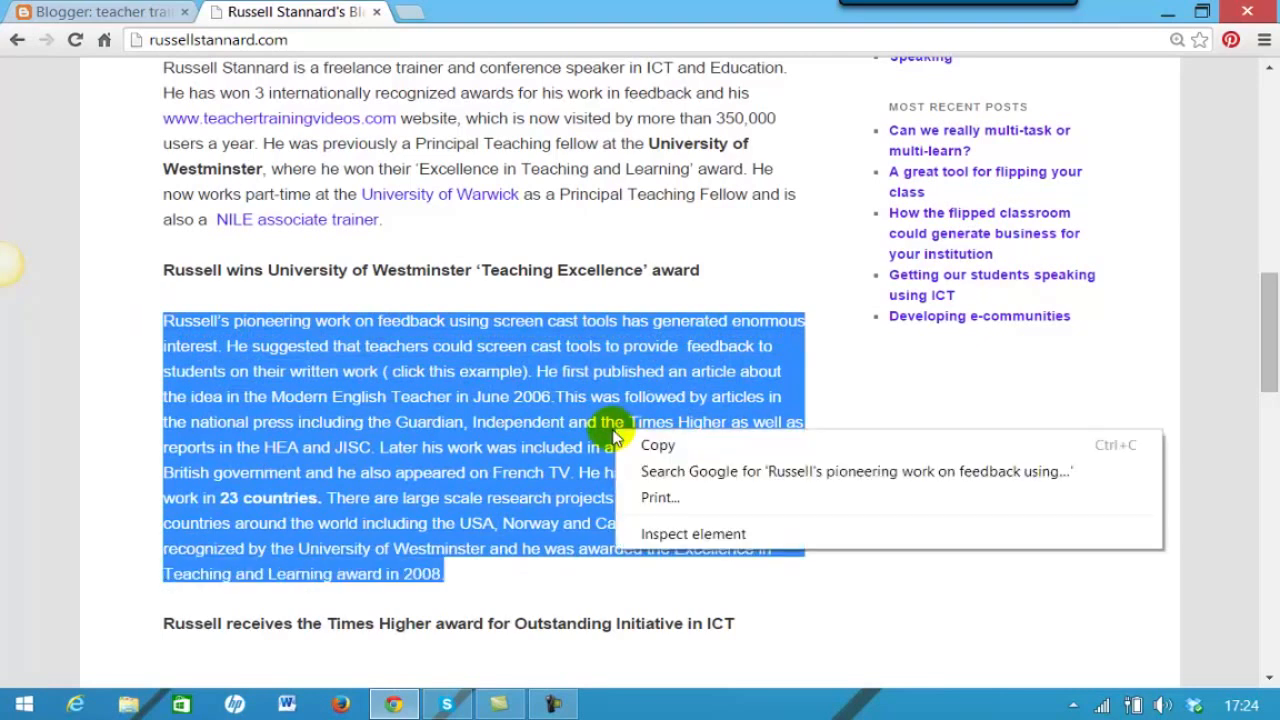
click(658, 446)
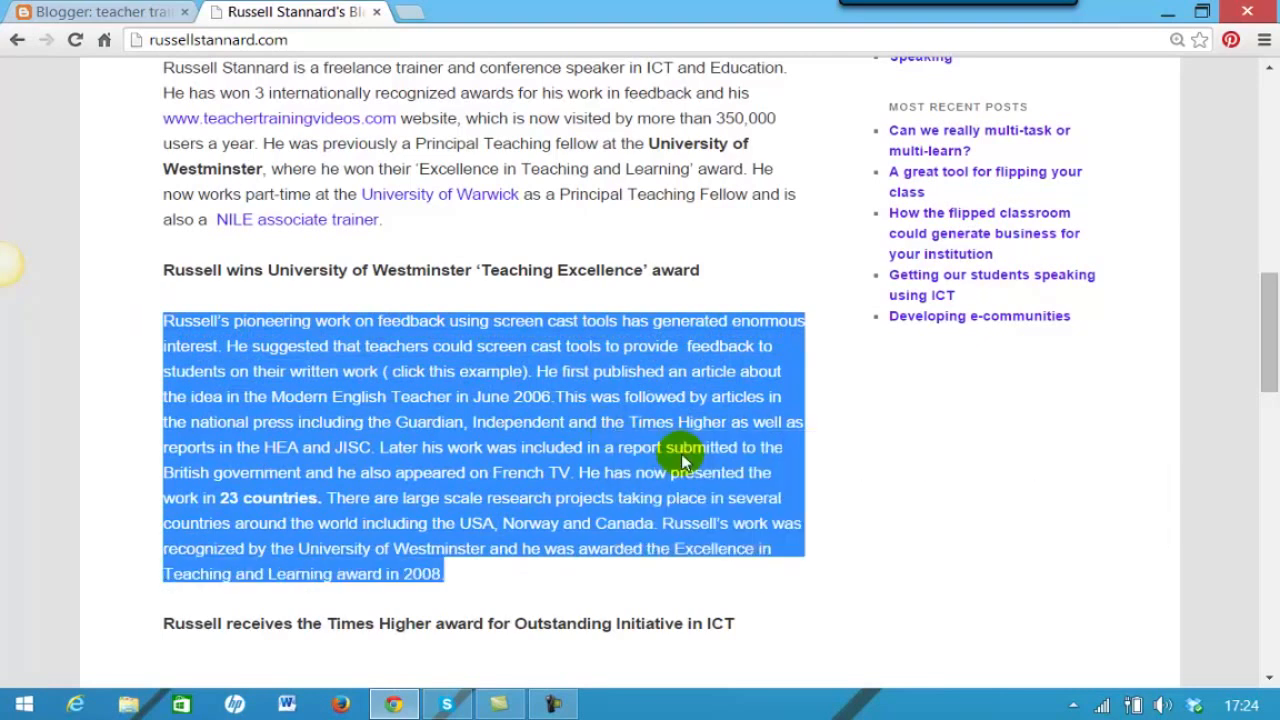
click(127, 12)
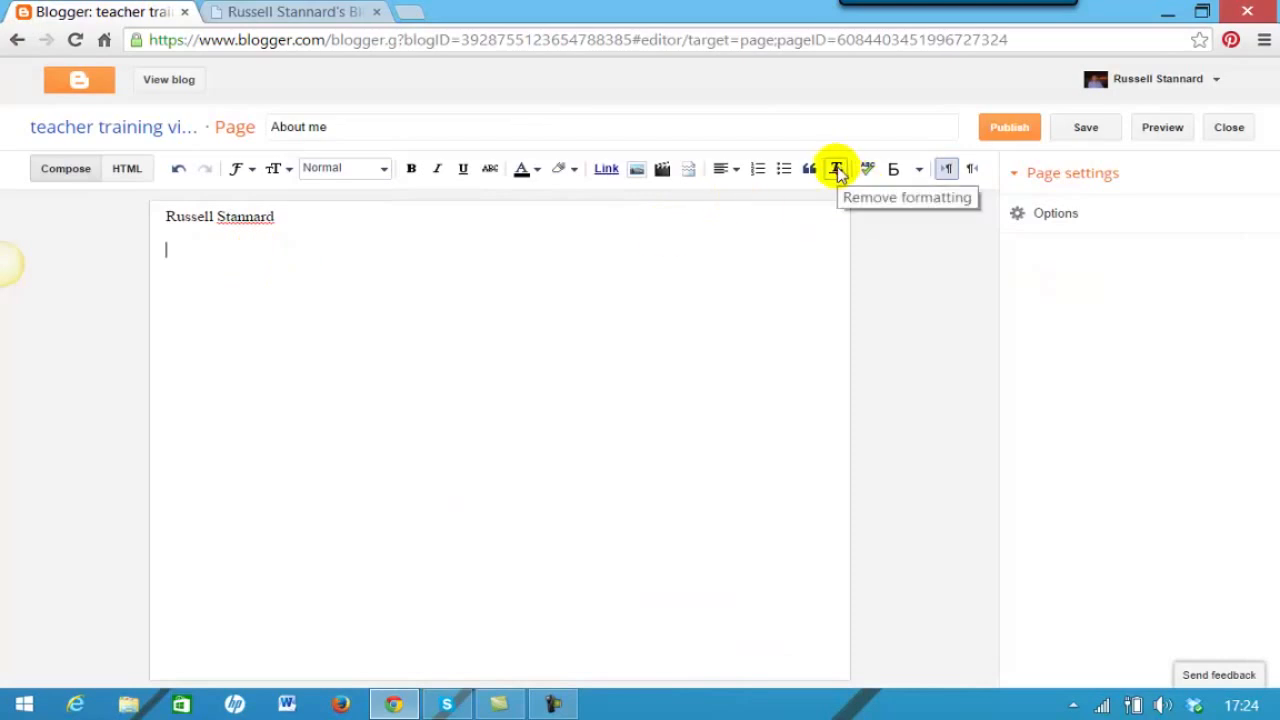
- Paste the biography paragraph into the page and strip its formatting to plain text
click(318, 218)
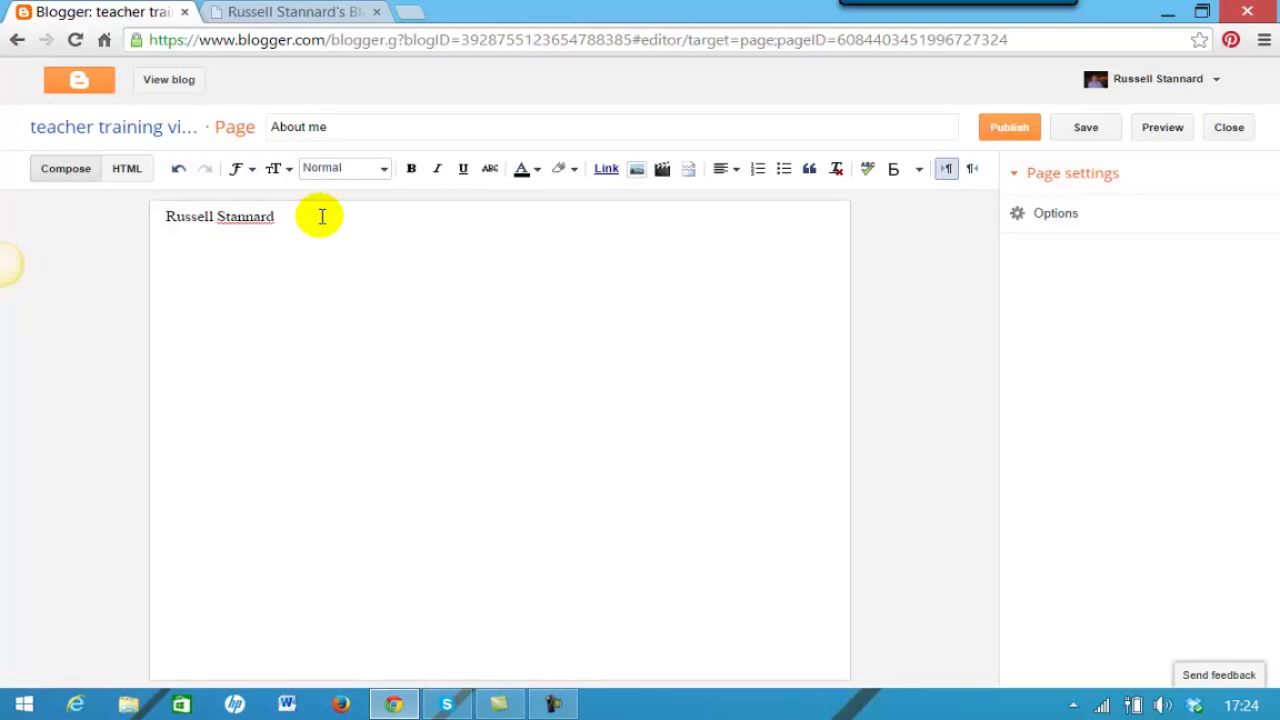
key(ctrl+v)
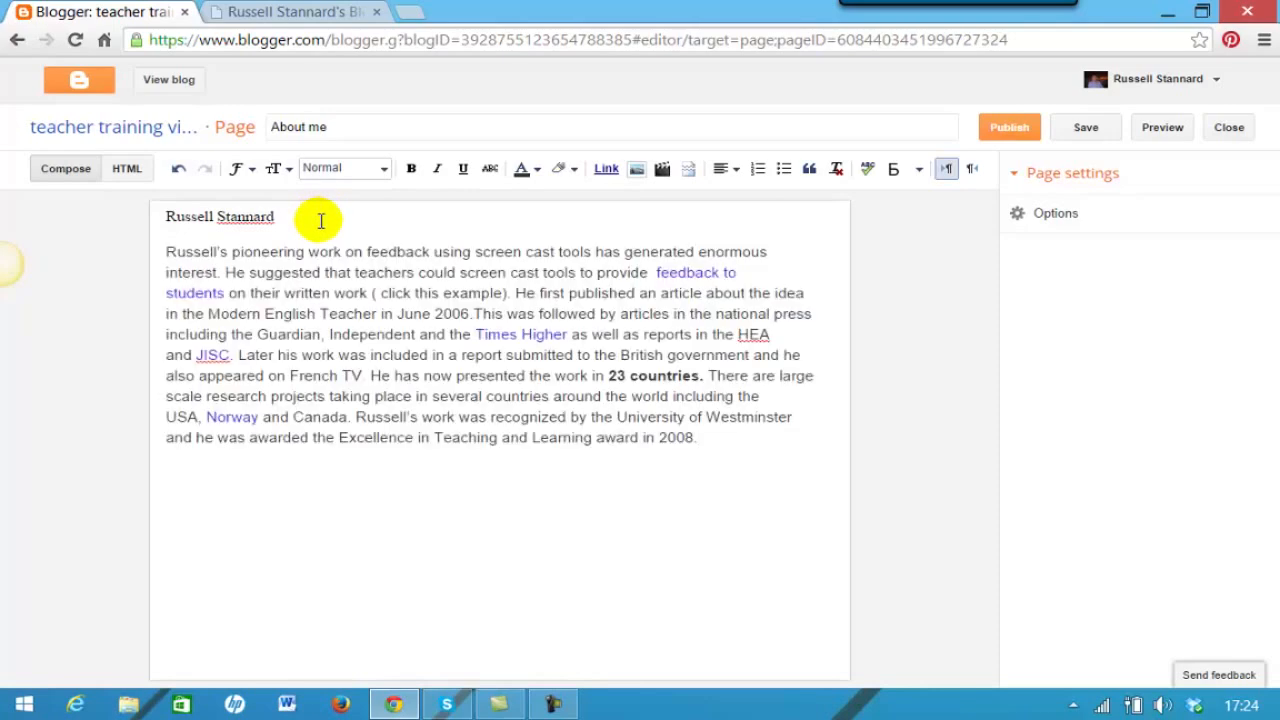
drag(166, 252, 695, 445)
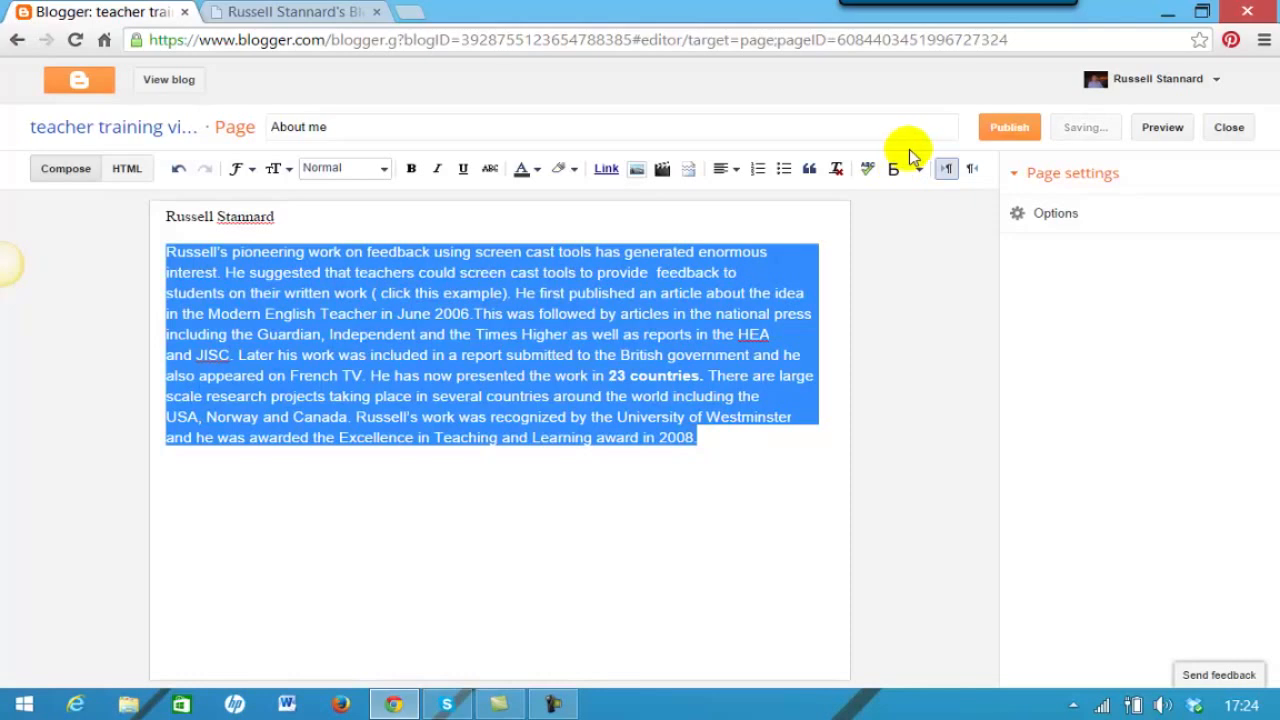
click(836, 170)
click(600, 514)
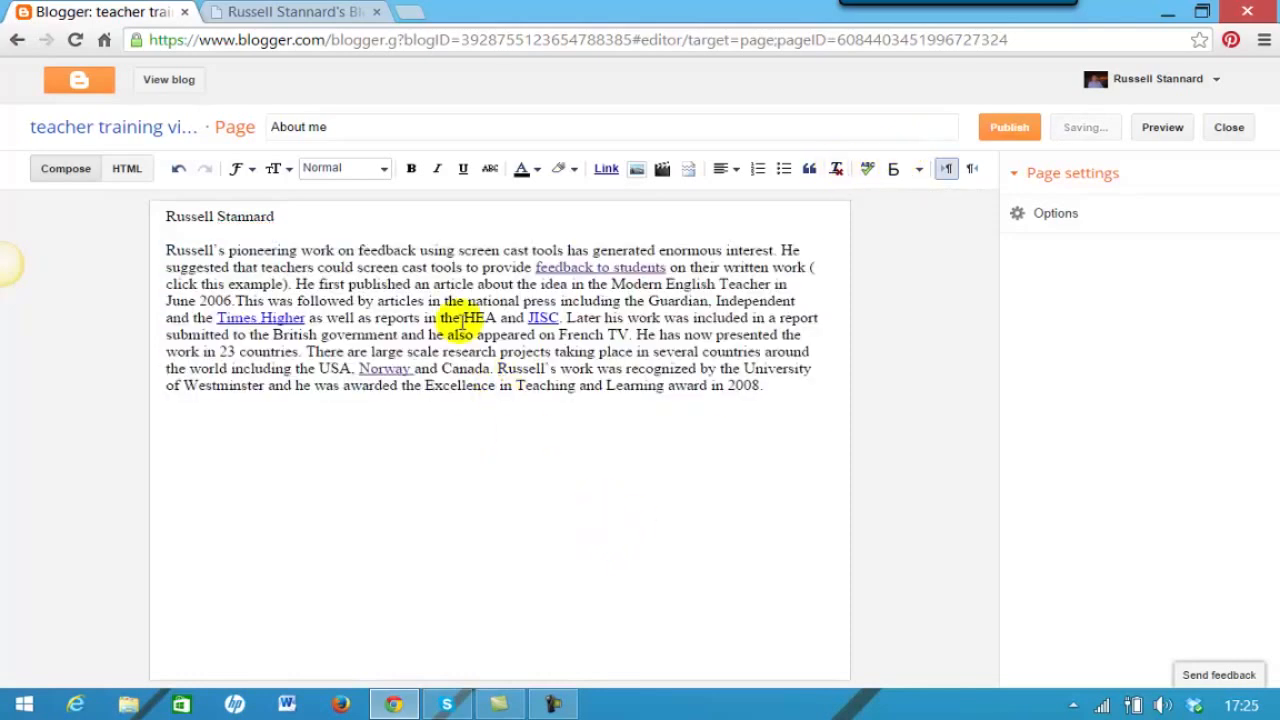
- Style the author's name line as a Heading
drag(288, 216, 145, 217)
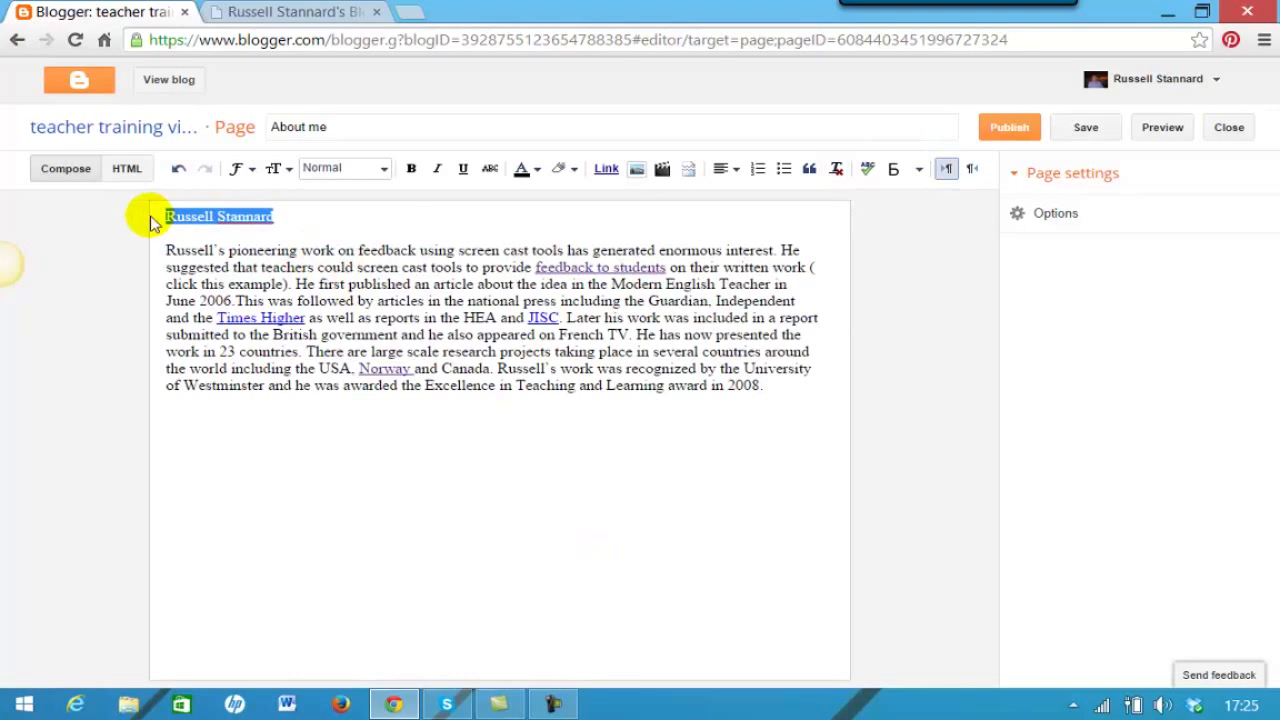
click(380, 168)
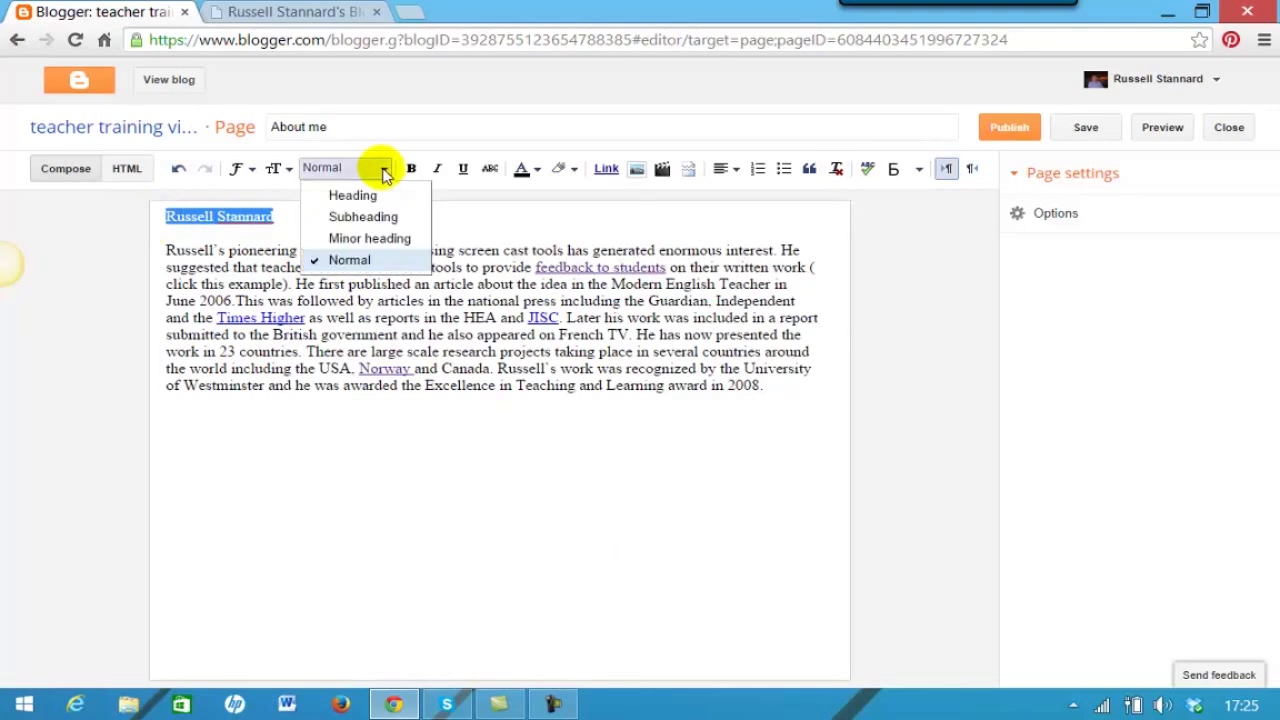
click(338, 195)
click(305, 452)
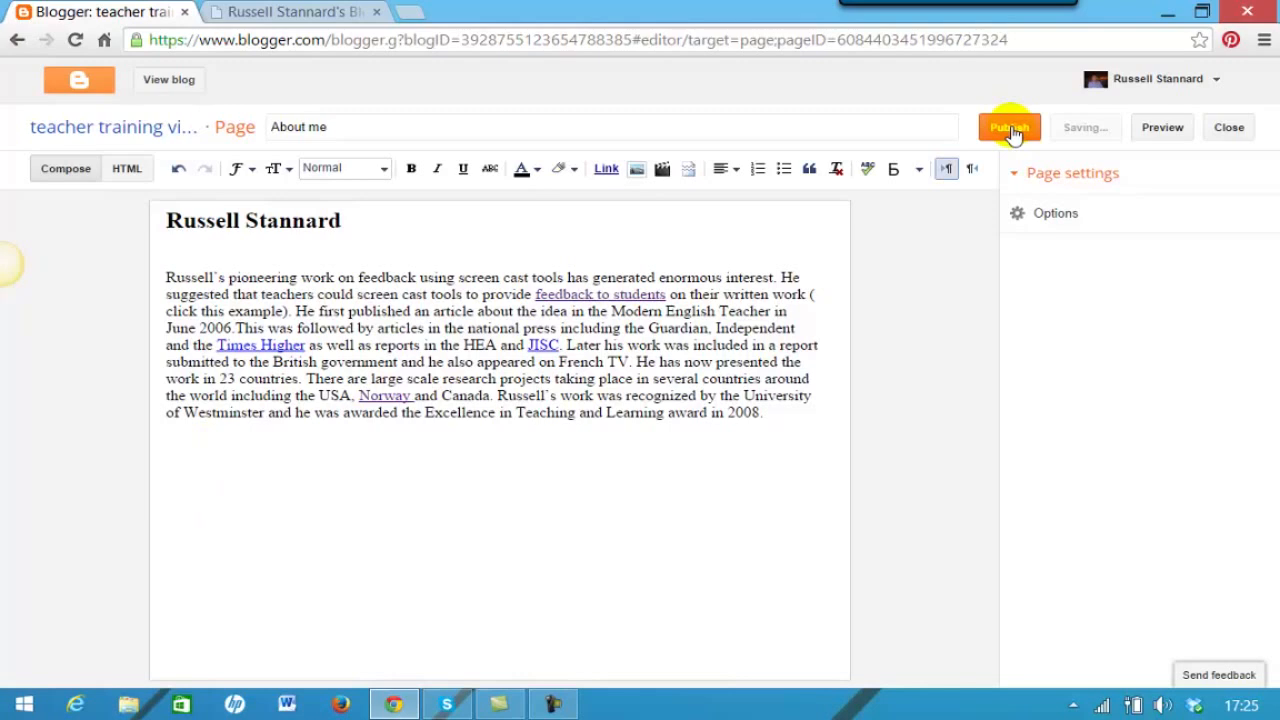
- Expand the page Options and open the live teacher training videos blog in a new tab
click(1017, 214)
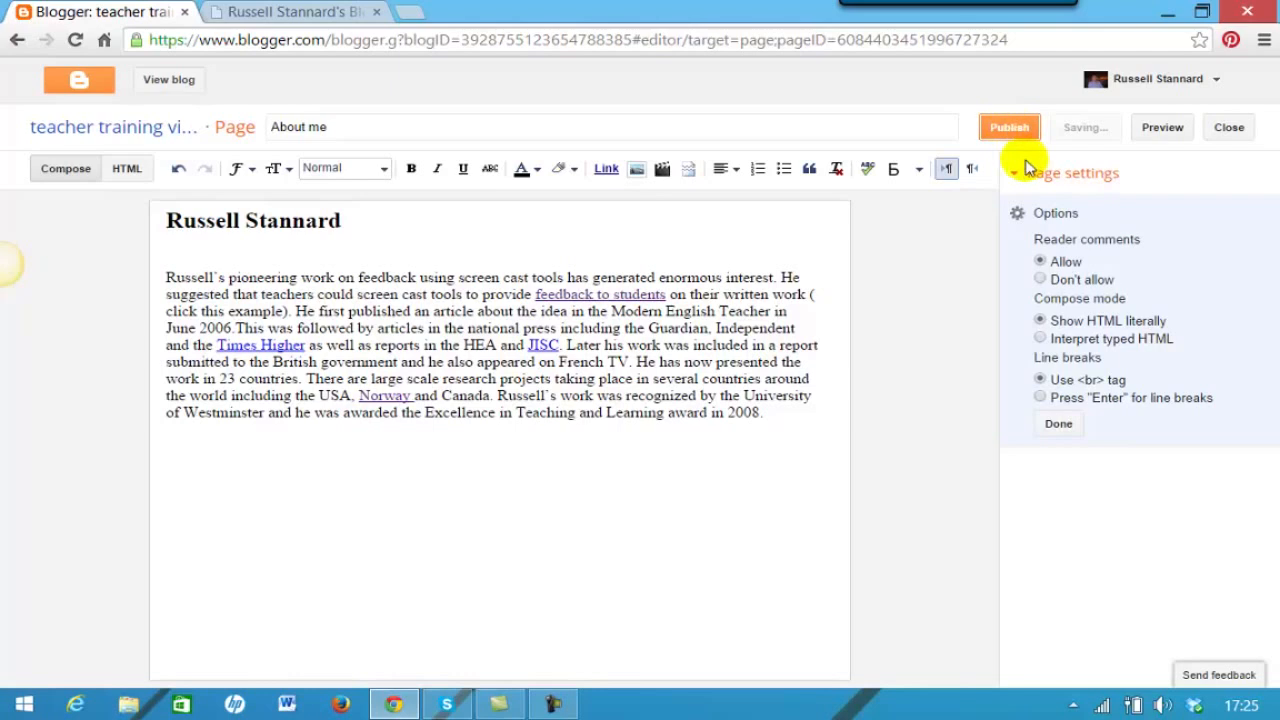
click(170, 82)
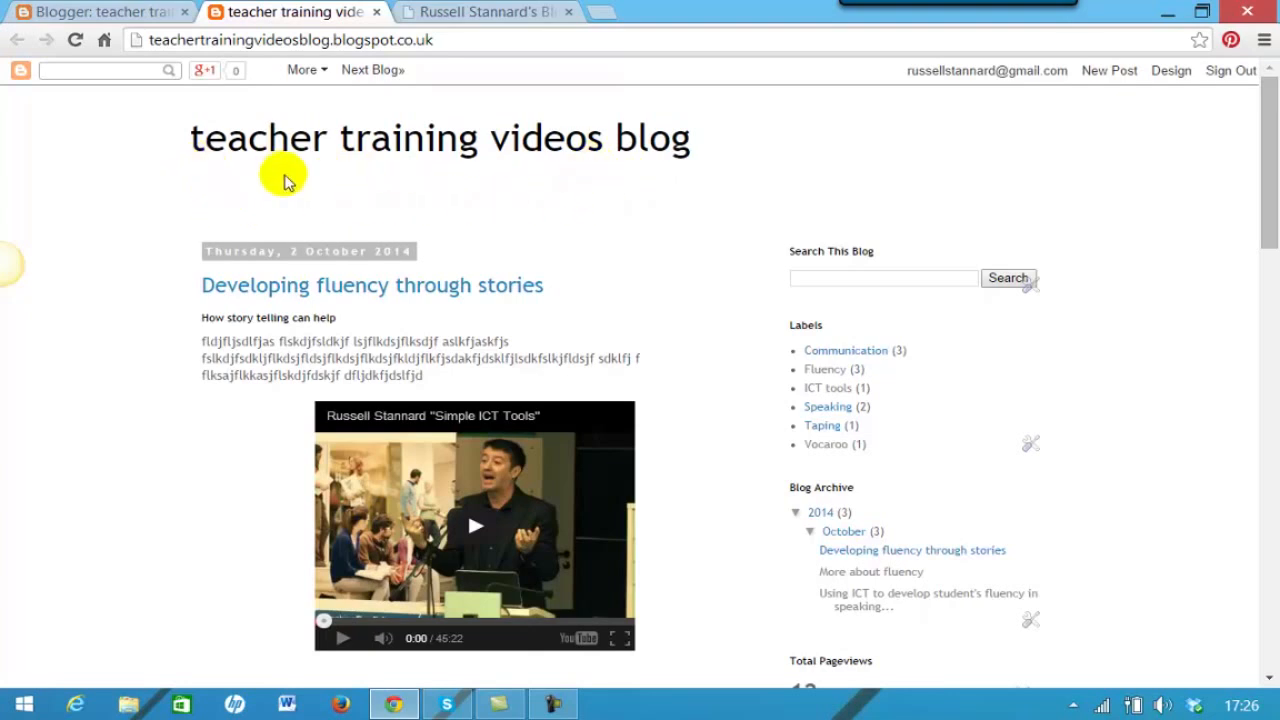
drag(1266, 189, 1249, 129)
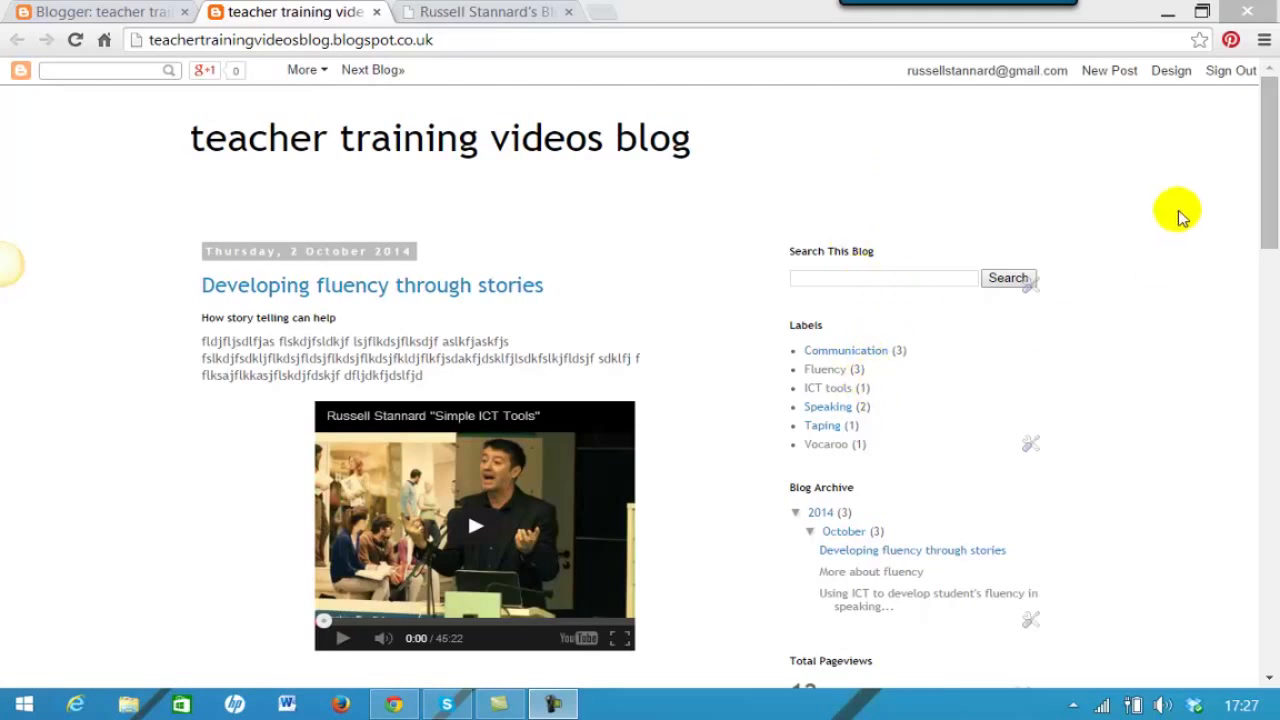
mouse_move(1257, 166)
mouse_down()
mouse_move(1257, 200)
mouse_move(1263, 141)
mouse_move(1263, 180)
mouse_up()
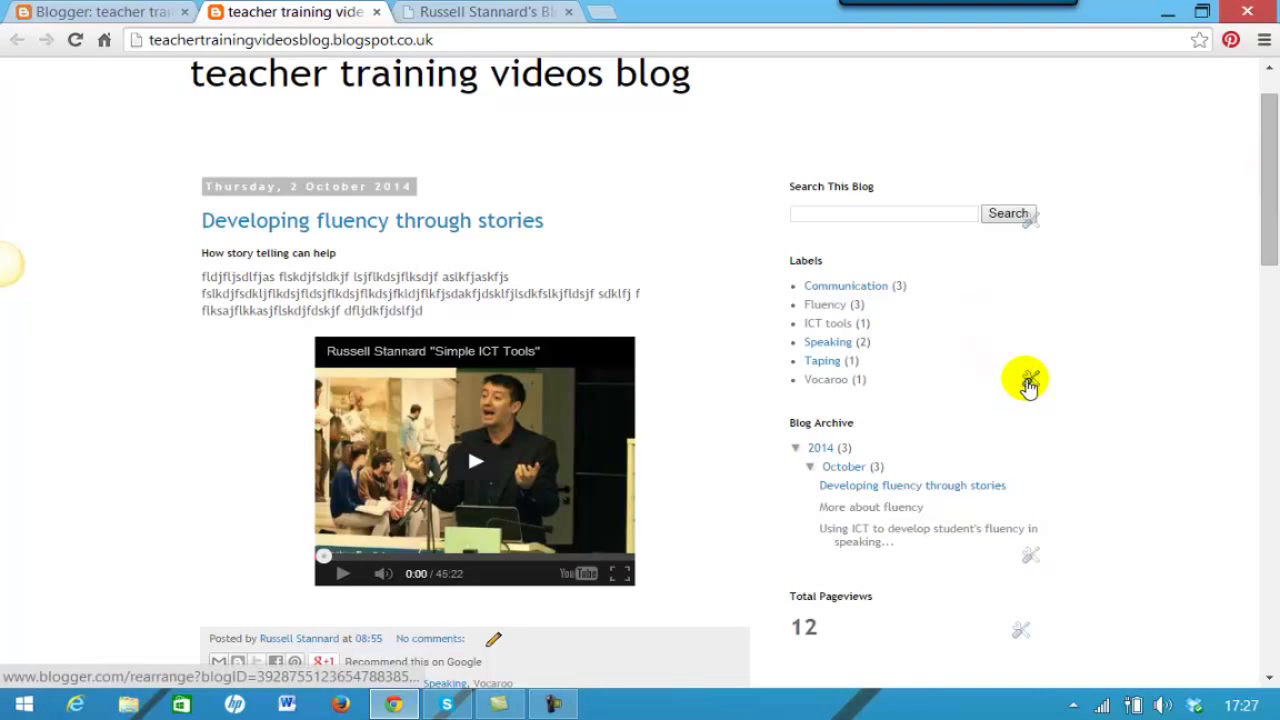
scroll(1267, 242, up, 1)
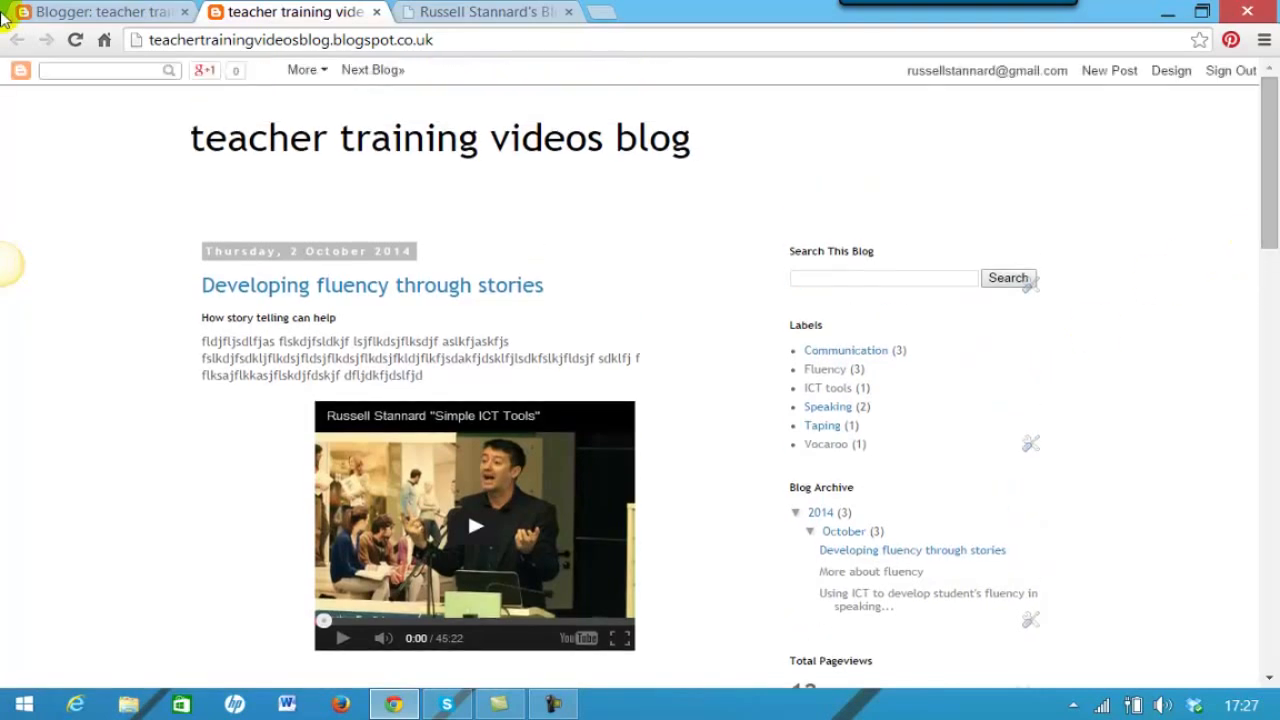
- Return to the Blogger dashboard and open the teacher training videos blog's dropdown options
click(108, 12)
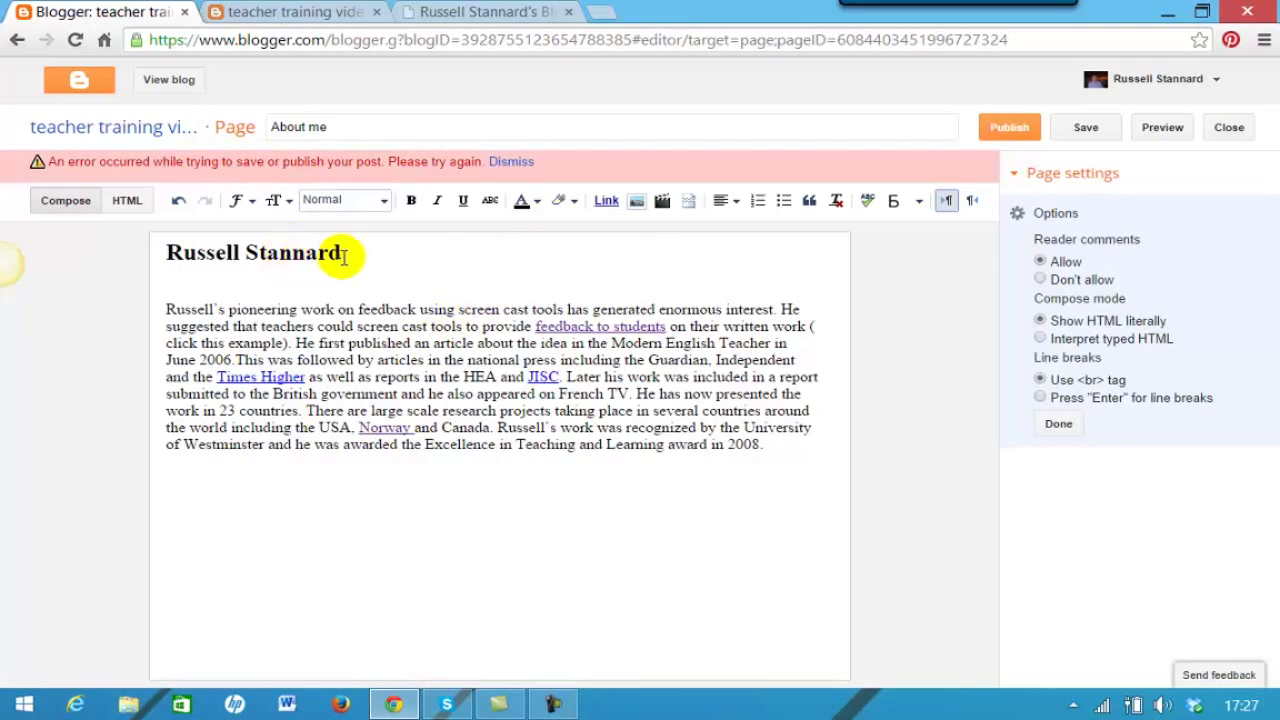
click(79, 86)
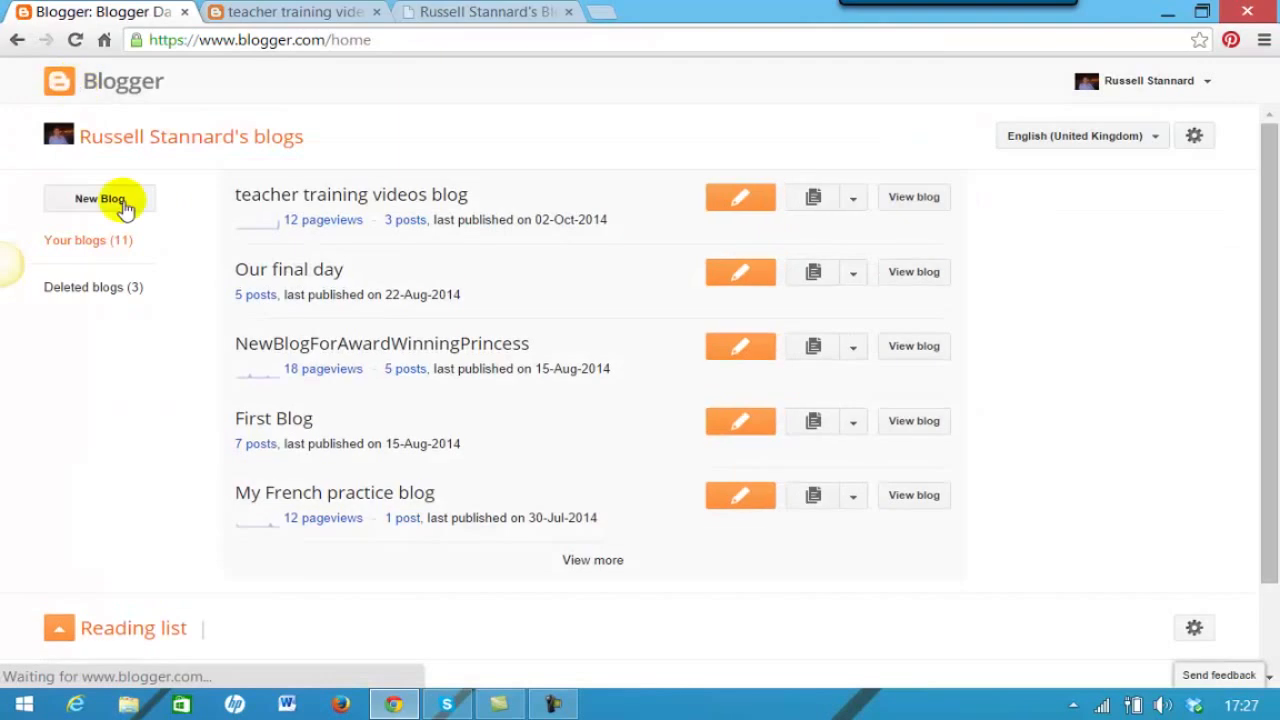
click(853, 198)
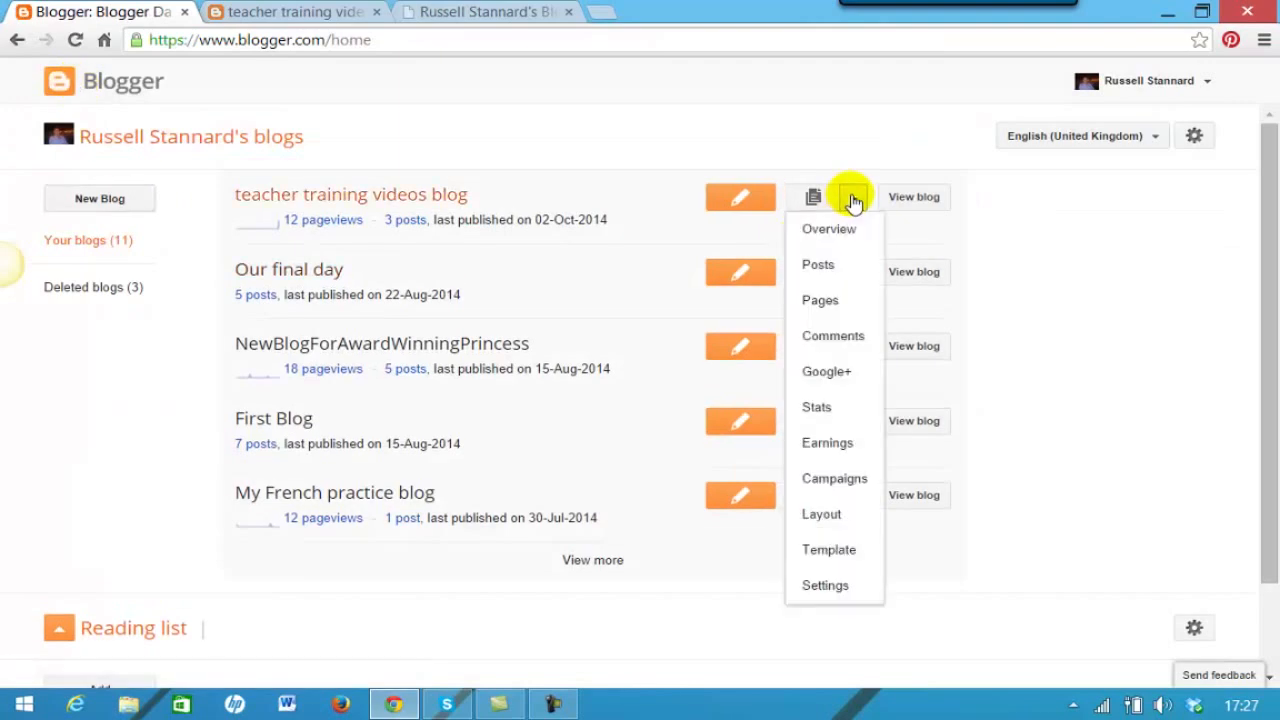
- In Layout, add a Pages gadget in the area below the blog header
click(822, 516)
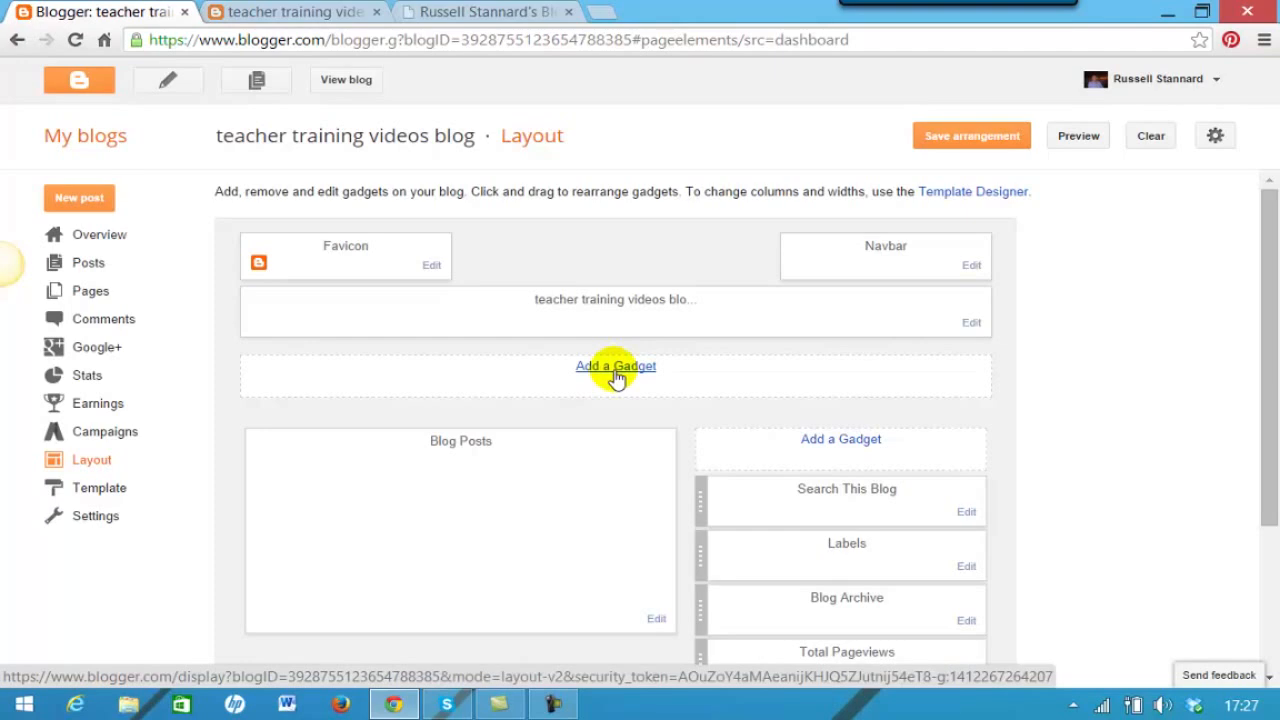
click(616, 367)
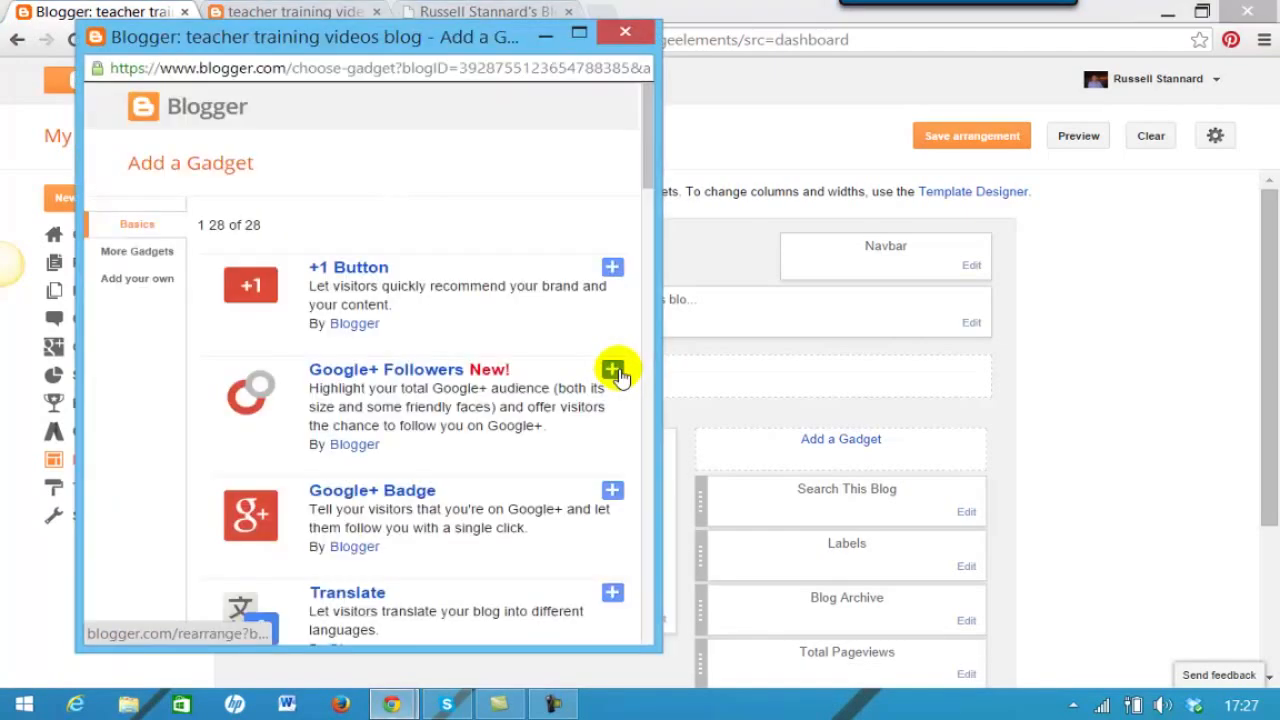
scroll(647, 180, down, 3)
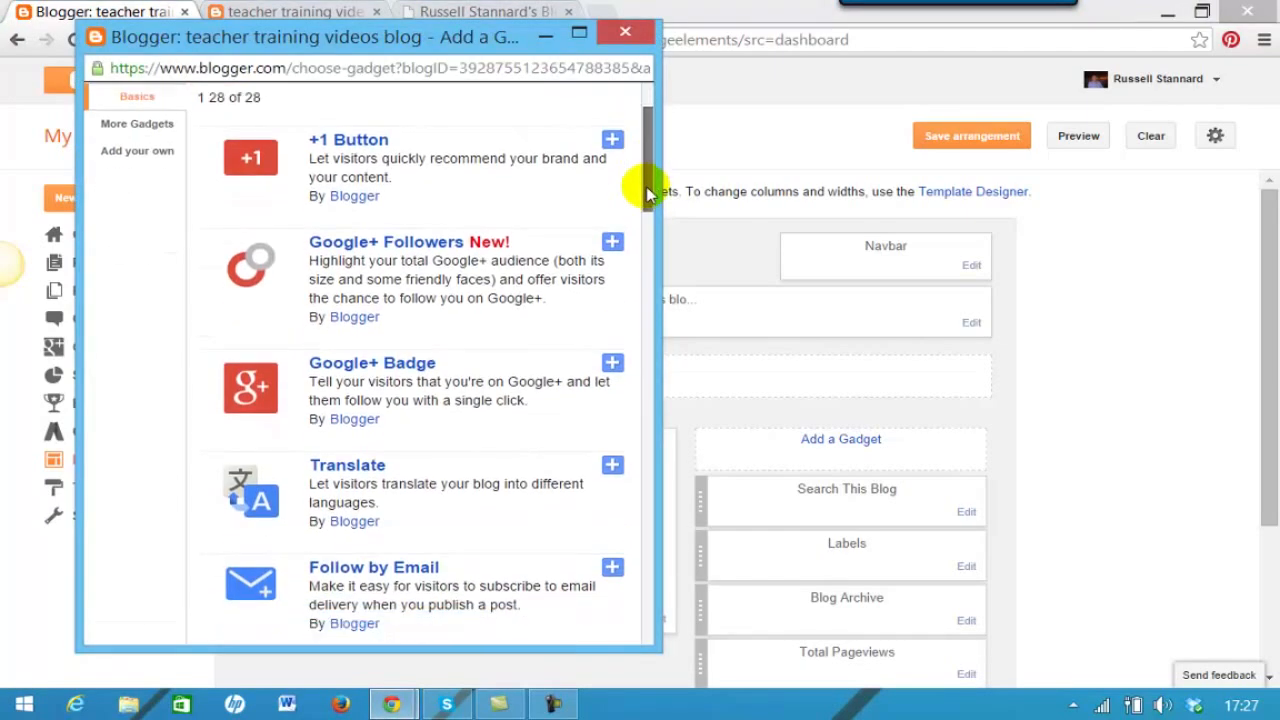
drag(638, 219, 640, 287)
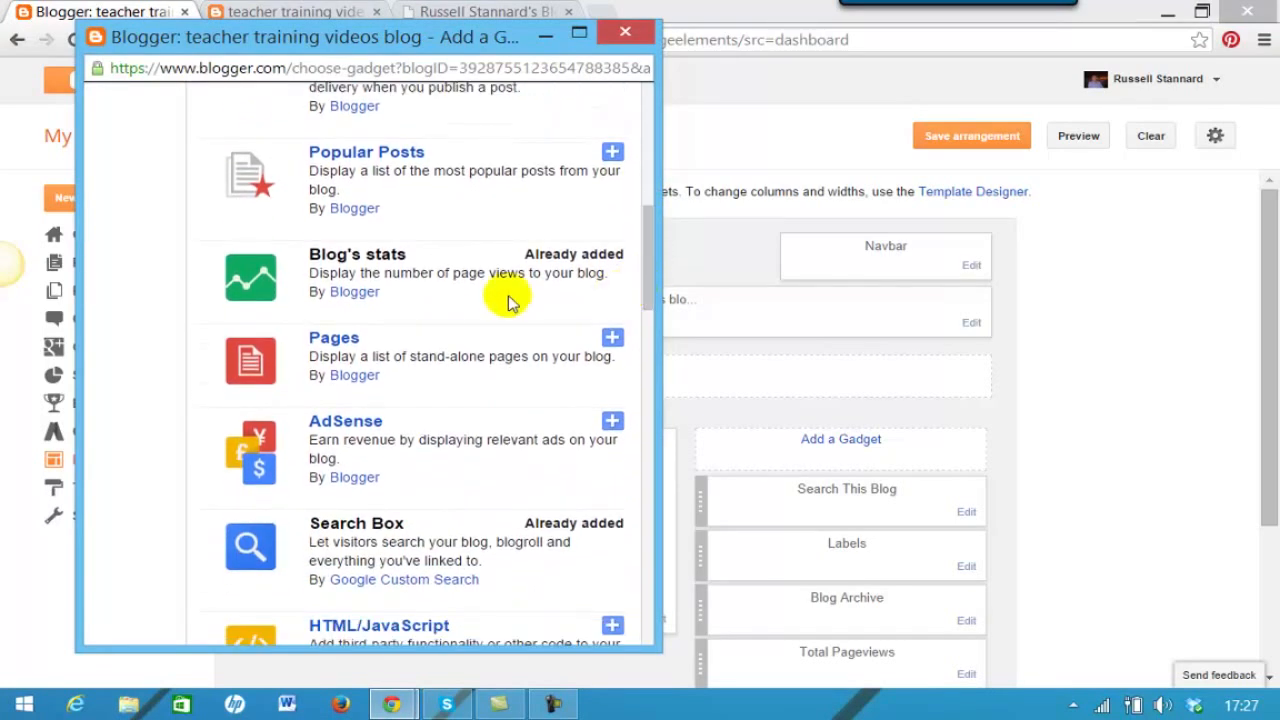
click(612, 339)
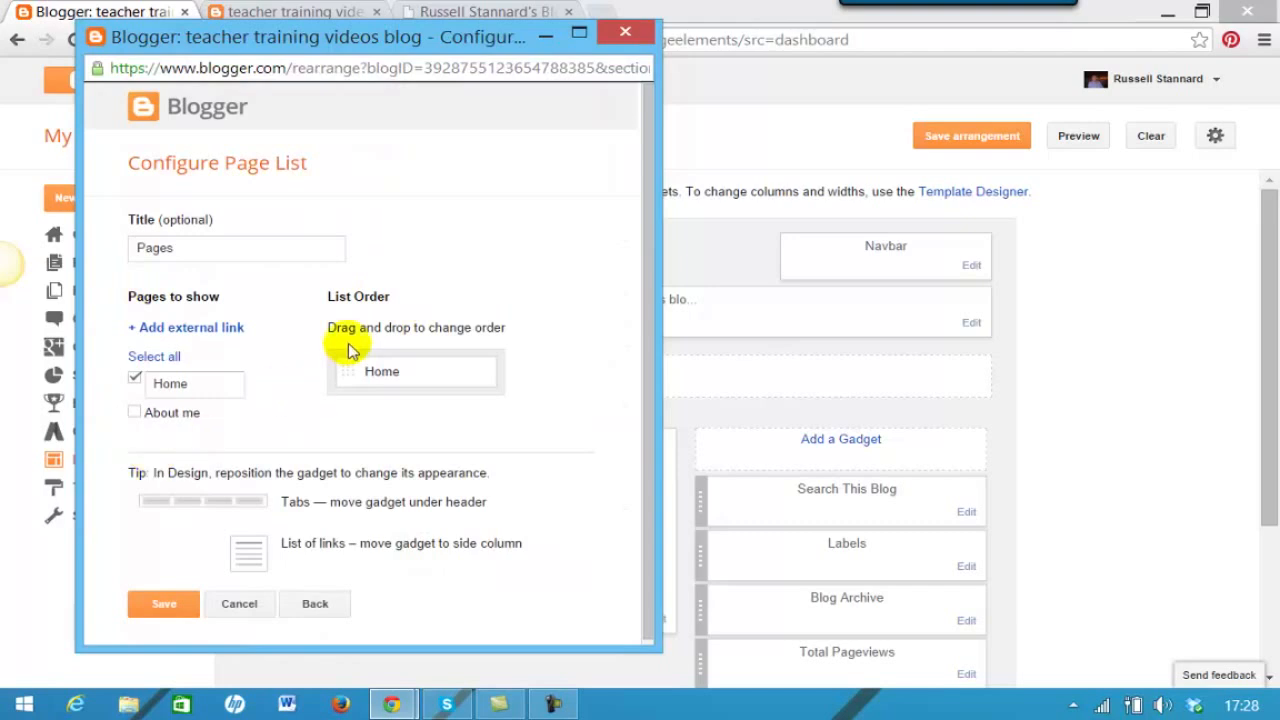
- Include About me alongside Home in the page list, then save the gadget and arrangement
click(136, 413)
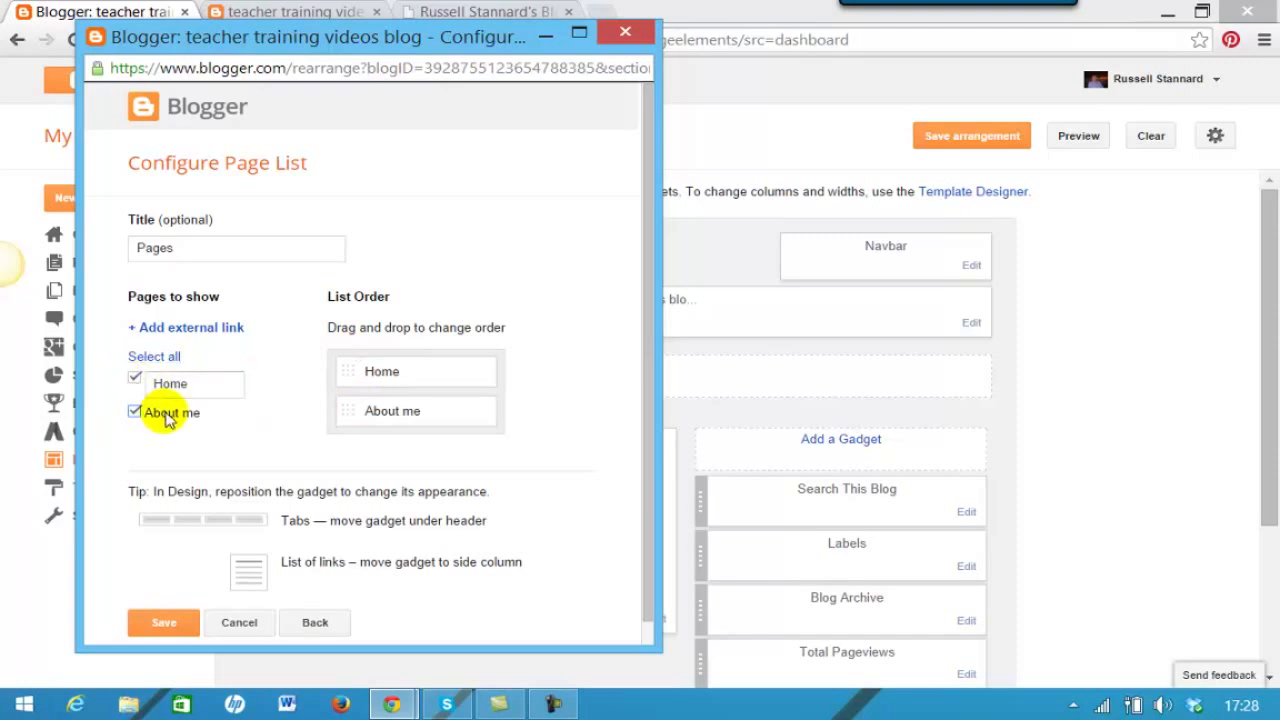
scroll(644, 356, down, 1)
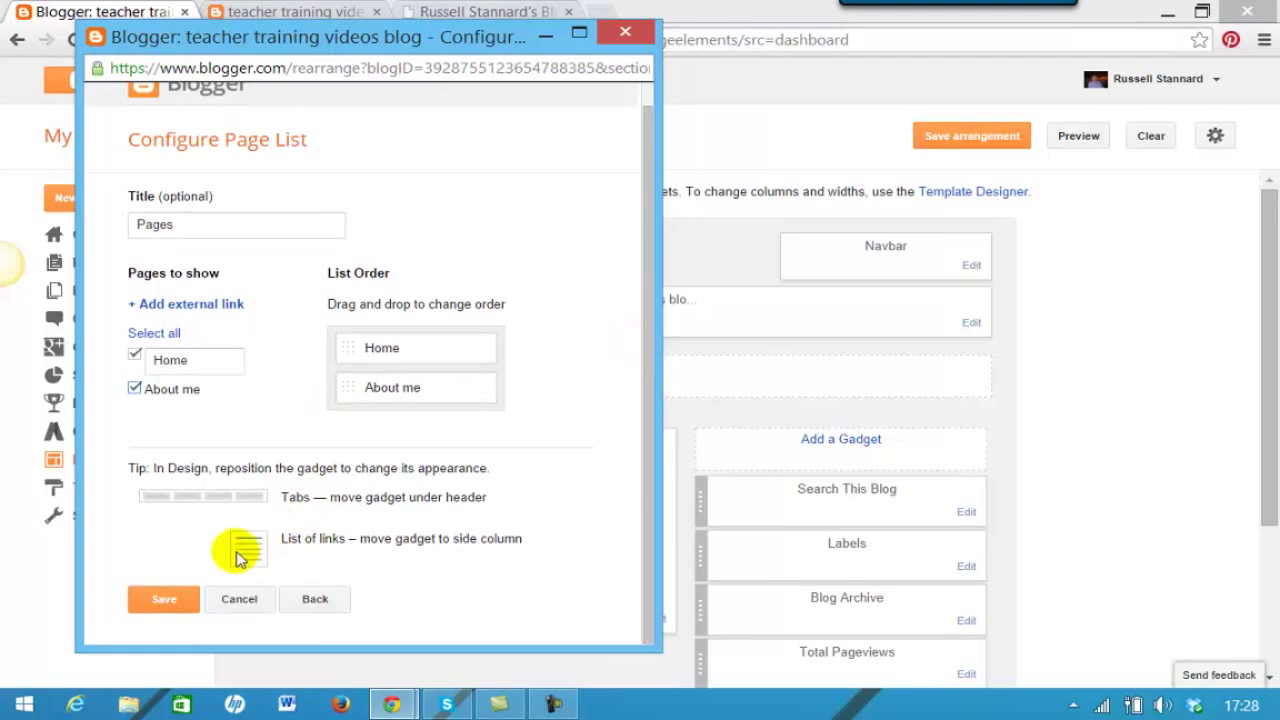
click(163, 600)
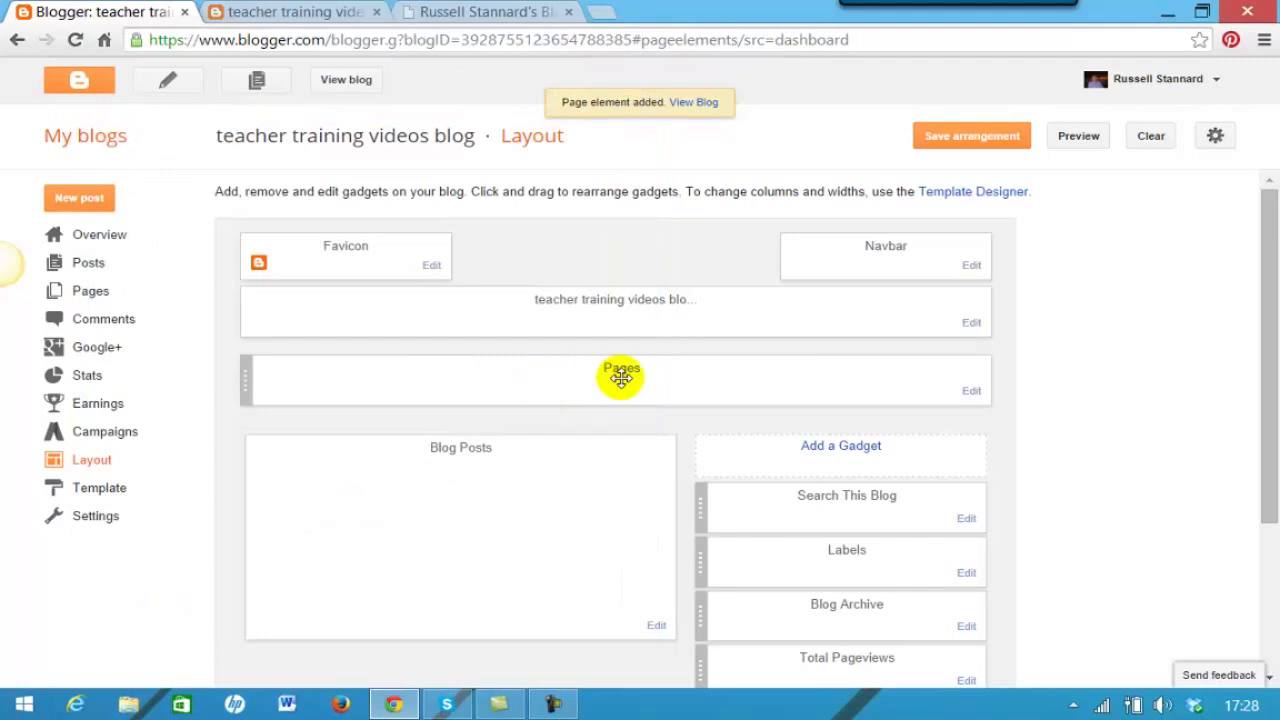
click(946, 146)
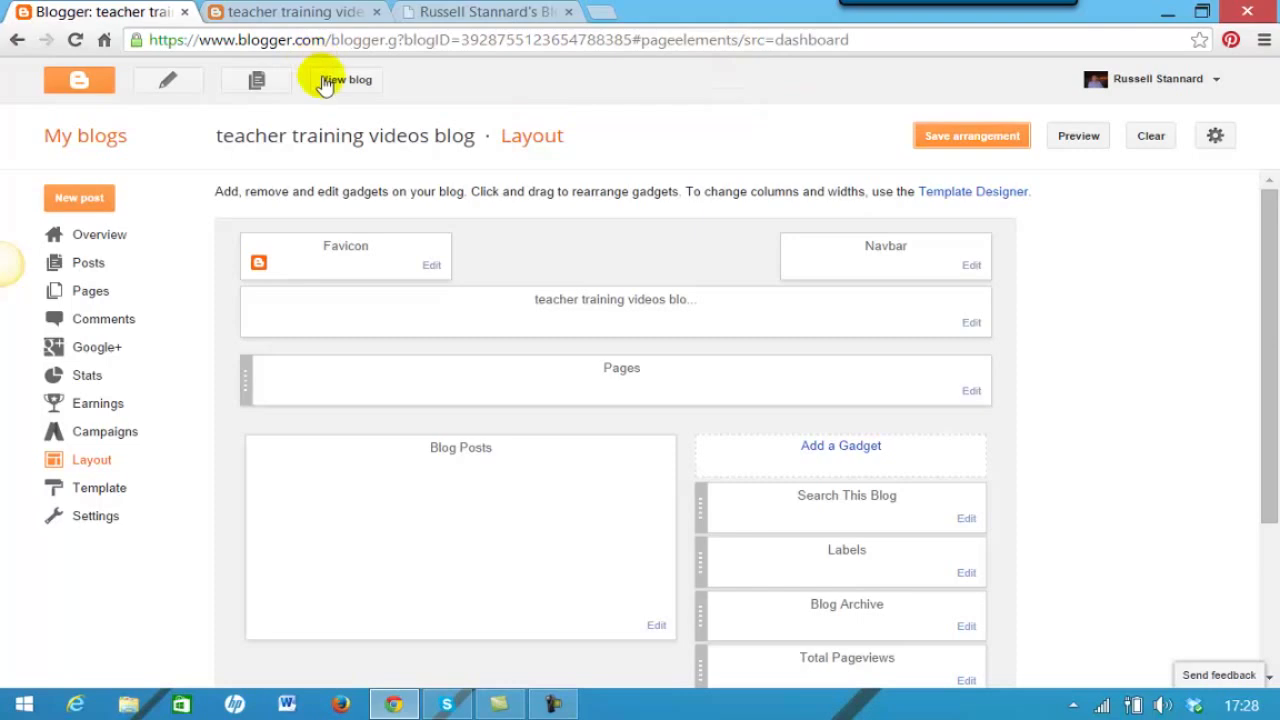
- Open the live blog and switch between its Home and About me tabs to test them
click(372, 84)
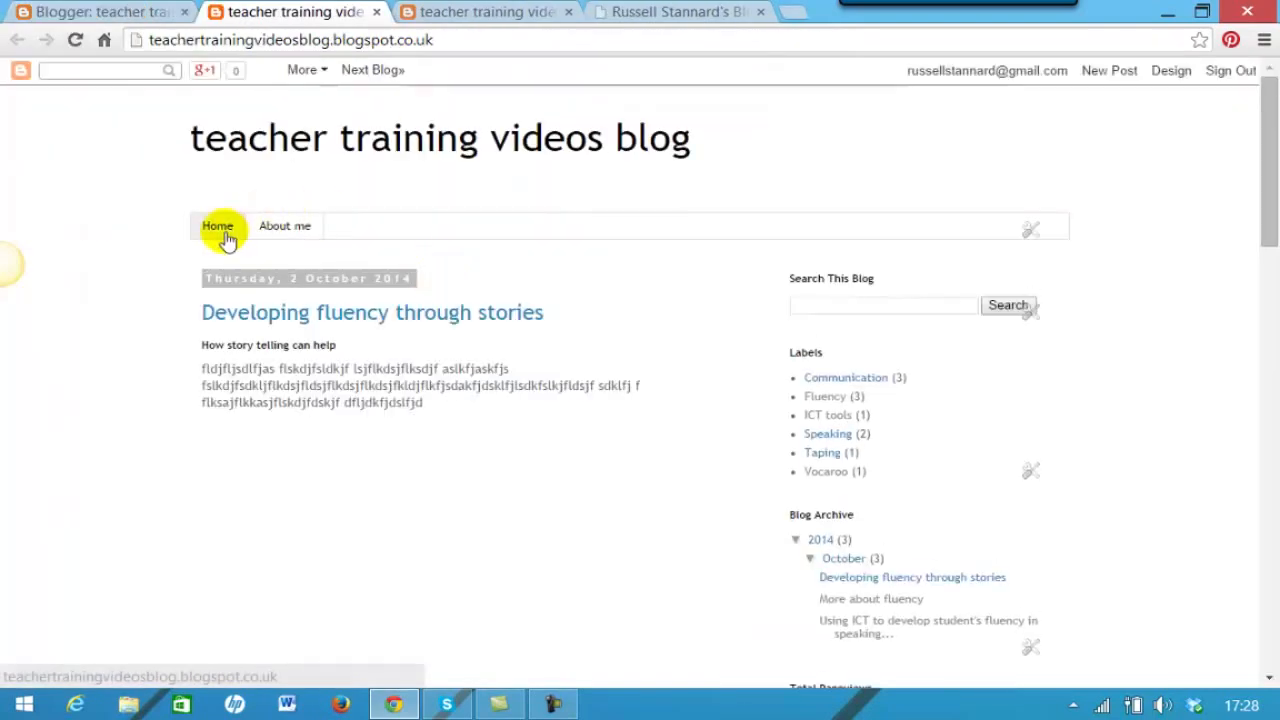
click(277, 232)
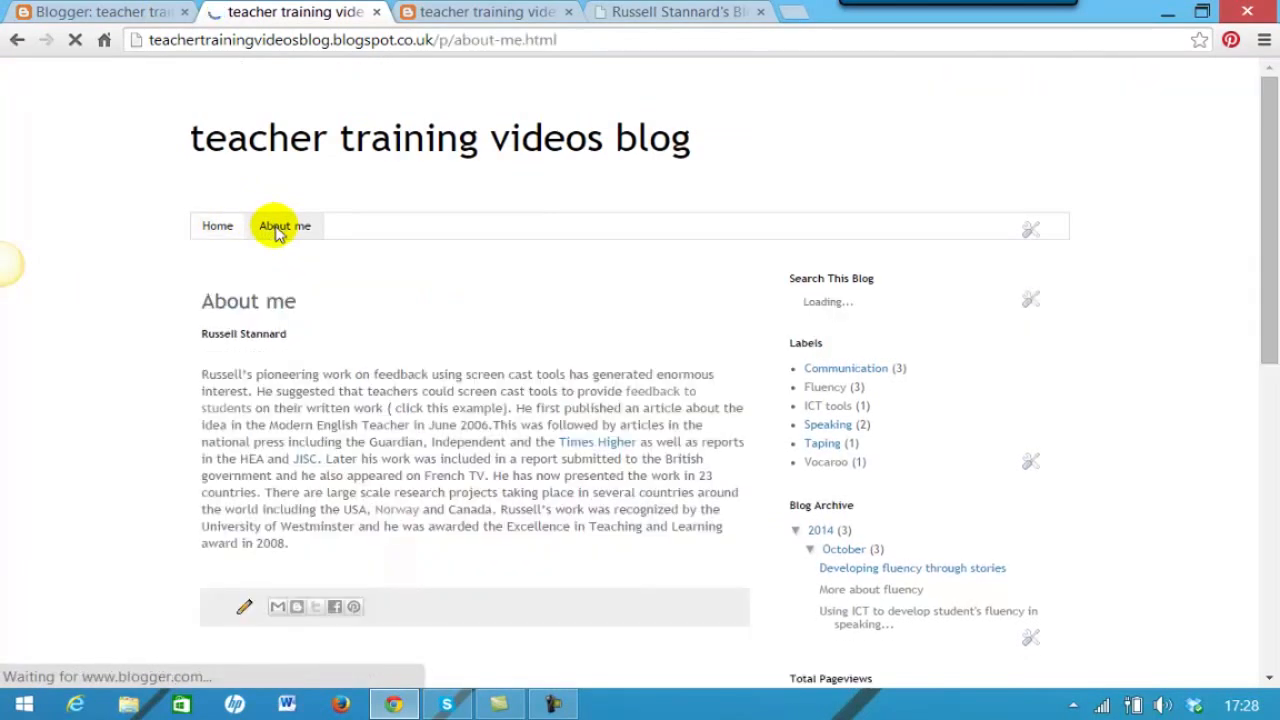
click(206, 228)
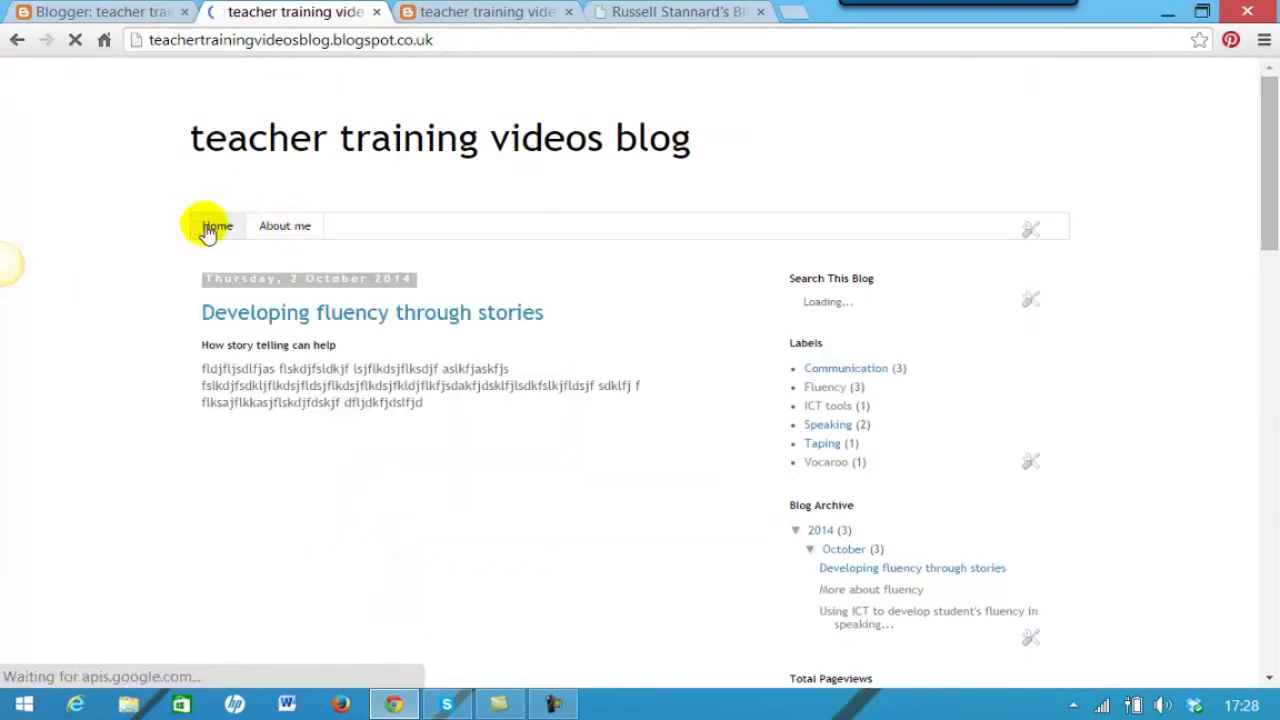
click(278, 228)
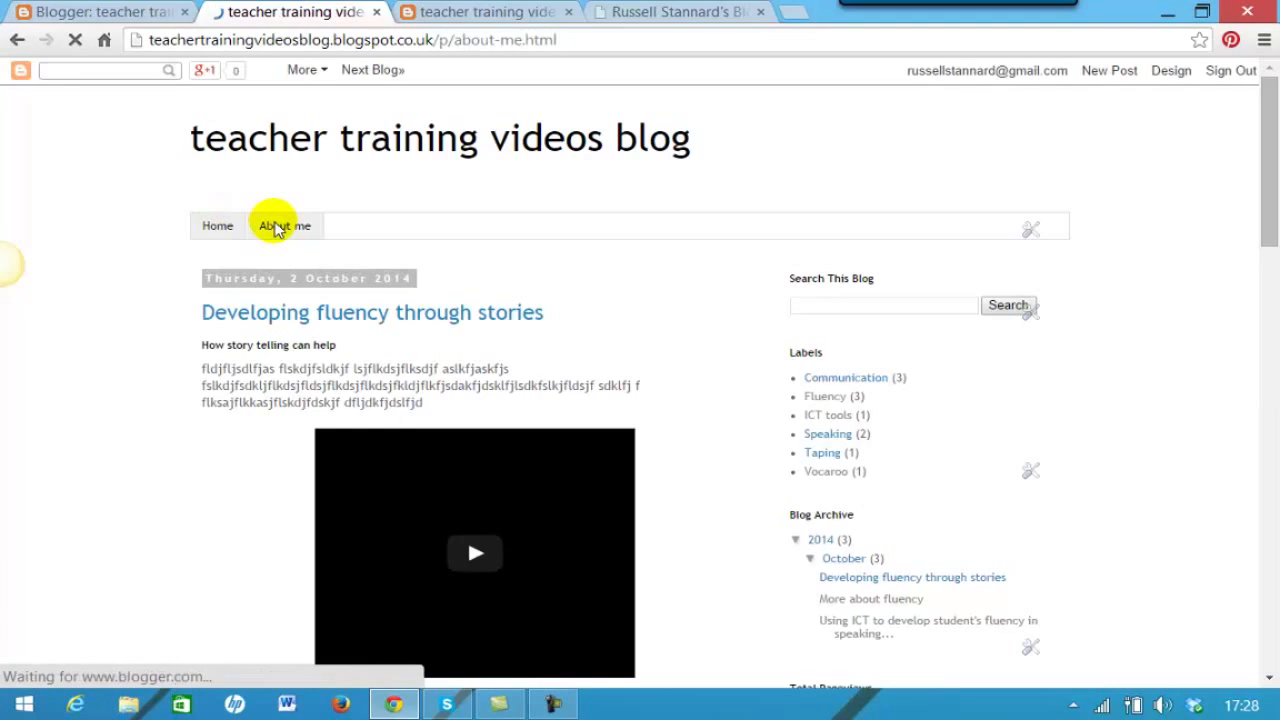
scroll(390, 220, down, 1)
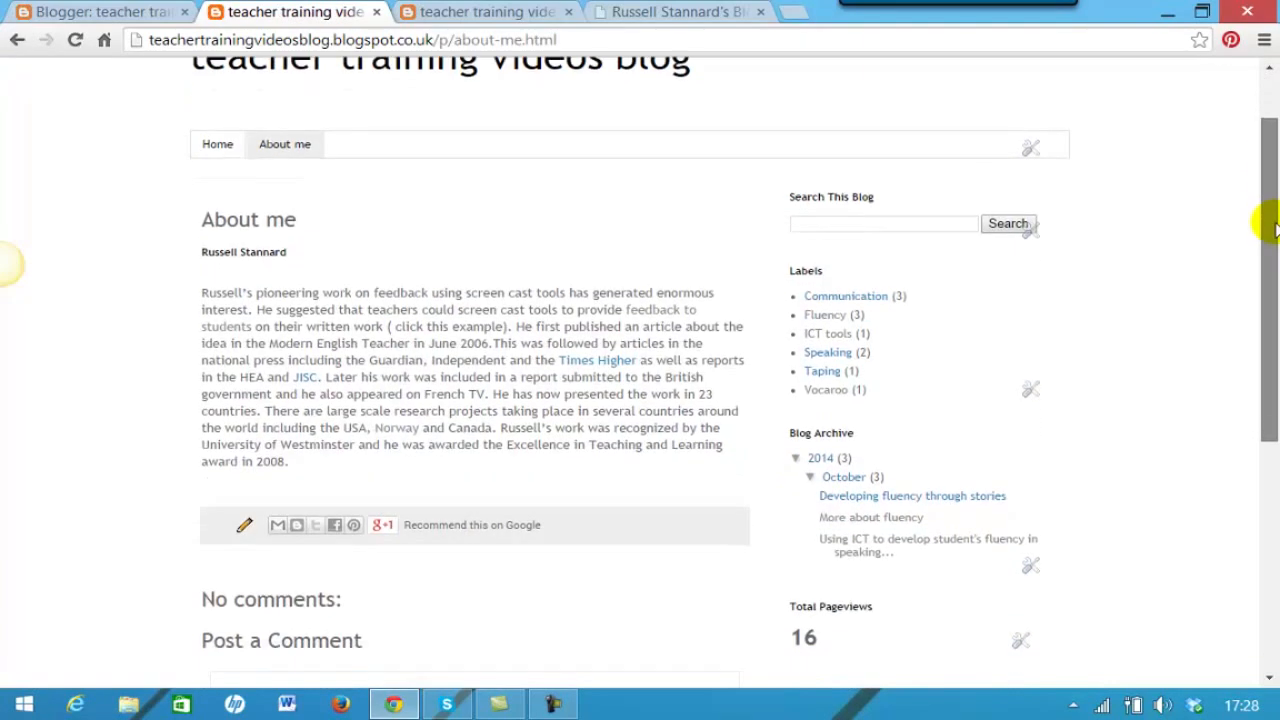
click(218, 146)
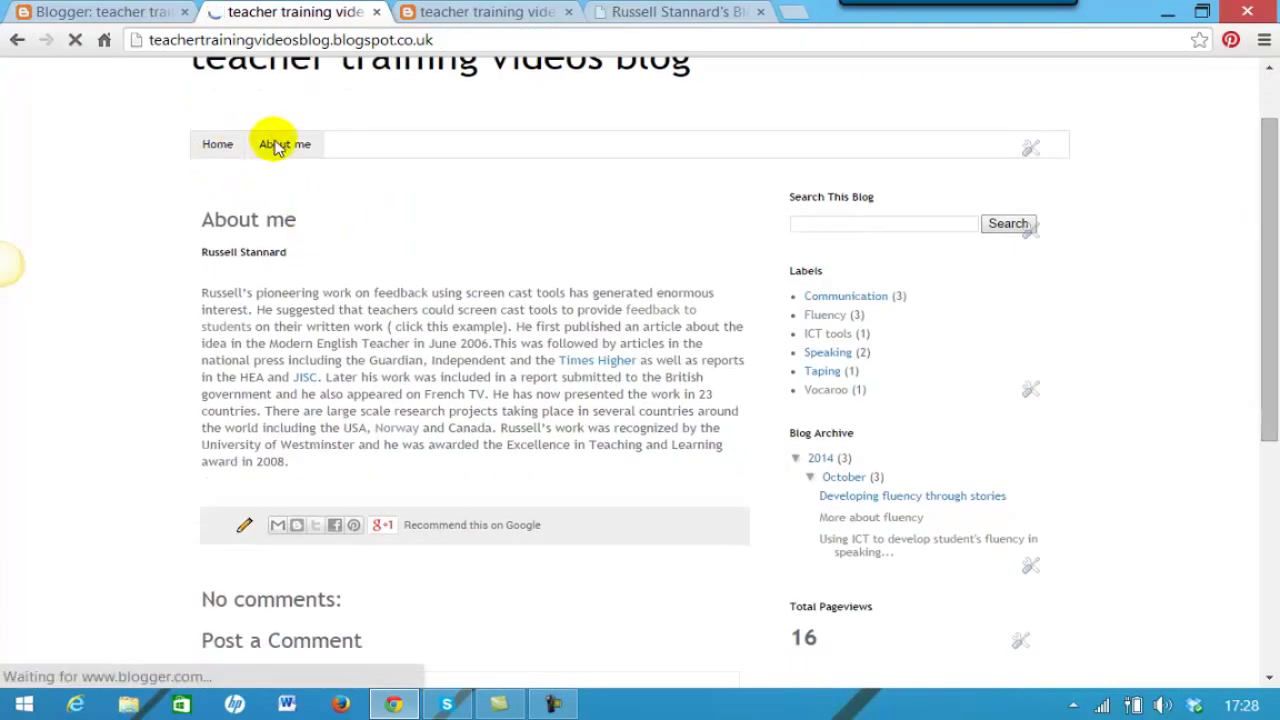
click(280, 227)
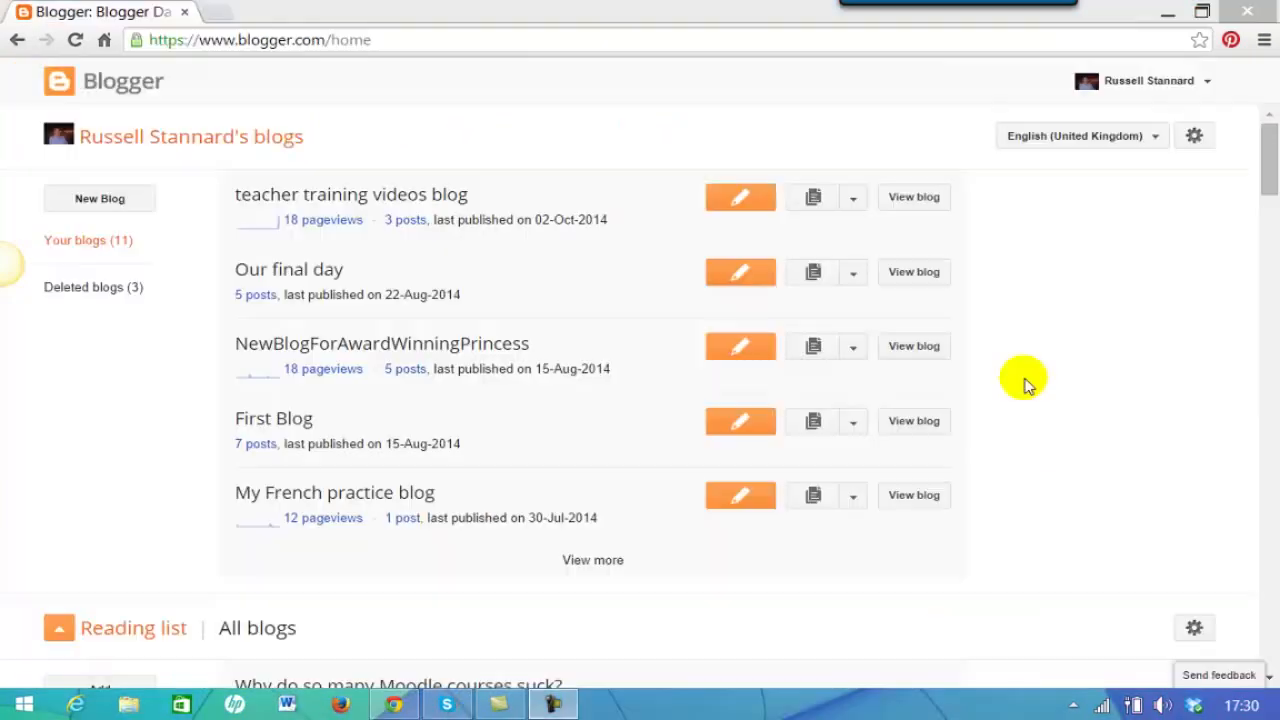
- From the teacher training videos blog's Pages list, start a new page titled 'My latest talks'
click(853, 203)
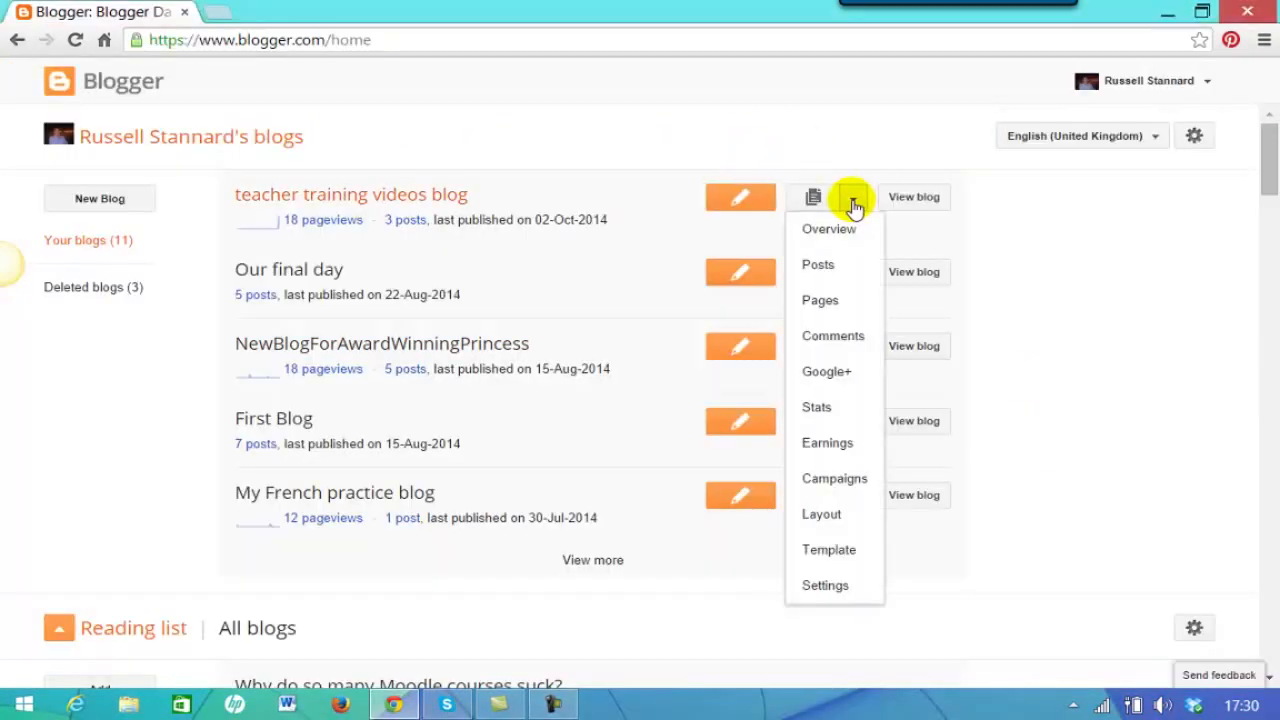
click(818, 304)
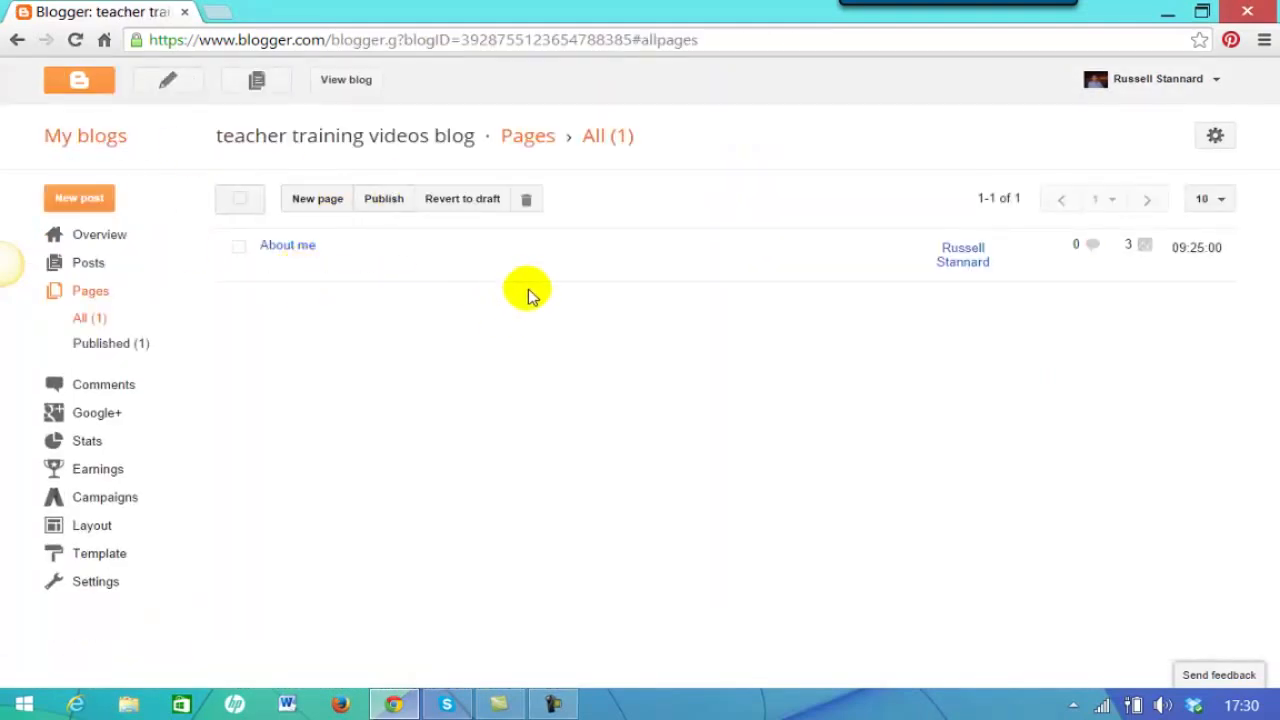
click(316, 200)
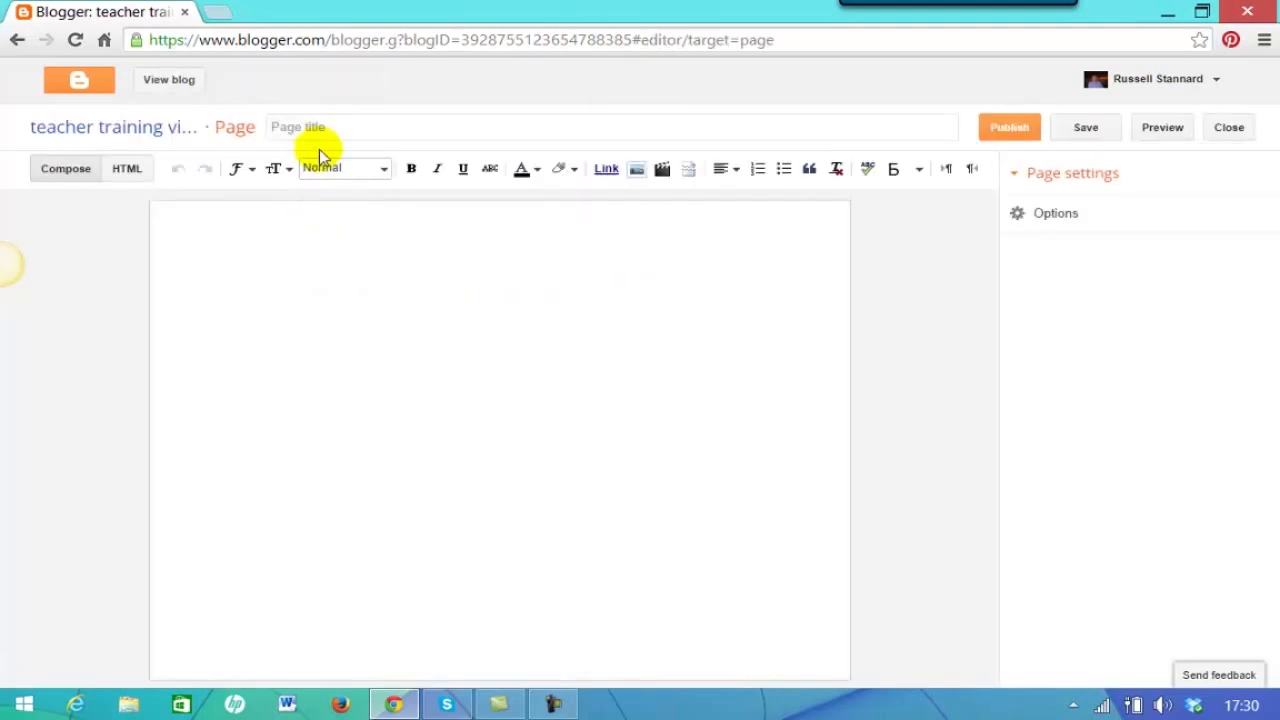
click(355, 127)
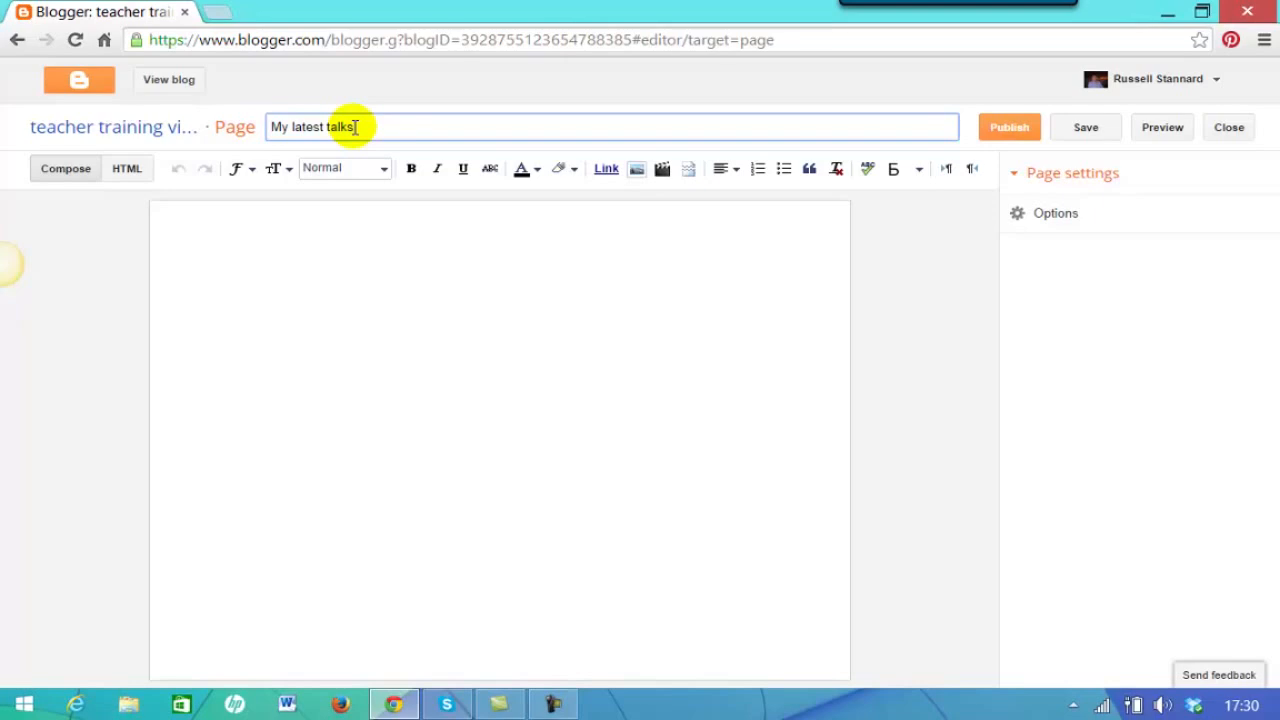
- Fill the page body with four lines of placeholder text
click(275, 263)
text(sdjf;sjf fd fj)
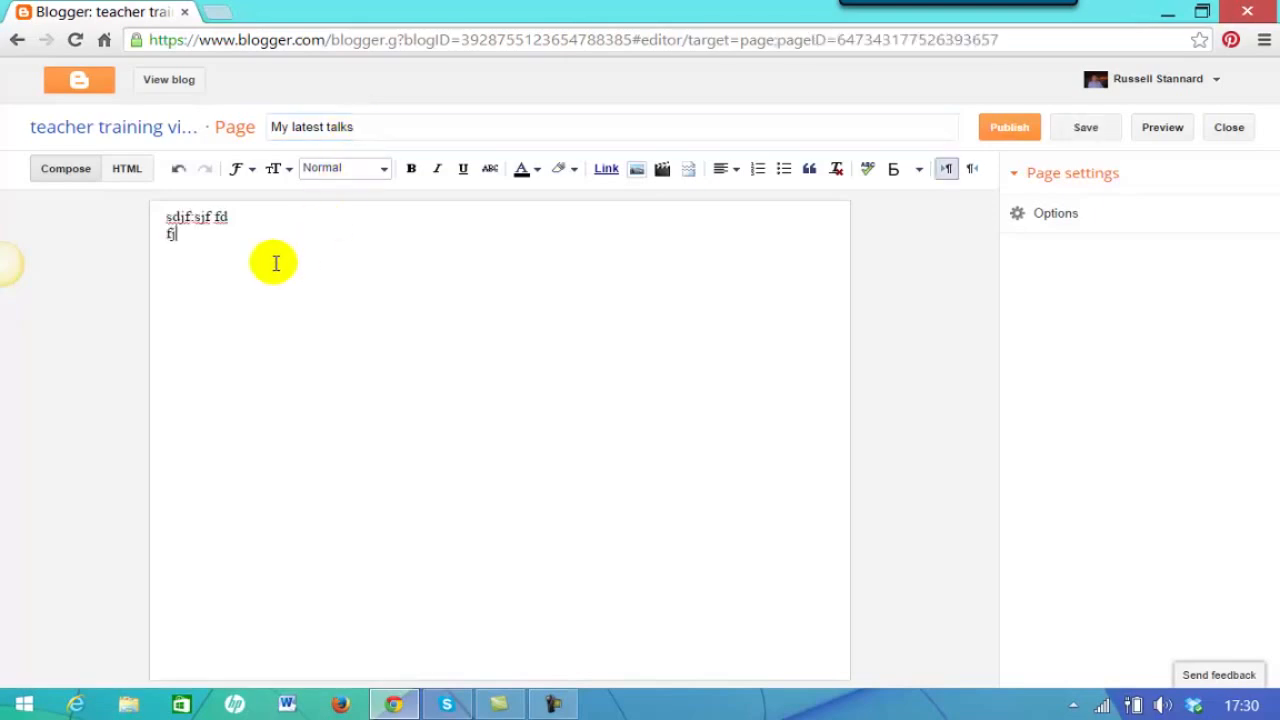
text(sdf;ljsdf ;lsfj dsfjdfljsda fs)
key(Return)
text(;fjs;adfjsldfjsdlfj)
key(Return)
text(jf;dsljfjsdl;fjsd)
key(Return)
text(lfja;lldfjl;fjl;fjas ;aslfjsd;lfjldsjf;ldjfd)
mouse_move(1060, 43)
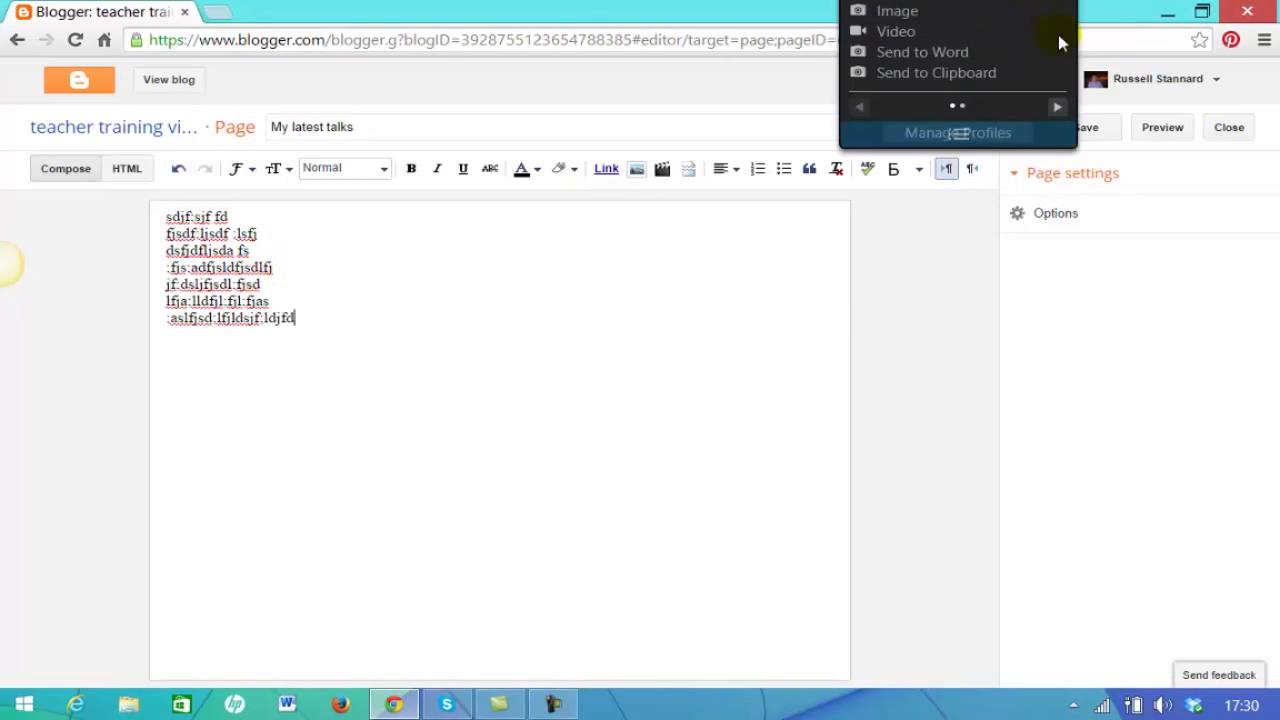
- Publish My latest talks, view the live blog, and open the Pages tab gadget's settings
click(1018, 140)
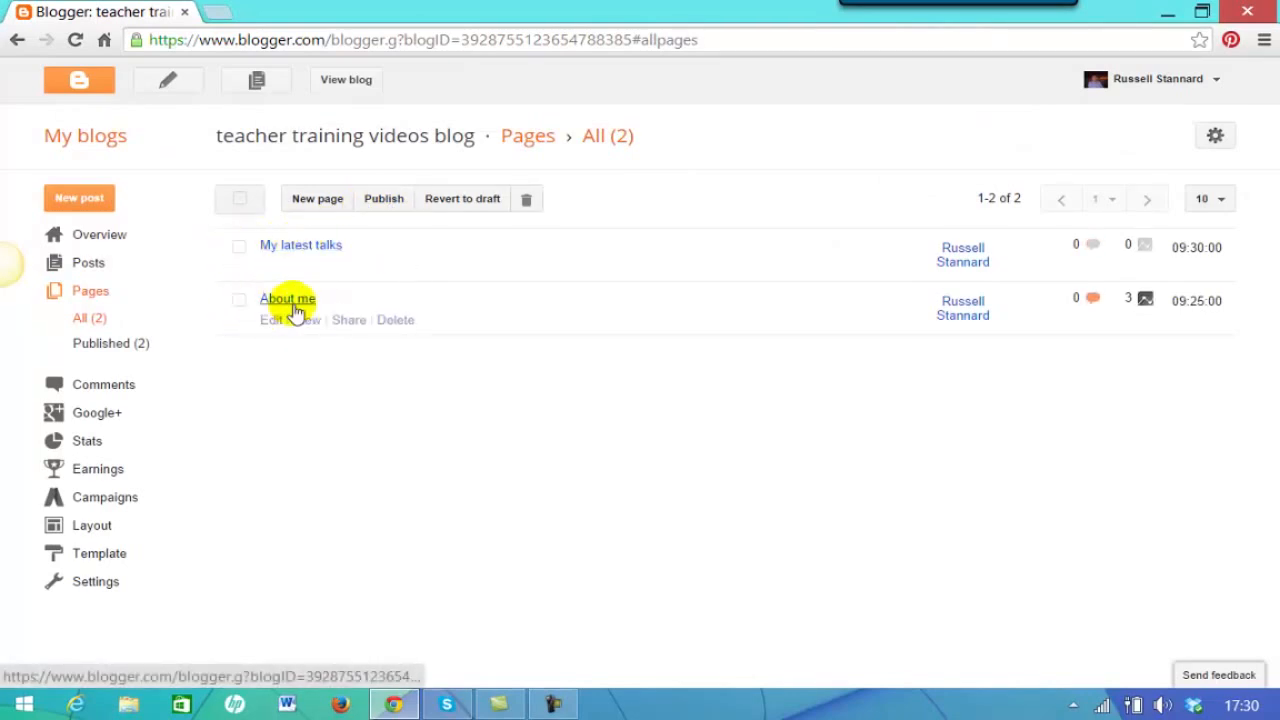
click(341, 82)
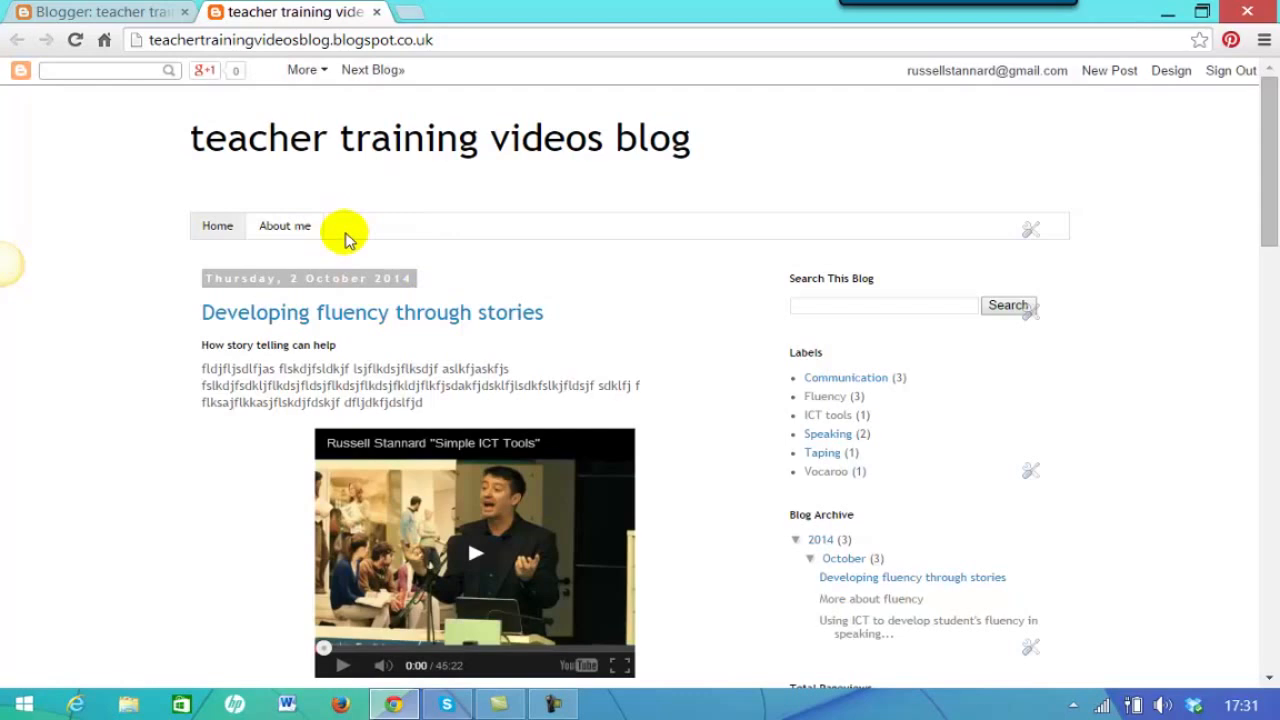
click(1031, 230)
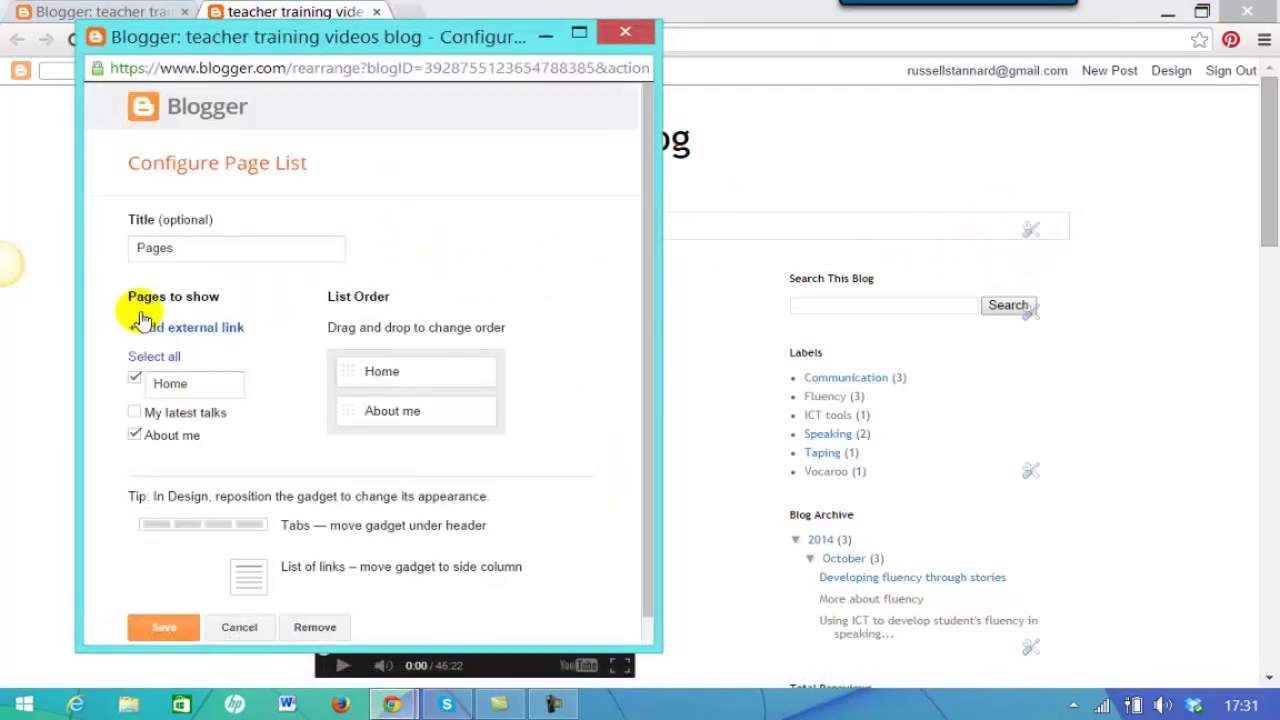
- Tick My latest talks and reorder the tabs as Home, About me, My latest talks
click(134, 413)
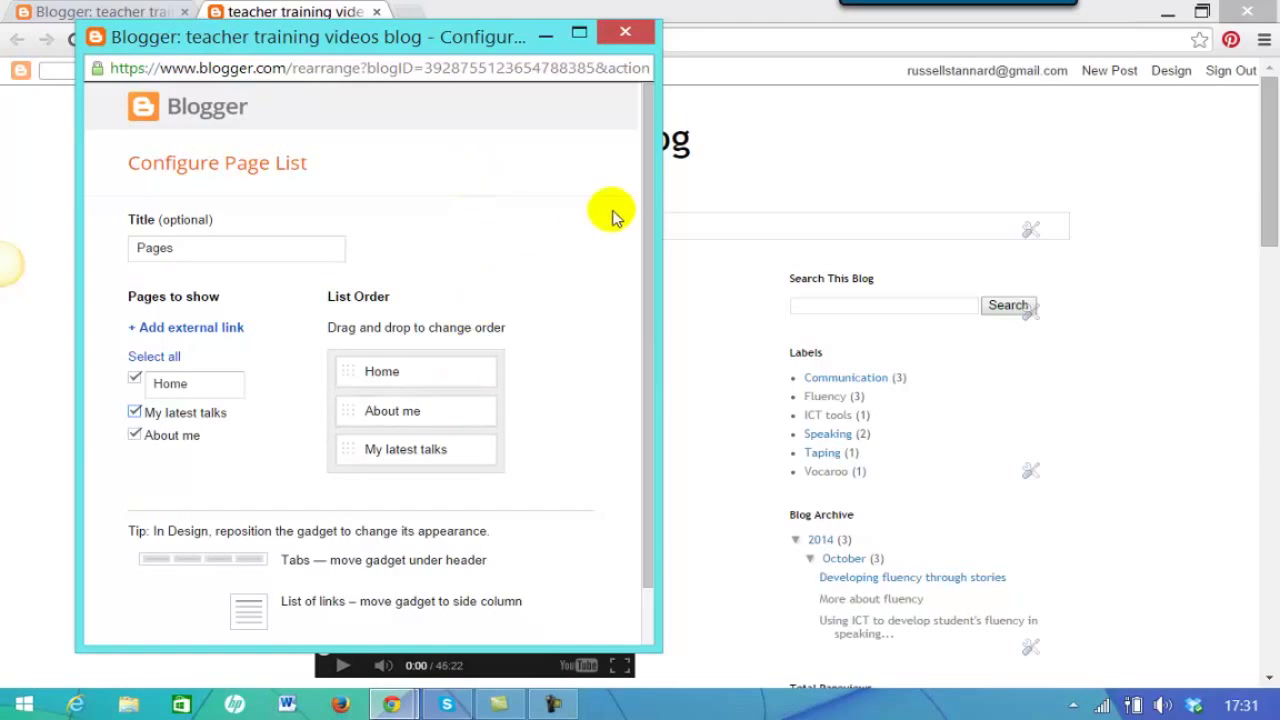
drag(649, 249, 651, 365)
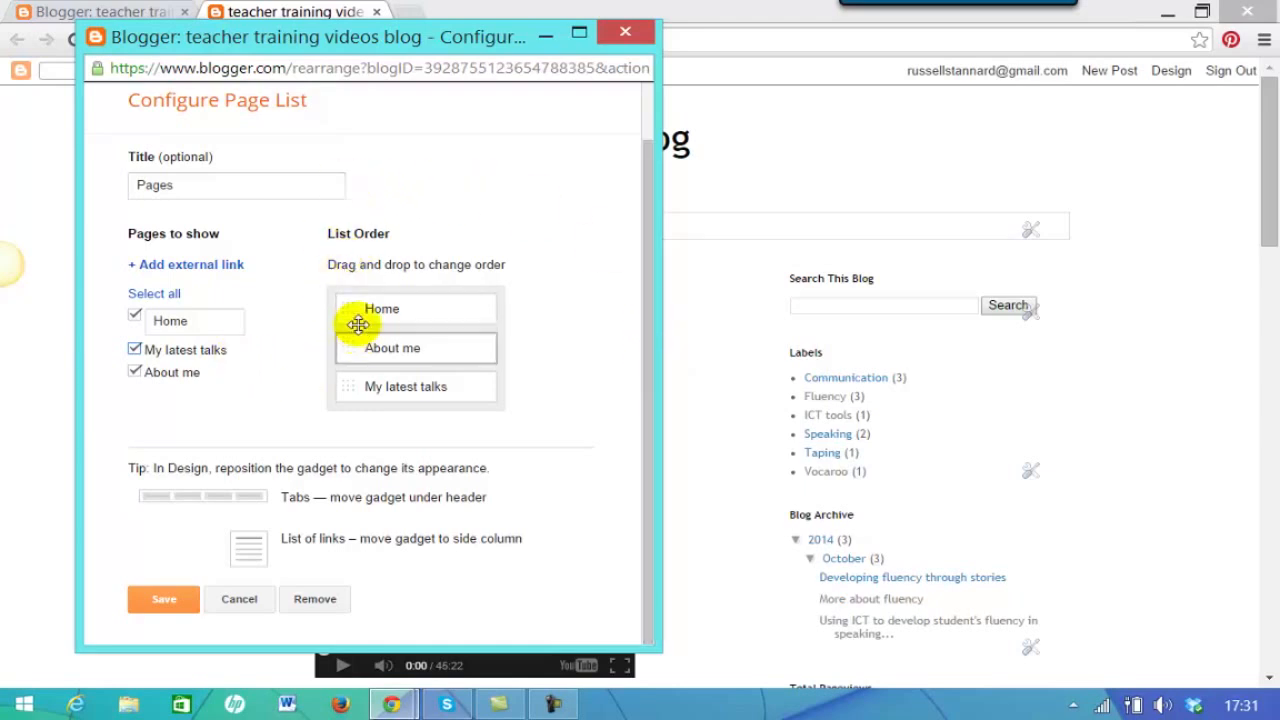
drag(380, 349, 388, 392)
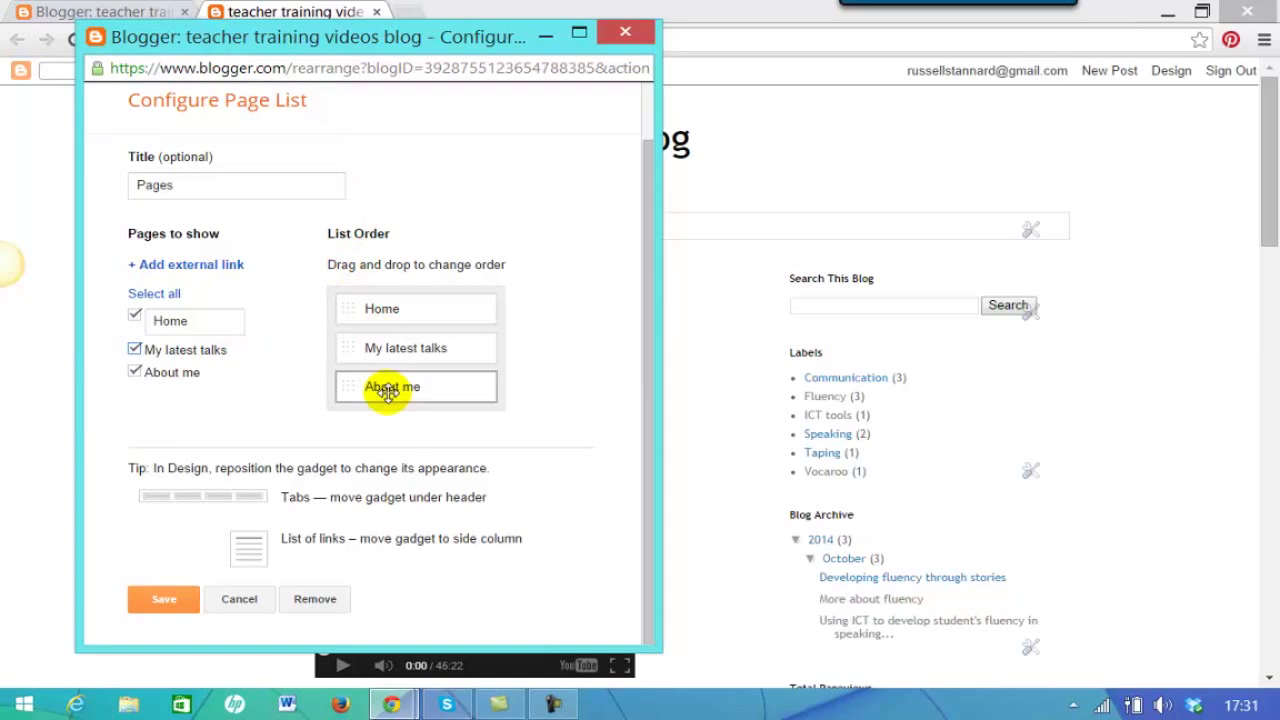
drag(380, 349, 400, 395)
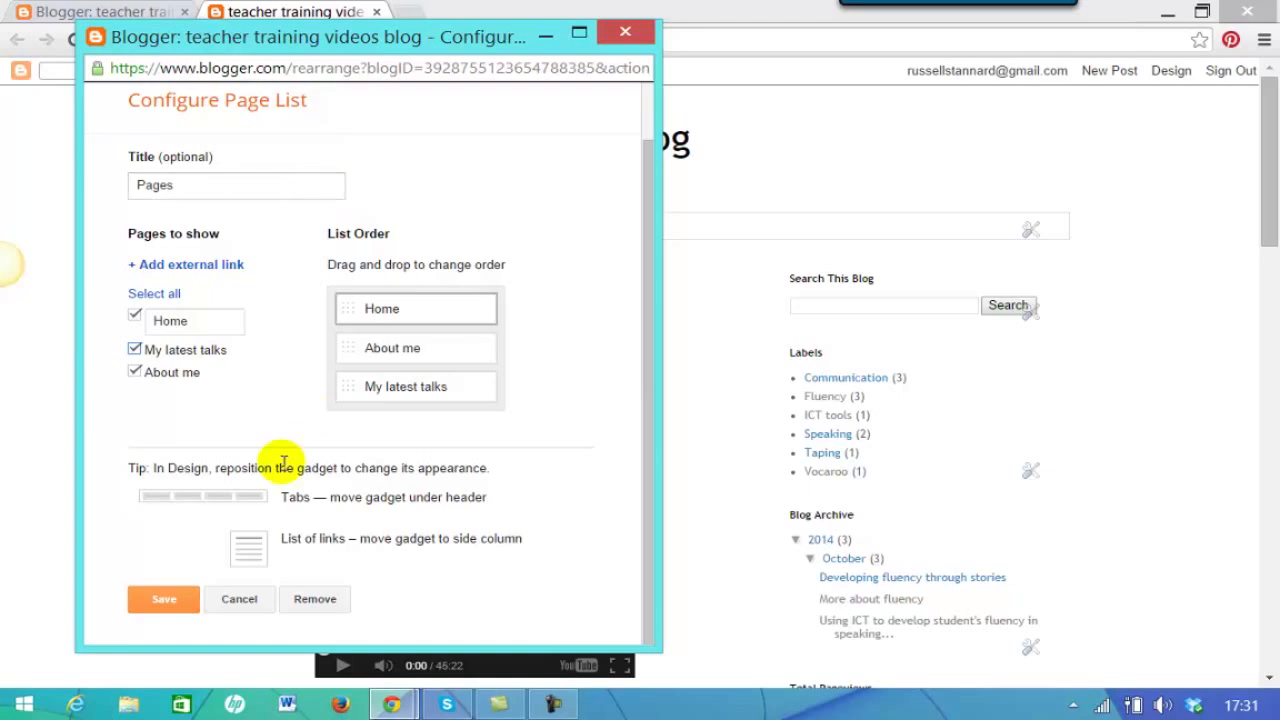
- Save the page list as blog tabs and return to the Blogger Pages dashboard
click(168, 601)
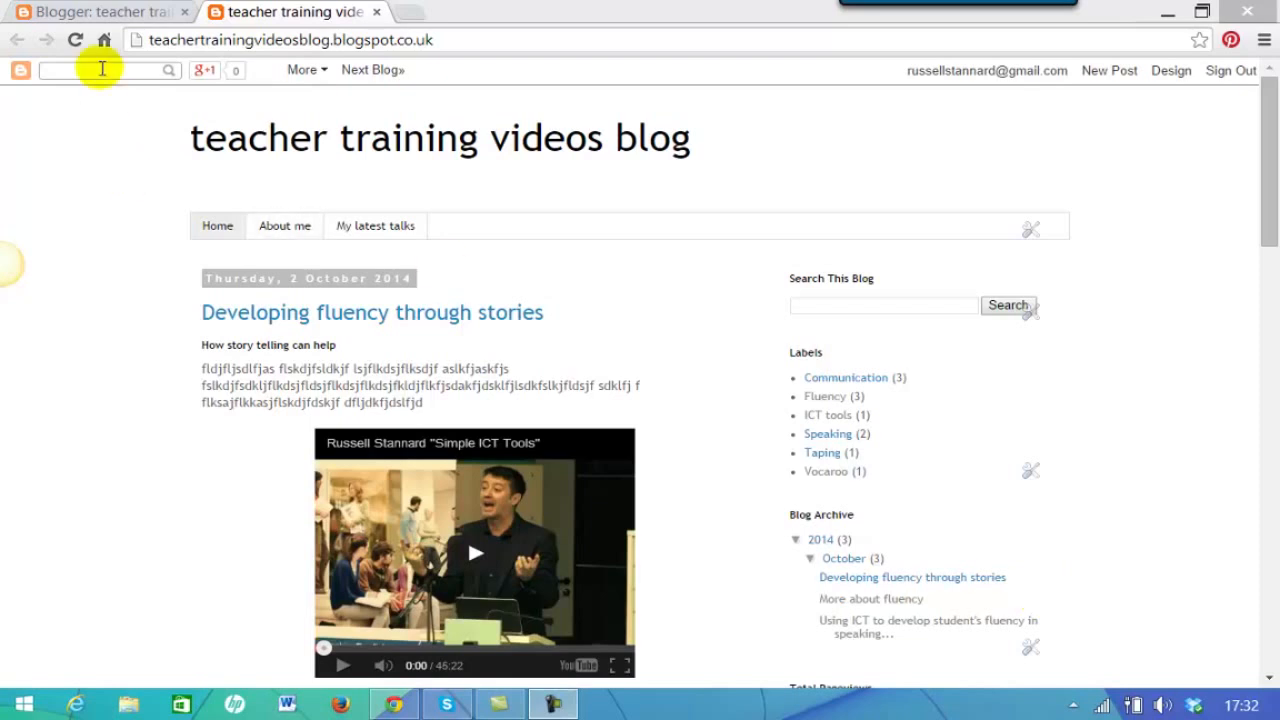
click(110, 12)
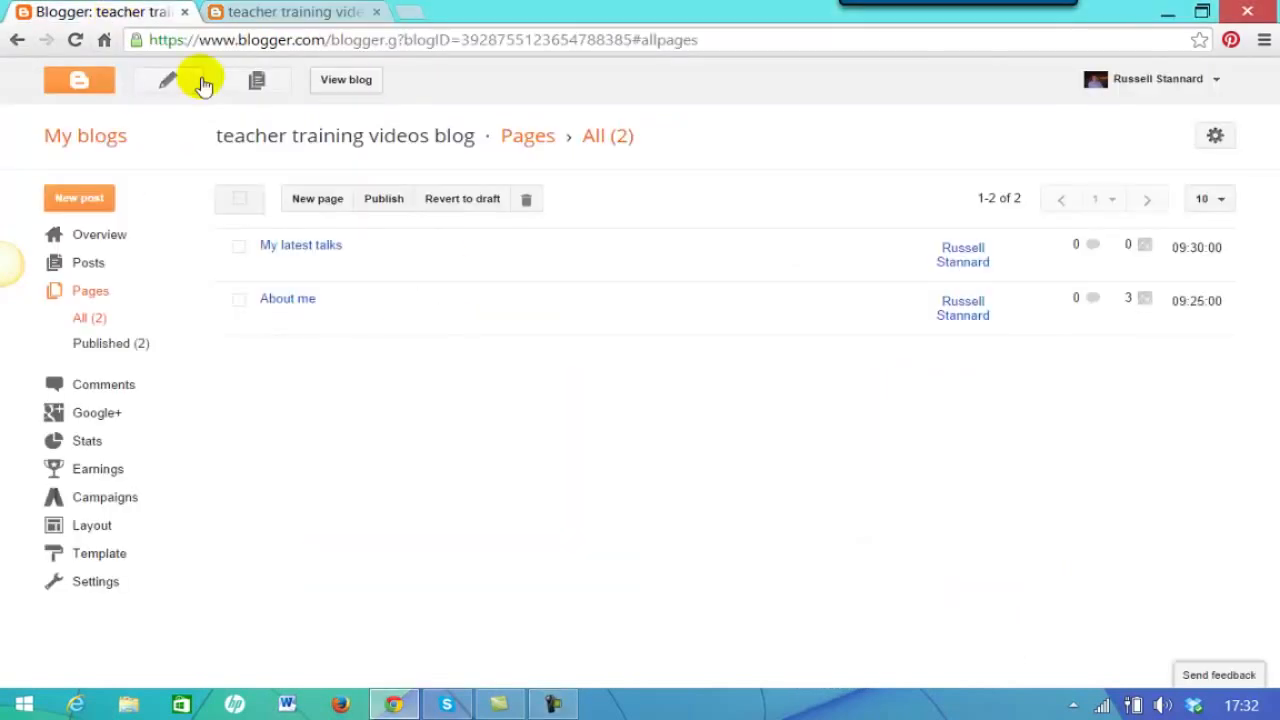
- Look over the teacher training videos blog's Settings and Other settings, then return to the blog list
click(88, 137)
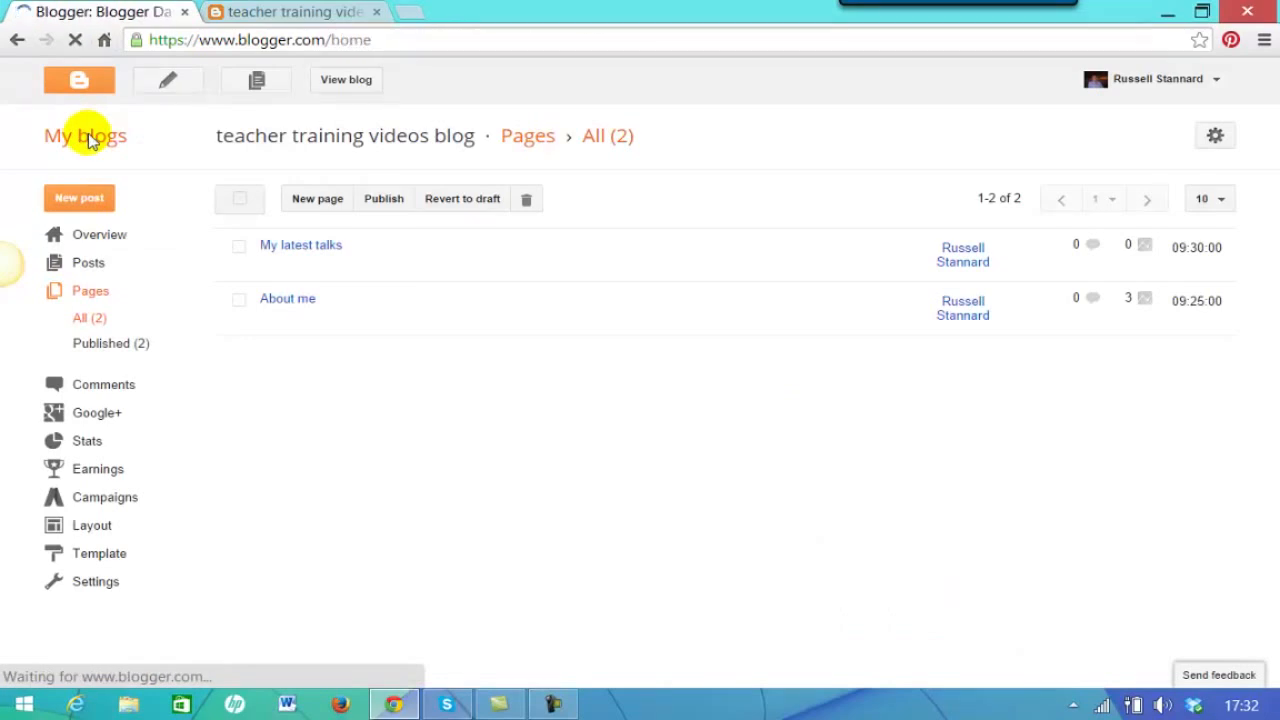
click(856, 196)
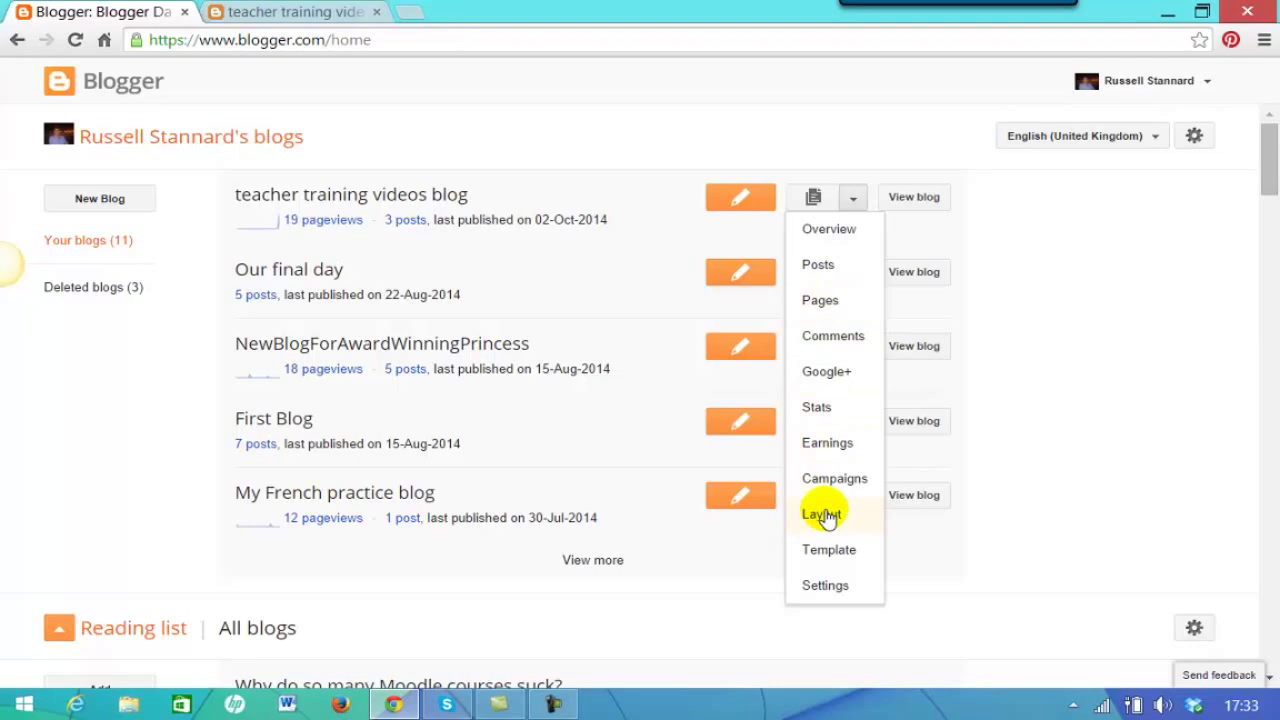
click(812, 590)
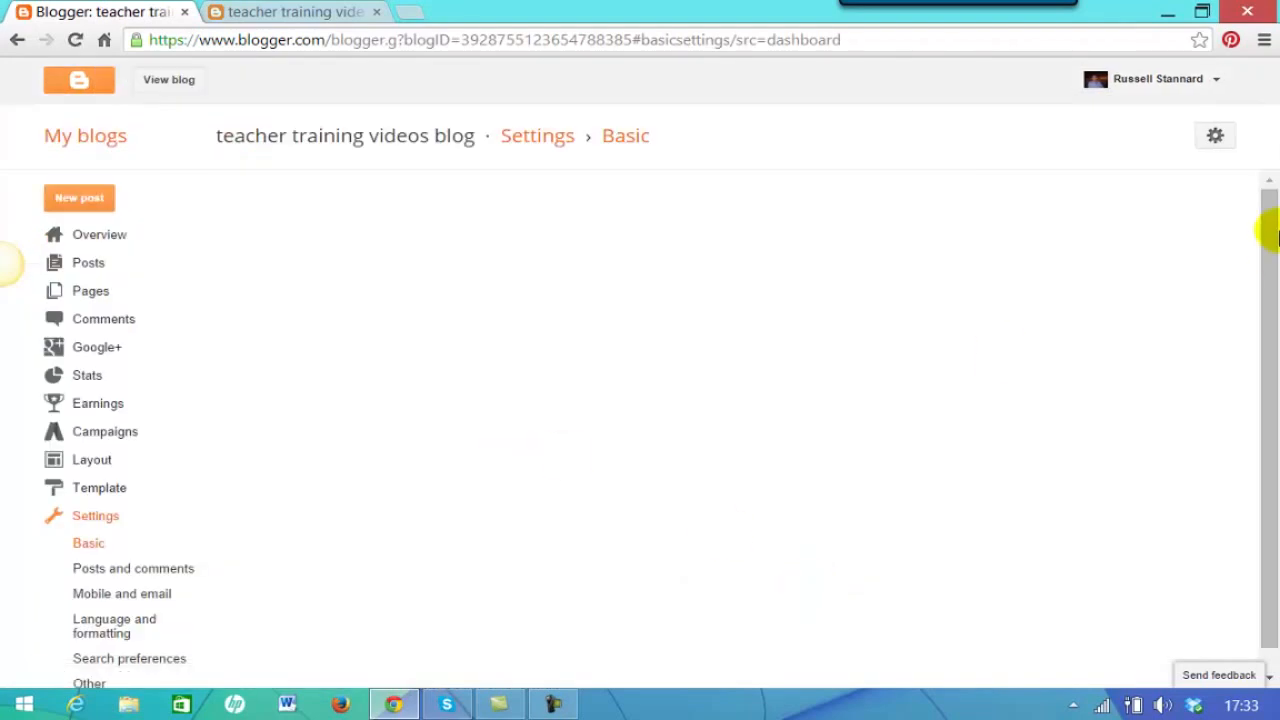
drag(1274, 232, 1274, 328)
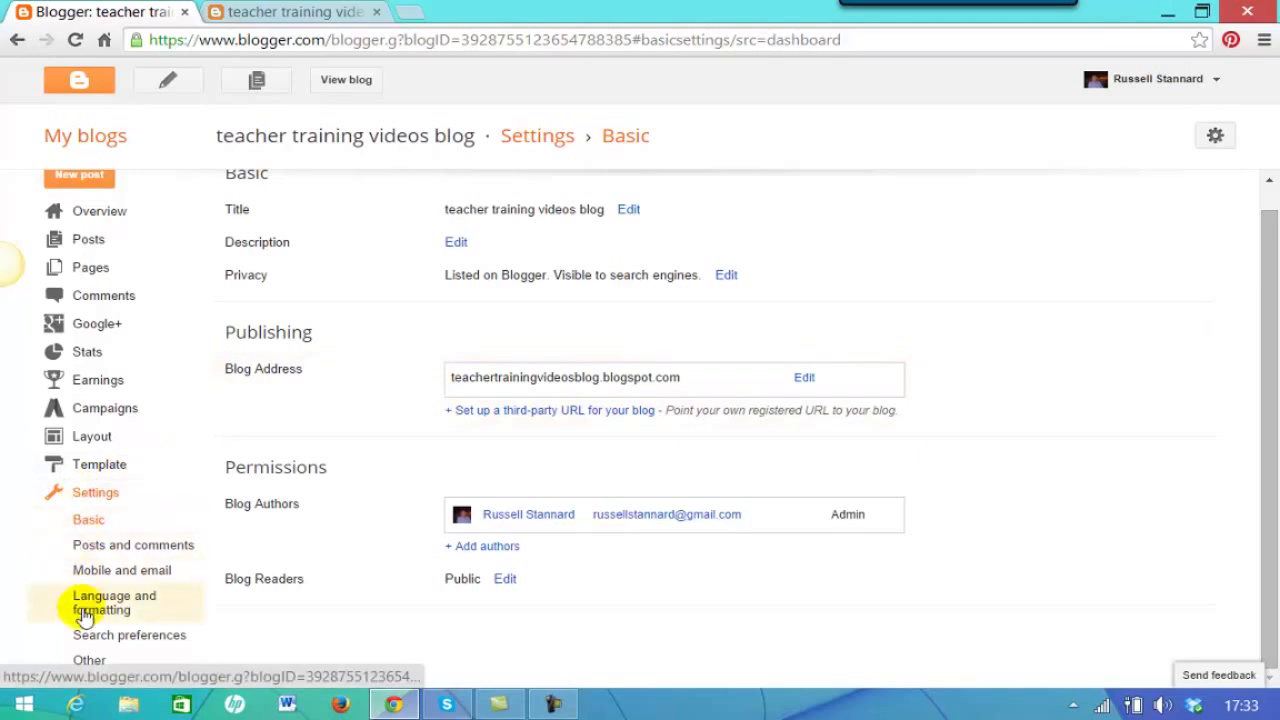
click(89, 661)
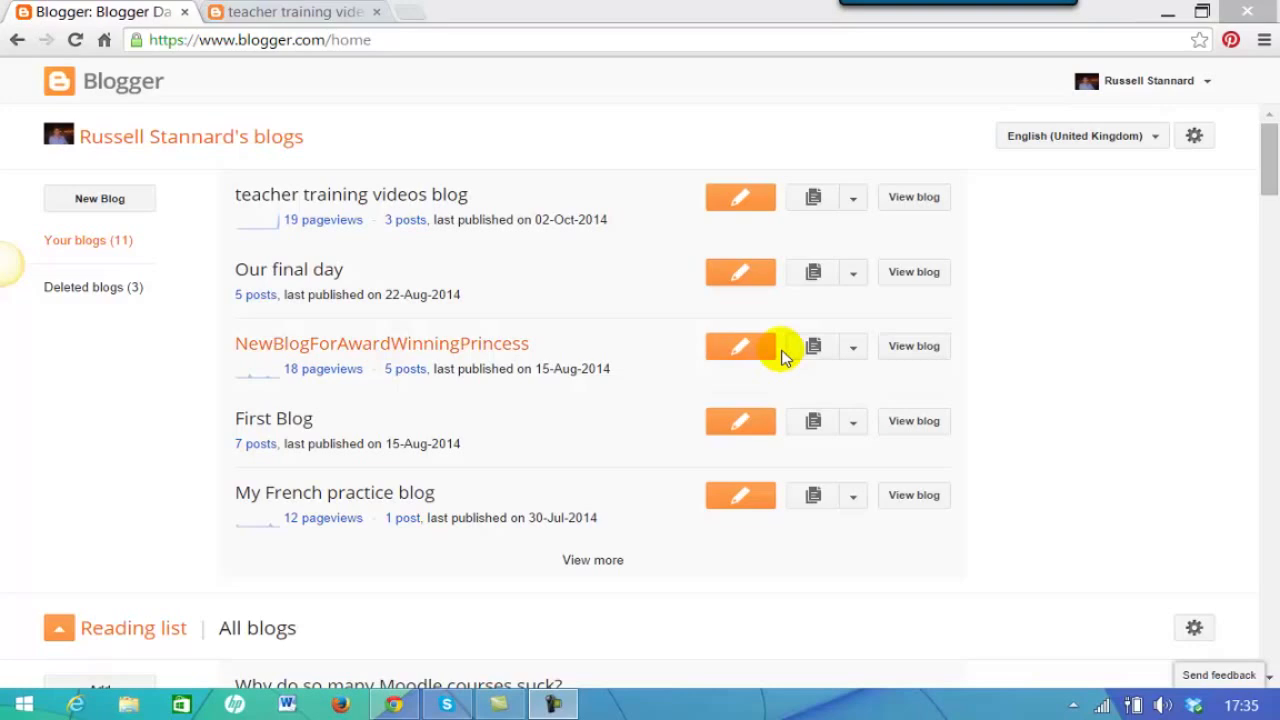
- Open the blog's Basic settings and cancel editing the still-empty description
click(852, 198)
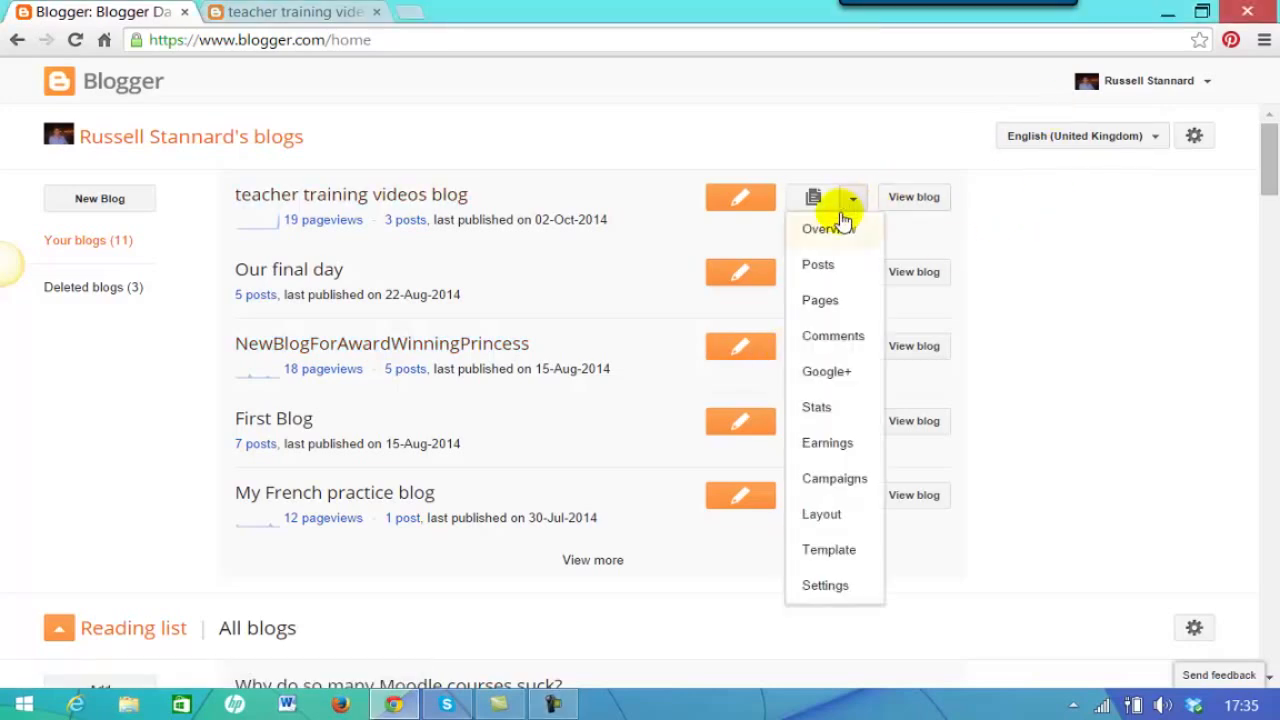
click(826, 587)
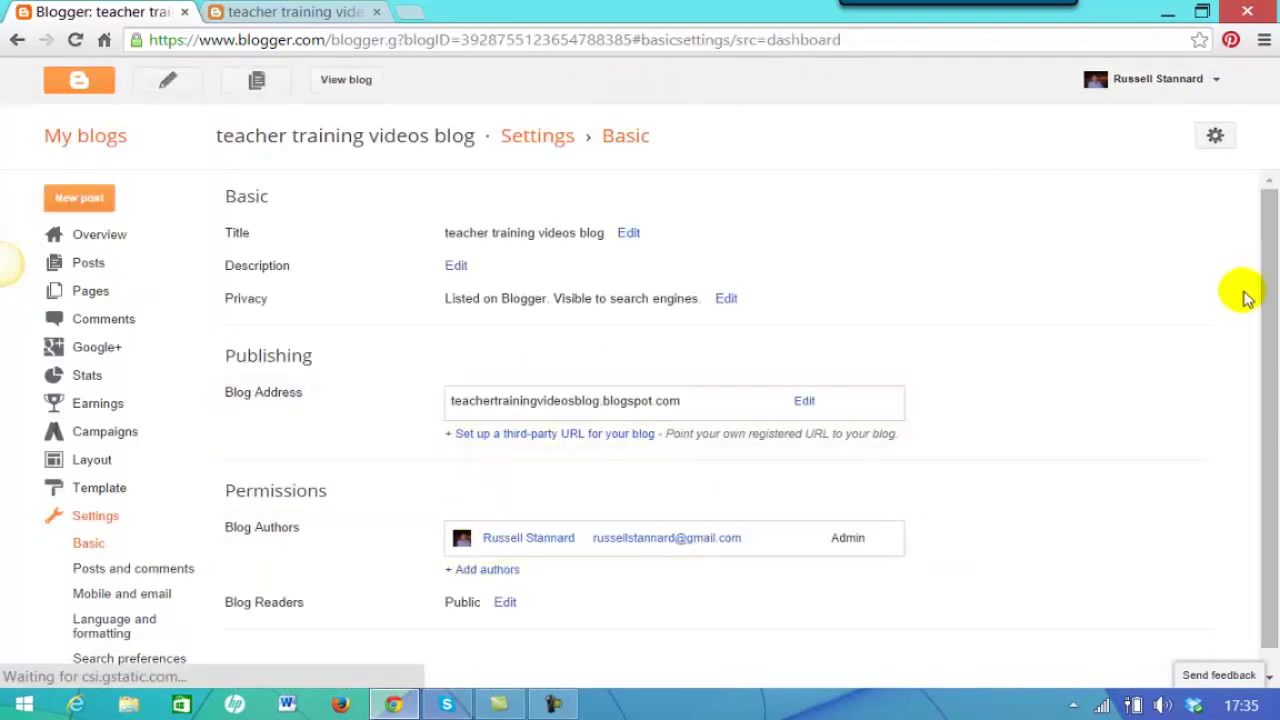
drag(1266, 190, 1209, 263)
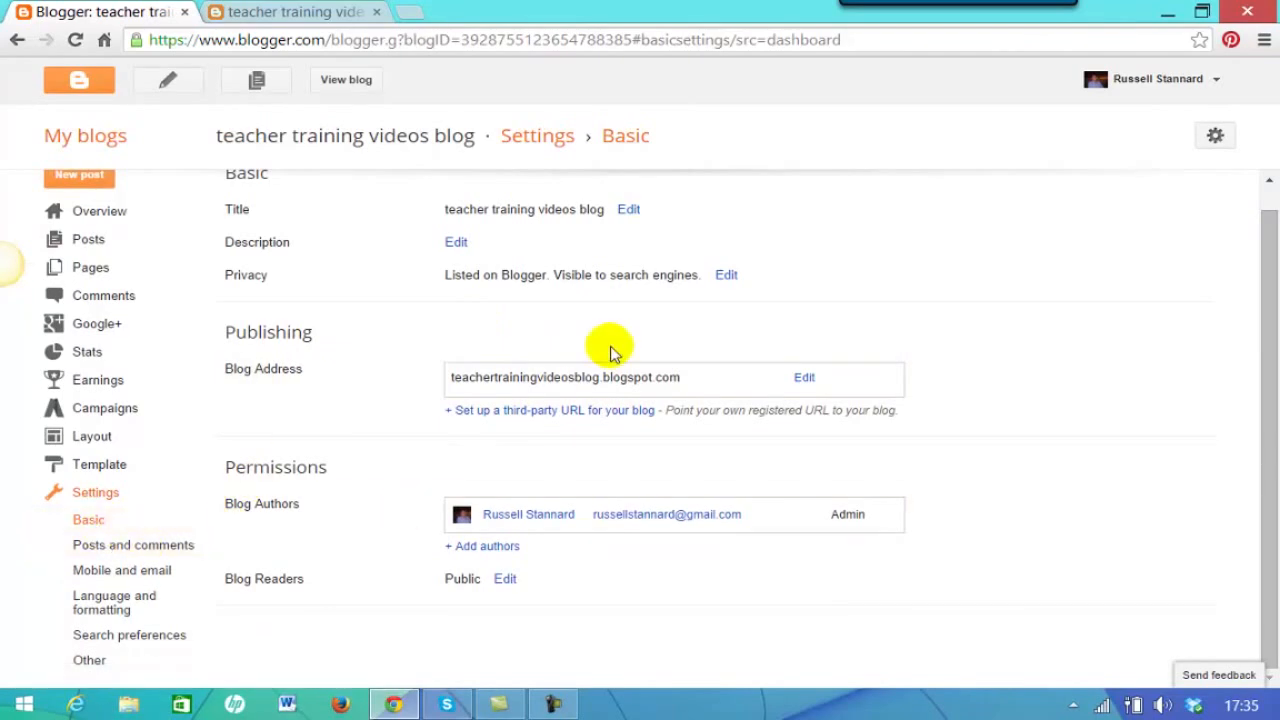
click(456, 242)
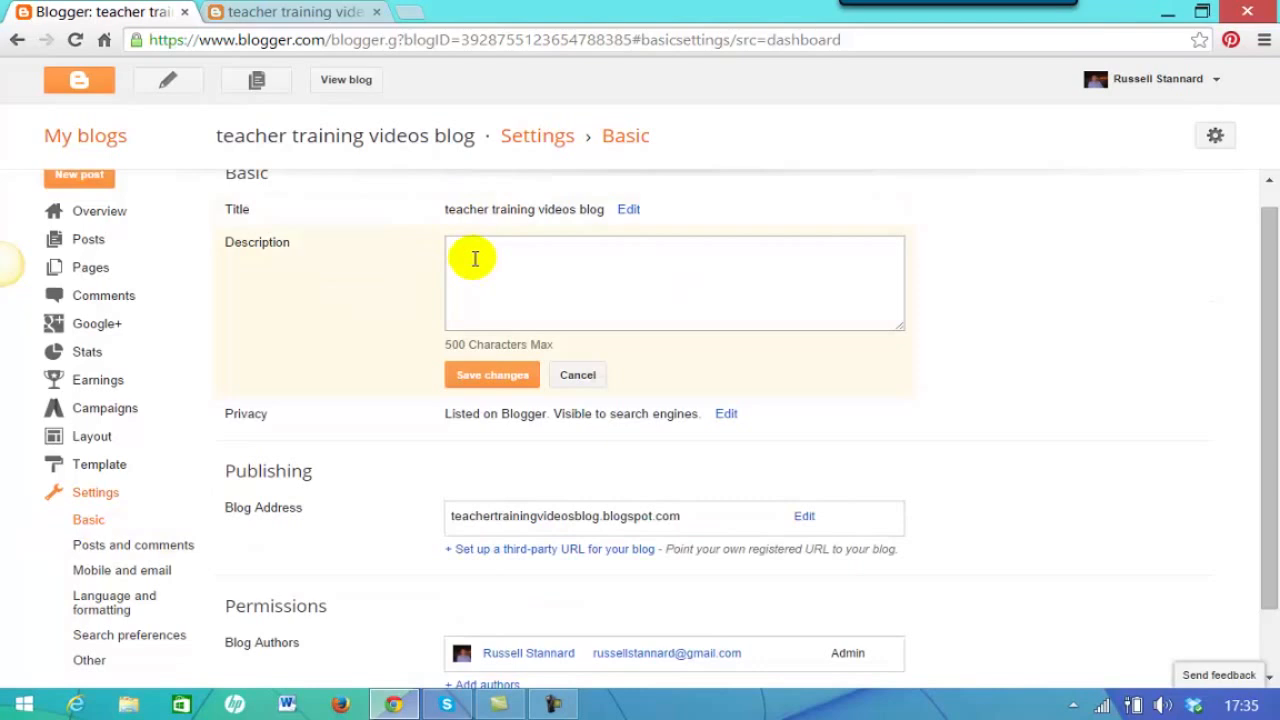
click(467, 258)
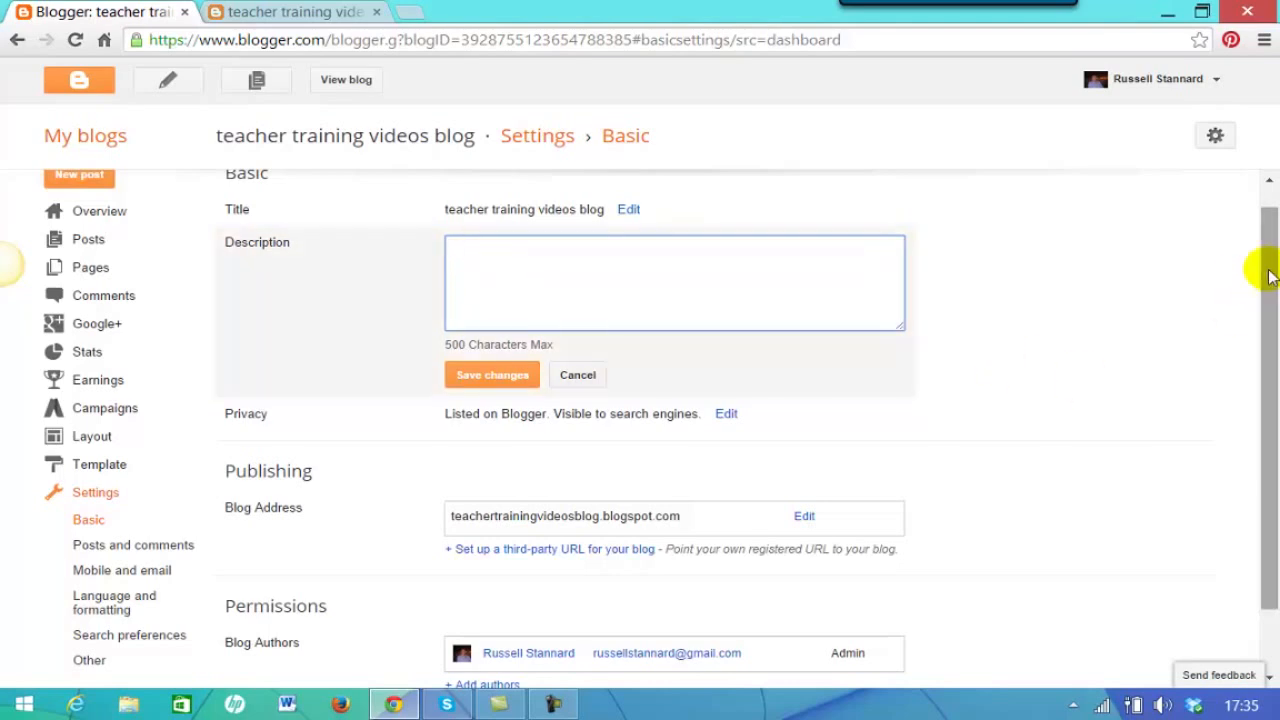
drag(1266, 271, 1270, 305)
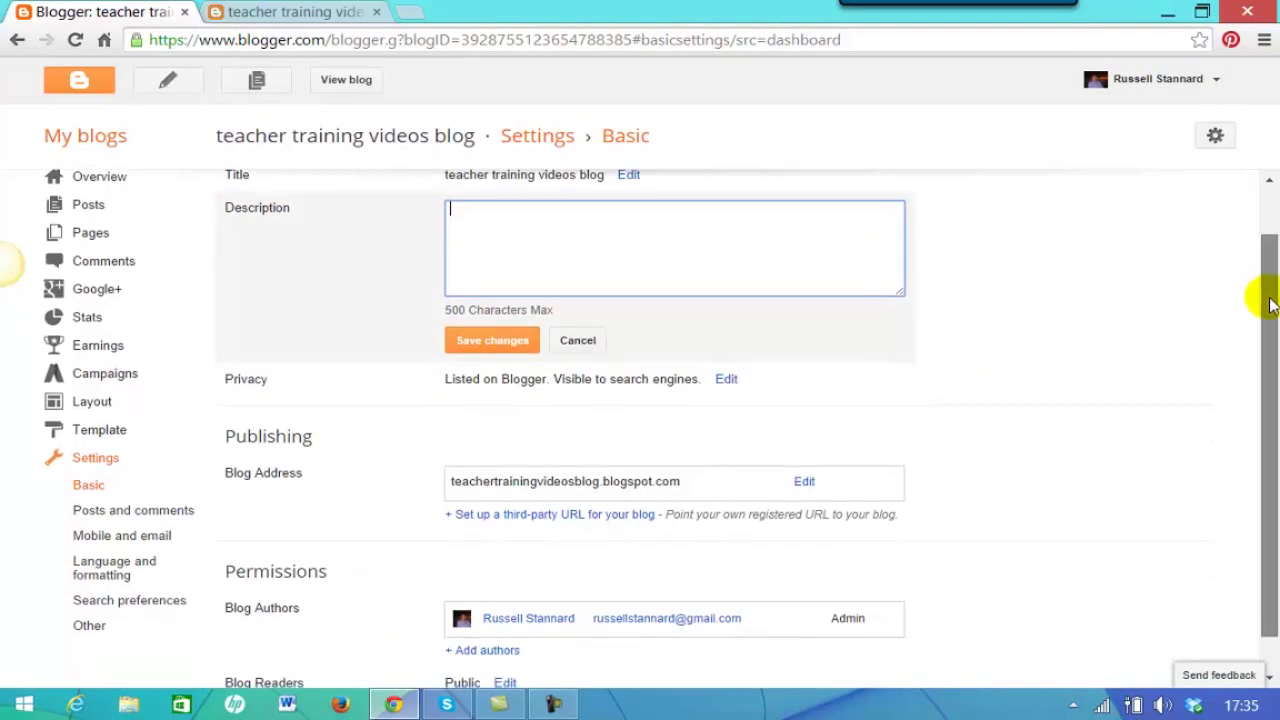
click(566, 340)
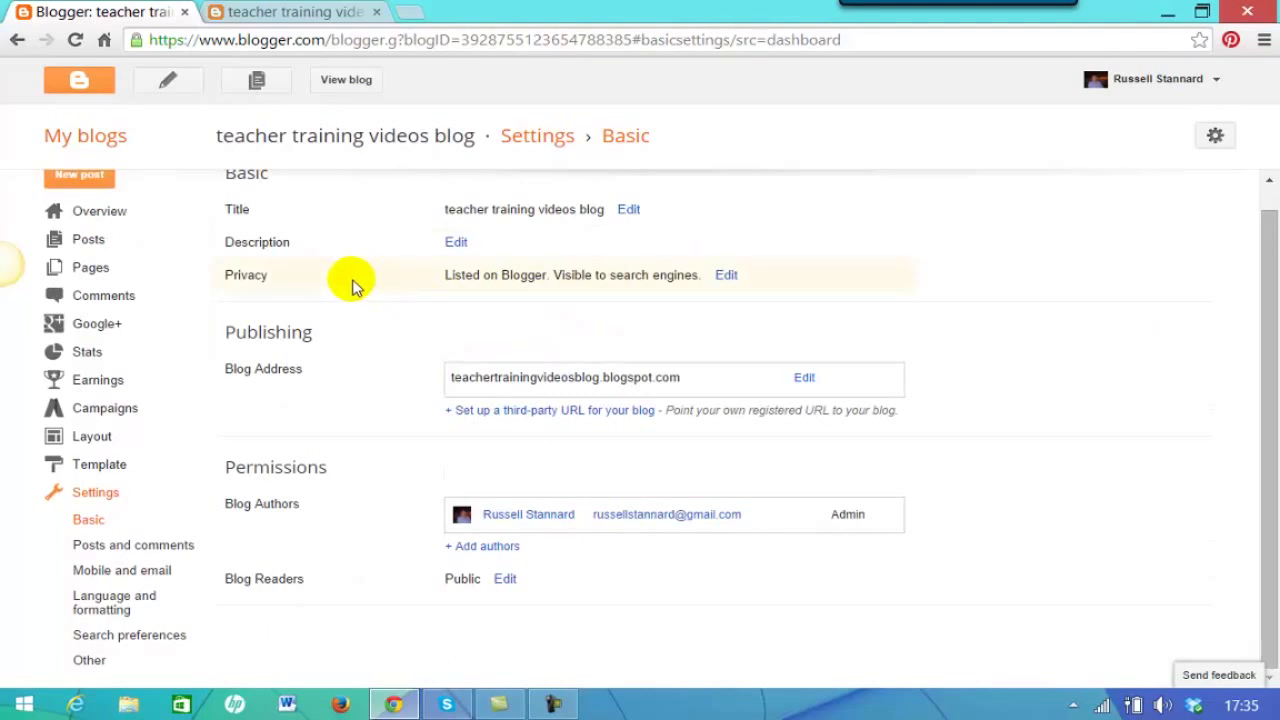
- Show the Privacy options, with blog listing and search-engine visibility both at Yes
click(726, 275)
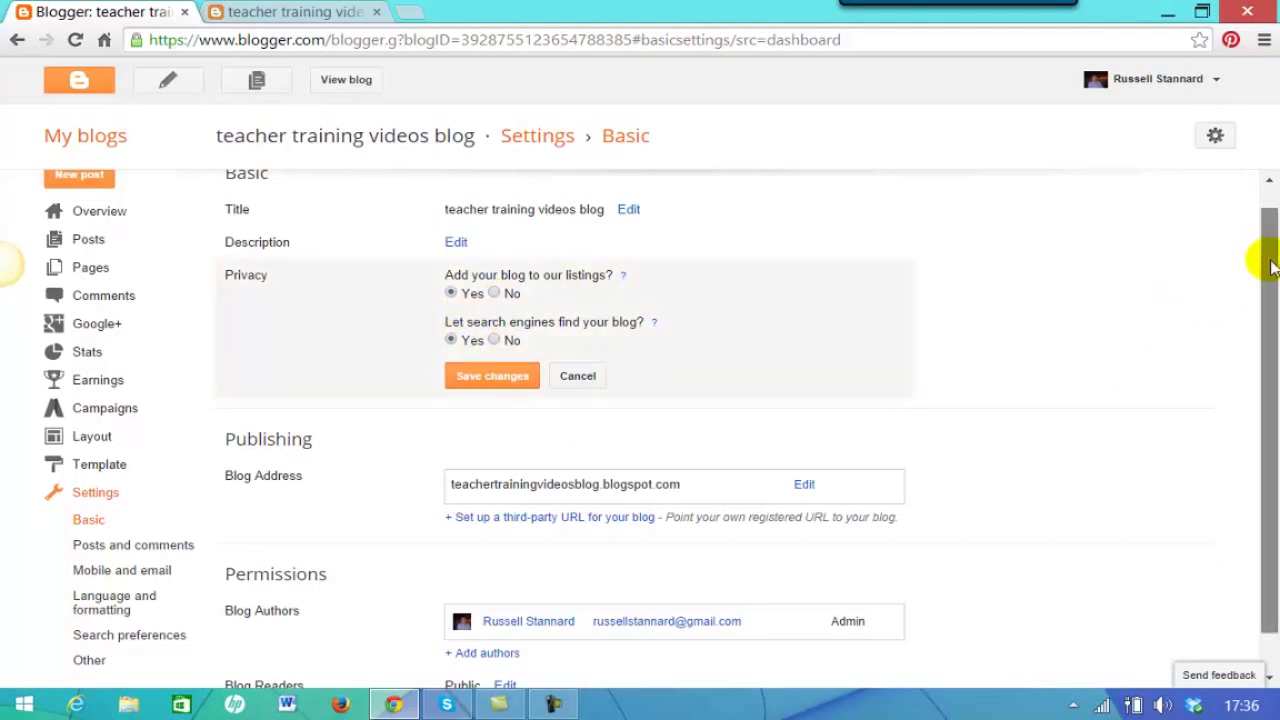
drag(1258, 246, 1262, 288)
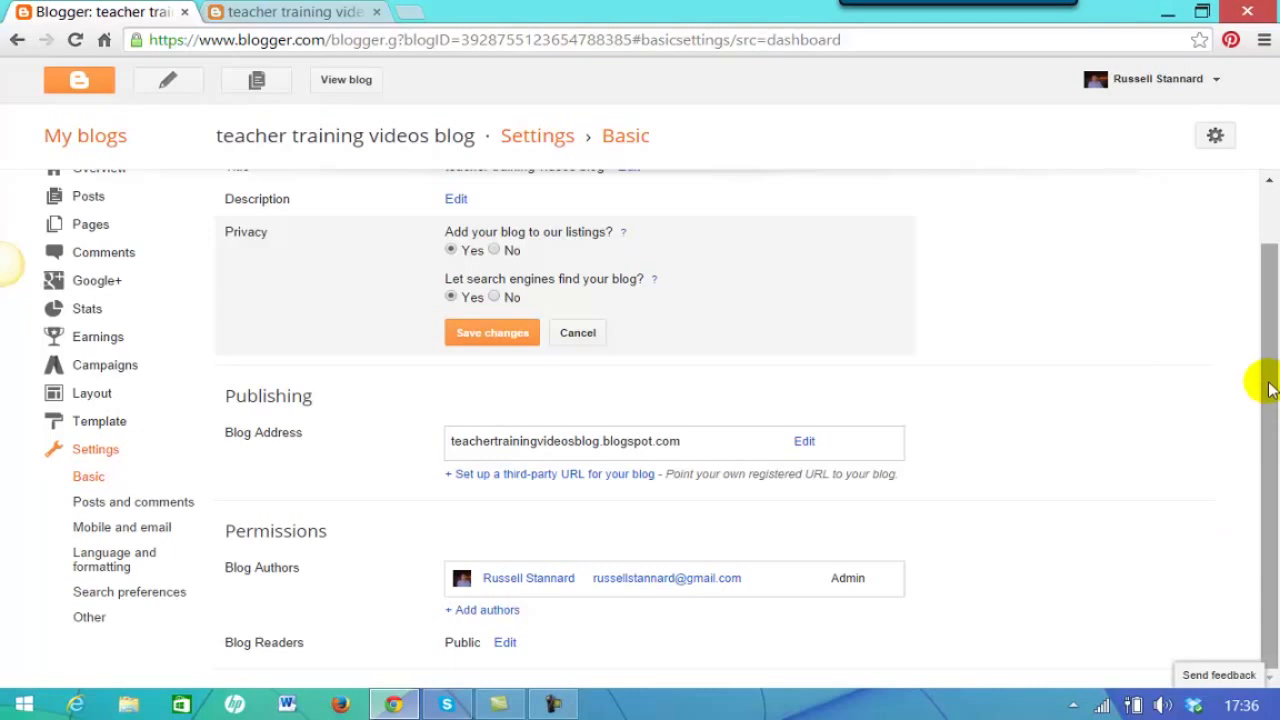
- Invite a second author by entering the invitee's e-mail address and sending the invitation
click(487, 609)
click(516, 549)
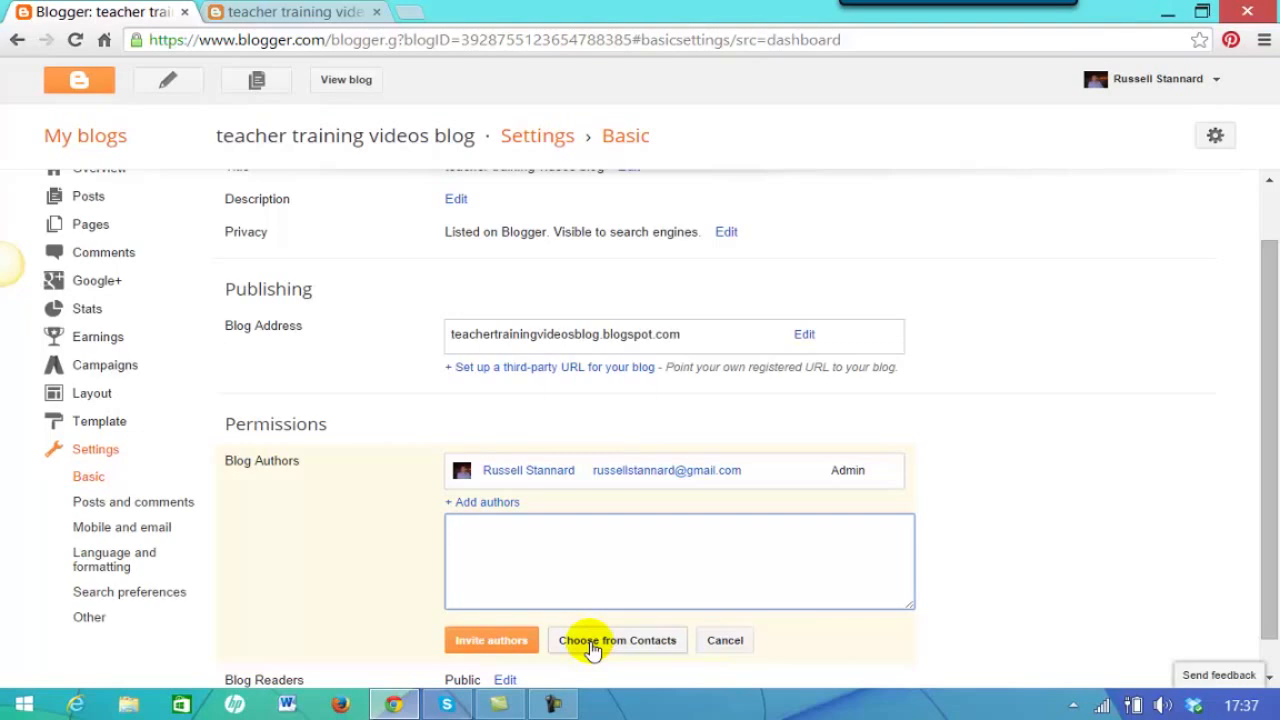
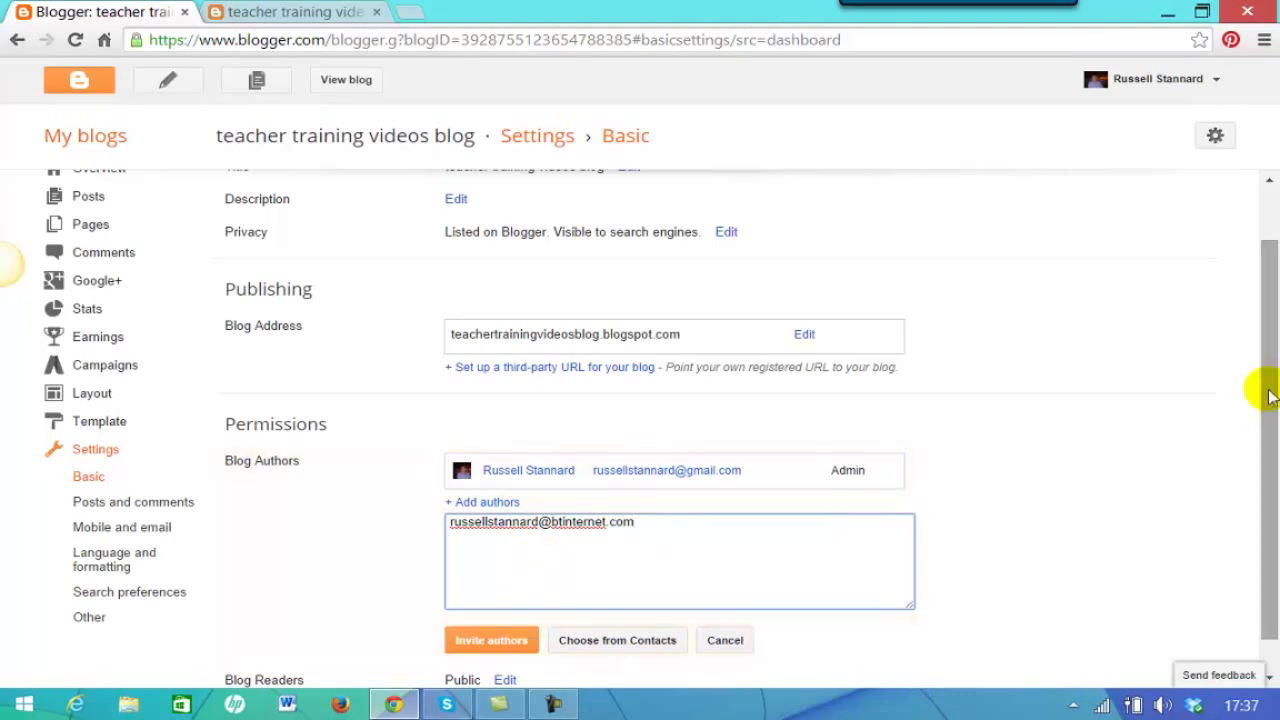
drag(1270, 397, 1270, 425)
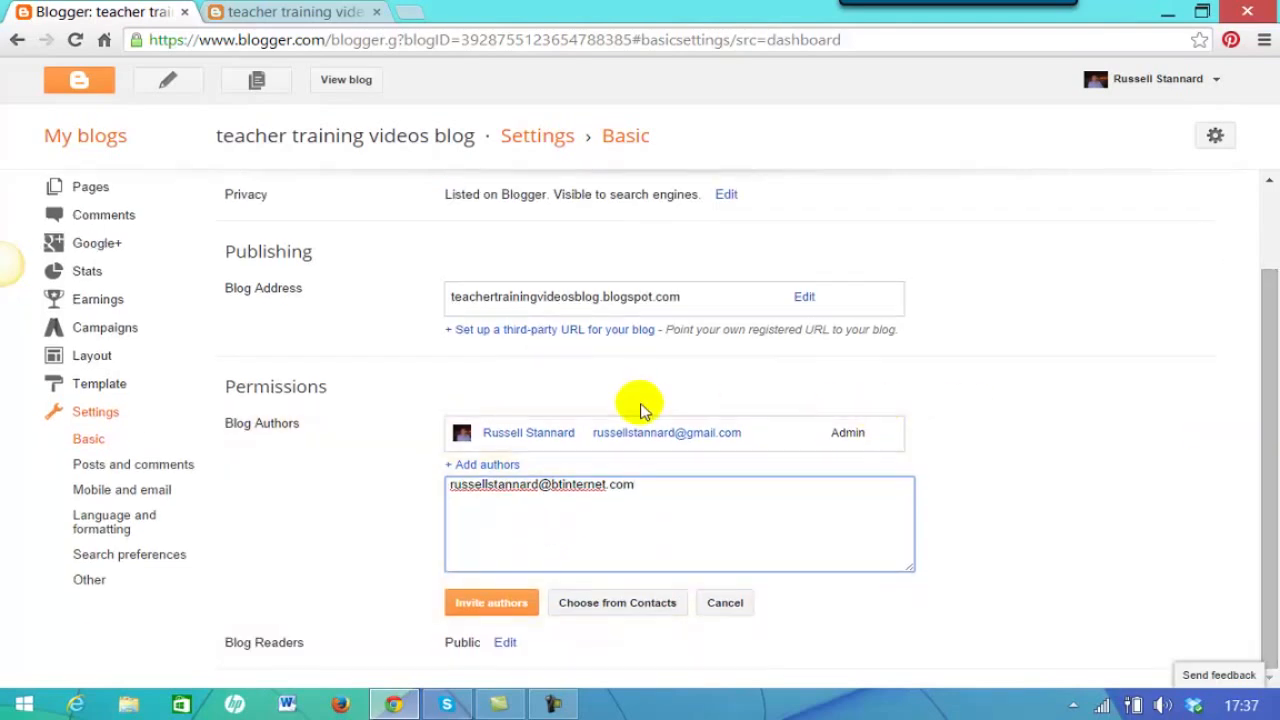
click(481, 604)
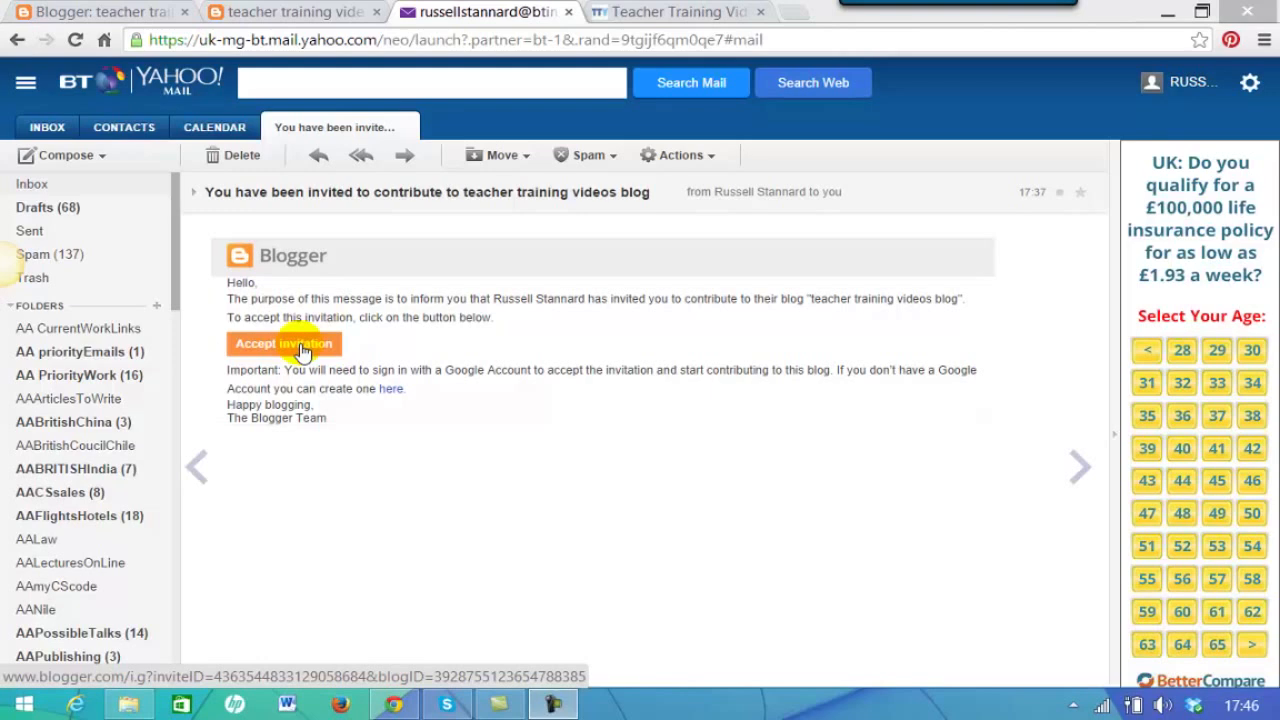
- Switch to the Teacher Training Videos Blogs & Wikis page
click(646, 13)
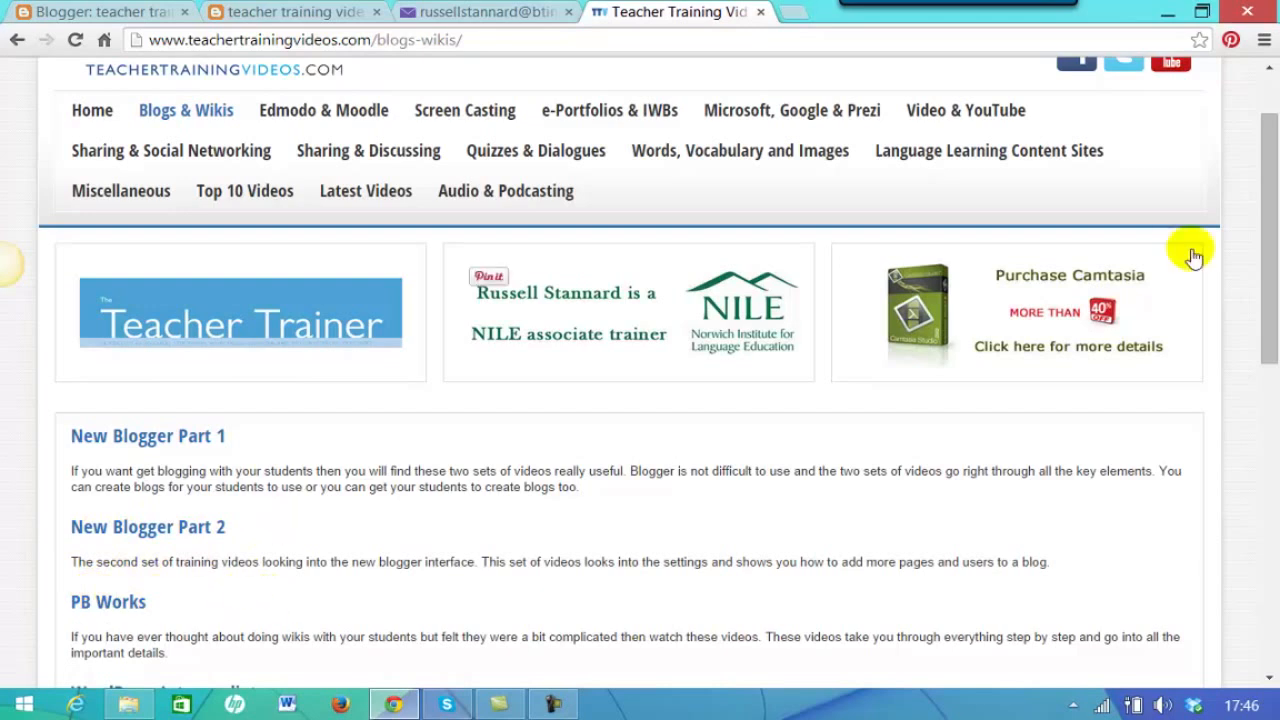
- Scroll to the top of the Blogs & Wikis page and focus the site search box
drag(1266, 251, 1266, 213)
click(1060, 102)
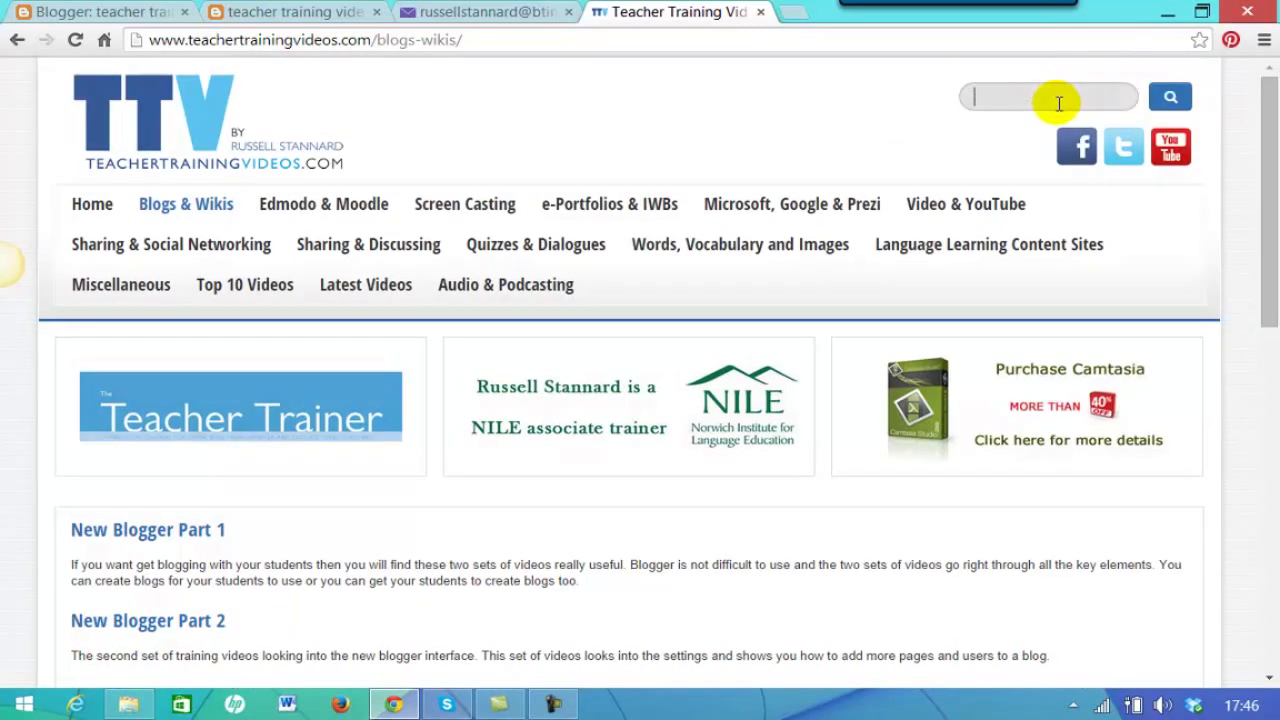